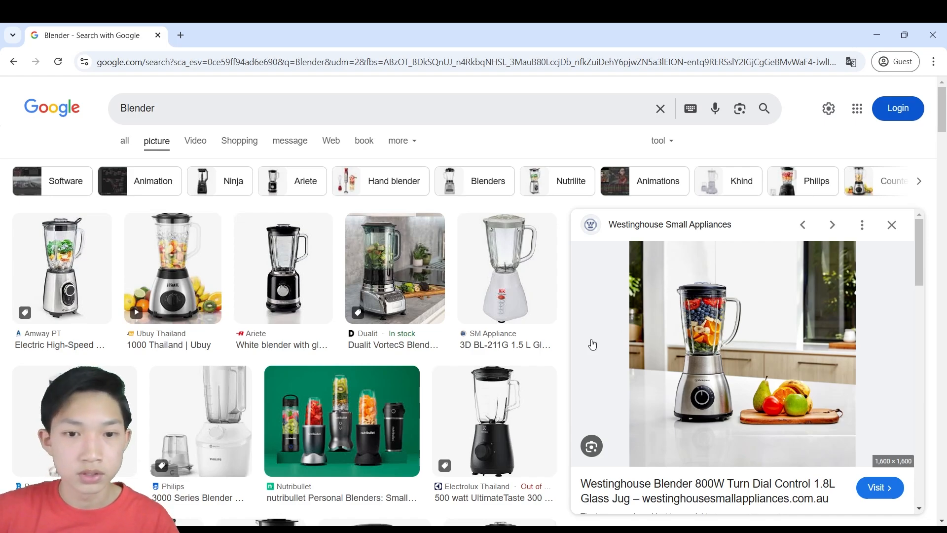
scroll(299, 401, "down", 1)
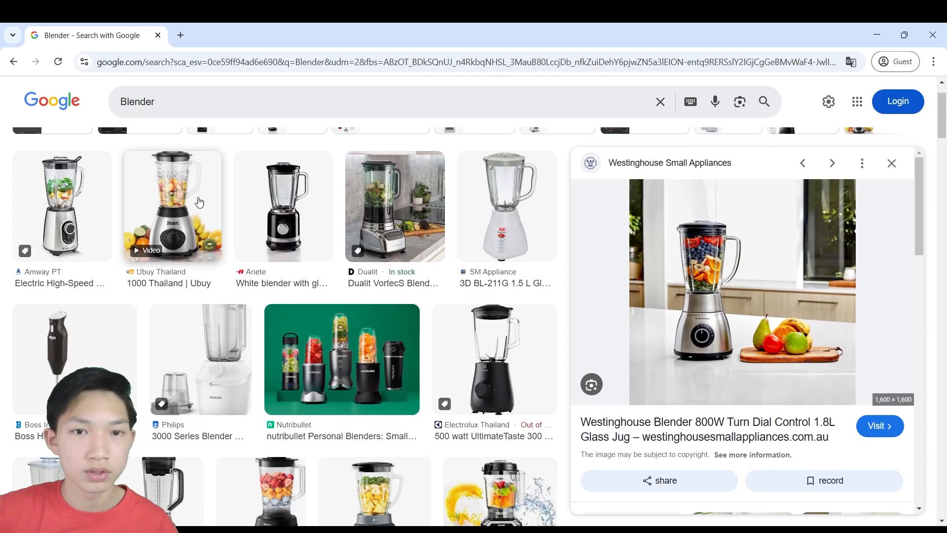
scroll(463, 287, "down", 3)
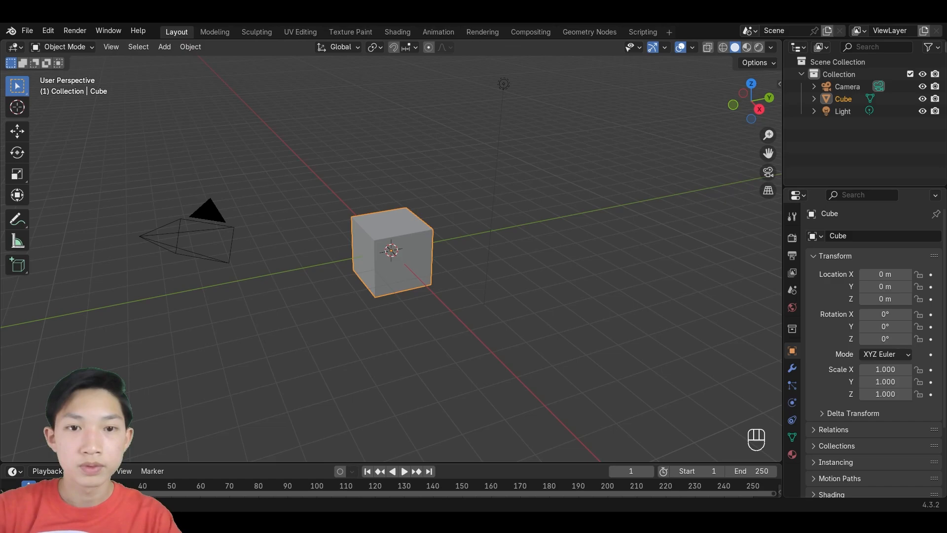
Delete all the default objects (camera, cube and light) from the scene.
left_click(403, 152)
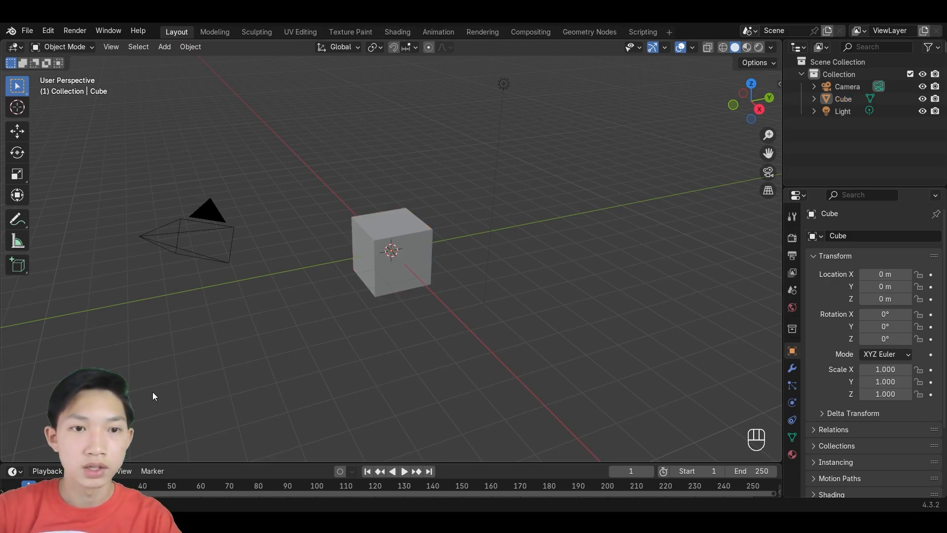
key("a")
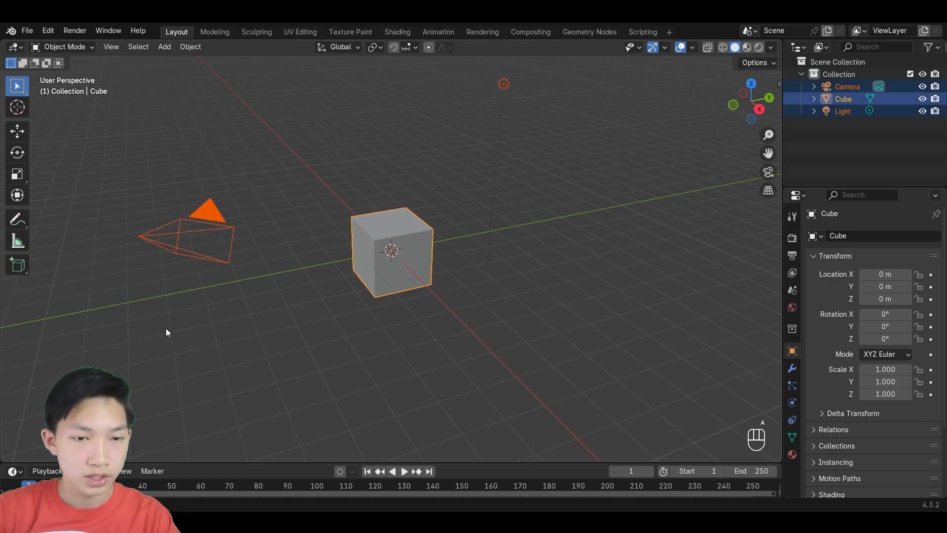
key("Delete")
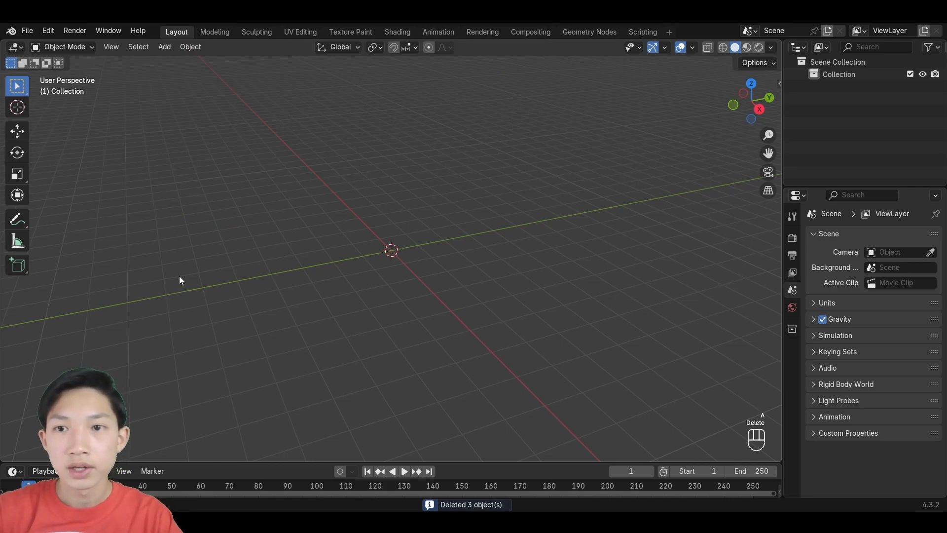
Switch to the front orthographic view and add the blender photo as a reference image.
left_click(729, 109)
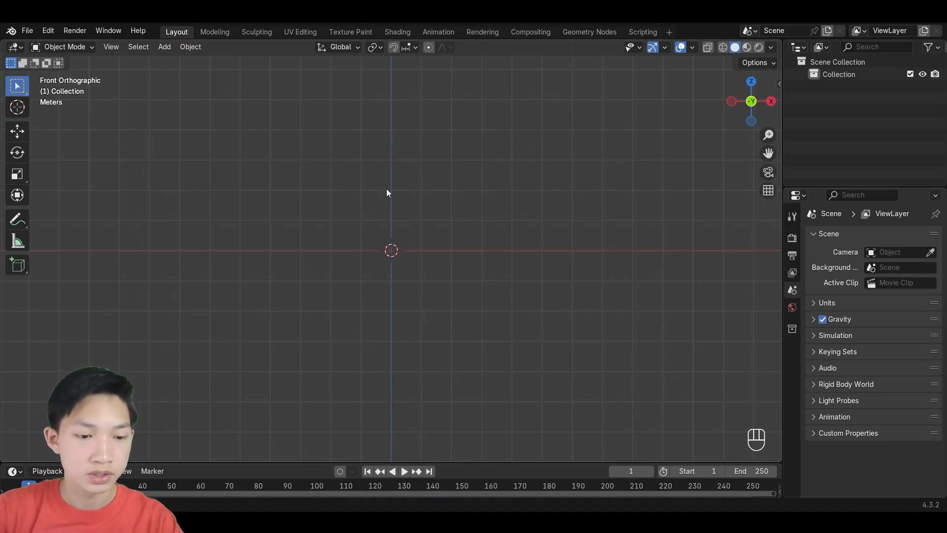
key("shift+a")
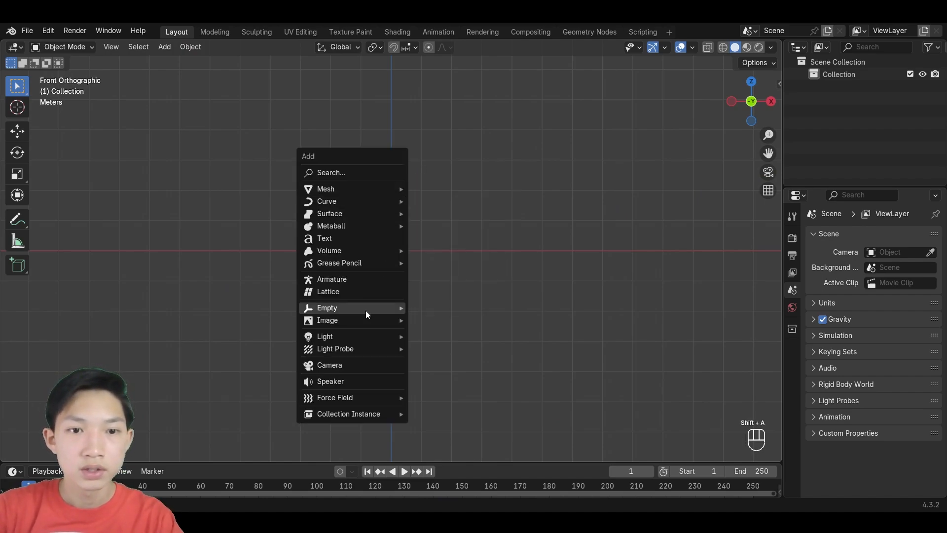
mouse_move(337, 320)
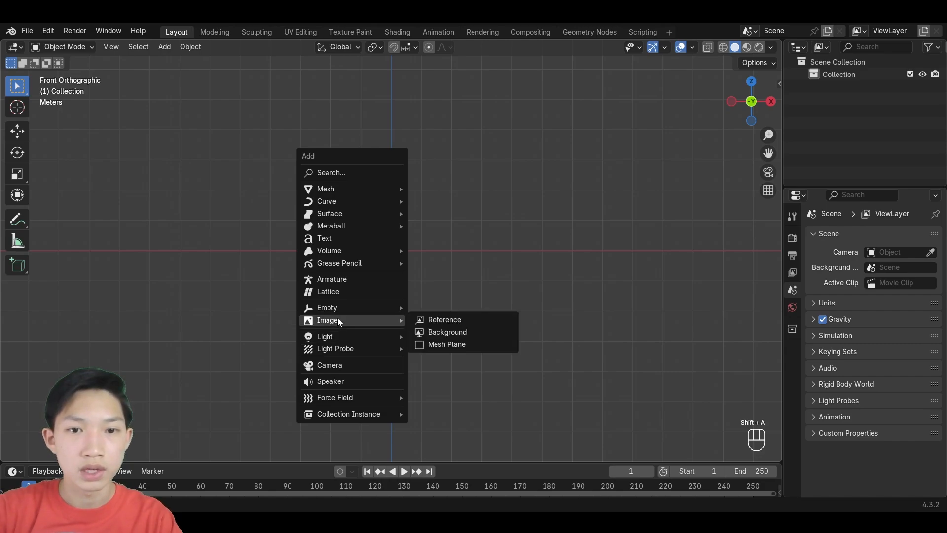
left_click(454, 321)
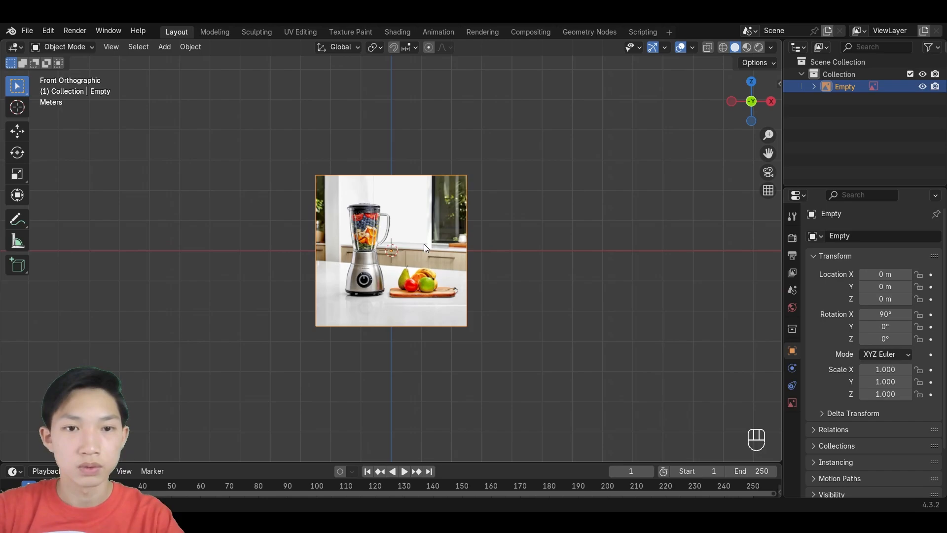
Move the reference image to about X 0.853 m, Z 1.503 m so the blender's base is centred on the origin.
scroll(425, 247, "up", 5)
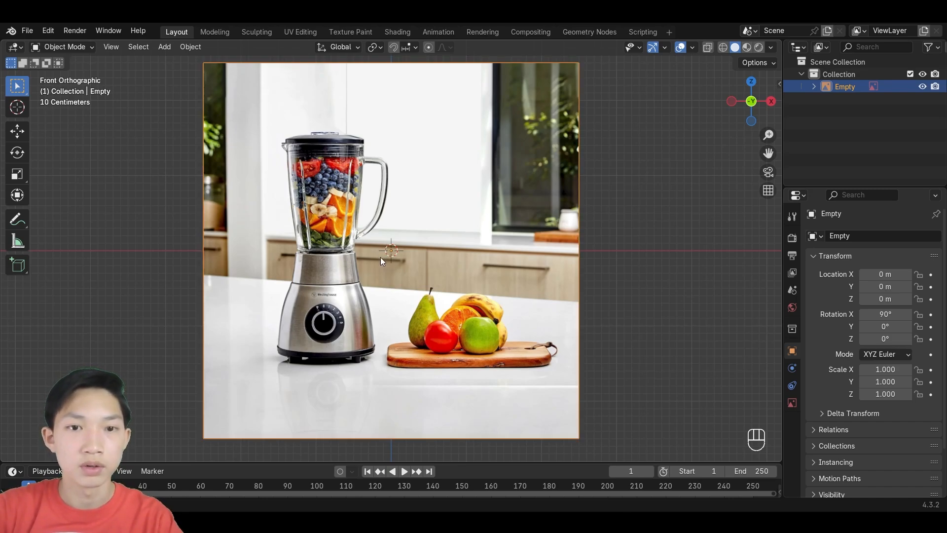
key("g")
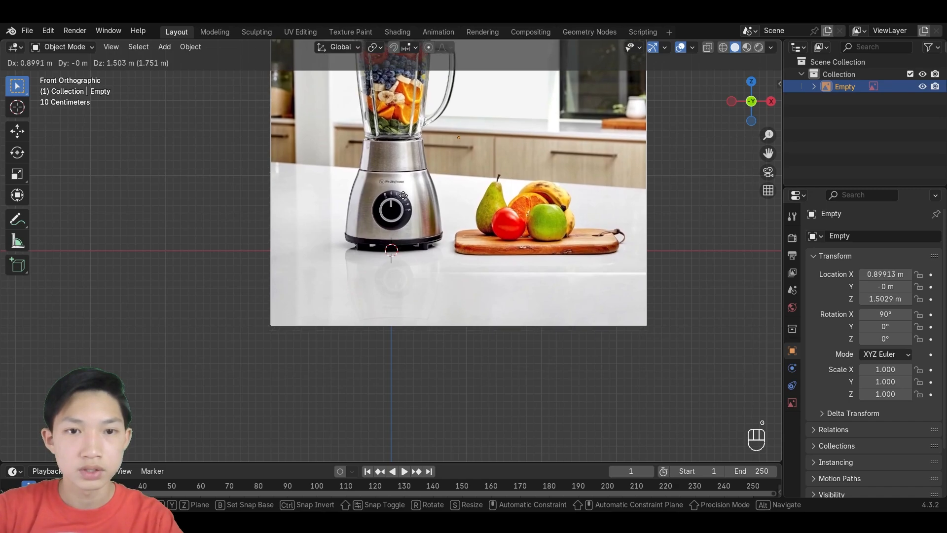
left_click(400, 195)
Add a mesh cylinder and scale it uniformly to about 0.655 to match the width of the blender's base.
middle_click_drag(440, 178, 430, 261, "shift")
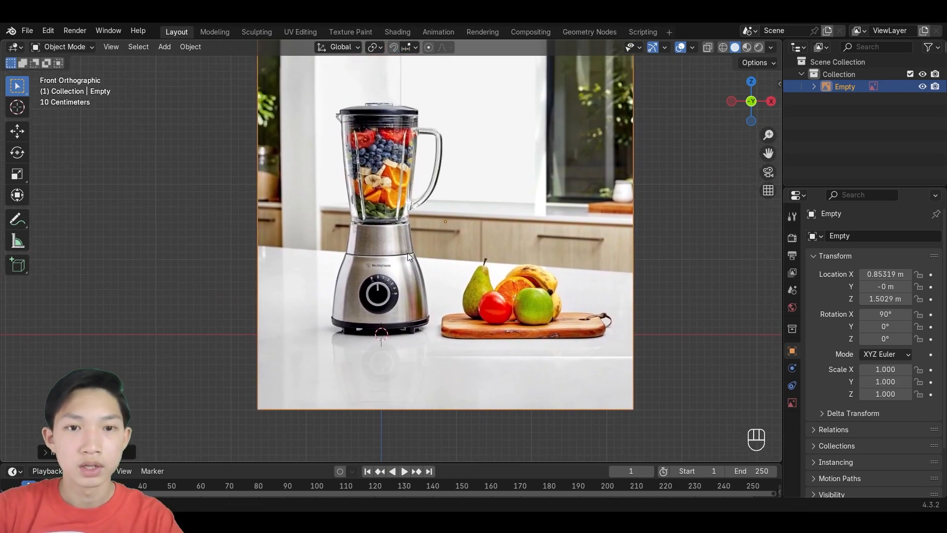
scroll(389, 256, "up", 2)
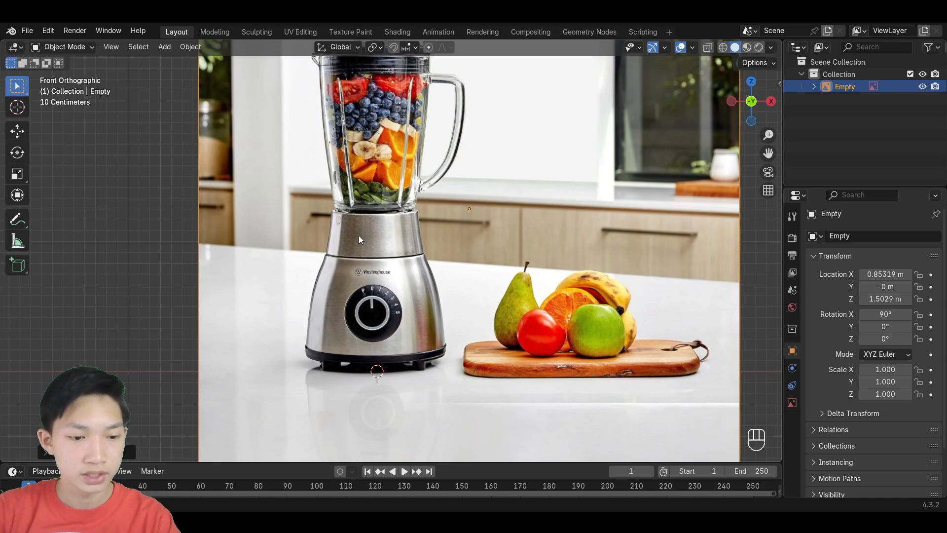
key("shift+a")
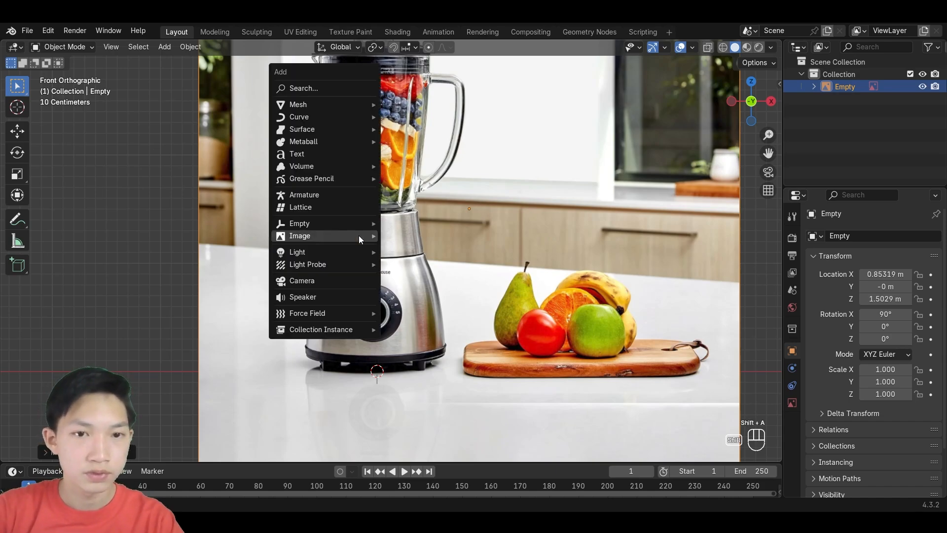
mouse_move(316, 104)
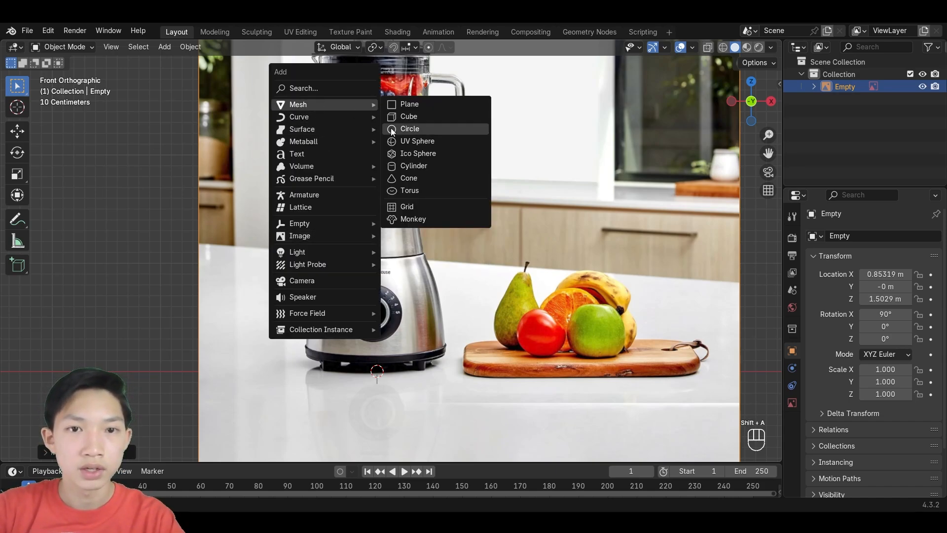
left_click(419, 167)
key("s")
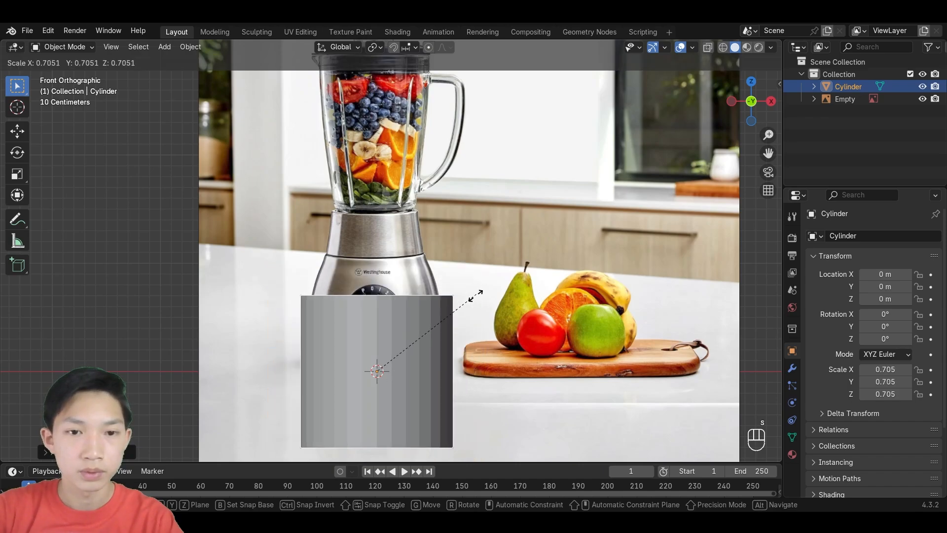
left_click(467, 316)
key("s")
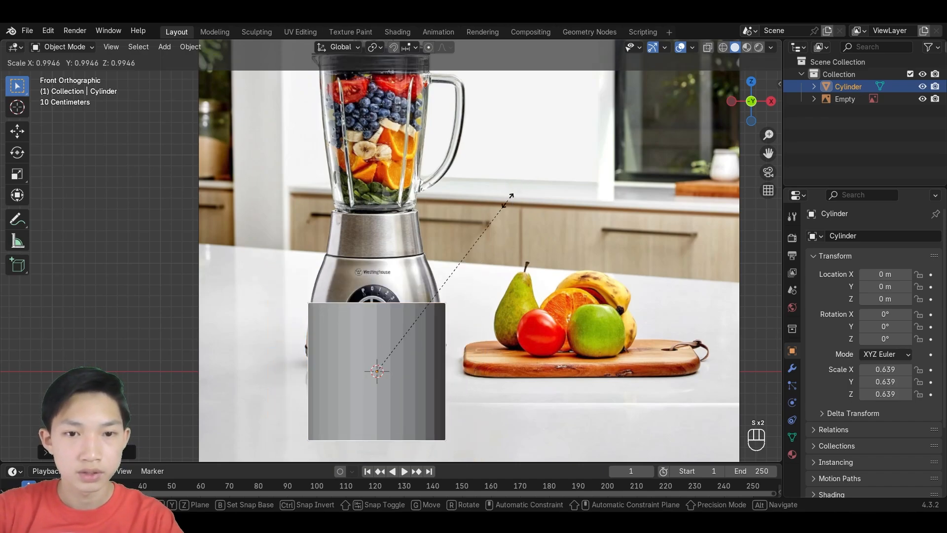
left_click(520, 202)
Flatten the cylinder along Z to a scale of about 0.216 and raise it to about Z 0.319 m over the lower base.
key("s")
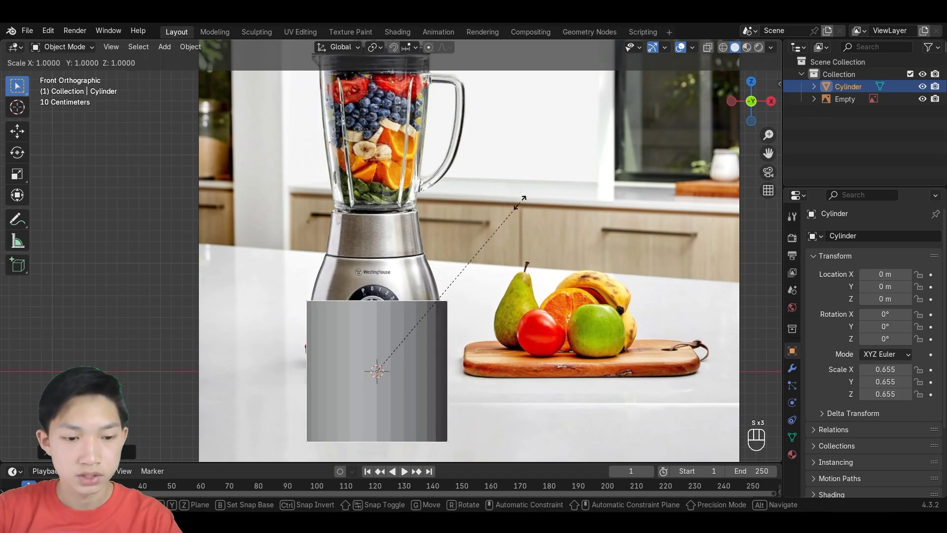
key("z")
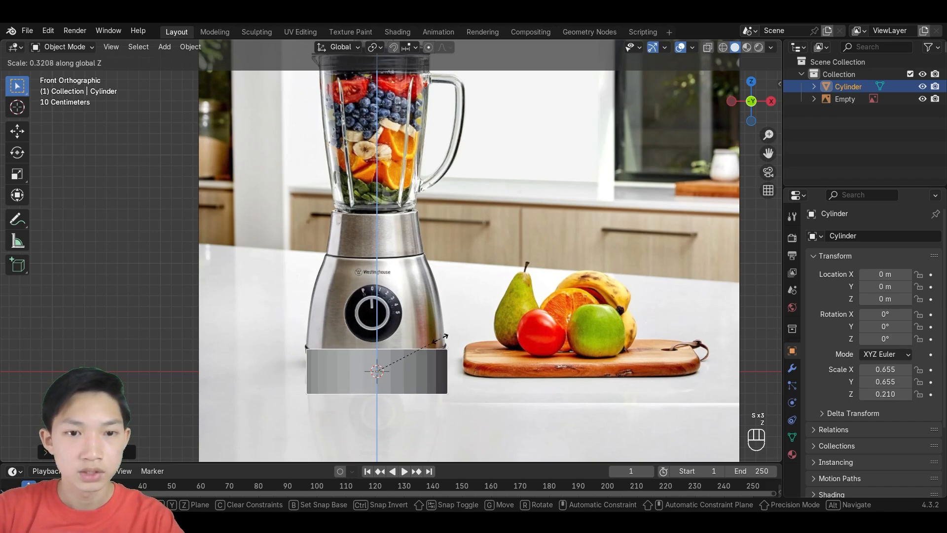
left_click(439, 332)
key("g")
key("z")
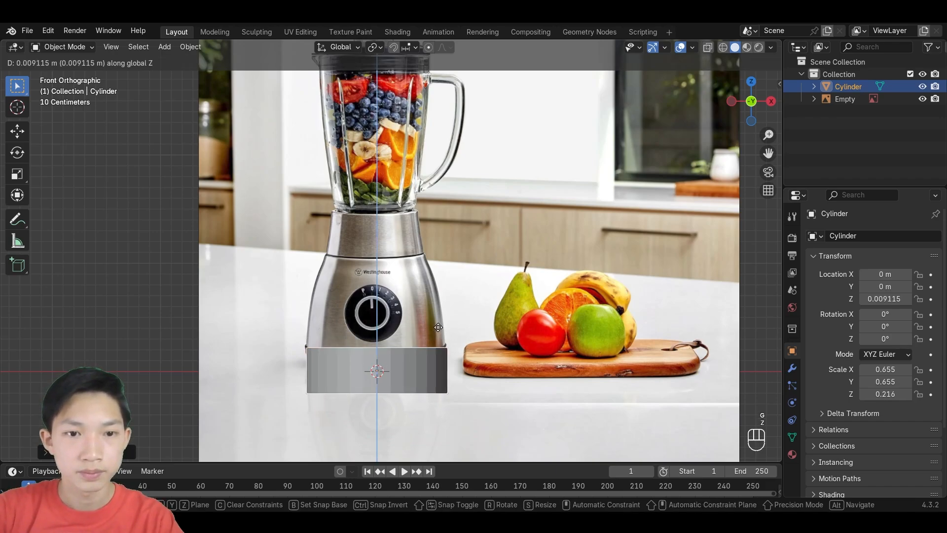
left_click(445, 296)
Scale down the cylinder's top face slightly in Edit Mode to follow the taper of the blender's base, and return to Object Mode.
scroll(434, 288, "up", 4)
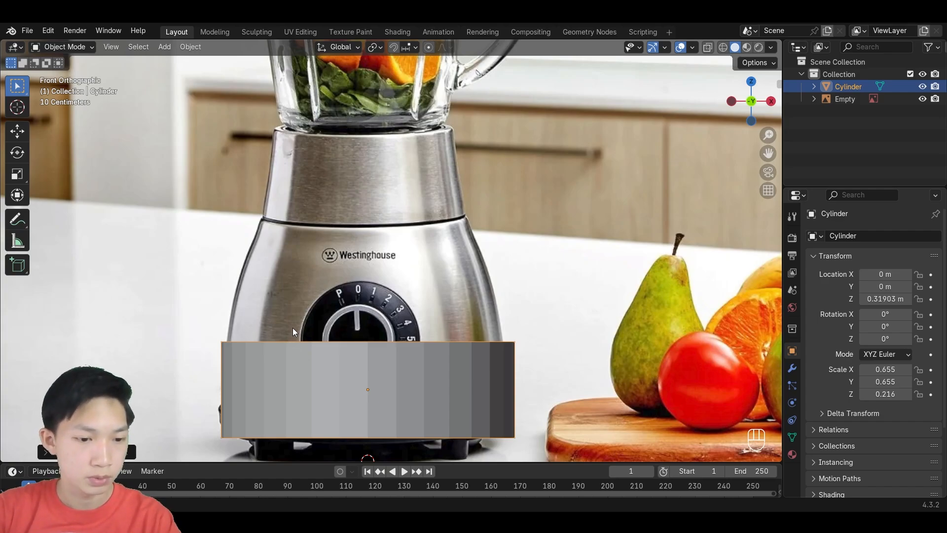
key("Tab")
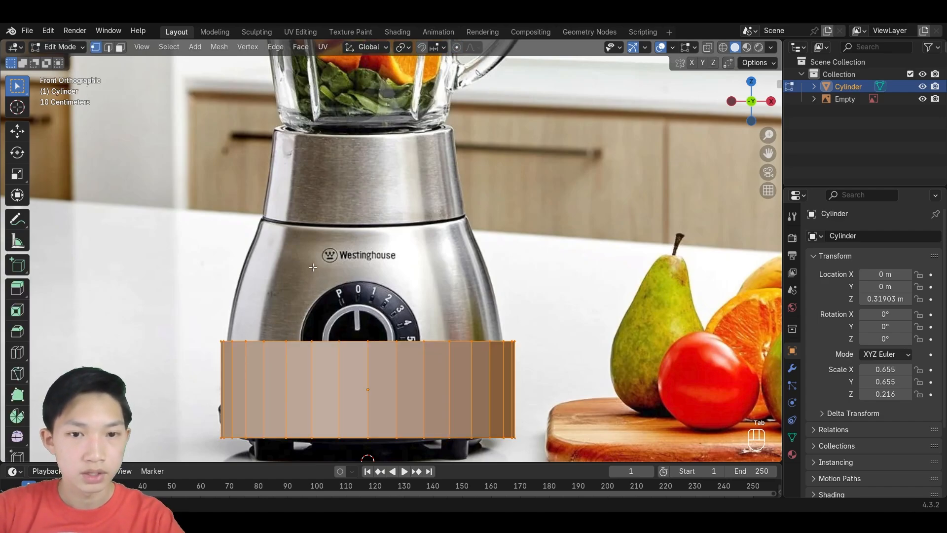
middle_click_drag(269, 389, 268, 353)
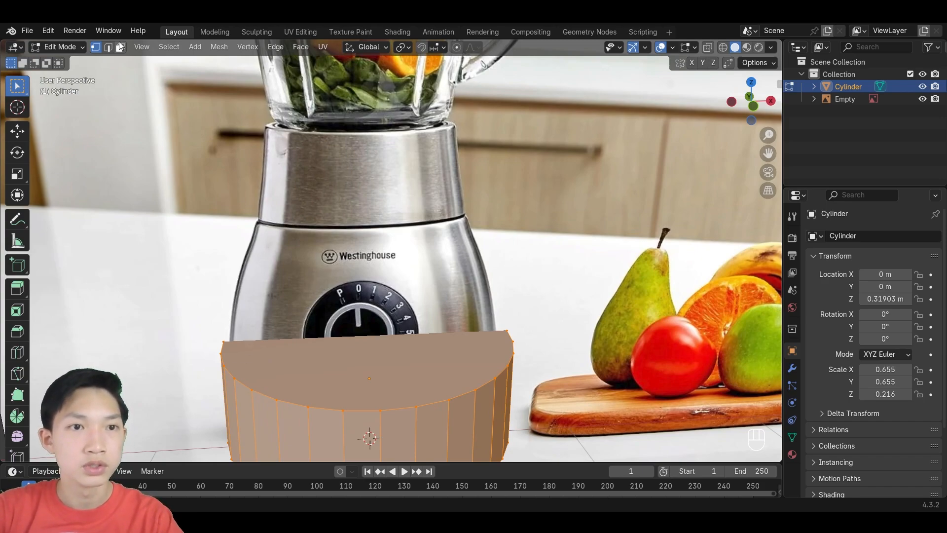
key("3")
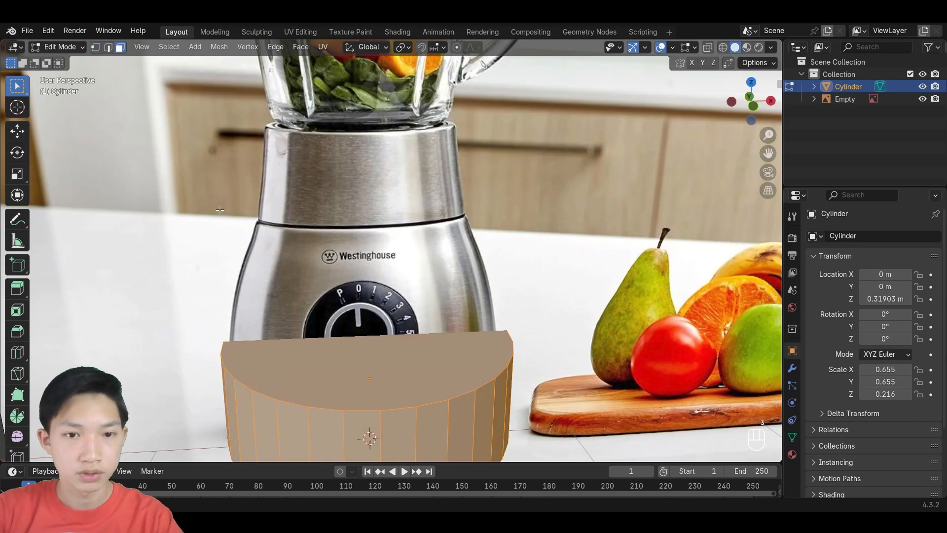
left_click(371, 358)
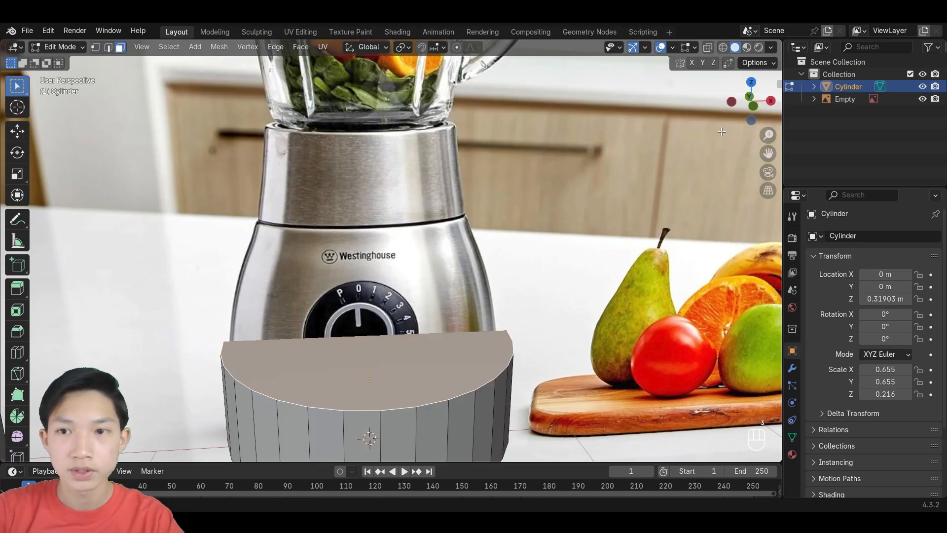
left_click(753, 105)
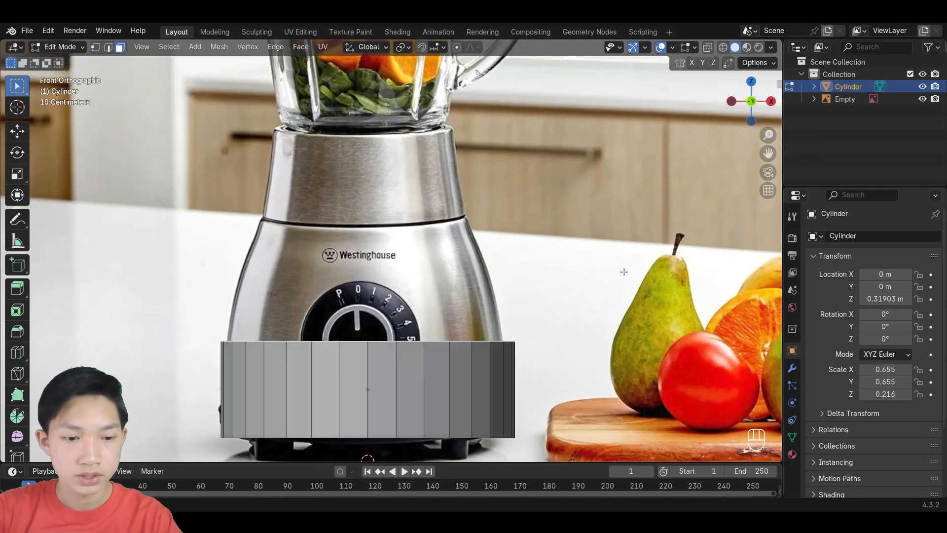
key("s")
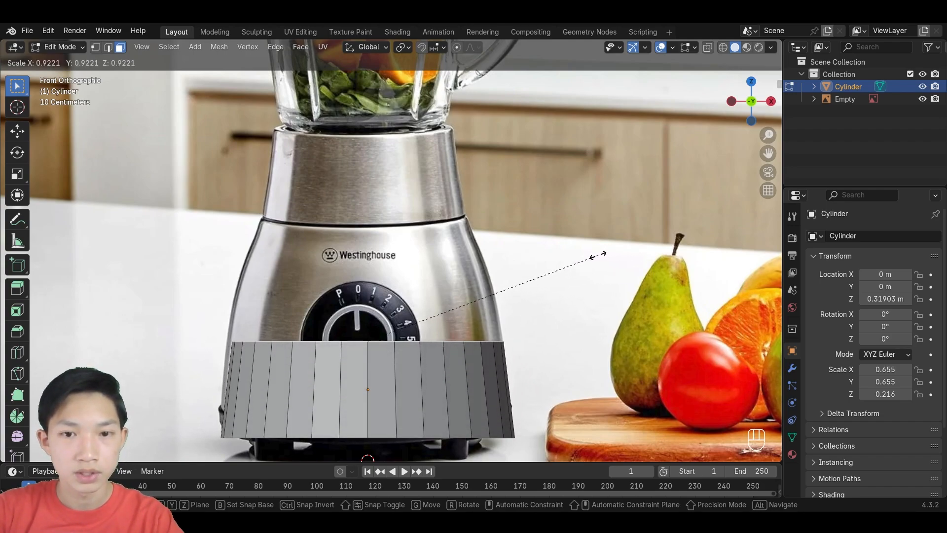
left_click(608, 255)
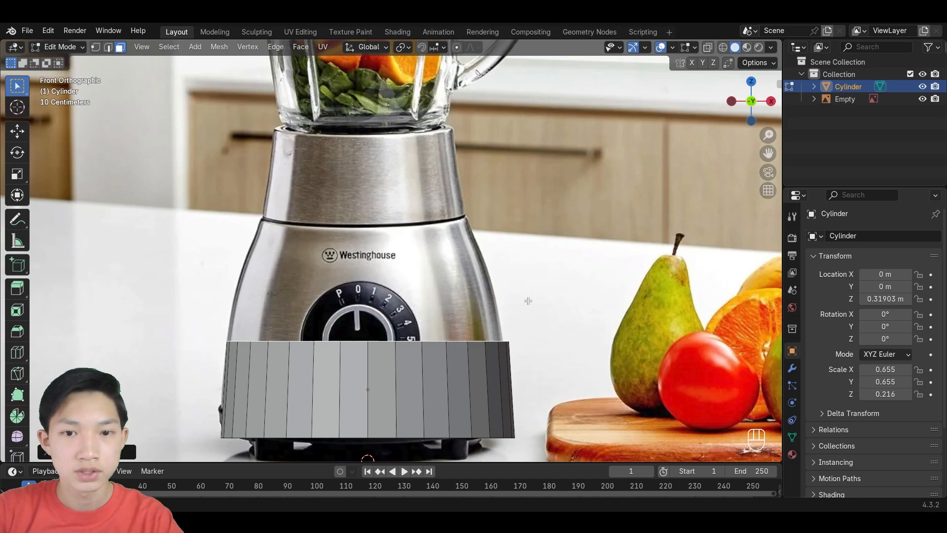
key("s")
left_click(525, 296)
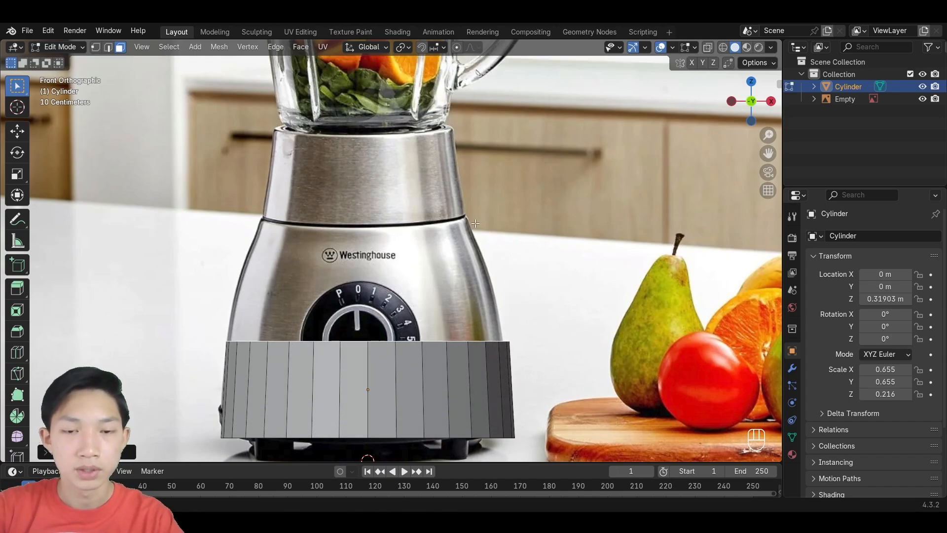
key("Tab")
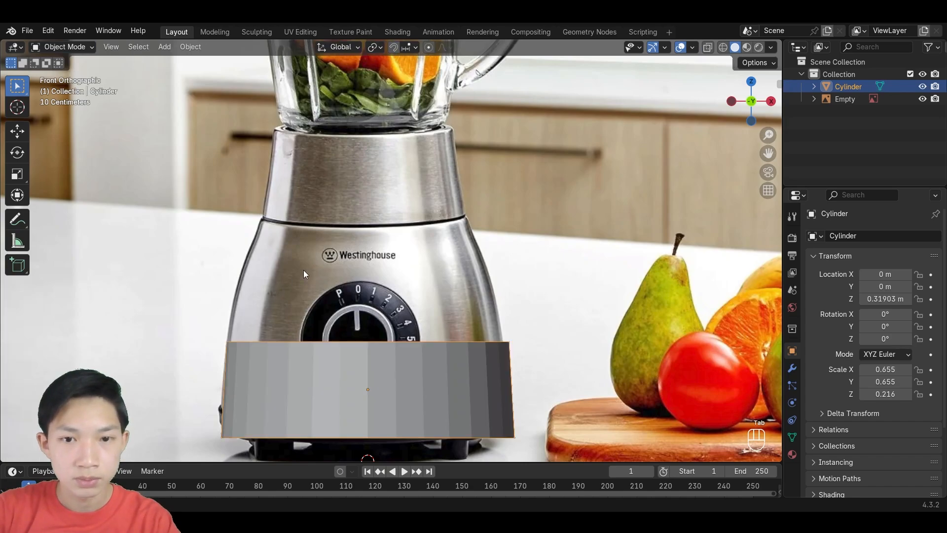
Scale the reference image to about 1.003 and shift it along X to about 0.871 m to align the blender with the cylinder.
left_click(436, 287)
key("g")
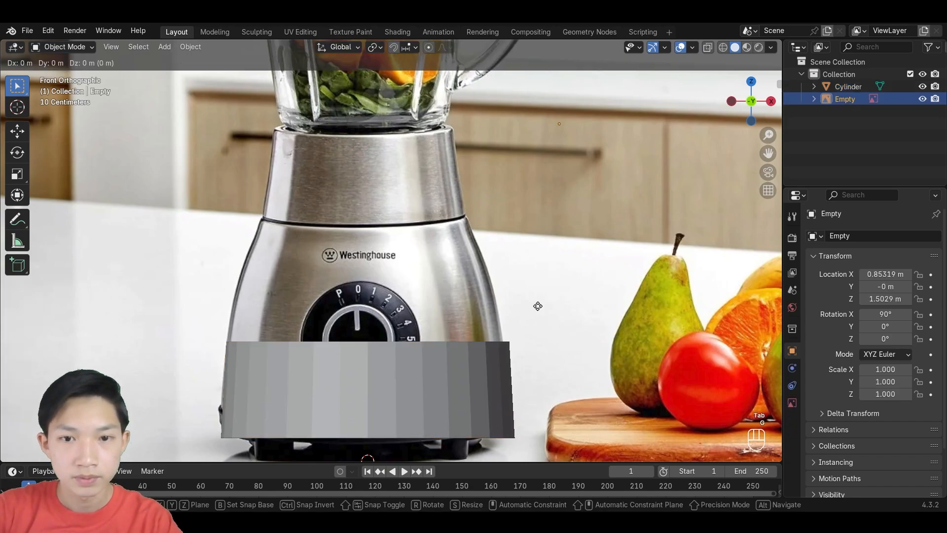
key("x")
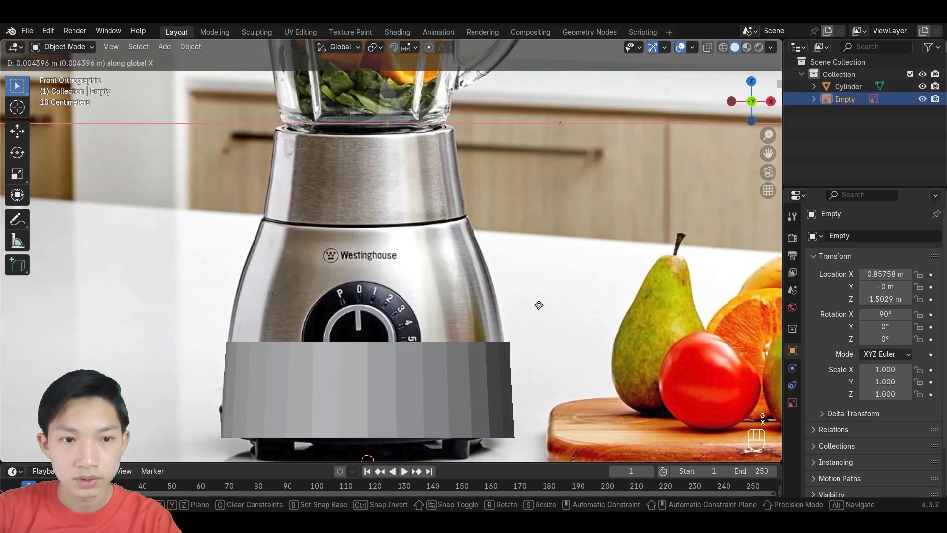
left_click(540, 304)
key("s")
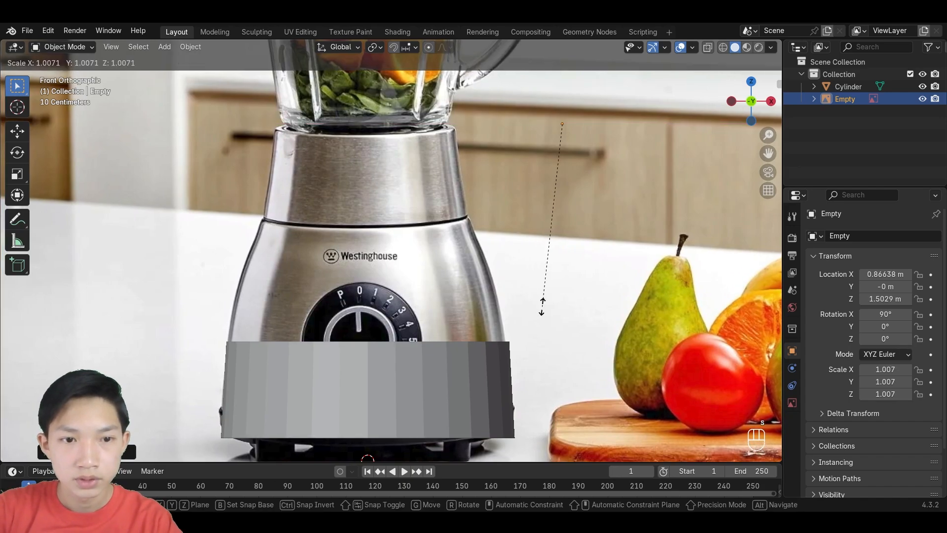
key("s")
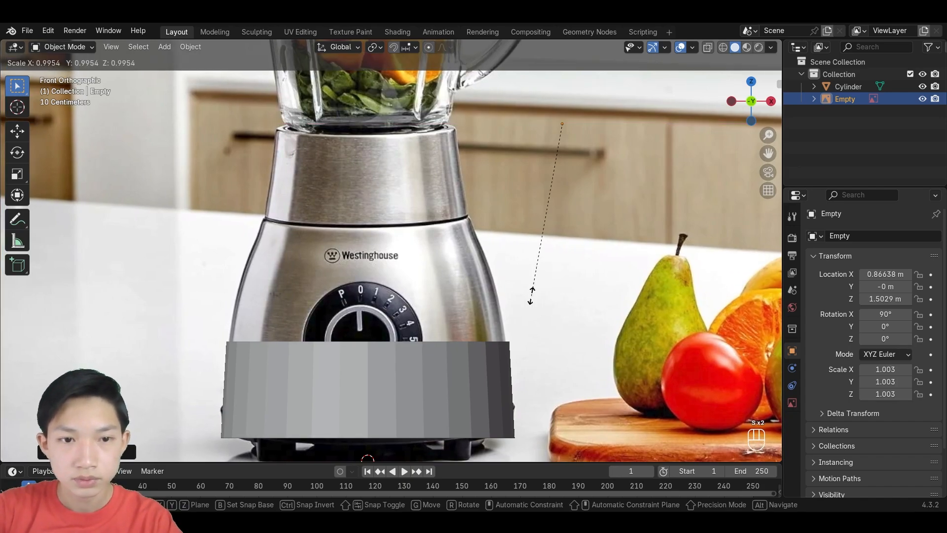
key("g")
key("x")
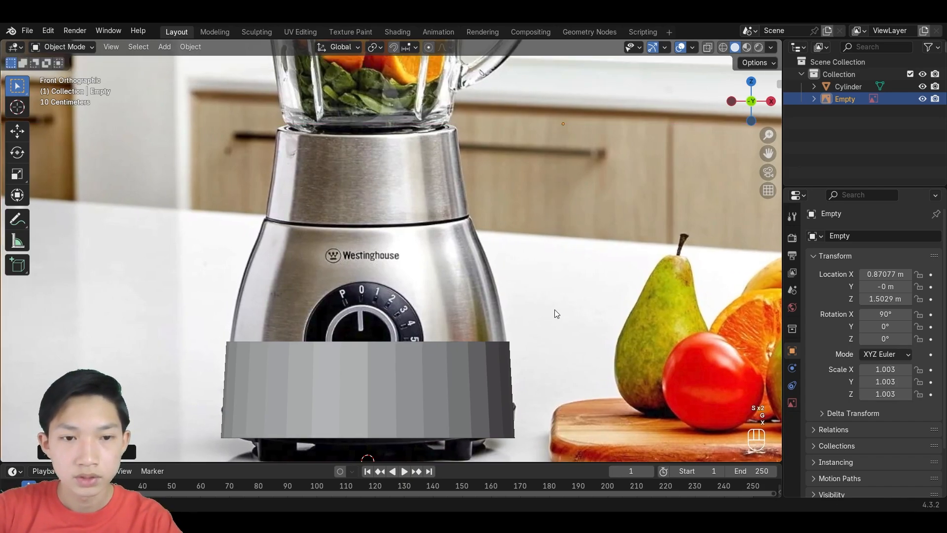
Scale the reference image to about 1.023 and shift it along X to about 0.886 m to realign the blender with the cylinder.
key("s")
left_click(558, 313)
key("g")
key("x")
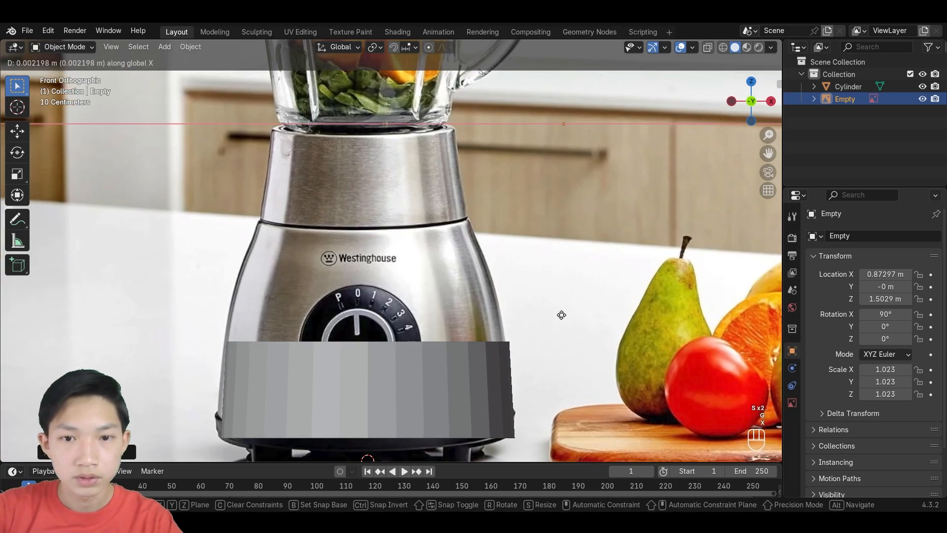
left_click(564, 316)
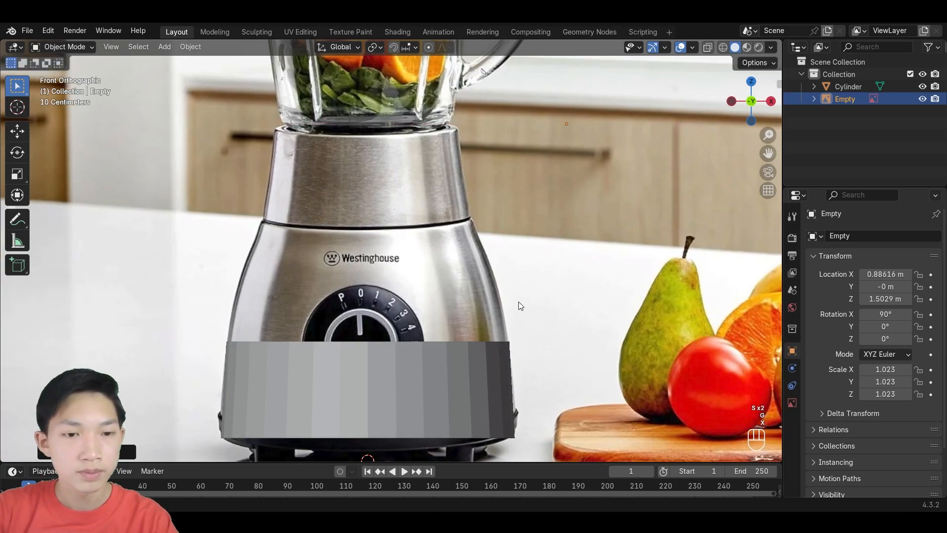
Raise the cylinder along Z to about 0.429 m so its lower edge sits just above the blender's black base rim.
left_click(437, 354)
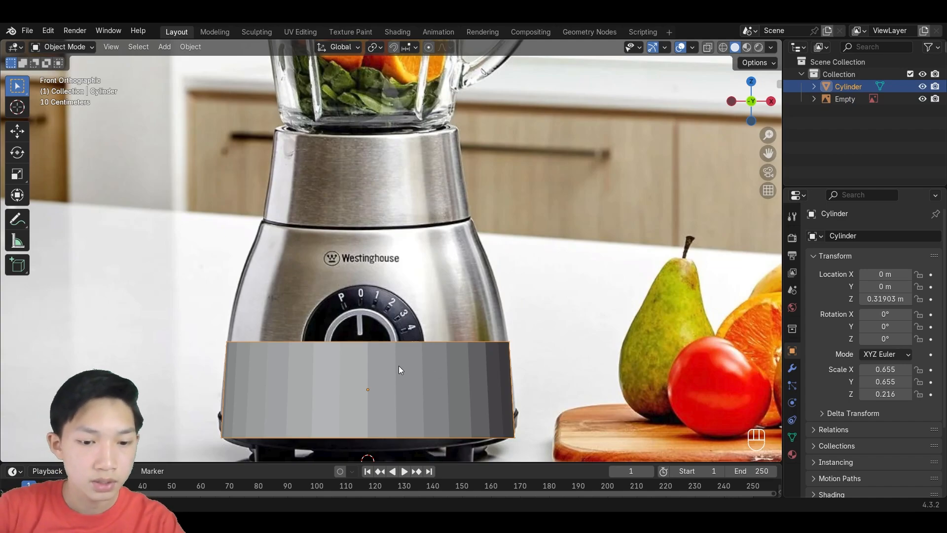
key("g")
key("z")
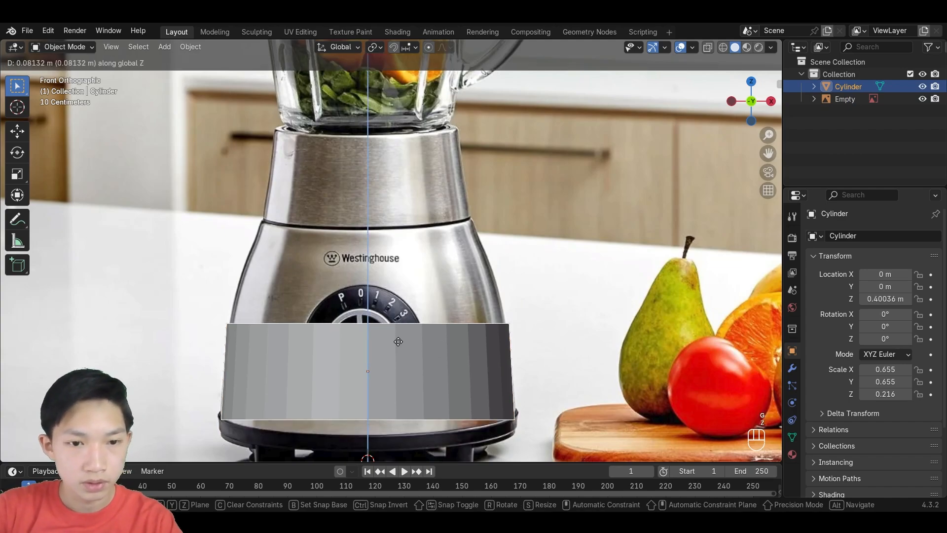
left_click(406, 336)
key("z")
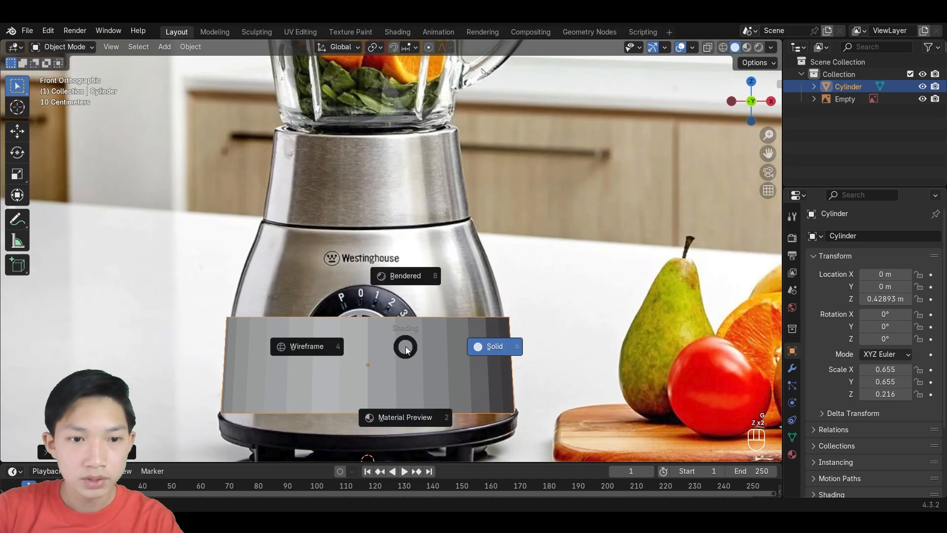
left_click(433, 353)
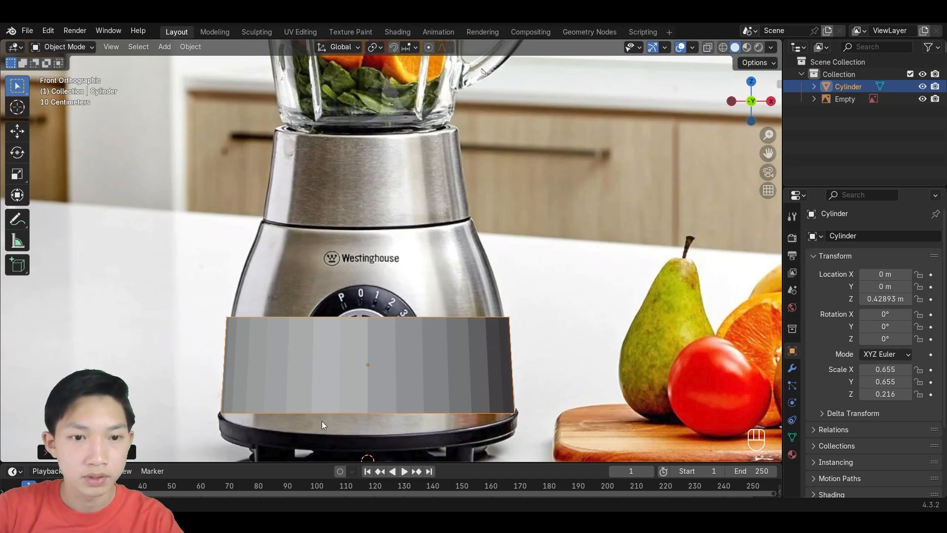
Scale down the cylinder's top face slightly in Edit Mode to match the taper of the blender's base in front view.
key("Tab")
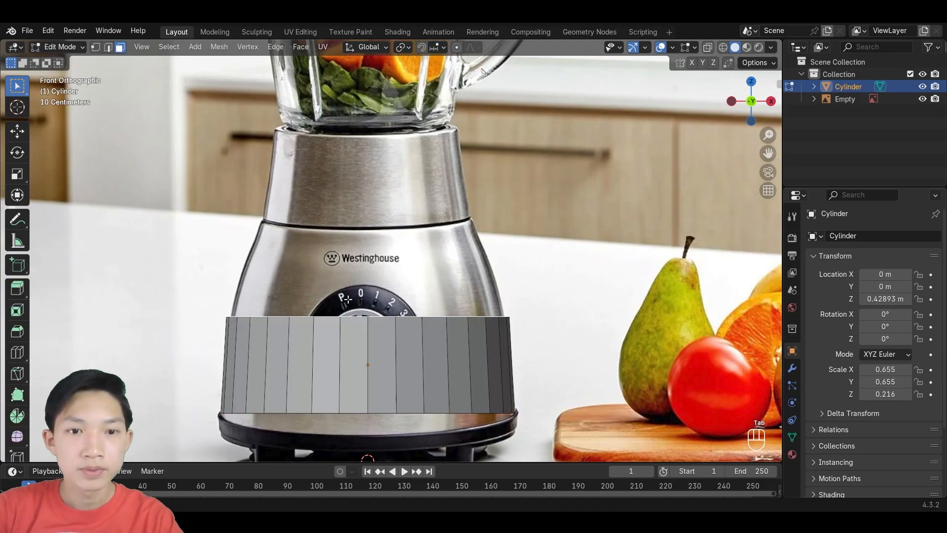
middle_click_drag(348, 299, 352, 338)
left_click(753, 112)
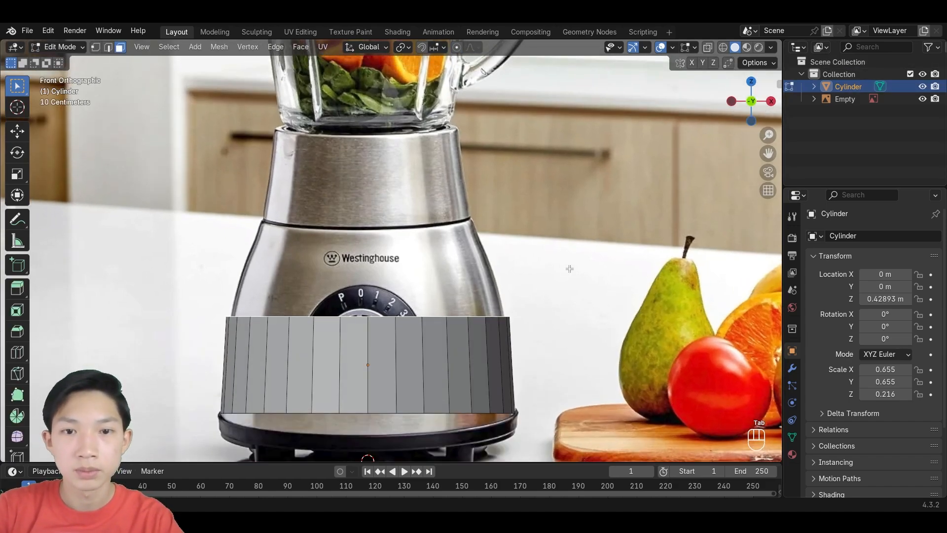
key("s")
left_click(562, 274)
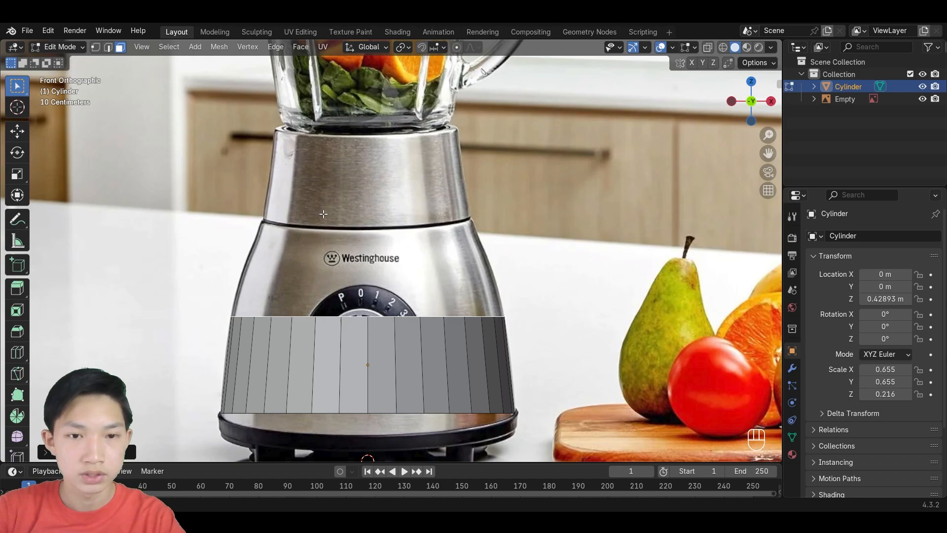
Extrude the cylinder's top face up about 0.3 m and scale it to about 0.846 to follow the base's outline.
middle_click_drag(347, 291, 343, 330)
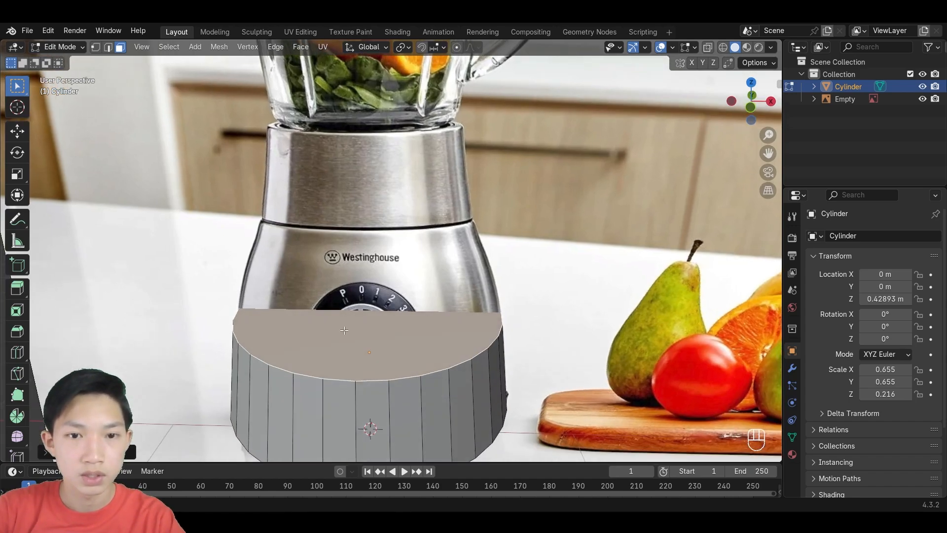
left_click(749, 111)
key("e")
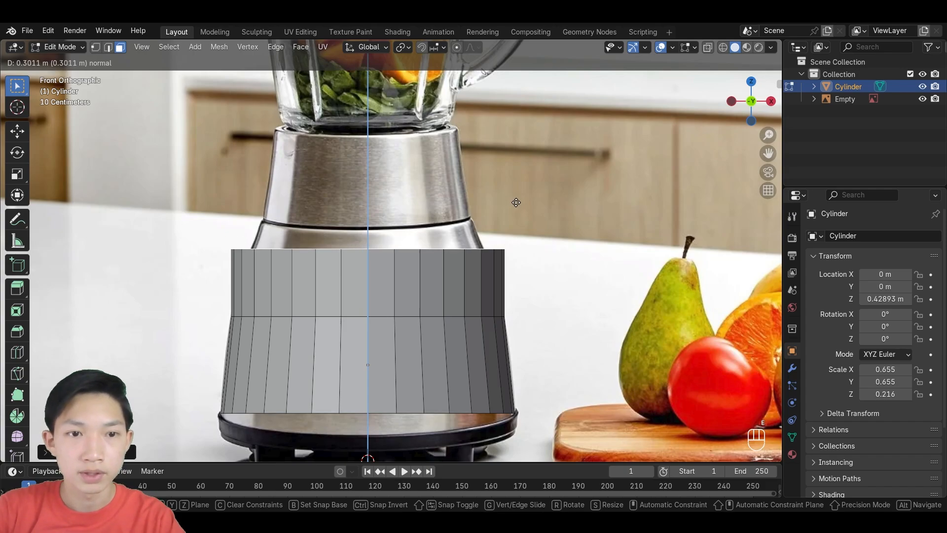
left_click(516, 202)
key("s")
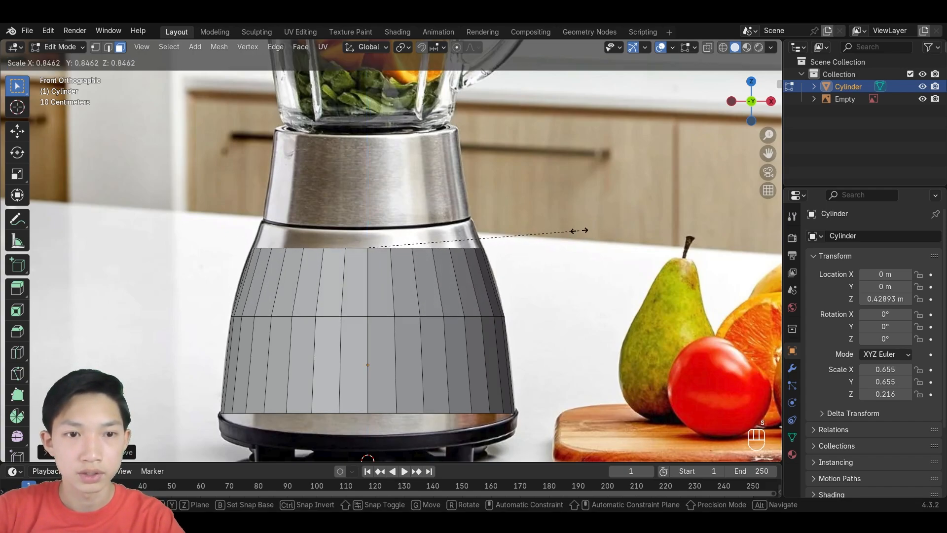
left_click(579, 230)
Extrude the top face up to the seam below the blender's neck and scale it to about 0.89.
key("e")
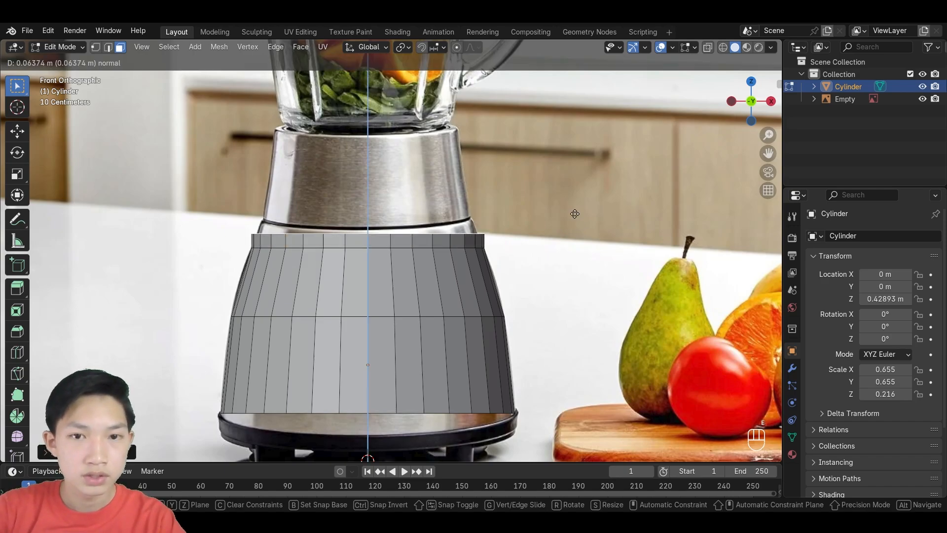
left_click(567, 196)
key("s")
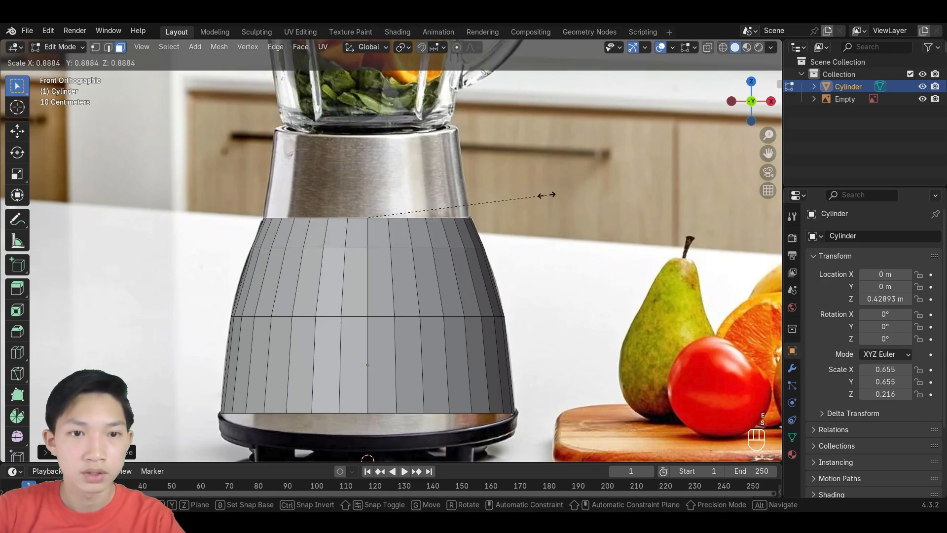
left_click(550, 201)
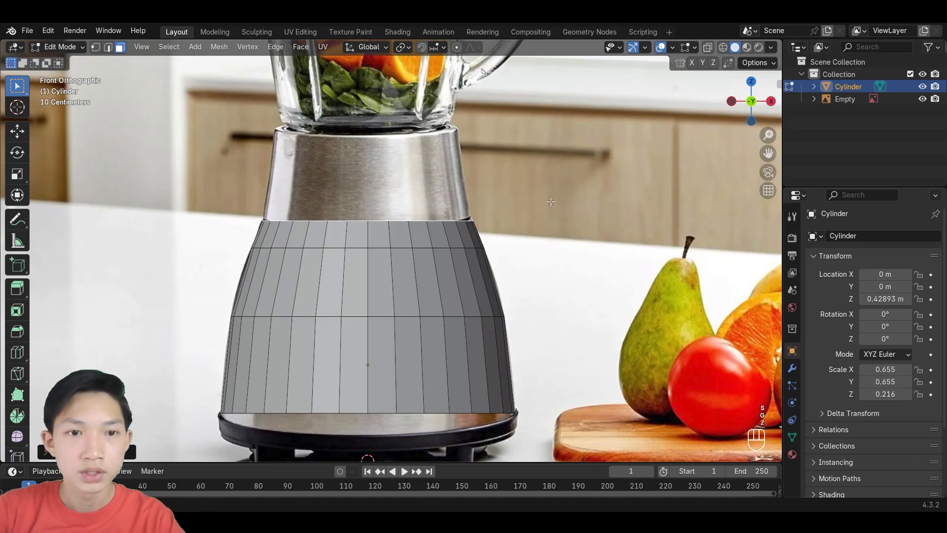
Extrude a thin band upward at the seam and narrow its top face slightly to meet the lower edge of the neck.
scroll(550, 201, "up", 7)
key("e")
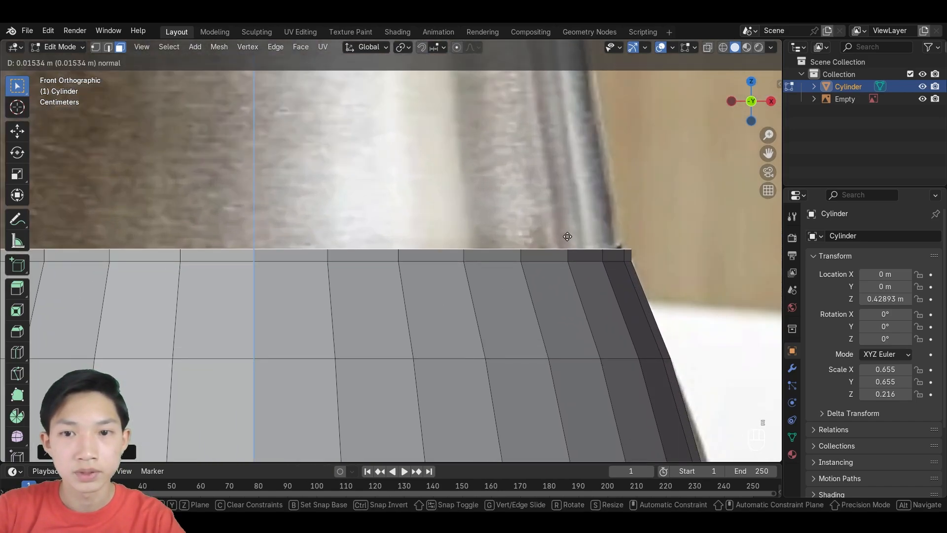
left_click(565, 232)
scroll(584, 251, "down", 6)
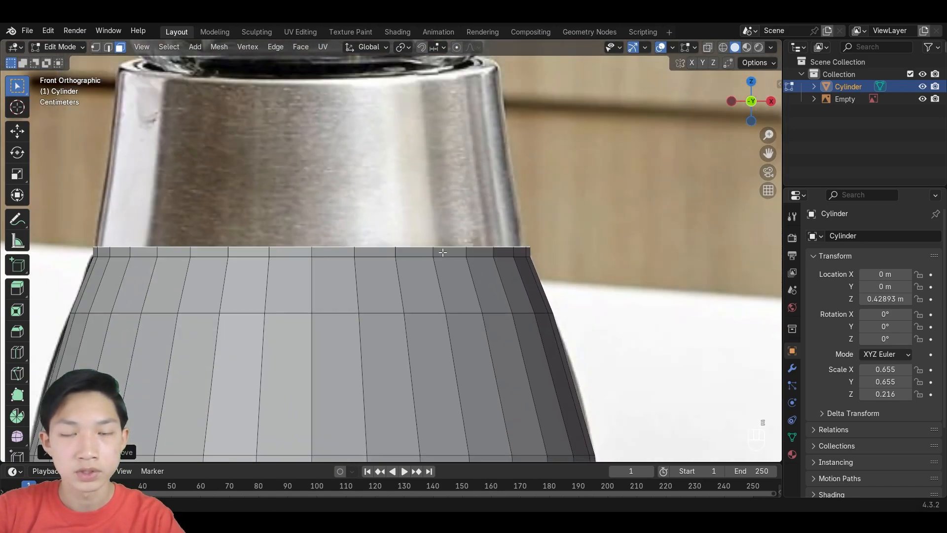
middle_click_drag(405, 252, 412, 282, "shift")
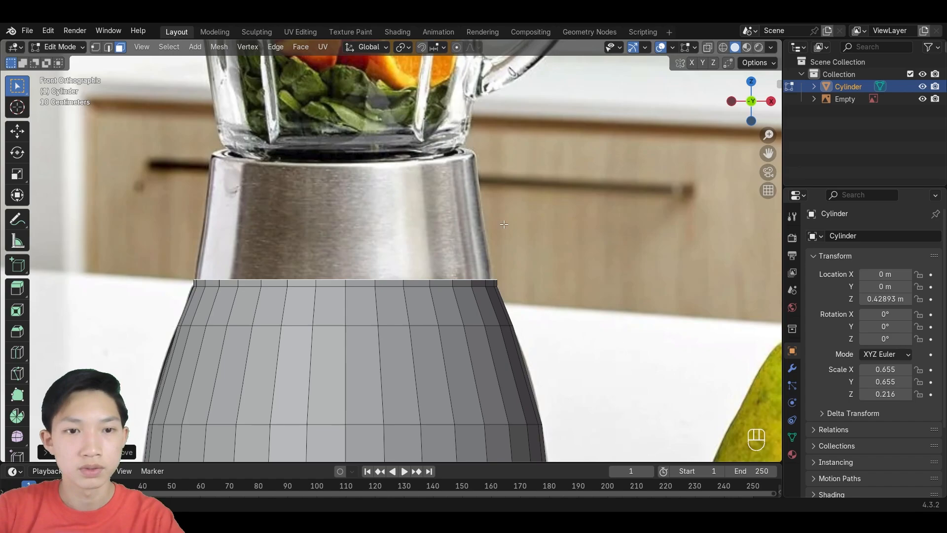
key("s")
left_click(521, 228)
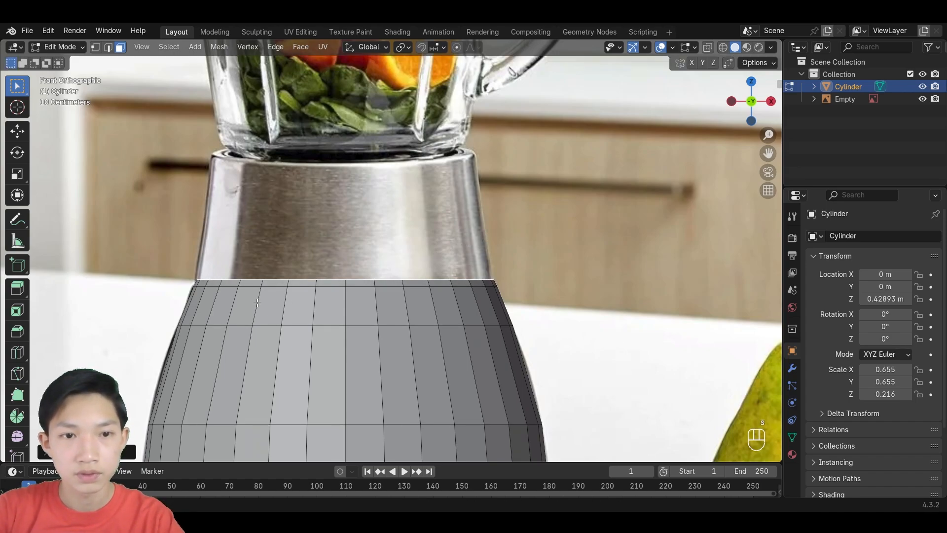
key("s")
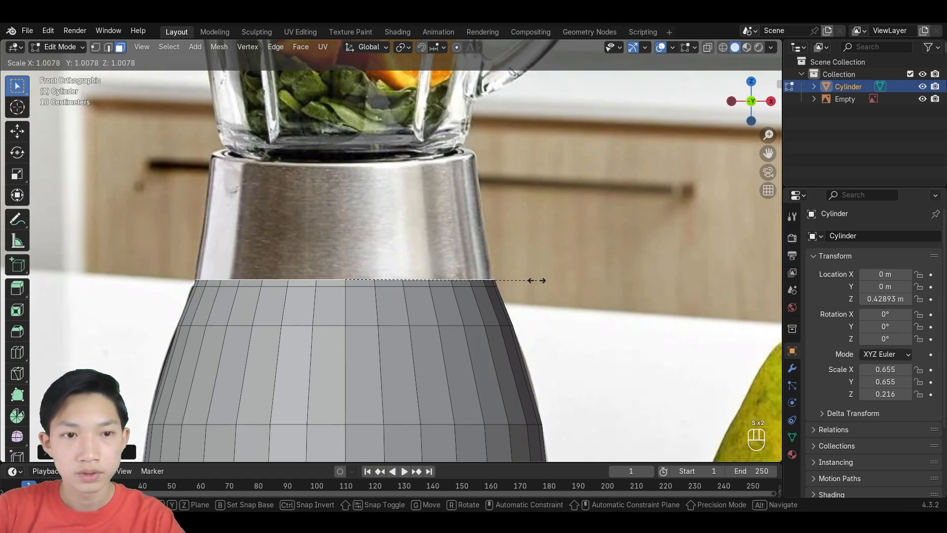
left_click(536, 279)
Extrude the top face in two sections up to the neck's upper edge, tapering each, with the last scaled to about 0.97.
key("e")
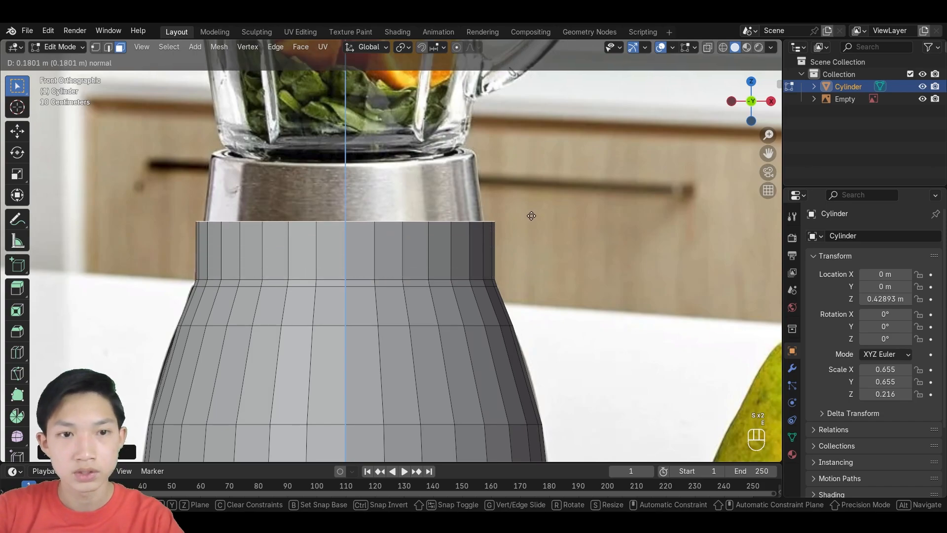
key("s")
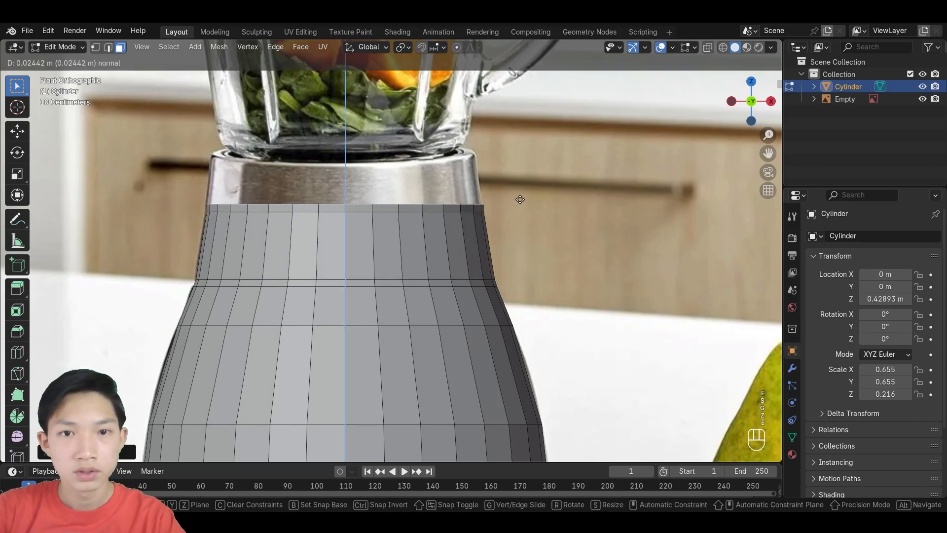
left_click(508, 153)
key("s")
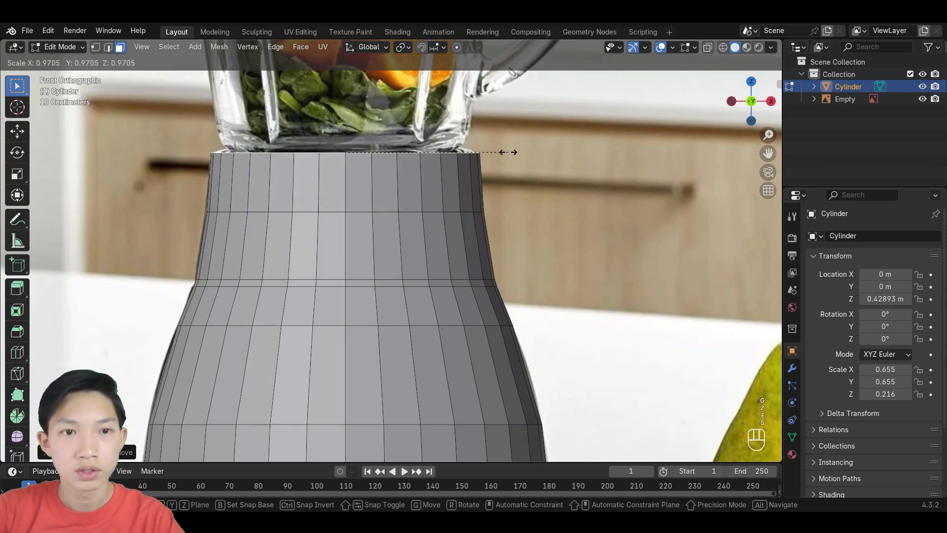
left_click(507, 150)
Extrude the cylinder's bottom face down to the blender's black base rim in front view.
scroll(450, 376, "down", 4)
middle_click_drag(450, 377, 433, 254, "shift")
scroll(437, 286, "up", 3)
left_click(415, 314)
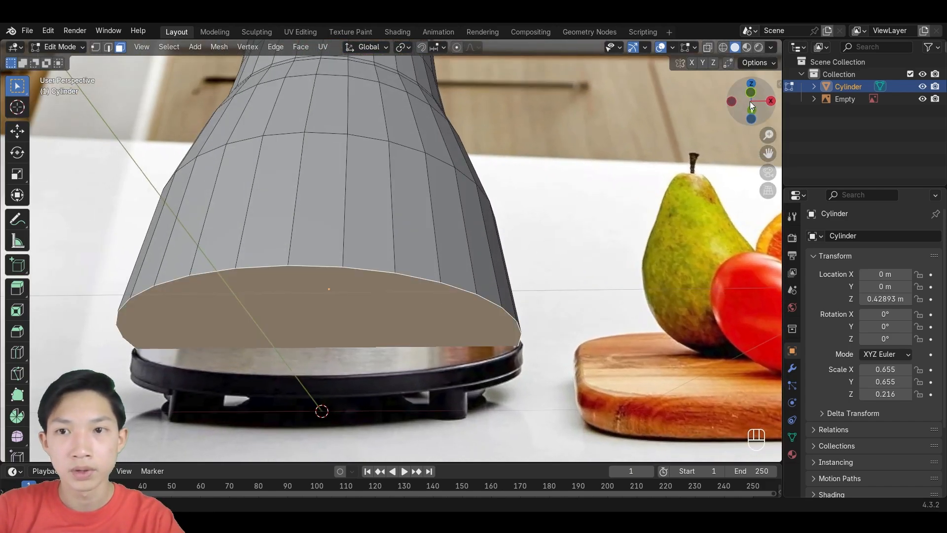
left_click(746, 100)
key("e")
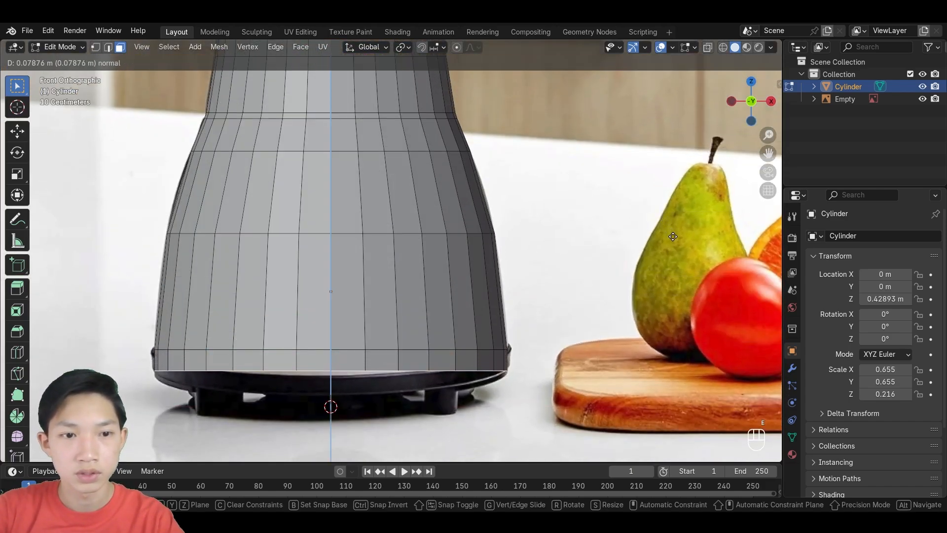
left_click(677, 241)
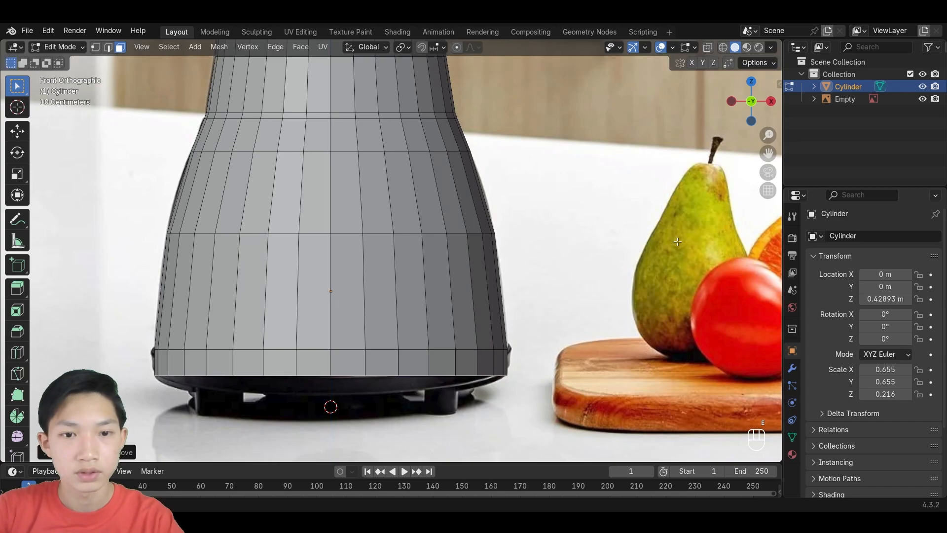
Extrude the lowest ring of side faces outward along their normals to form a protruding rim around the base.
left_click(360, 361, "alt")
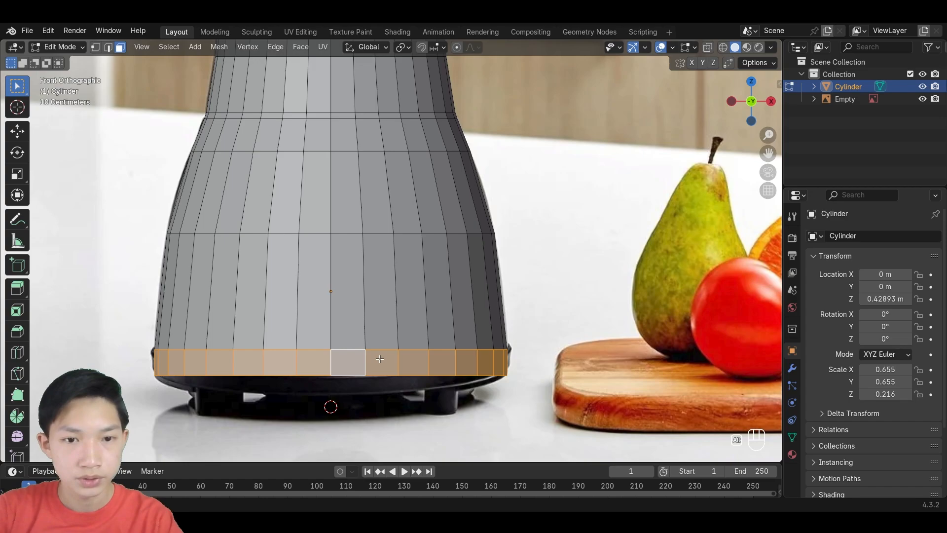
middle_click_drag(477, 280, 484, 302)
left_click(546, 358)
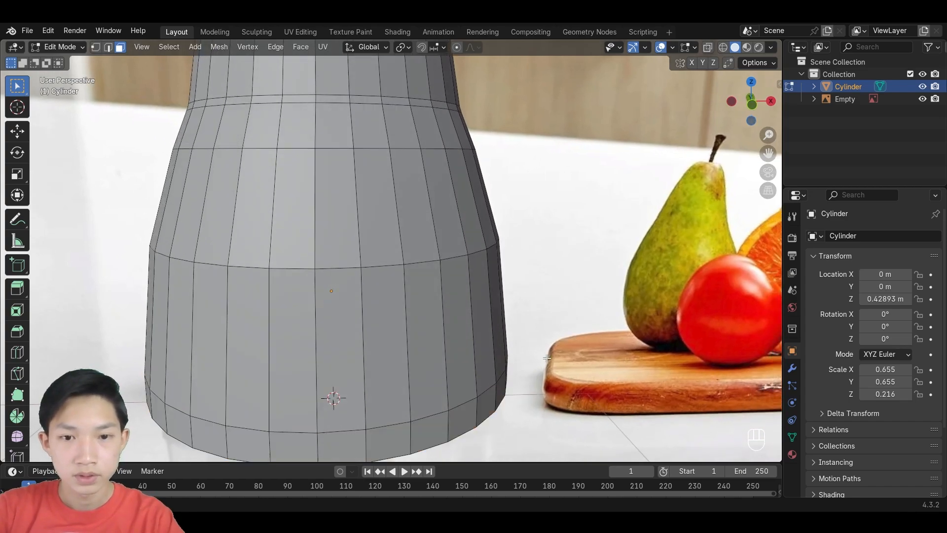
left_click(469, 417, "alt")
key("ctrl+f")
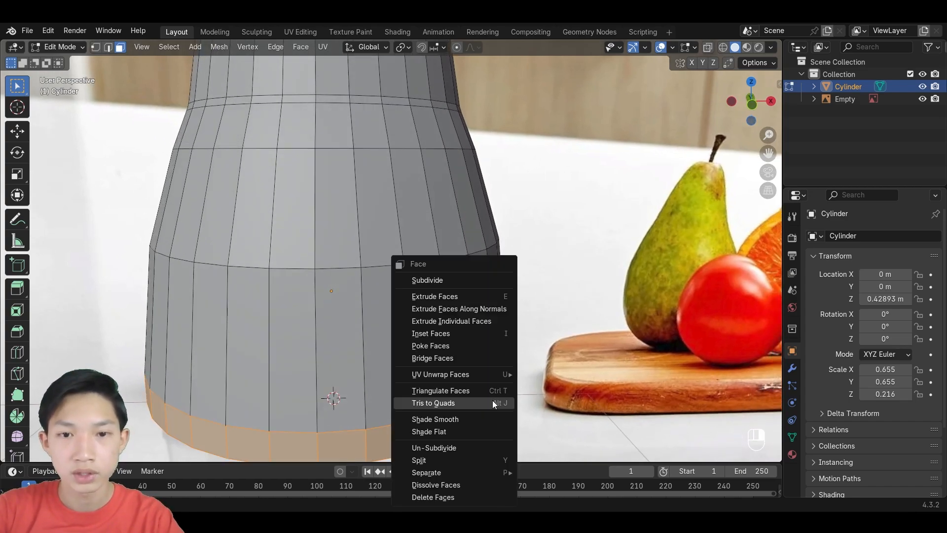
left_click(459, 310)
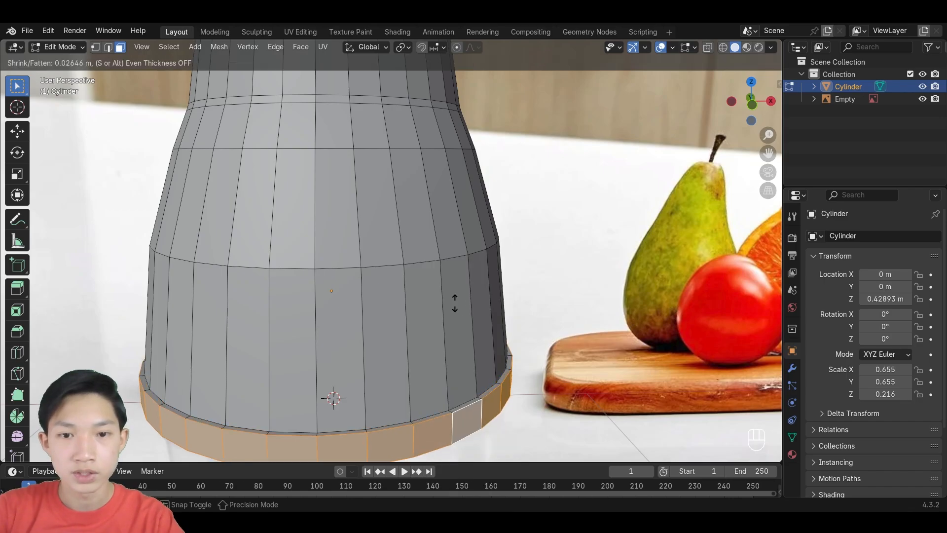
left_click(476, 296)
Return to Object Mode and add a level 2 Subdivision Surface modifier to the blender base.
middle_click_drag(478, 296, 419, 281)
scroll(418, 281, "down", 1)
middle_click_drag(286, 368, 309, 381)
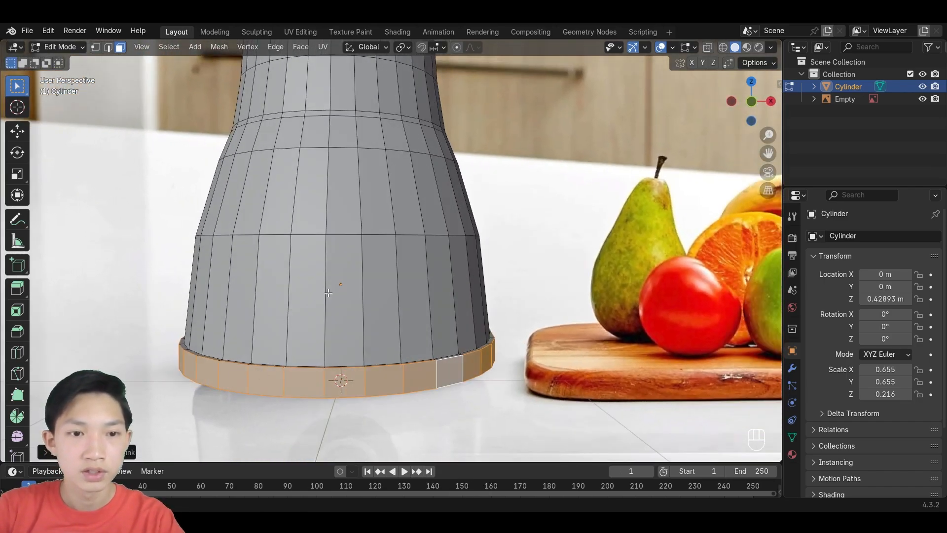
middle_click_drag(328, 292, 361, 281)
left_click(527, 154)
middle_click_drag(527, 154, 504, 229, "shift")
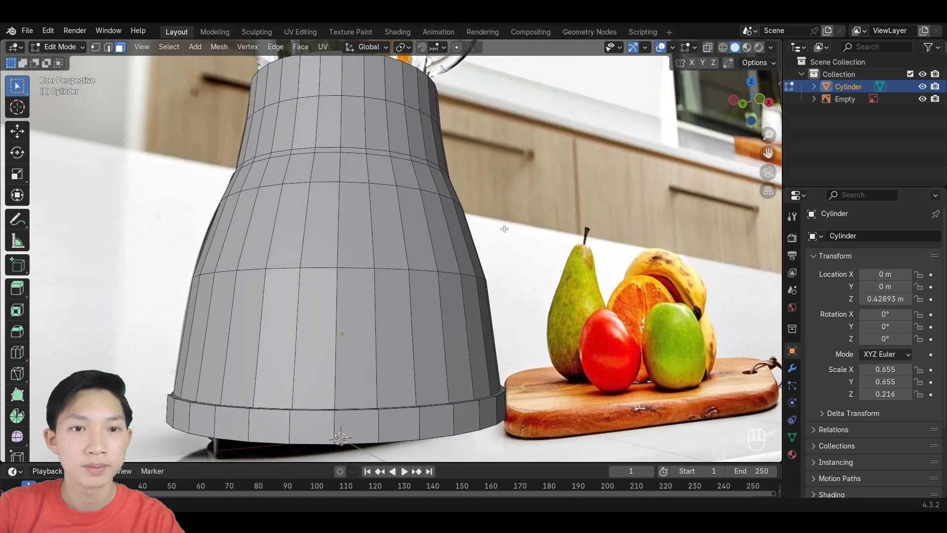
scroll(504, 229, "up", 2)
key("Tab")
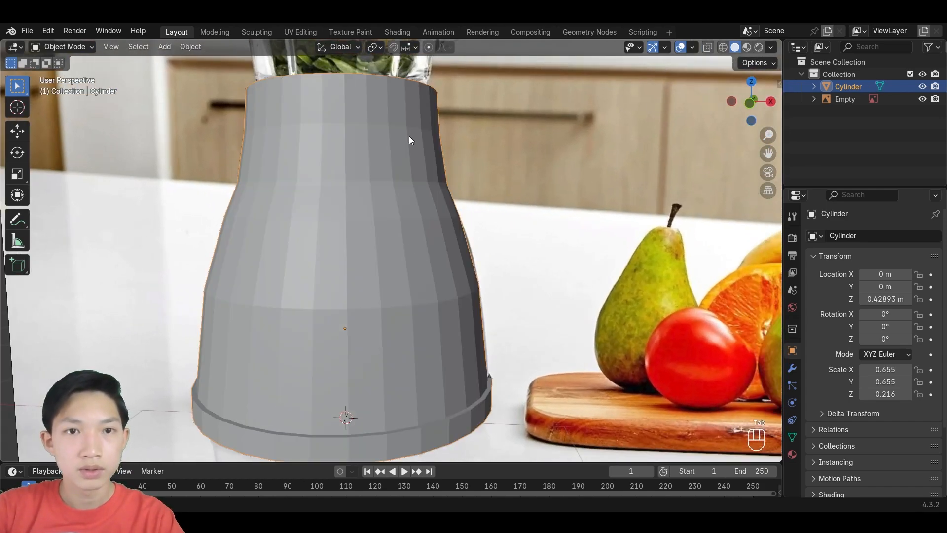
middle_click_drag(410, 136, 391, 315, "shift")
middle_click_drag(392, 315, 422, 239, "shift")
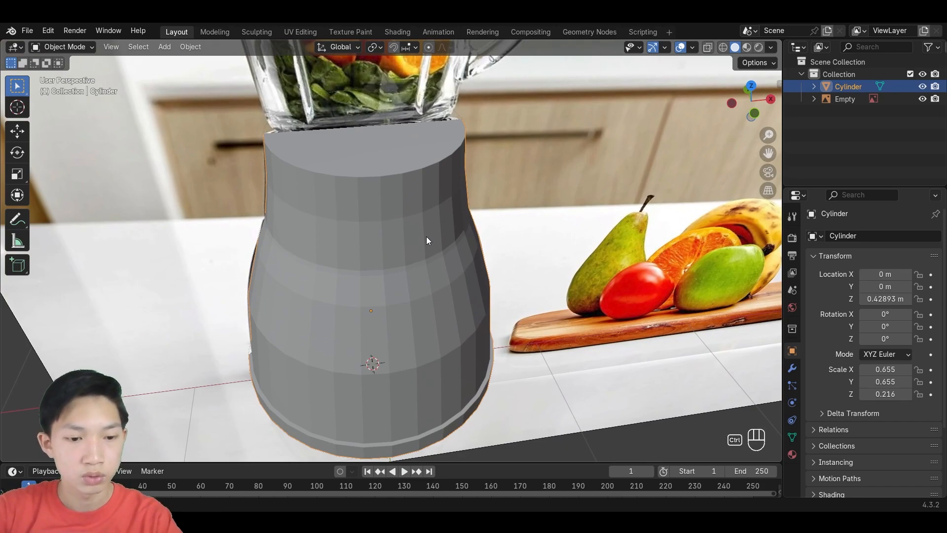
key("ctrl+2")
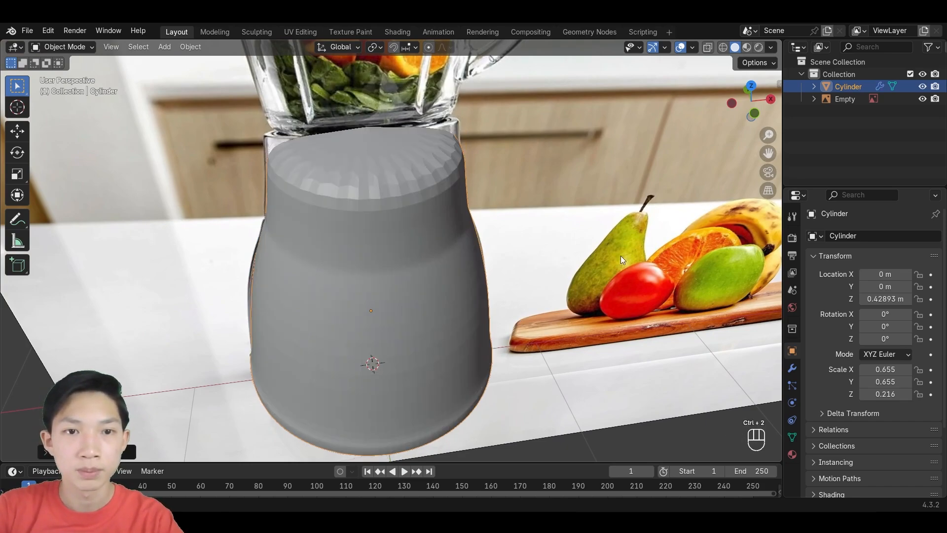
Crease the edge loop where the blender base's body meets its protruding bottom rim, and return to Object Mode.
middle_click_drag(508, 283, 451, 260)
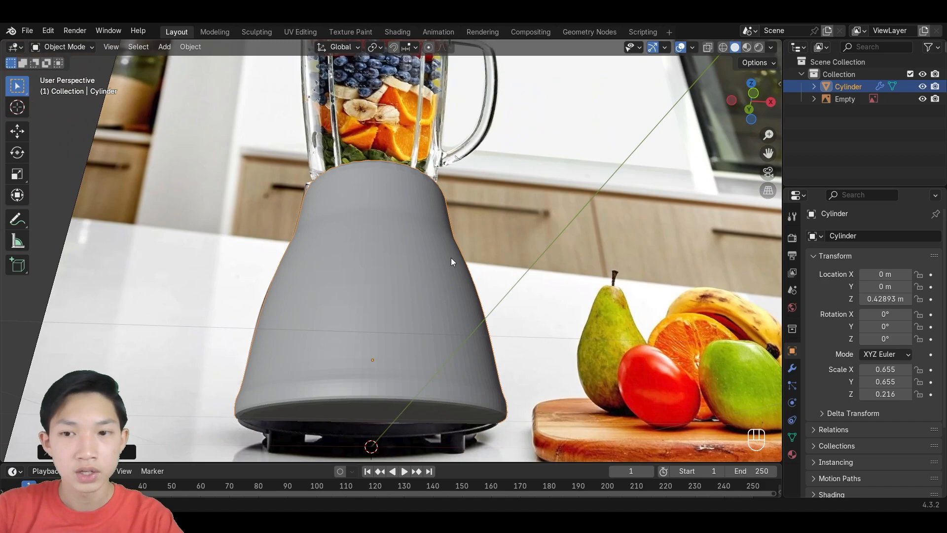
scroll(434, 257, "up", 2)
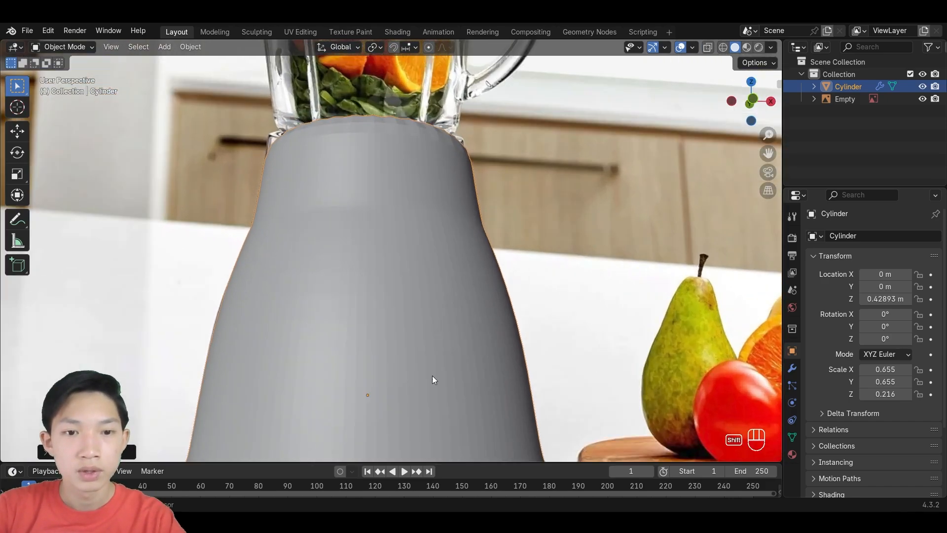
middle_click_drag(432, 375, 417, 136, "shift")
middle_click_drag(418, 136, 407, 205)
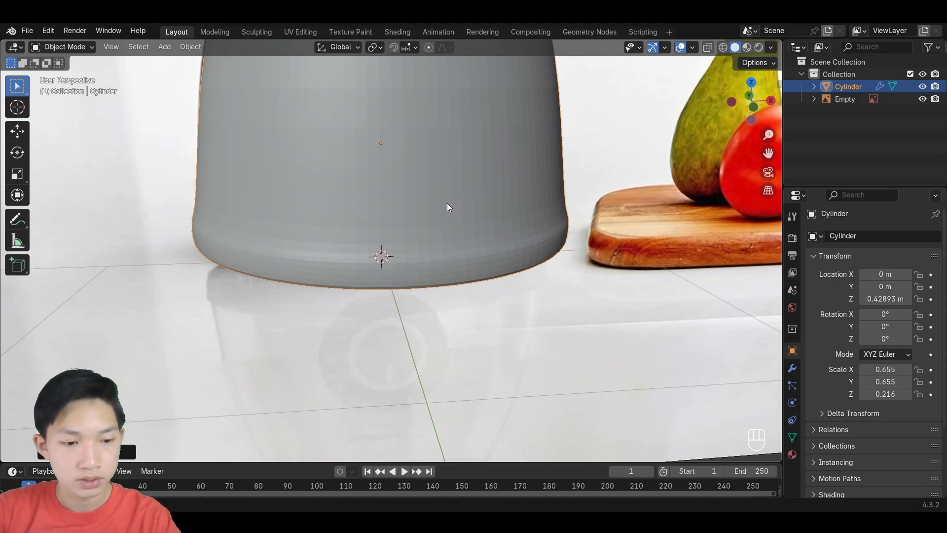
key("Tab")
middle_click_drag(438, 221, 442, 246)
scroll(435, 323, "up", 2)
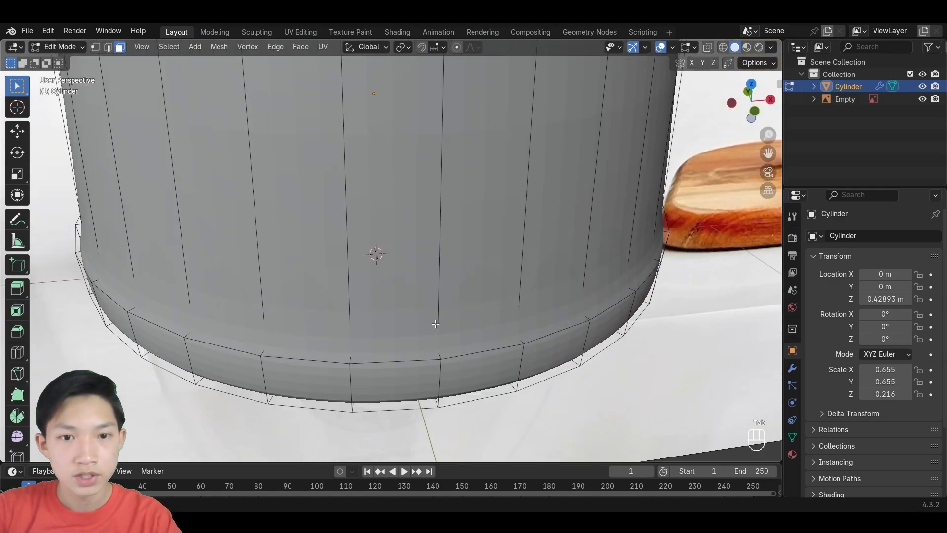
key("2")
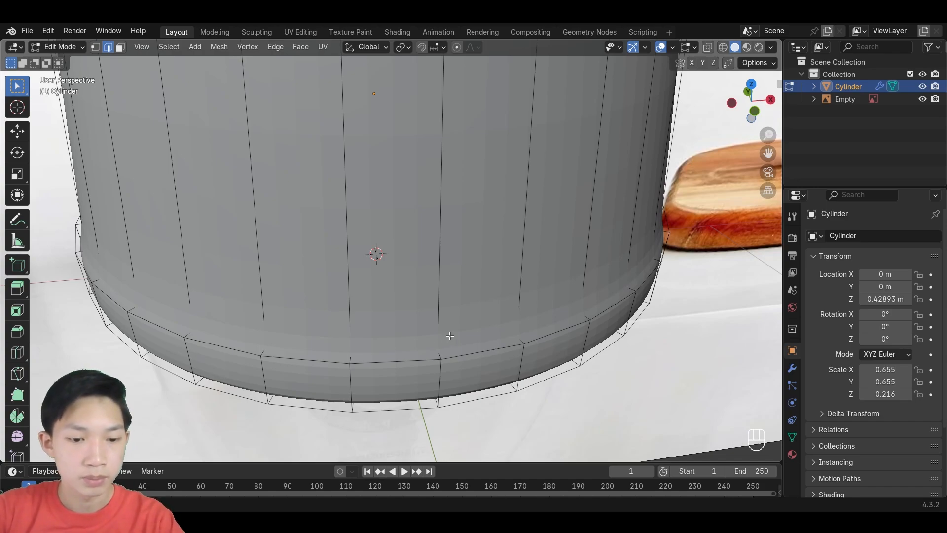
key("shift+e")
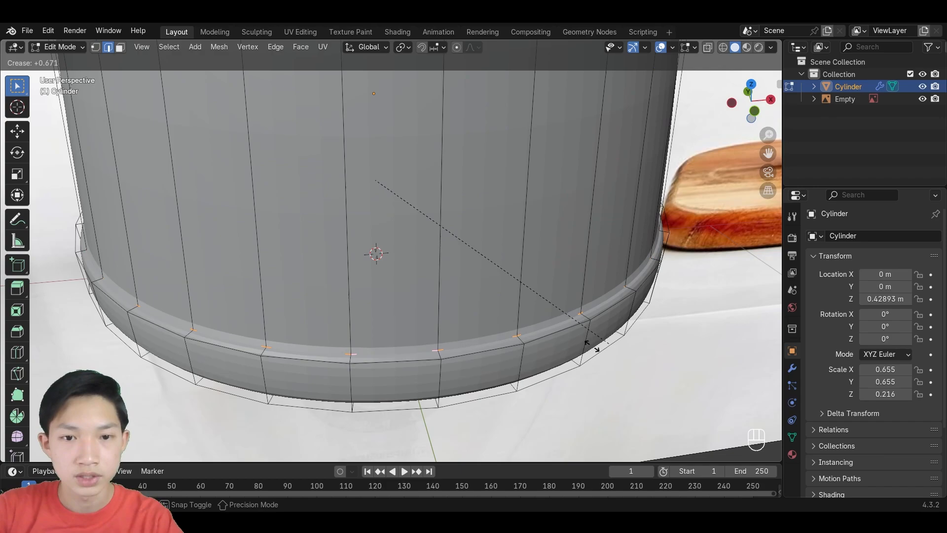
left_click(666, 373)
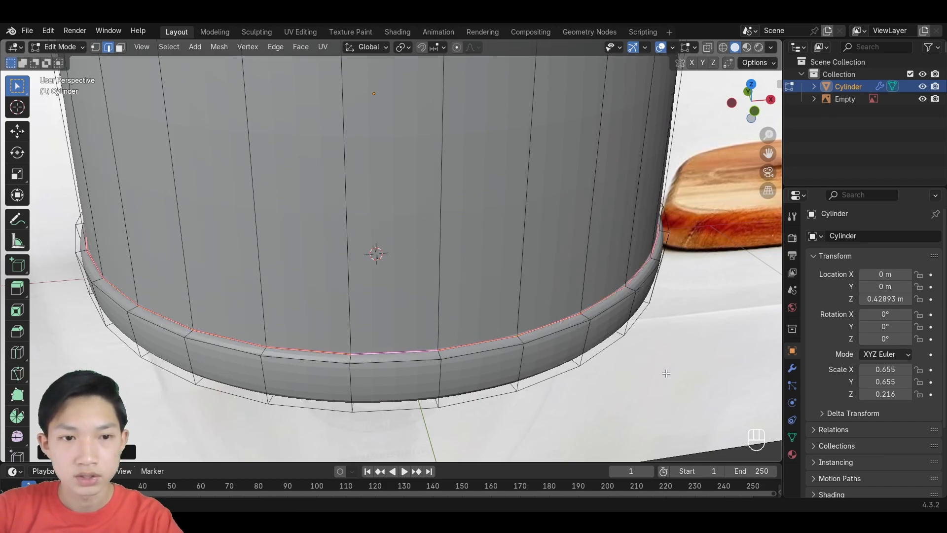
key("Tab")
middle_click_drag(665, 374, 546, 241)
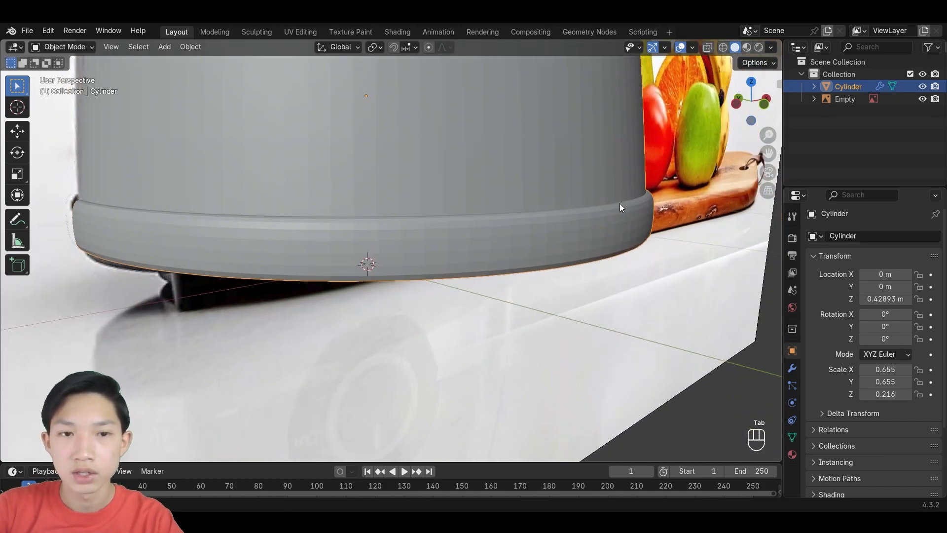
middle_click_drag(620, 204, 566, 307)
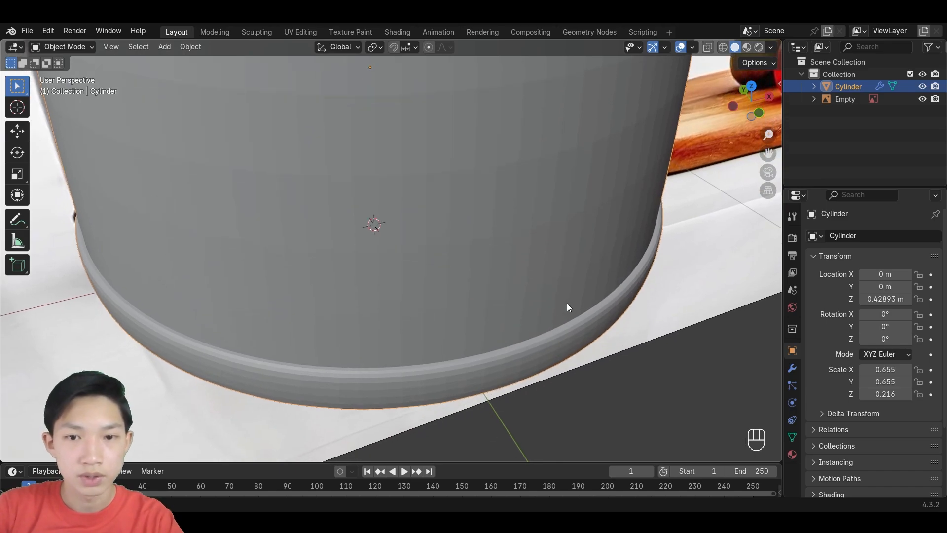
Return to Edit Mode and select the edge loop around the top of the base's neck.
key("Tab")
scroll(497, 302, "down", 3)
middle_click_drag(455, 221, 452, 135, "shift")
middle_click_drag(452, 135, 434, 434)
scroll(415, 268, "up", 2)
left_click(422, 198, "alt")
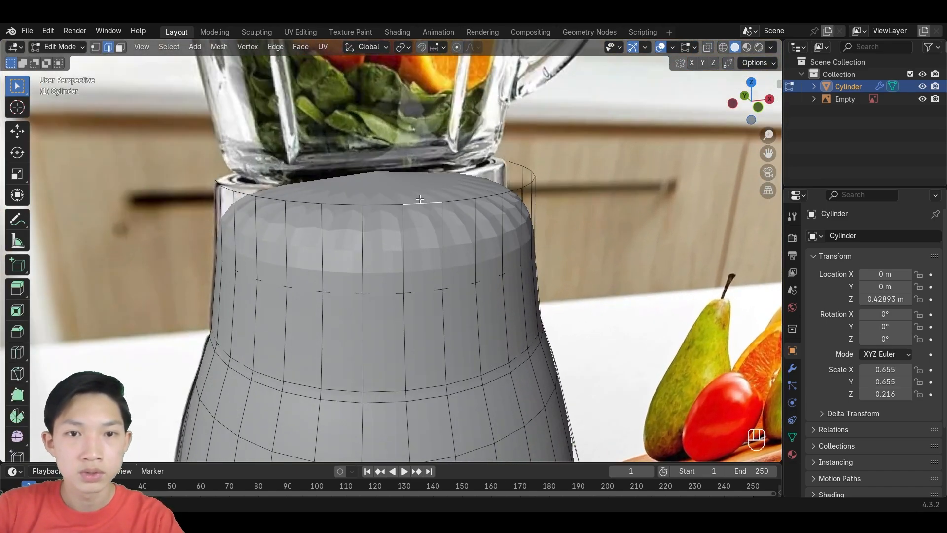
Try a crease of 1.000 on the neck's top edge loop, and undo it.
key("shift+e")
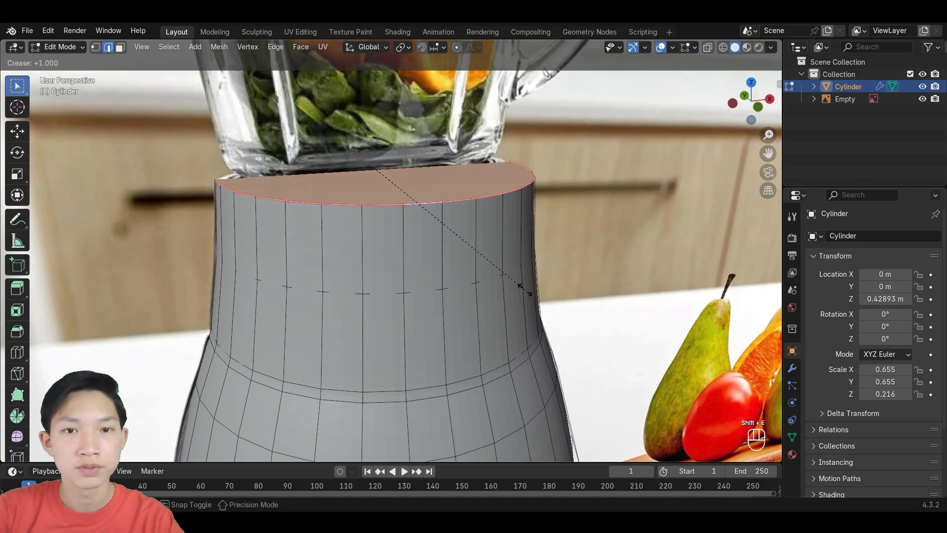
left_click(558, 323)
key("Tab")
key("Tab")
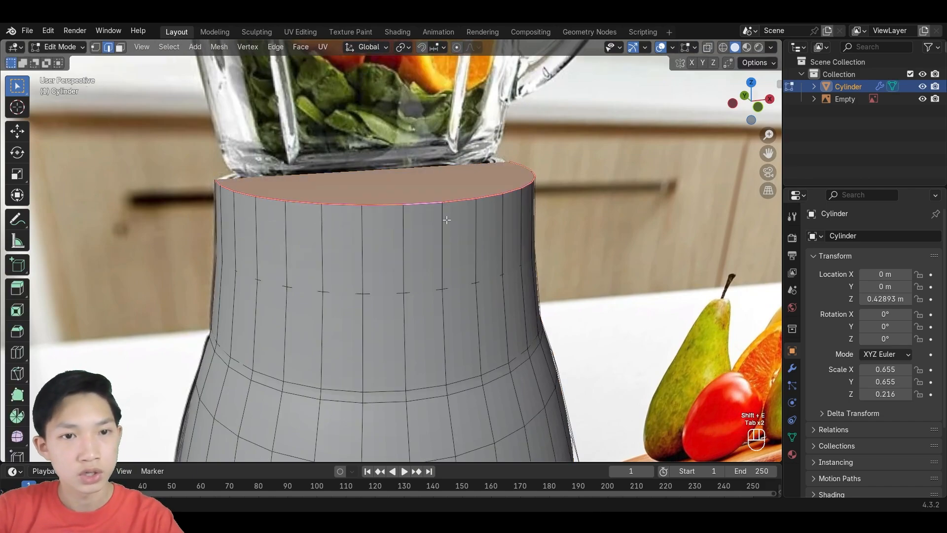
key("ctrl+z")
key("ctrl+z")
key("ctrl+z")
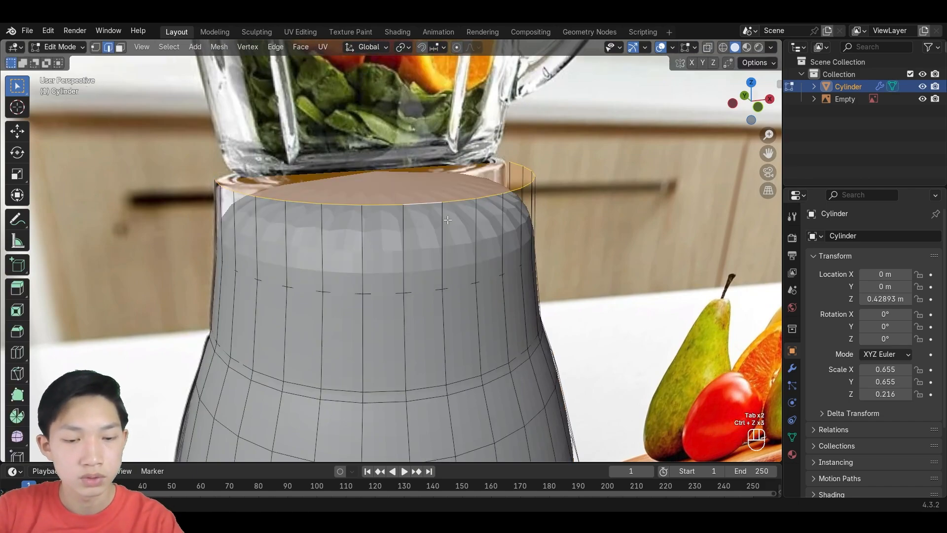
Try a single-segment bevel on the neck's top edge loop, and undo it.
key("ctrl+b")
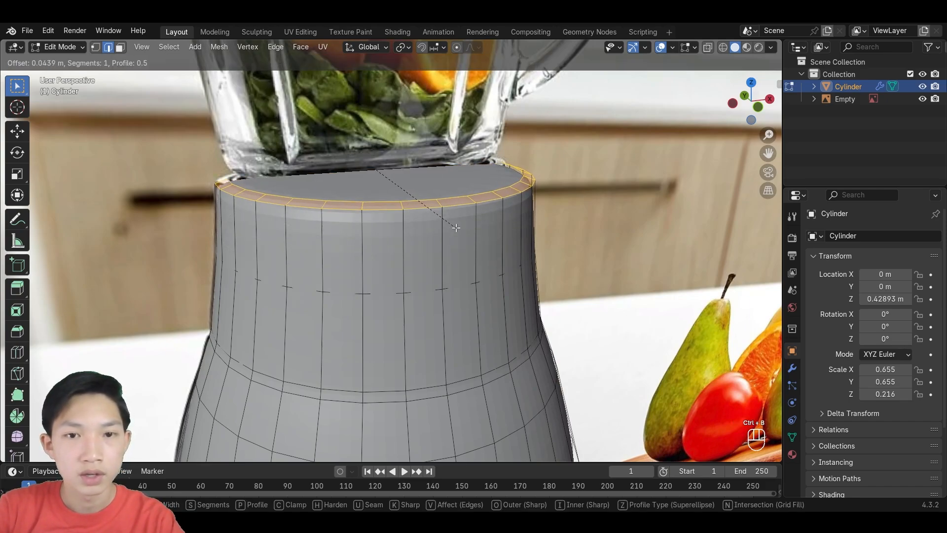
left_click(533, 177)
scroll(536, 175, "up", 2)
scroll(536, 176, "up", 1)
middle_click_drag(535, 175, 518, 207)
middle_click_drag(518, 207, 376, 293, "shift")
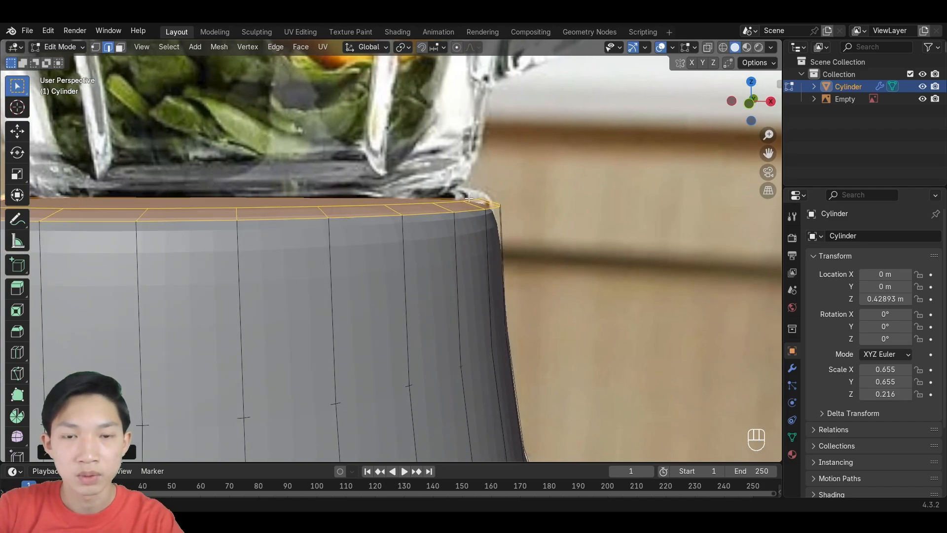
key("ctrl+z")
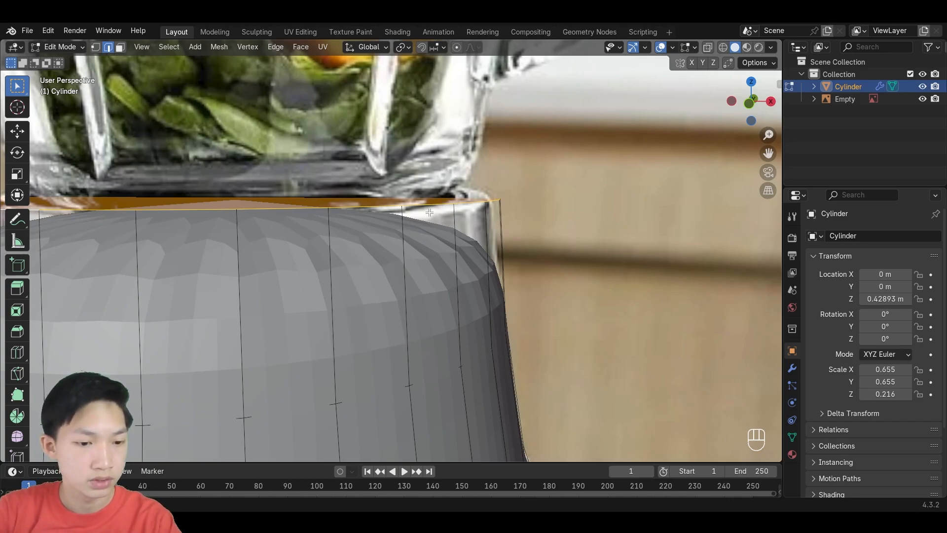
Return to Object Mode and apply the scale of the blender base.
key("Tab")
scroll(413, 249, "down", 5)
middle_click_drag(383, 298, 433, 260, "shift")
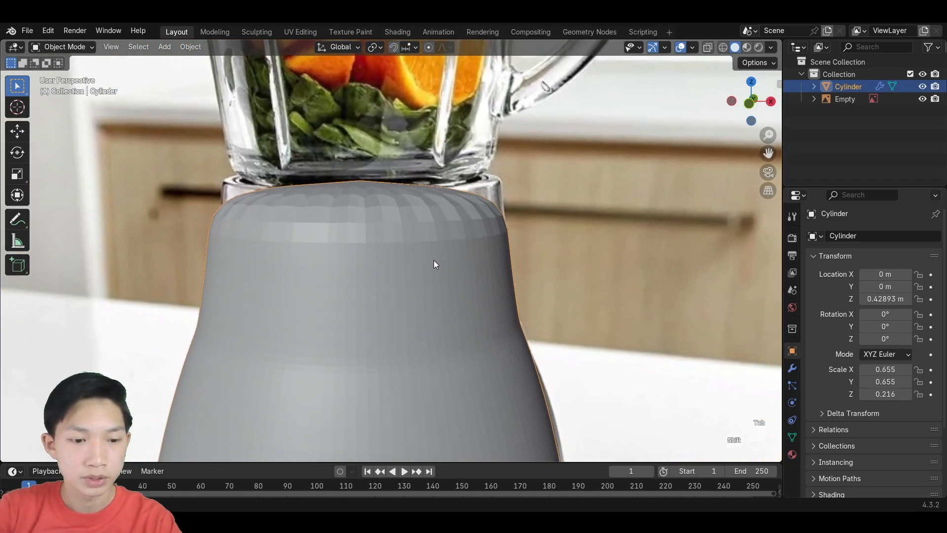
key("ctrl+a")
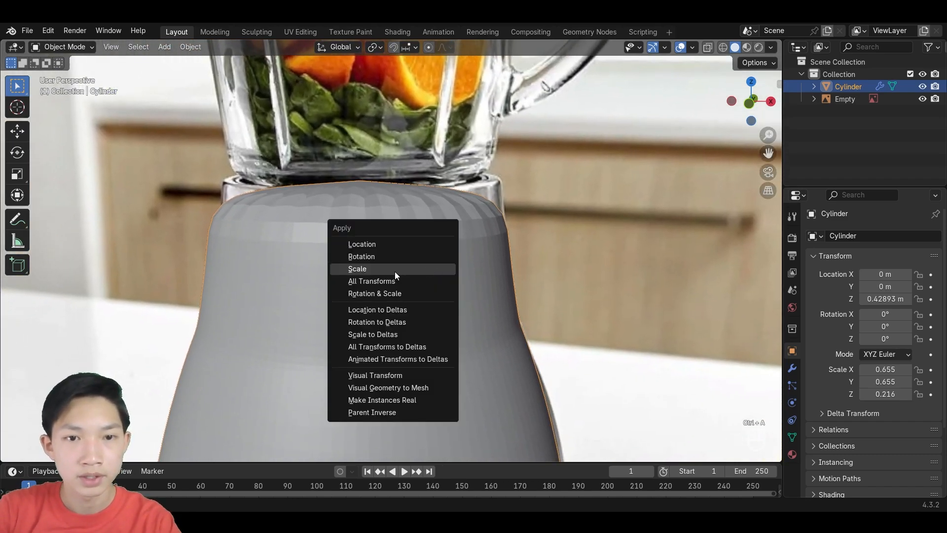
left_click(377, 269)
Bevel the neck's top edge loop in Edit Mode with 4 segments and an offset of about 0.016 m.
scroll(514, 197, "up", 2)
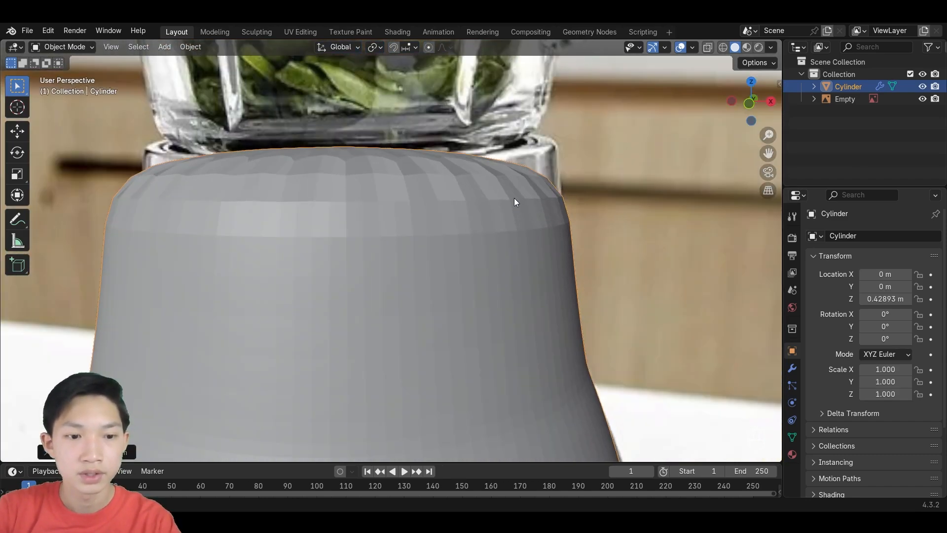
middle_click_drag(514, 197, 459, 249, "shift")
key("Tab")
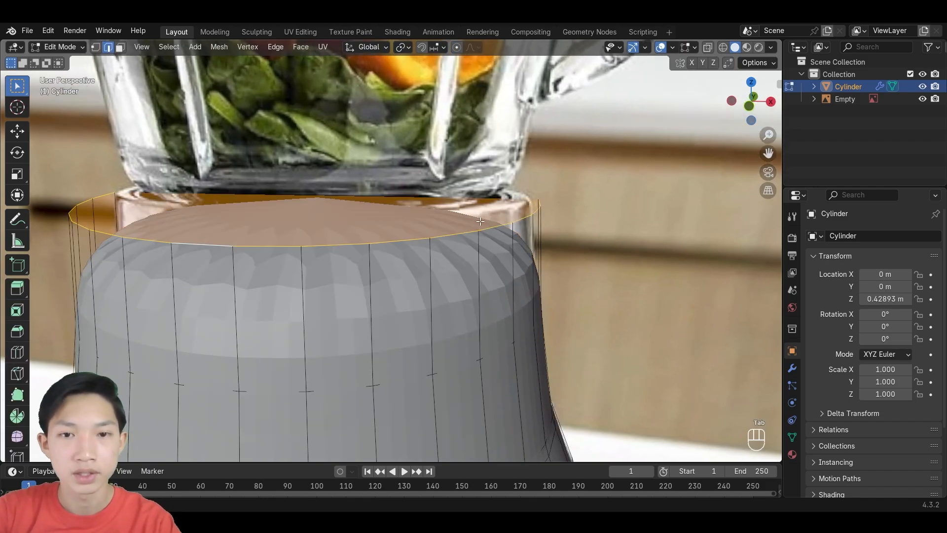
key("ctrl+b")
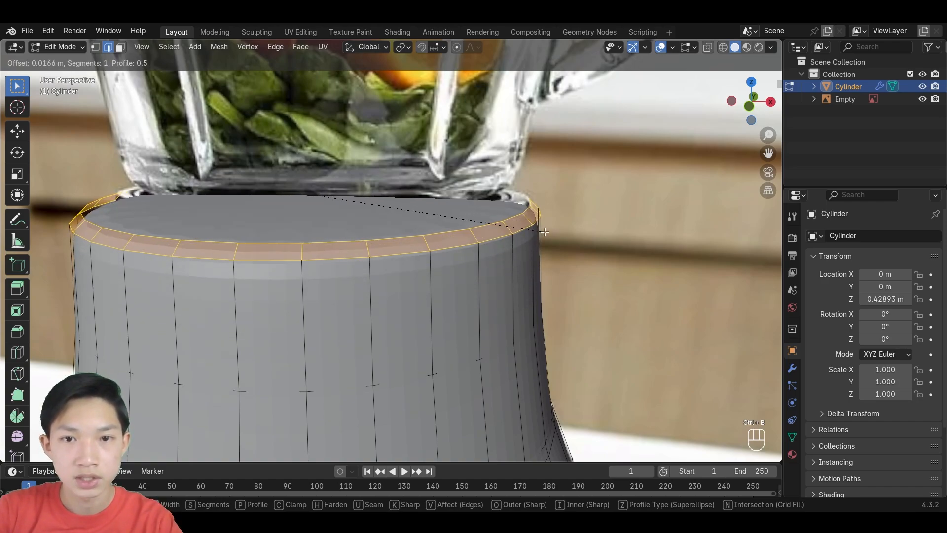
scroll(544, 231, "up", 1)
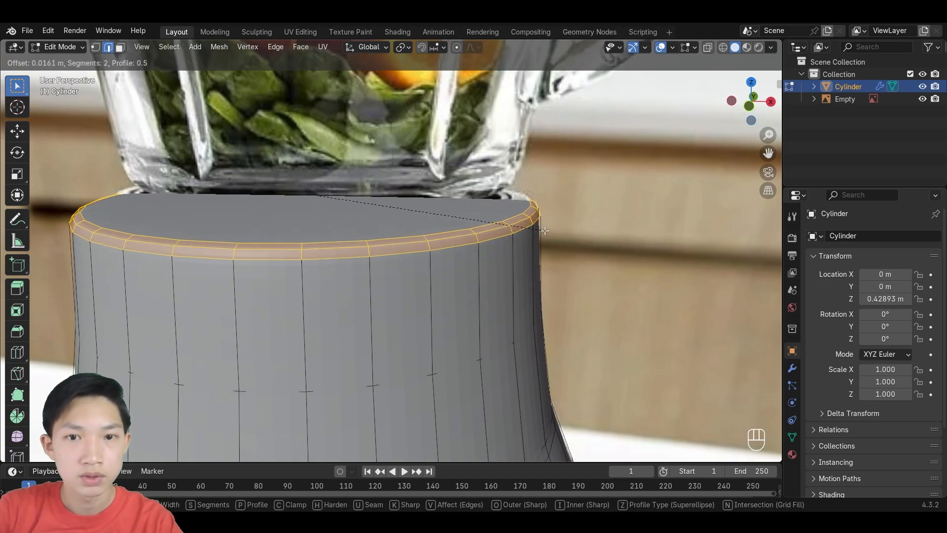
scroll(544, 230, "up", 1)
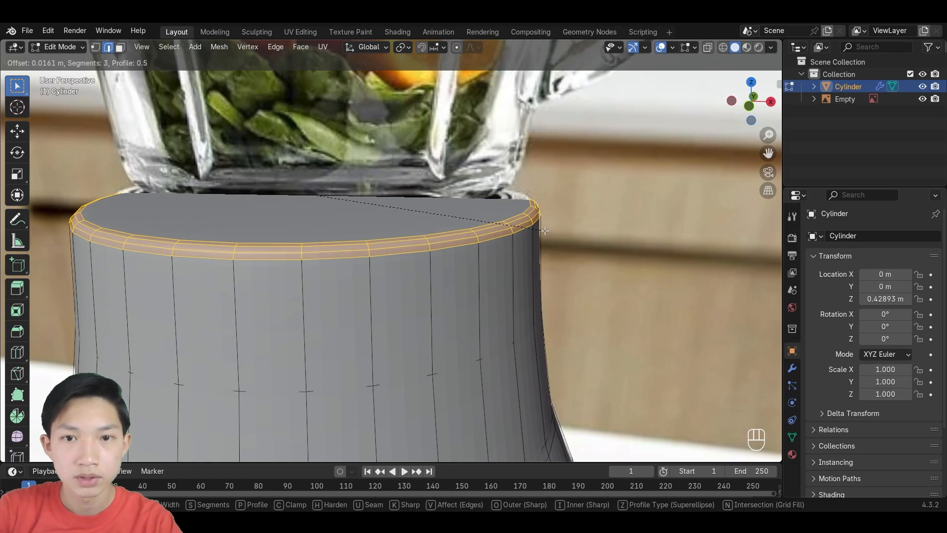
scroll(544, 230, "up", 1)
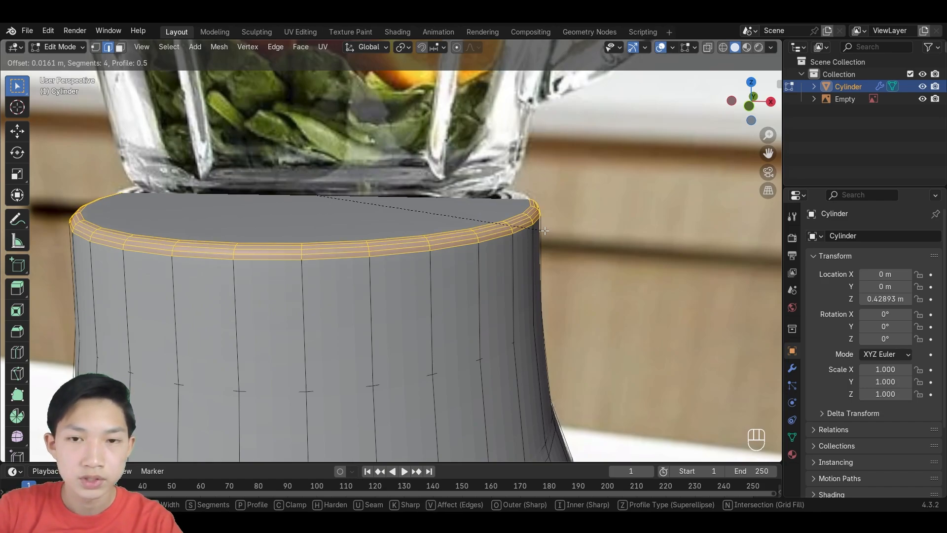
left_click(544, 230)
left_click(561, 203)
scroll(561, 202, "down", 3)
middle_click_drag(561, 203, 571, 197)
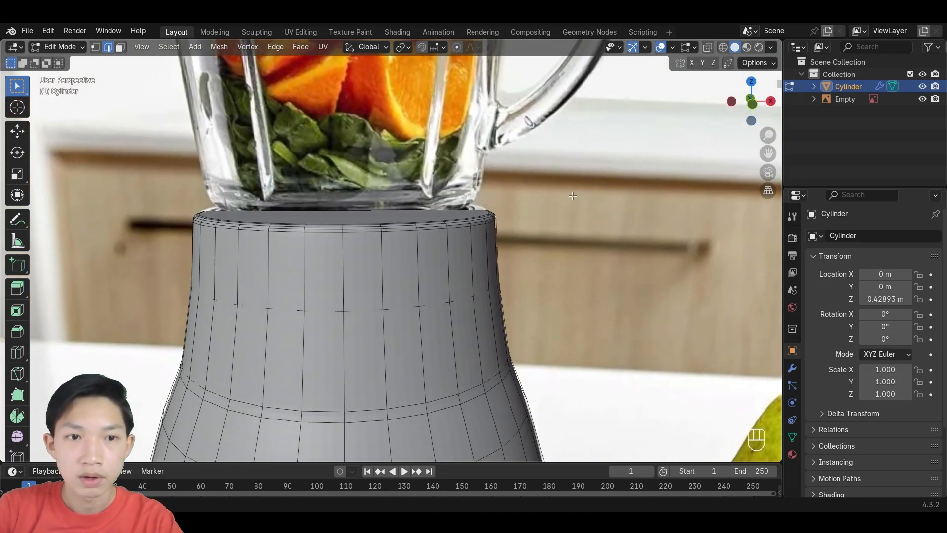
Apply Shade Auto Smooth to the blender base in Object Mode and deselect it.
scroll(562, 202, "down", 3)
key("Tab")
middle_click_drag(537, 301, 554, 197, "shift")
middle_click_drag(378, 201, 391, 224)
middle_click_drag(419, 167, 388, 164)
scroll(387, 198, "up", 2)
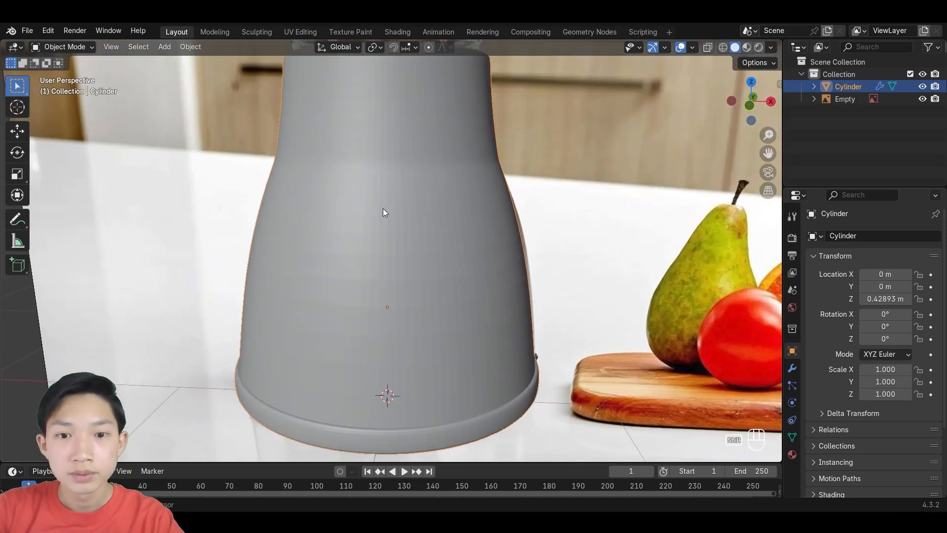
middle_click_drag(380, 207, 370, 164, "shift")
scroll(370, 173, "down", 2)
right_click(369, 176)
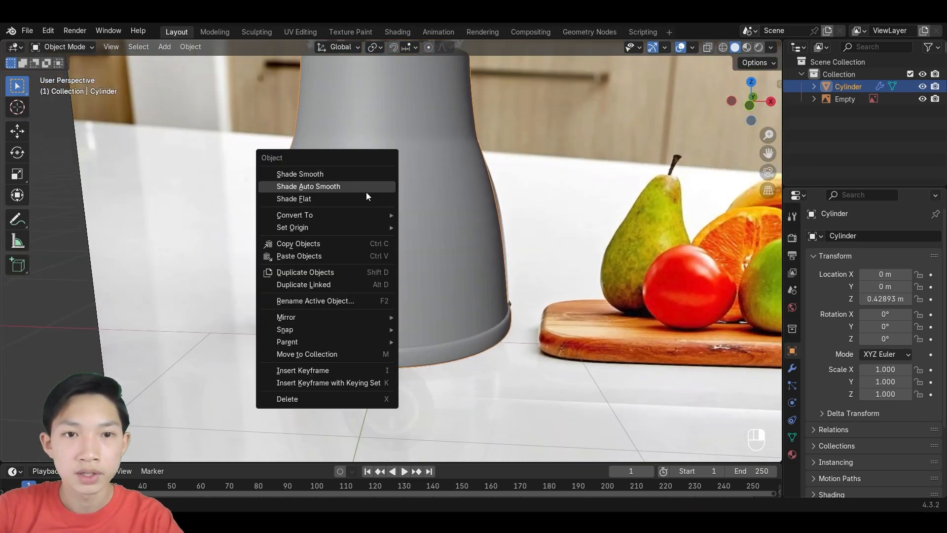
left_click(366, 192)
left_click(559, 125)
middle_click_drag(492, 206, 419, 225)
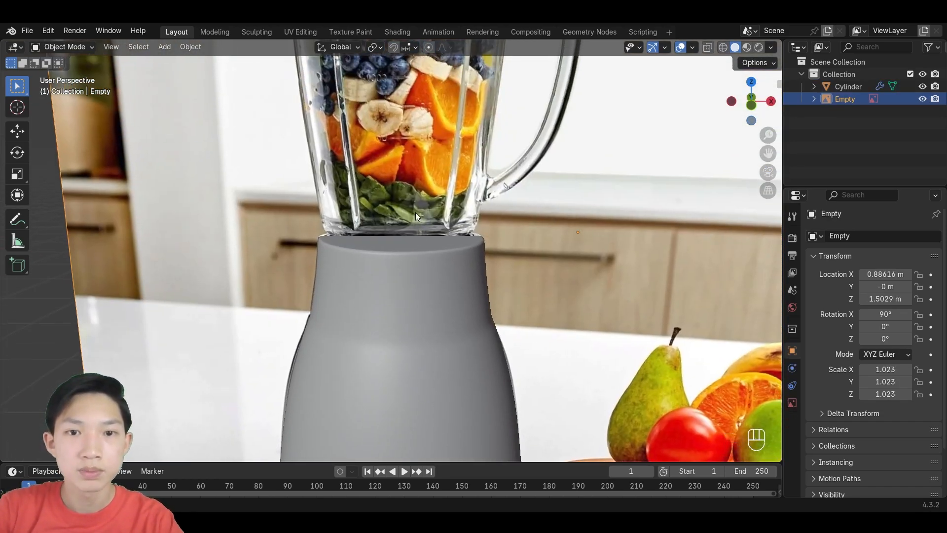
middle_click_drag(315, 260, 310, 303, "shift")
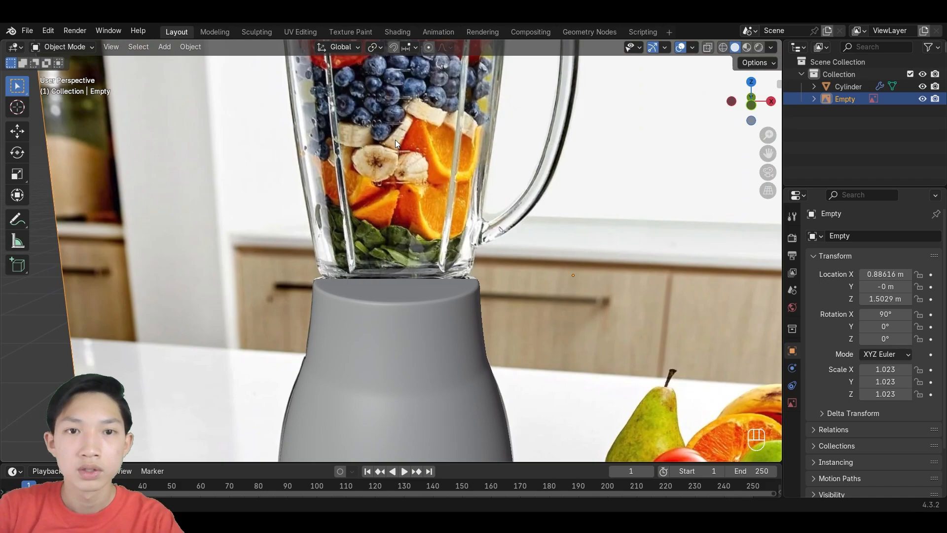
middle_click_drag(388, 179, 385, 268, "shift")
Inset the top face of the blender base by about 0.05 m in Edit Mode.
left_click(451, 403)
scroll(447, 261, "up", 1)
middle_click_drag(437, 359, 428, 264)
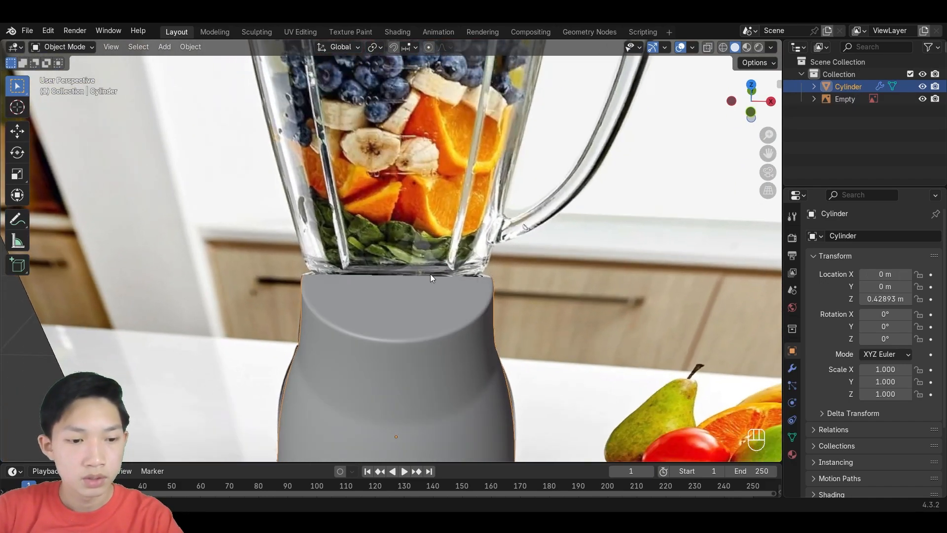
key("Tab")
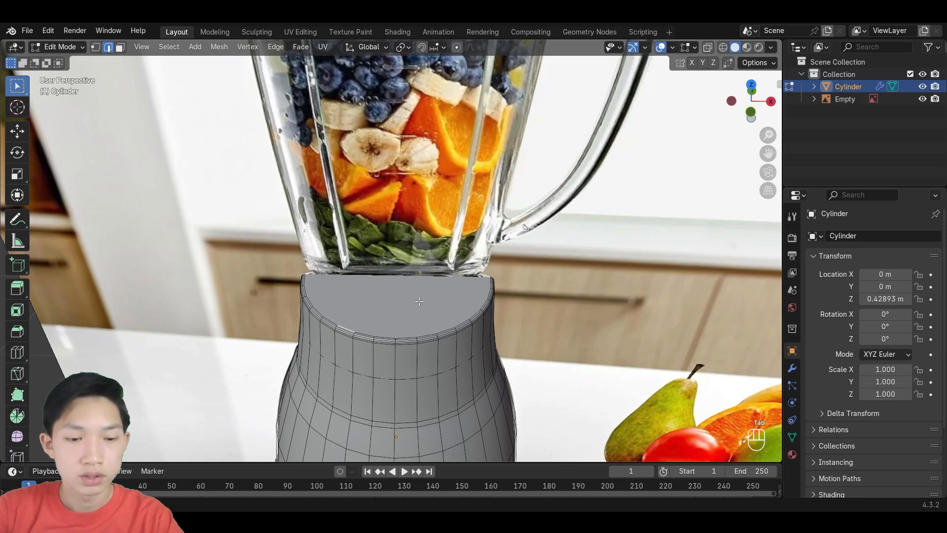
key("3")
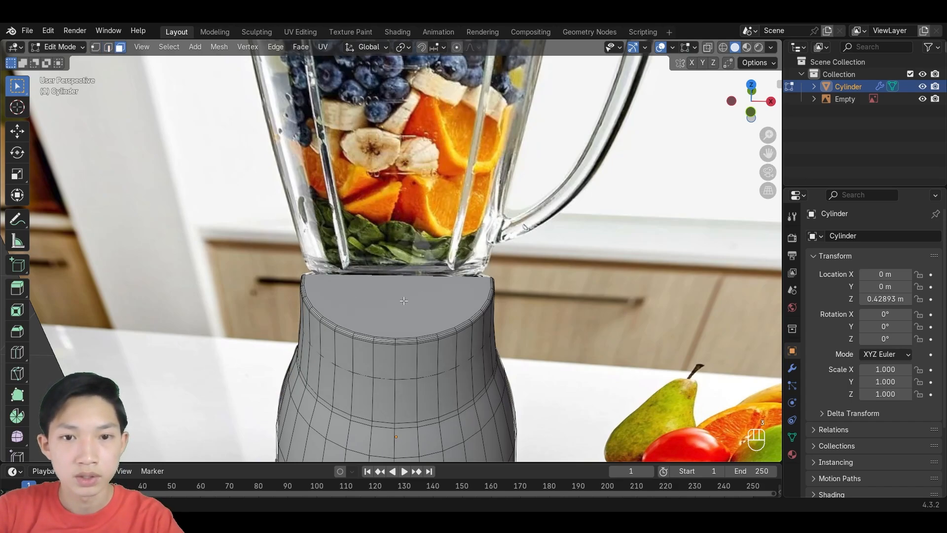
left_click(400, 296)
scroll(519, 276, "up", 1)
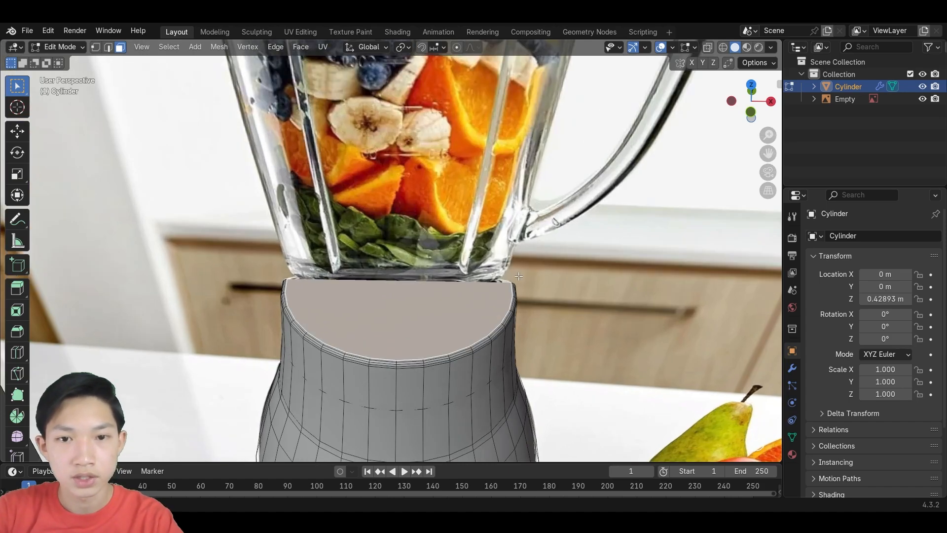
scroll(488, 274, "up", 2)
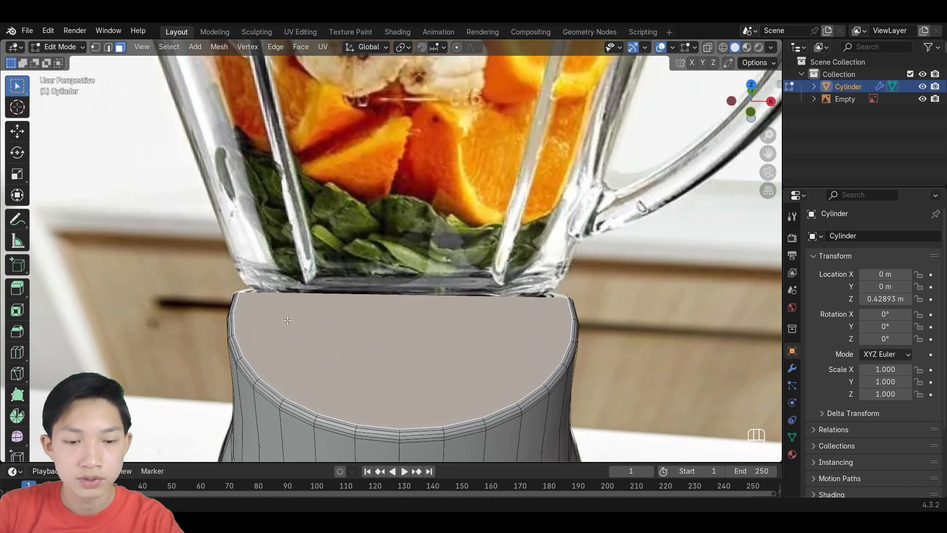
key("g")
right_click(295, 305)
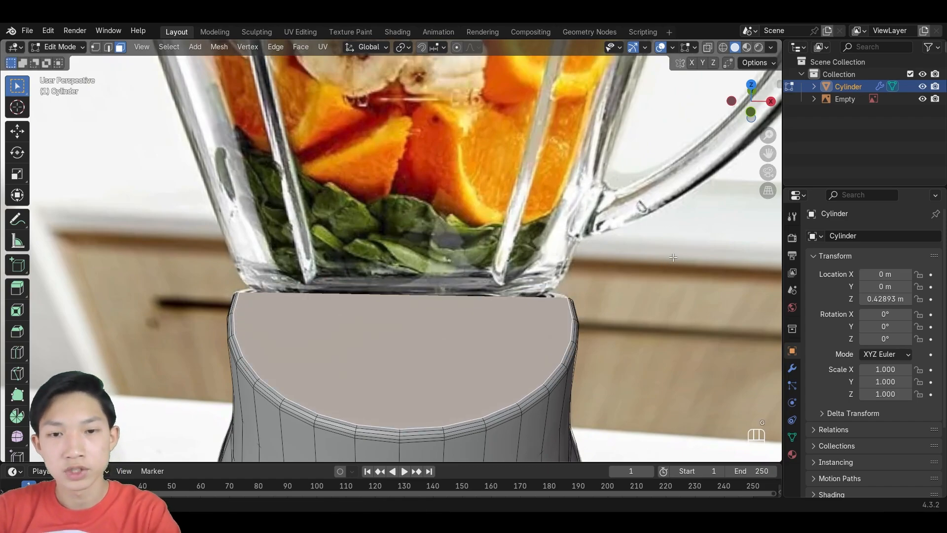
key("i")
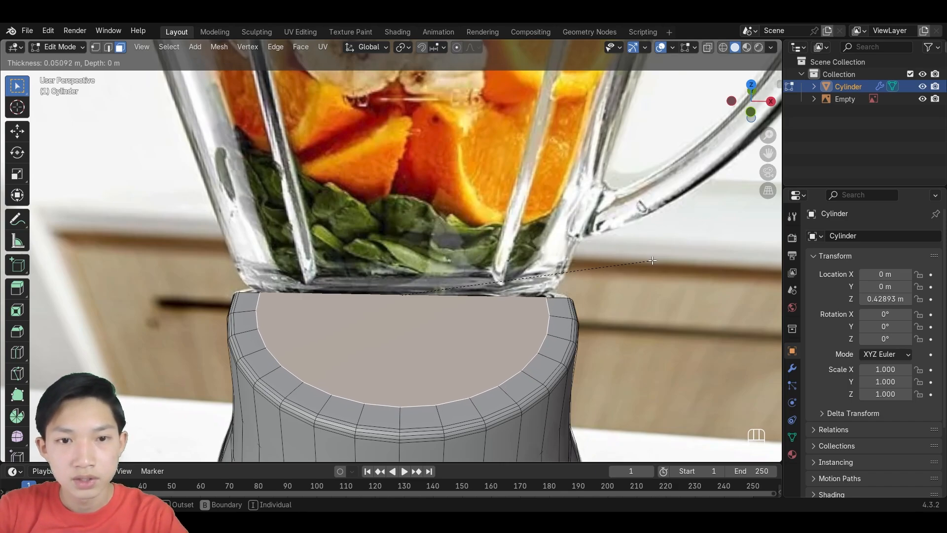
left_click(654, 260)
Duplicate the inset face in place, separate it by loose parts, and select the new disc in Object Mode.
middle_click_drag(578, 324, 584, 288)
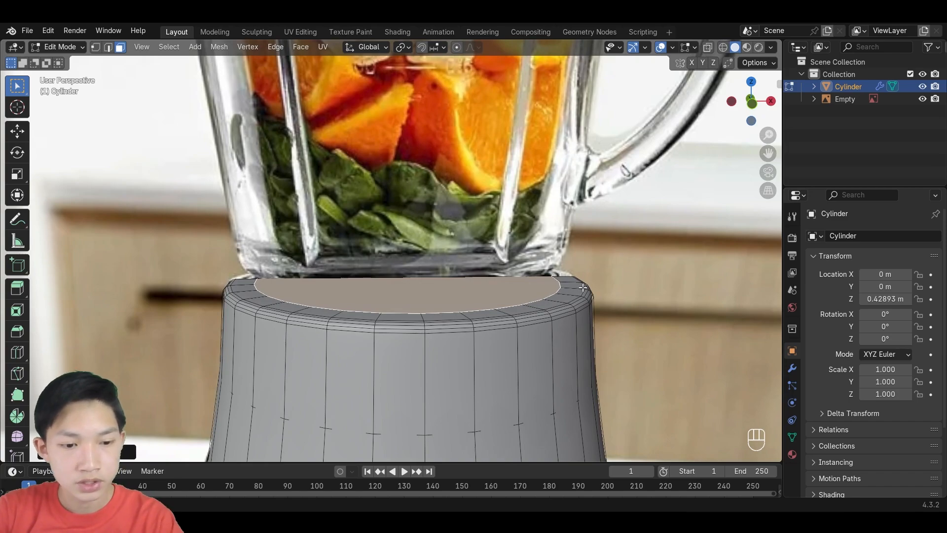
key("shift+d")
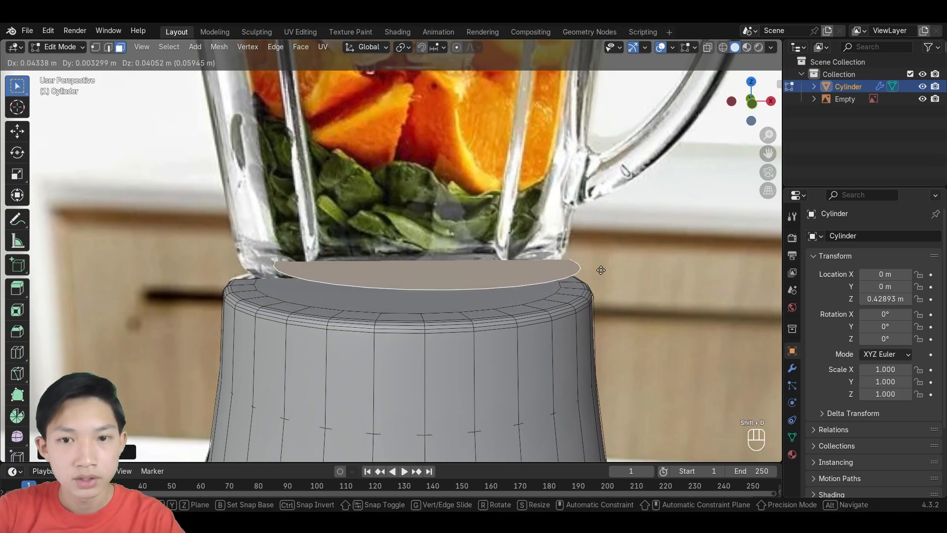
right_click(589, 276)
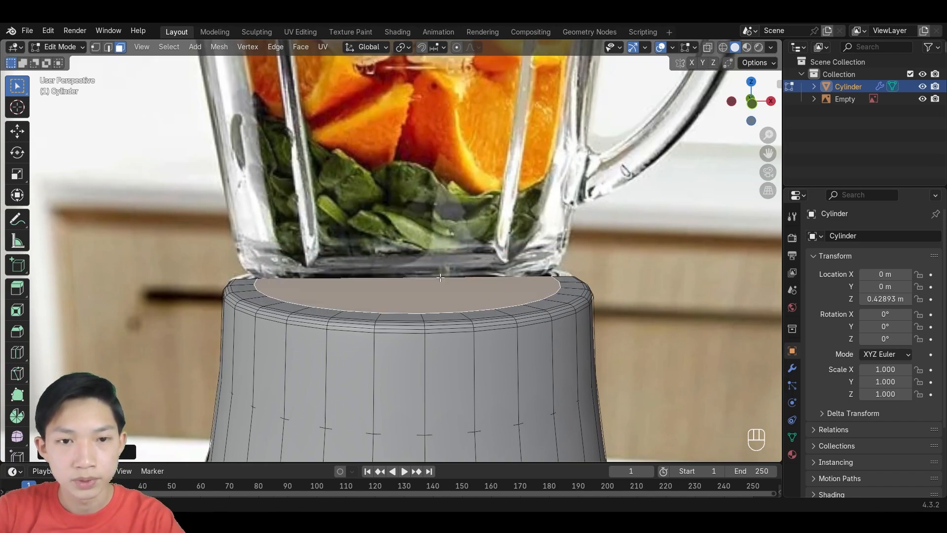
key("g")
right_click(477, 284)
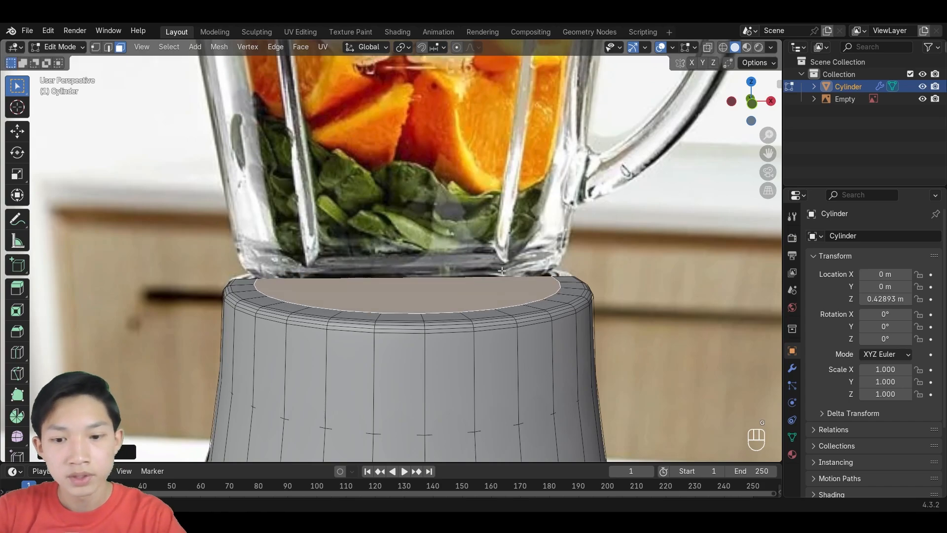
key("p")
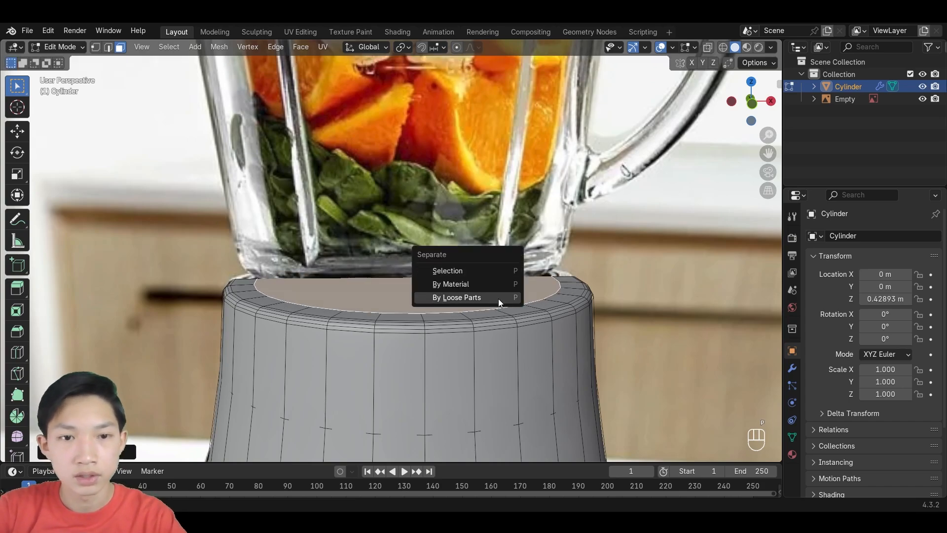
left_click(498, 298)
key("Tab")
left_click(493, 298)
Test-move the separated disc and the base to check that they are independent objects, cancelling every move.
key("g")
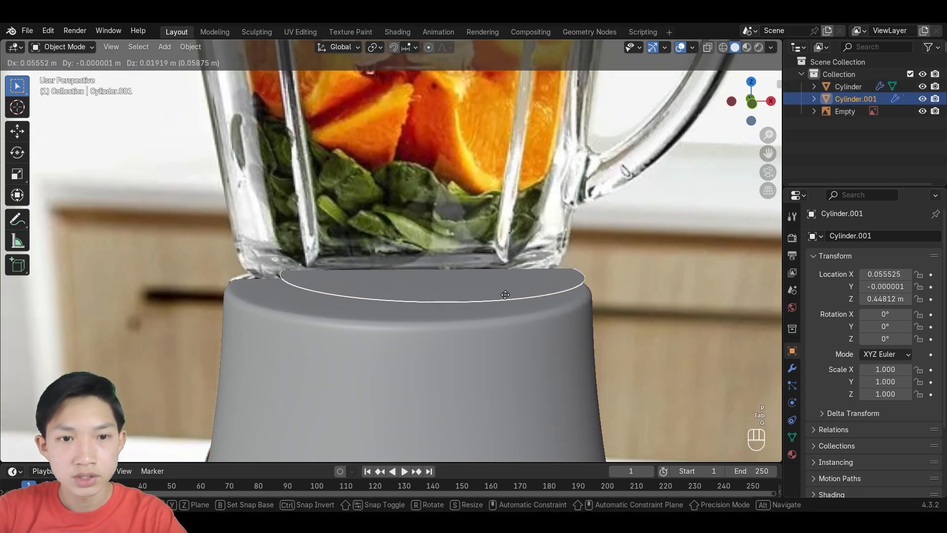
right_click(501, 294)
key("g")
right_click(515, 290)
key("g")
right_click(515, 354)
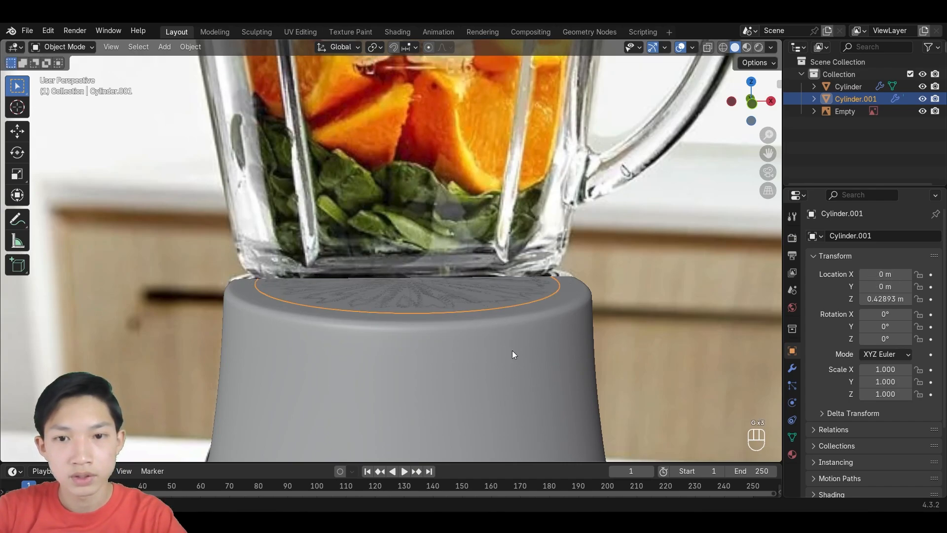
left_click(513, 354)
key("g")
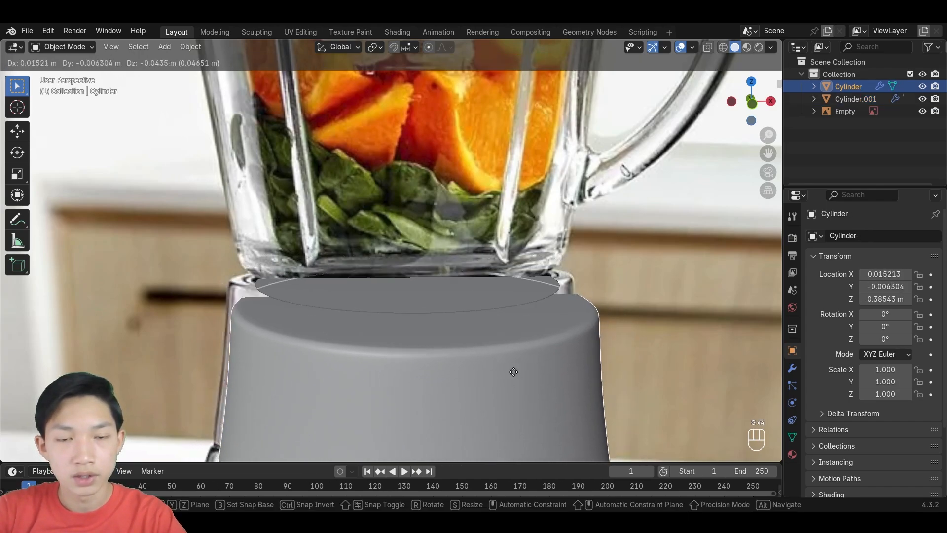
right_click(513, 381)
scroll(511, 382, "down", 3)
key("g")
right_click(501, 391)
scroll(456, 254, "up", 2)
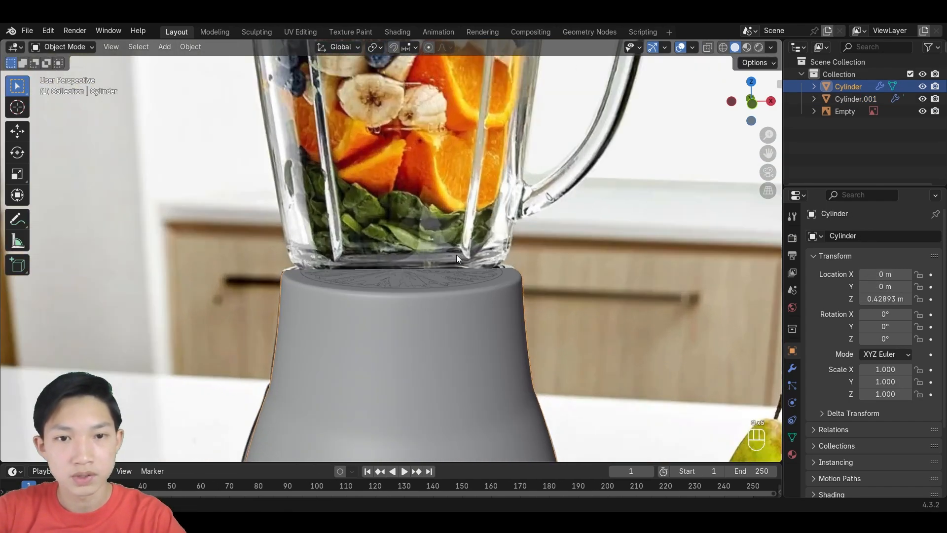
Extrude the disc upward about 0.05 m in front view and scale its top face by about 1.1 to match the jar's foot.
left_click(434, 286)
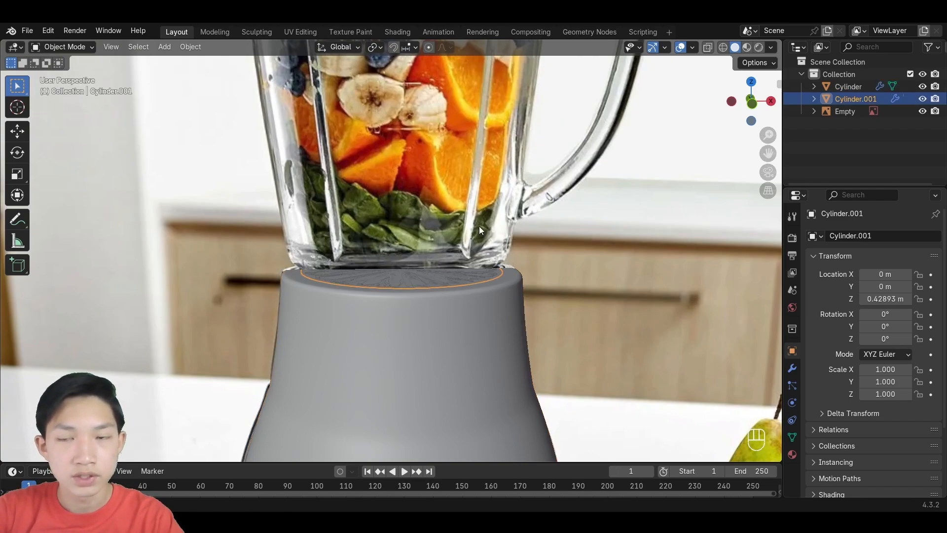
key("Tab")
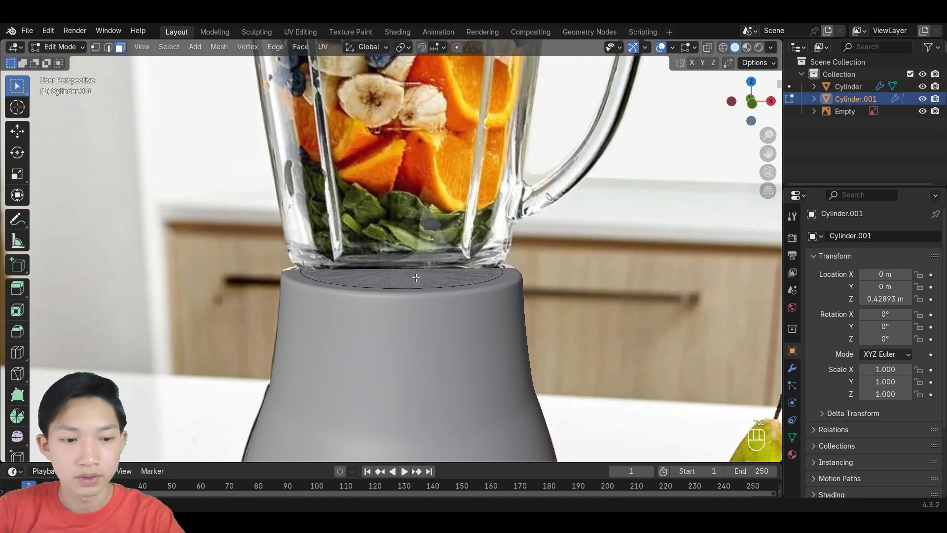
left_click(751, 102)
scroll(463, 318, "down", 4)
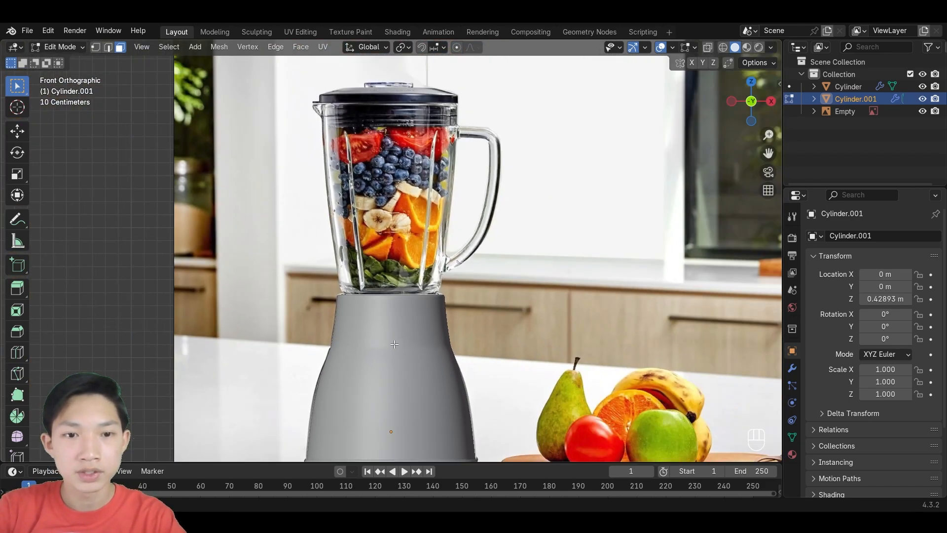
scroll(529, 306, "up", 3)
key("e")
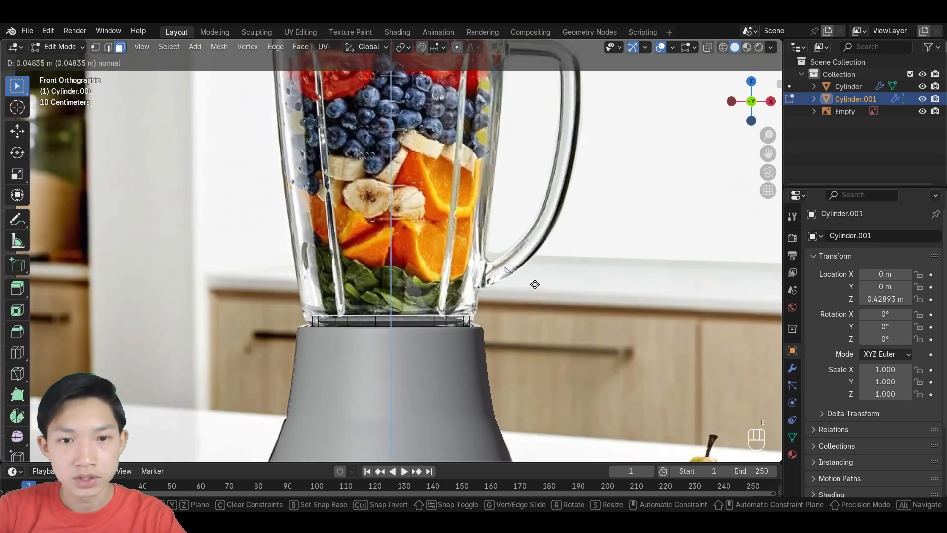
key("s")
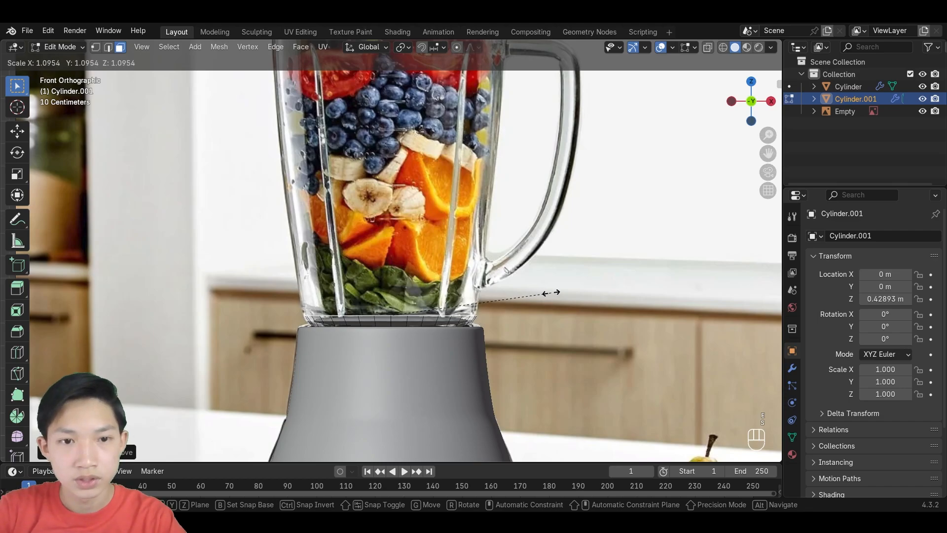
left_click(552, 293)
Extrude the jar's top face up to the banana slices in the photo and widen it to the glass outline.
key("e")
left_click(542, 186)
key("s")
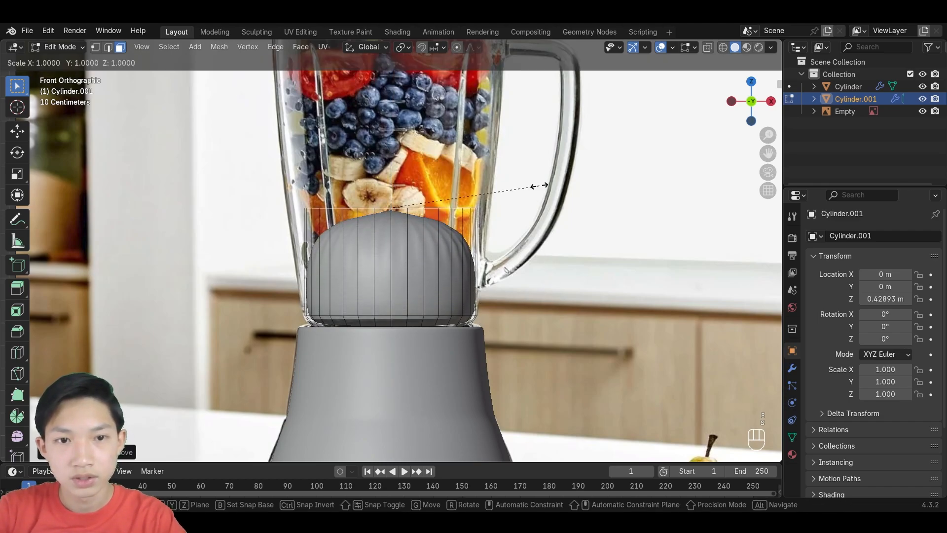
left_click(581, 204)
Extrude the jar in two more sections up to the underside of the lid, scaling the top to follow the glass outline.
middle_click_drag(533, 205, 529, 333, "shift")
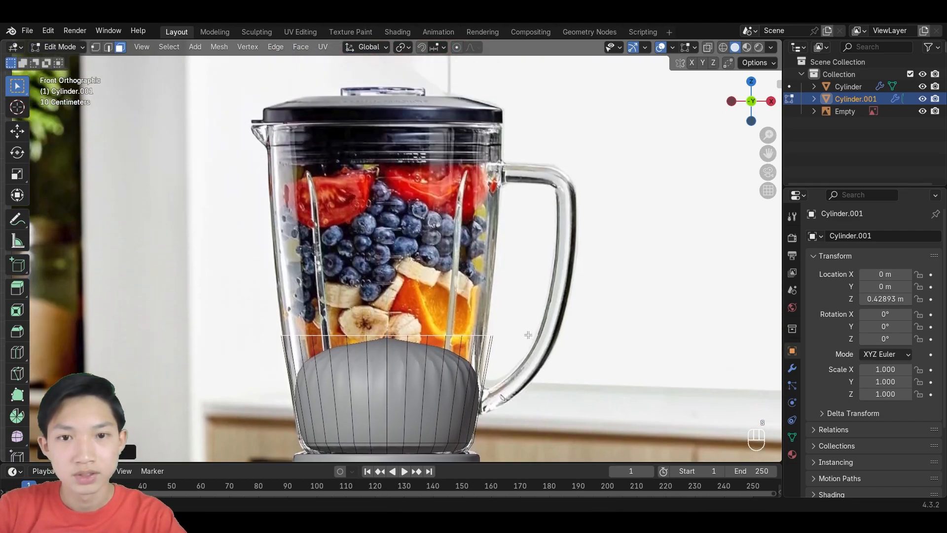
key("e")
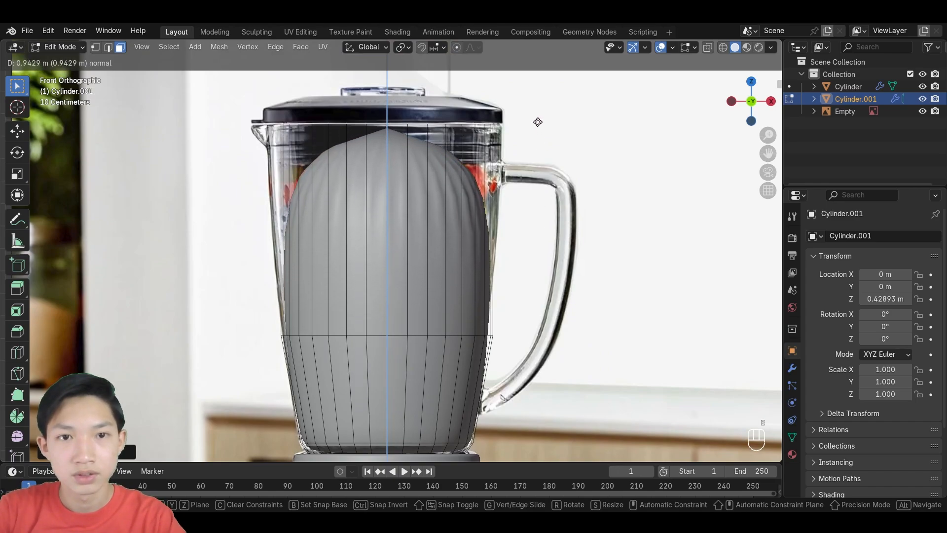
left_click(555, 224)
key("e")
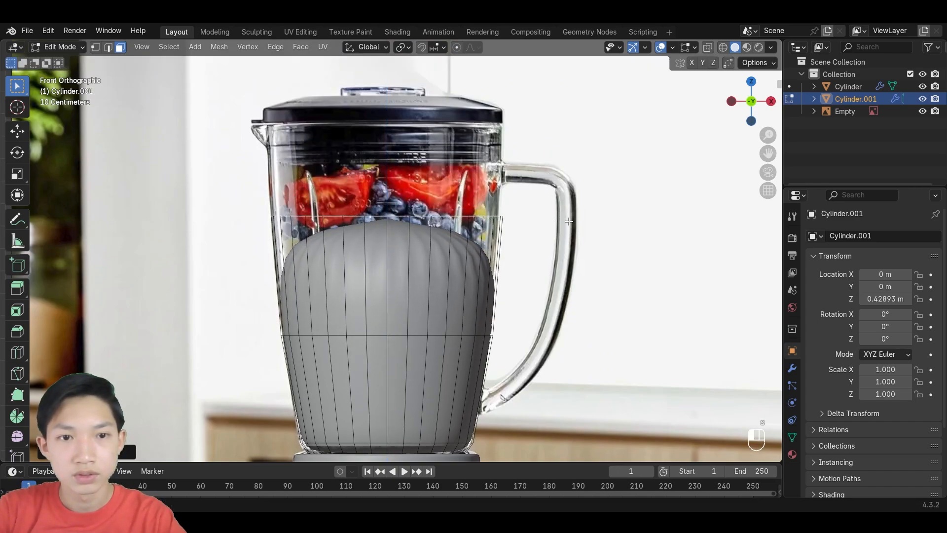
left_click(557, 132)
key("s")
left_click(564, 133)
key("s")
left_click(552, 144)
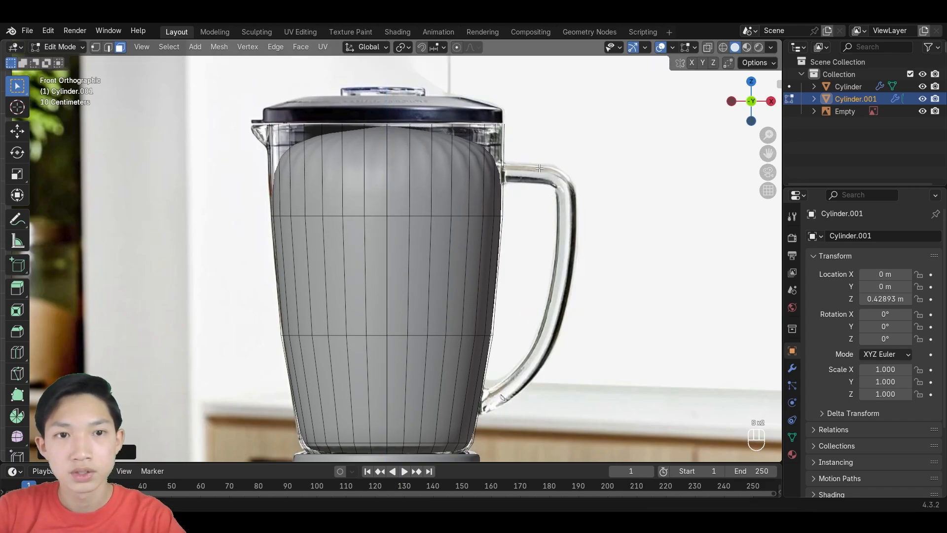
Try a 4-segment bevel of about 0.015 m around the jar's top face, and cancel it.
middle_click_drag(546, 150, 565, 227)
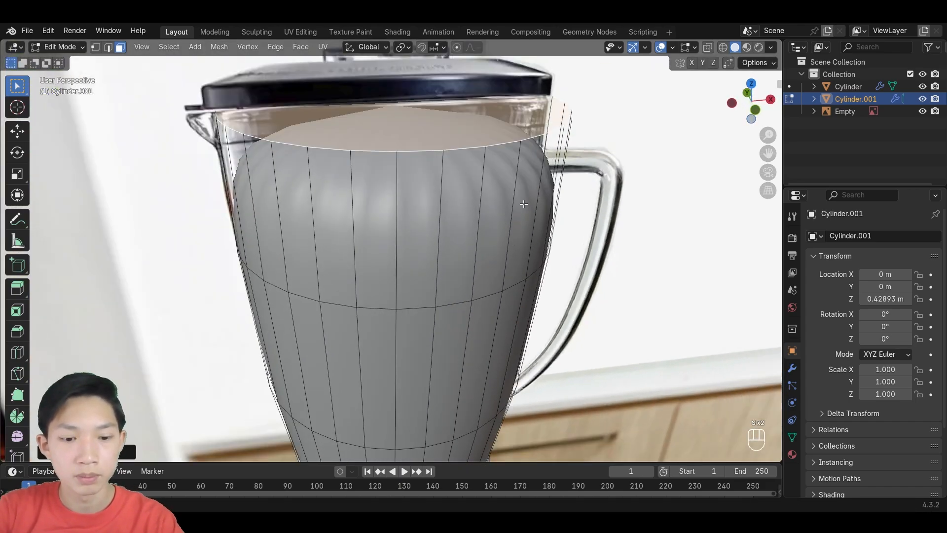
key("ctrl+b")
scroll(524, 212, "up", 3)
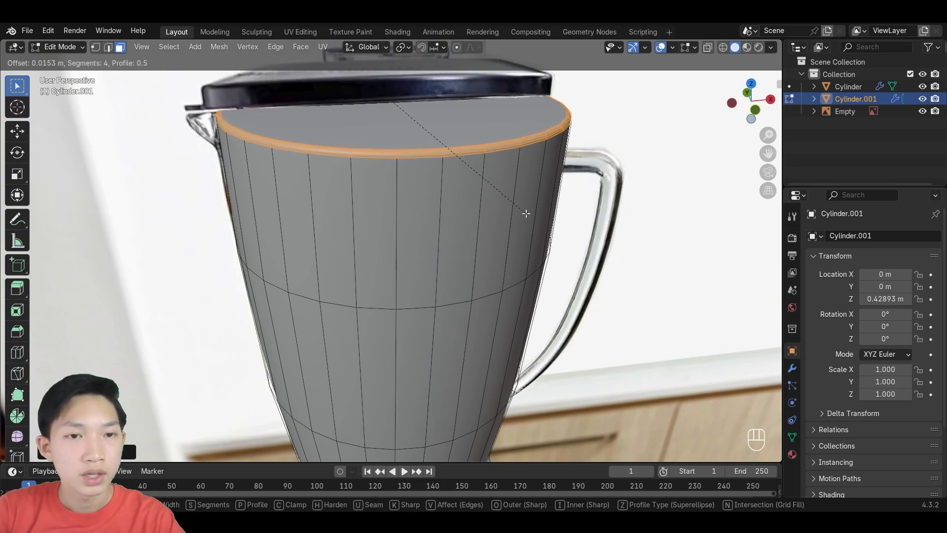
right_click(526, 213)
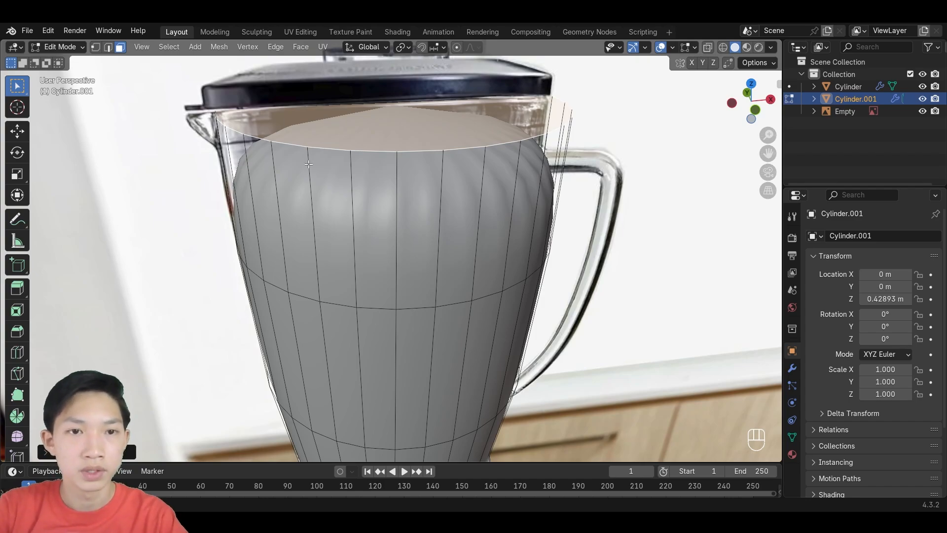
key("Tab")
scroll(345, 182, "down", 2)
middle_click_drag(376, 215, 391, 180, "shift")
key("Tab")
scroll(389, 274, "up", 1)
scroll(400, 296, "down", 1)
middle_click_drag(401, 303, 406, 195)
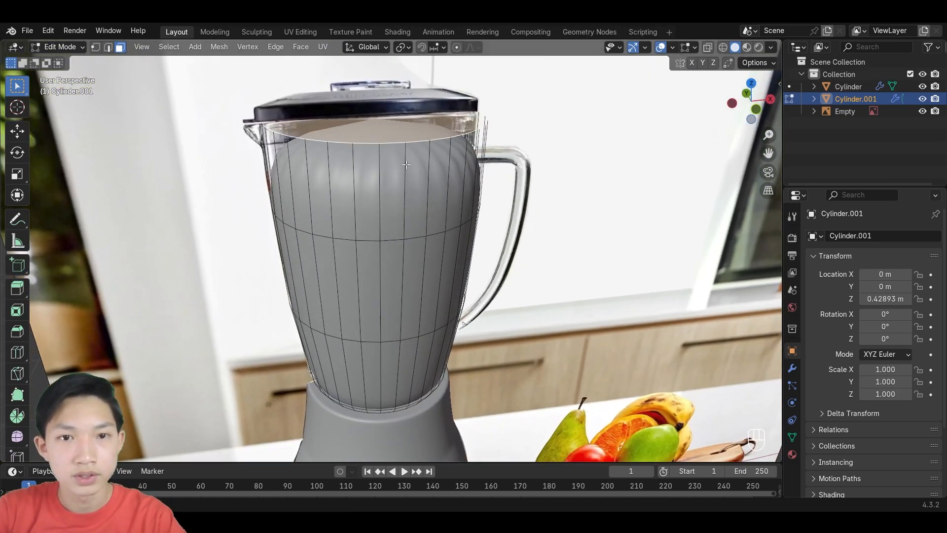
key("Tab")
key("g")
right_click(420, 202)
key("g")
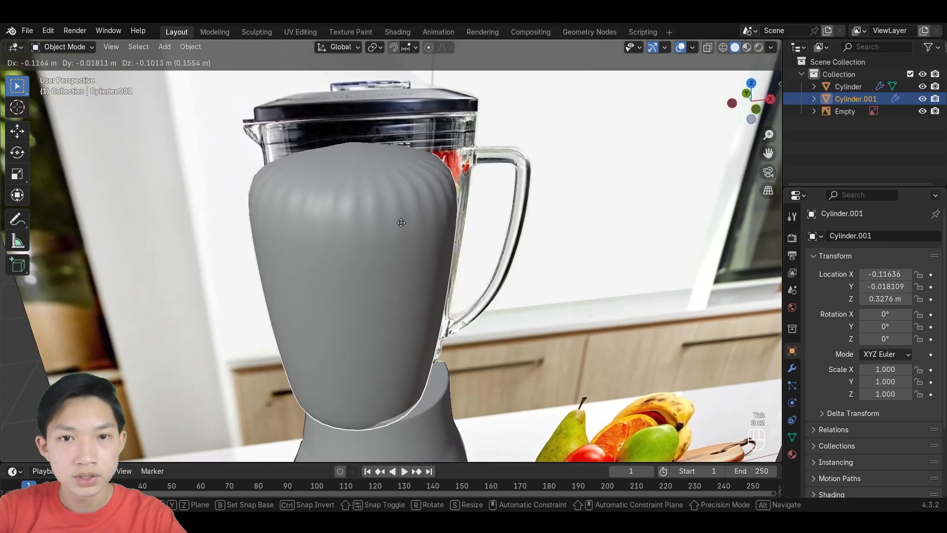
right_click(414, 215)
middle_click_drag(490, 172, 425, 151)
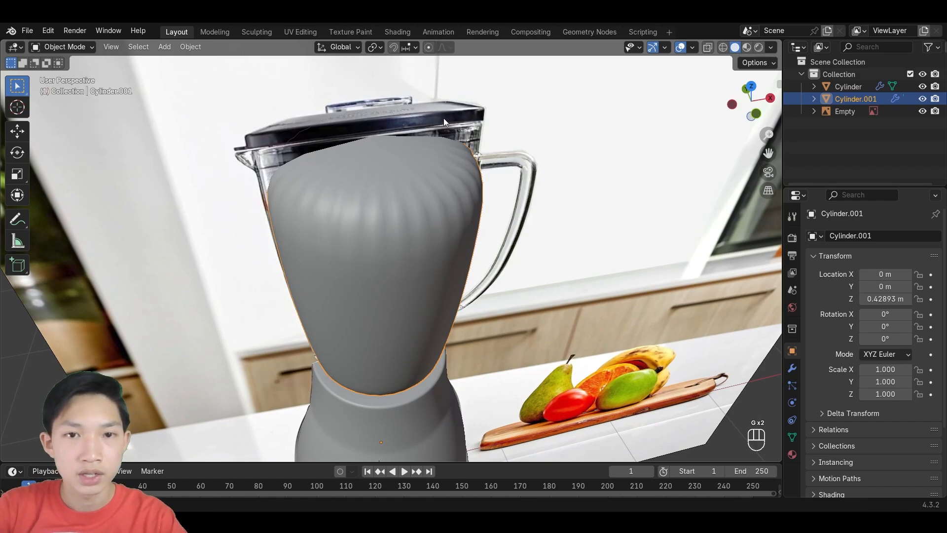
key("q")
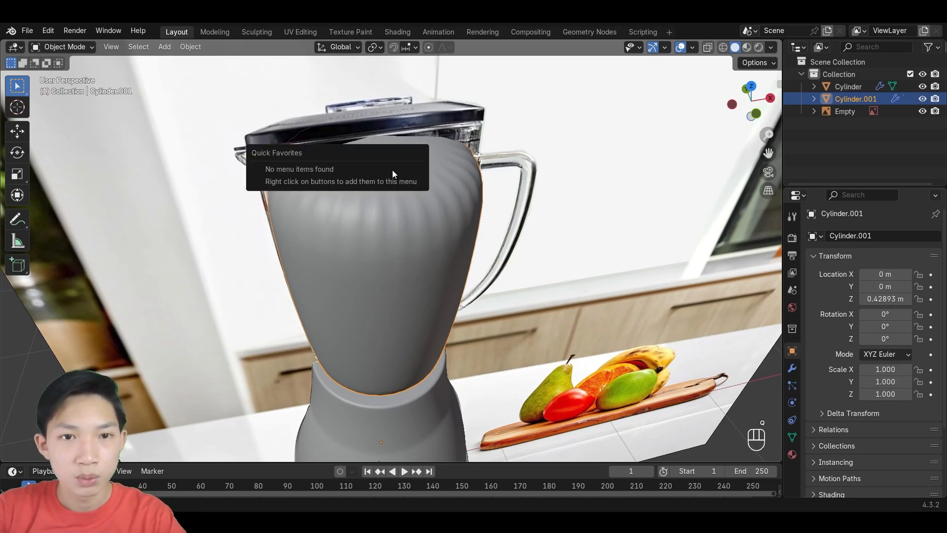
left_click_drag(498, 110, 467, 206)
Delete the jar's top face in Edit Mode to open the jar.
key("Tab")
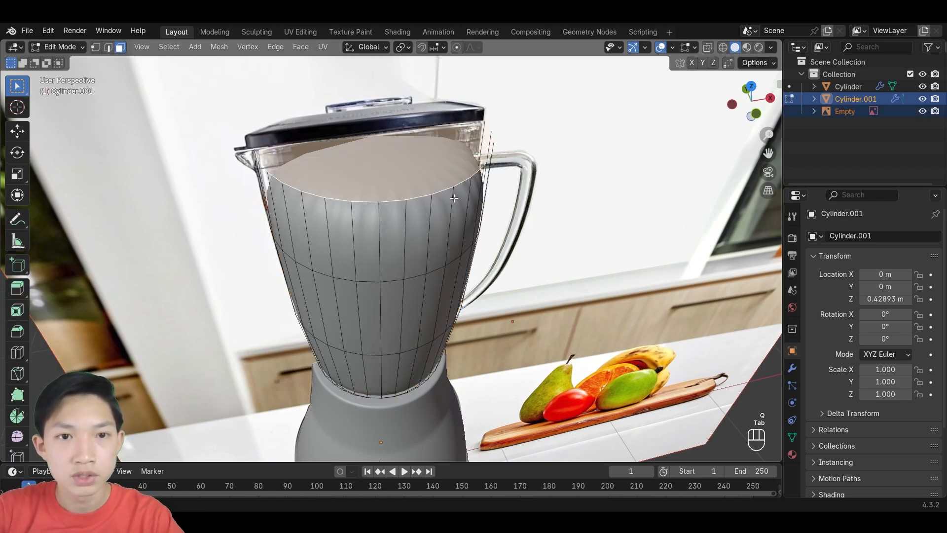
key("Delete")
left_click(410, 162)
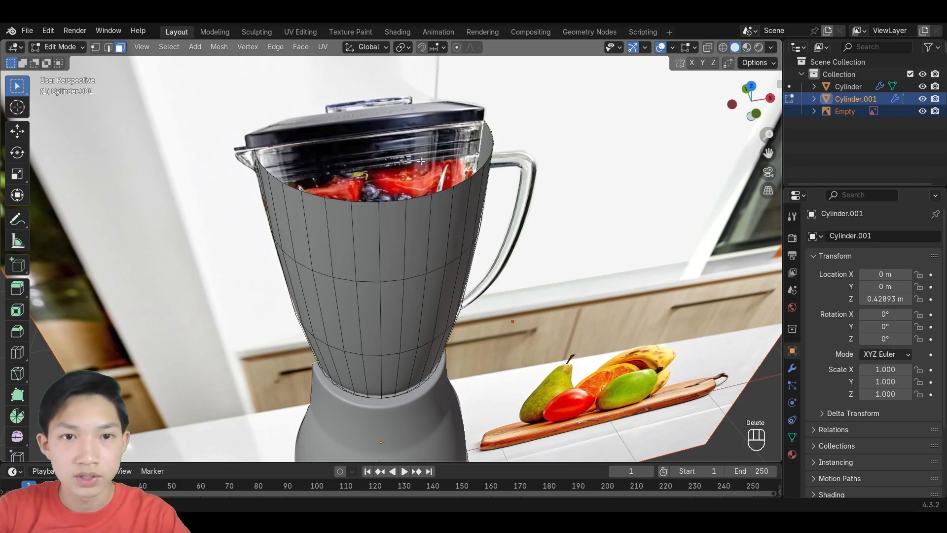
Add a Solidify modifier to the open jar and set its thickness to 0.03 m.
key("Tab")
middle_click_drag(427, 180, 506, 220)
key("g")
right_click(550, 193)
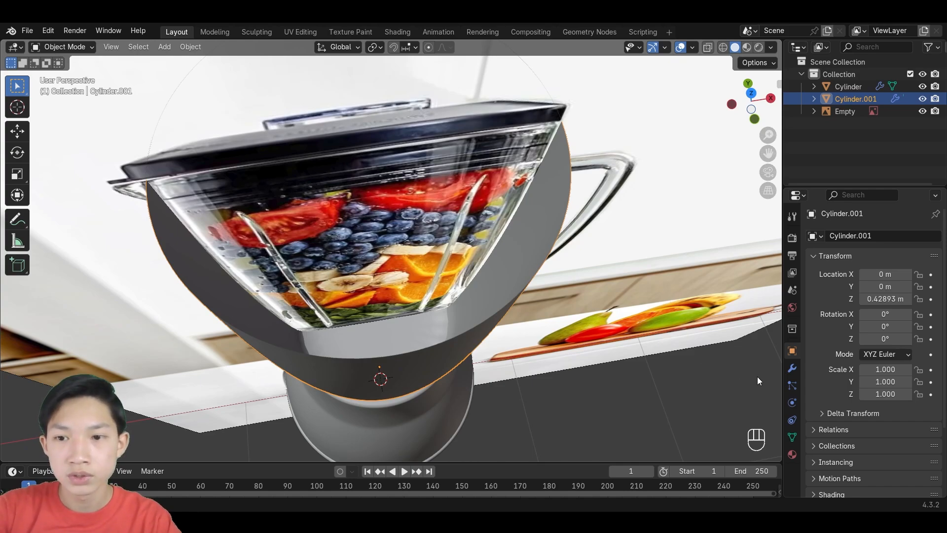
left_click(791, 368)
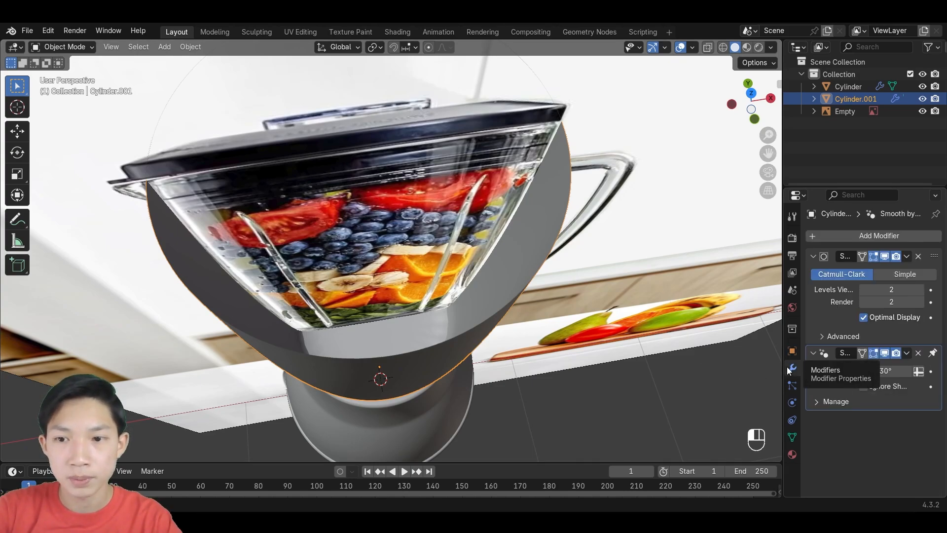
left_click(838, 235)
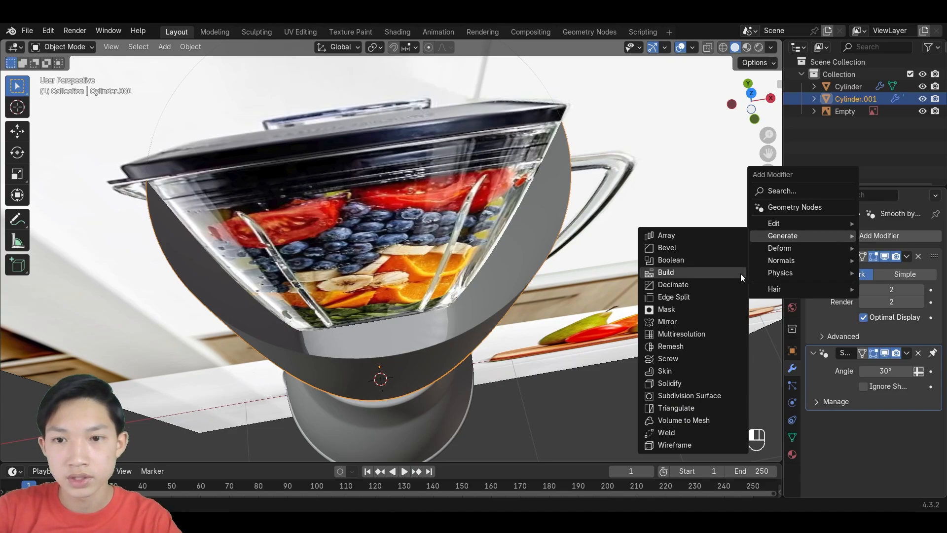
left_click(676, 383)
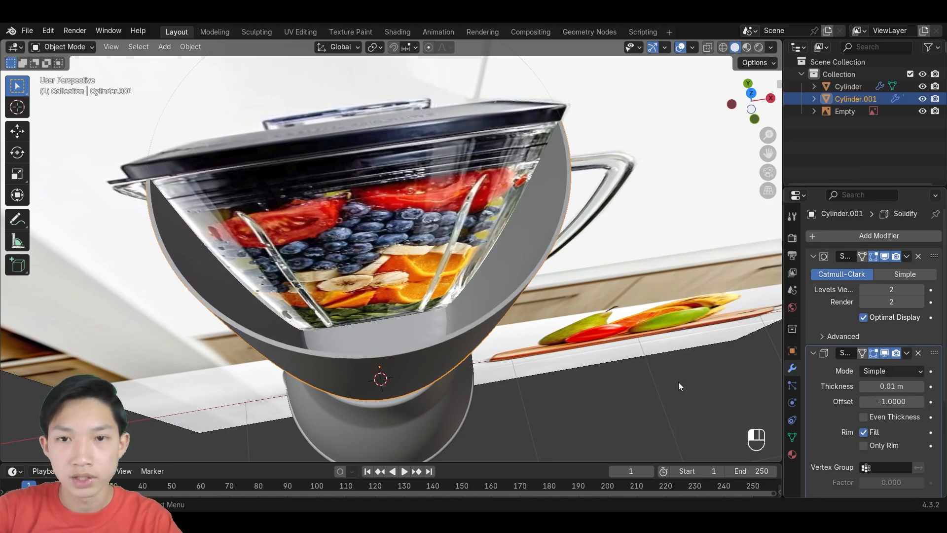
scroll(627, 197, "up", 2)
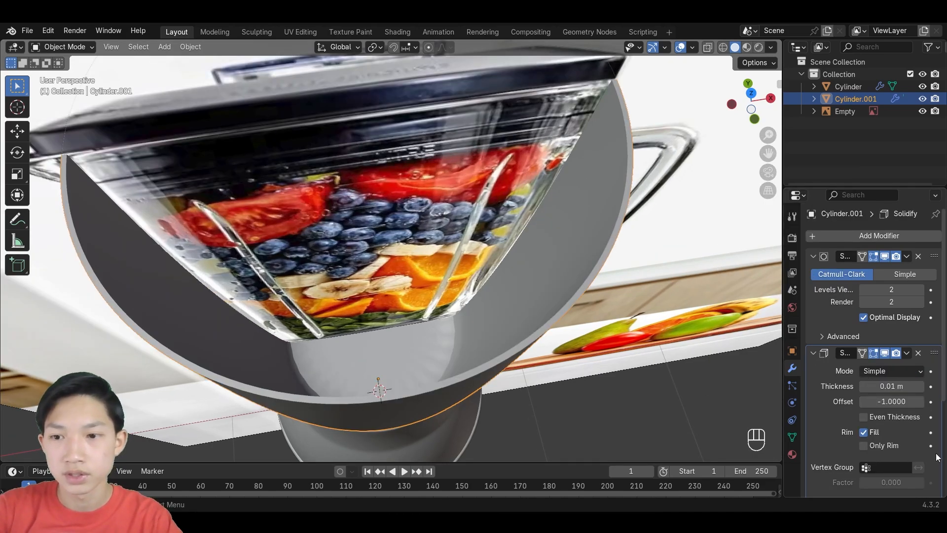
left_click(920, 386)
left_click(920, 386)
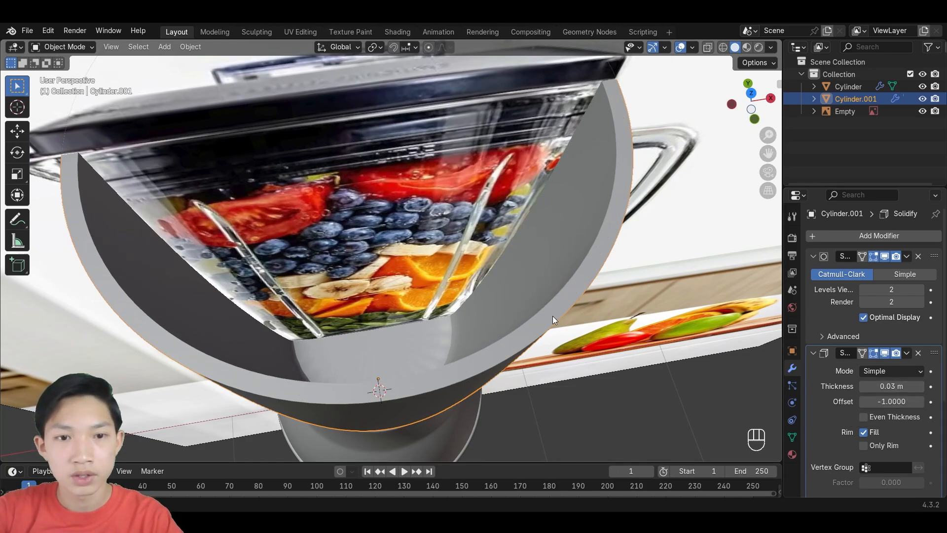
Apply the Solidify modifier to make the jar's wall thickness real geometry.
left_click(646, 419)
middle_click_drag(646, 419, 508, 267)
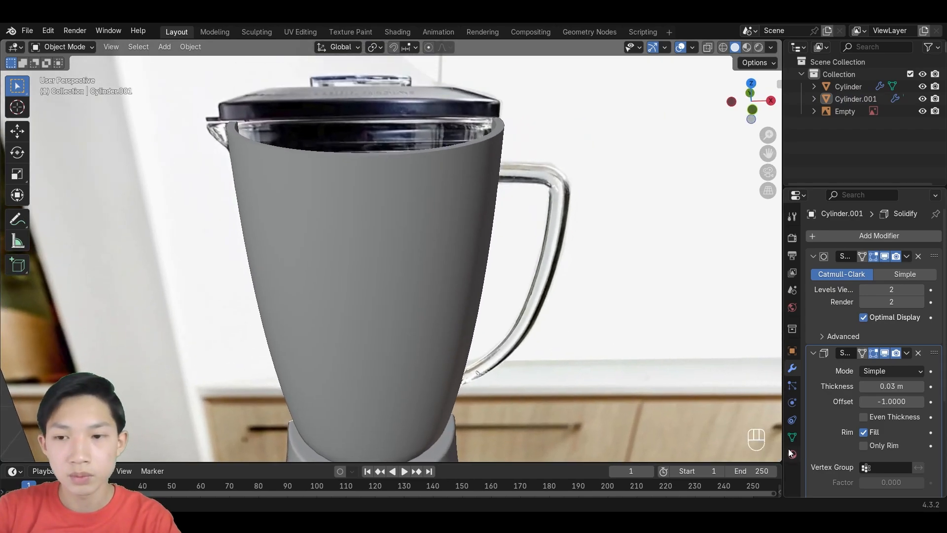
middle_click_drag(488, 151, 537, 202)
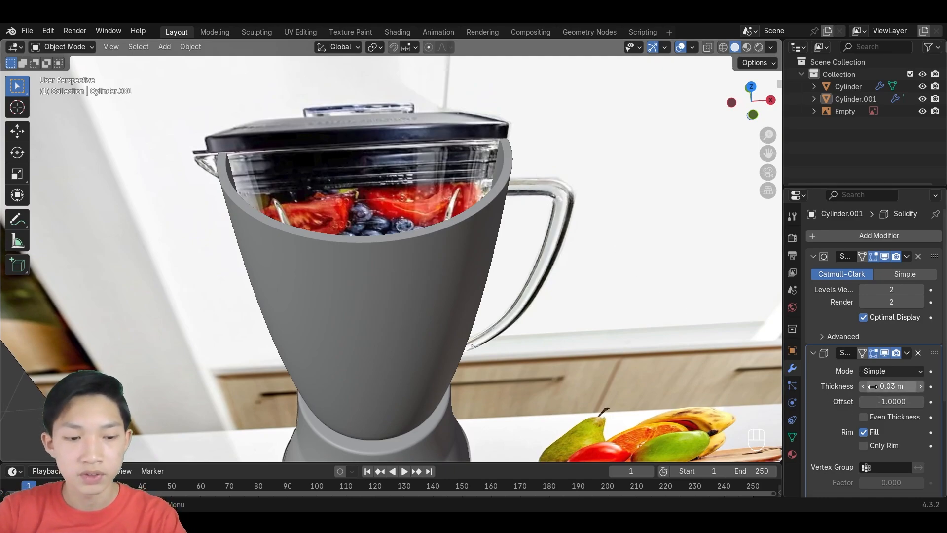
key("ctrl+a")
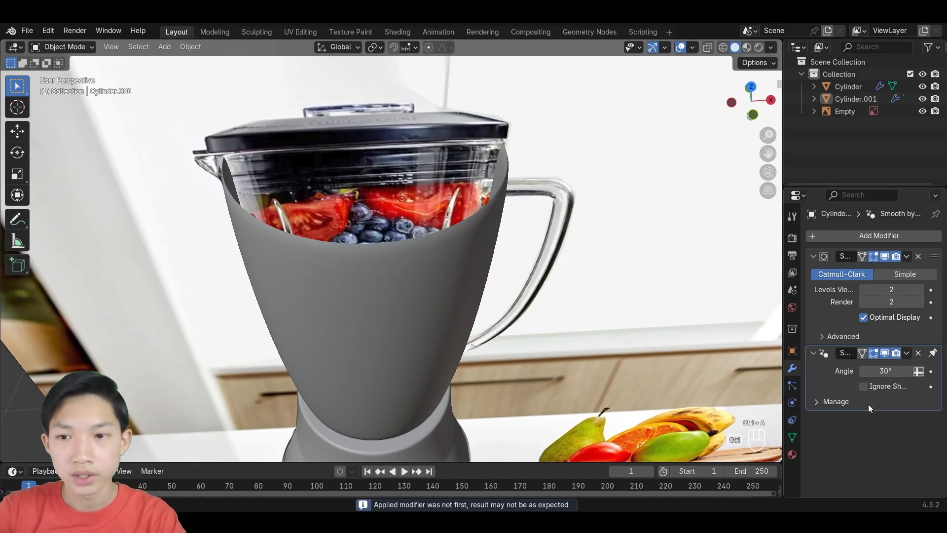
Add one horizontal loop cut around the jar's outer wall, a little below the rim.
left_click(457, 250)
middle_click_drag(373, 278, 381, 308)
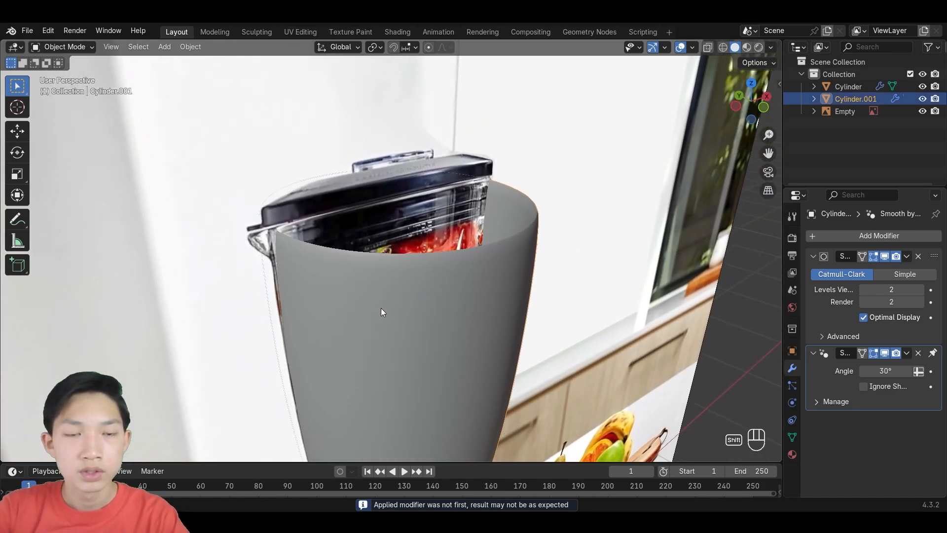
scroll(274, 235, "up", 3)
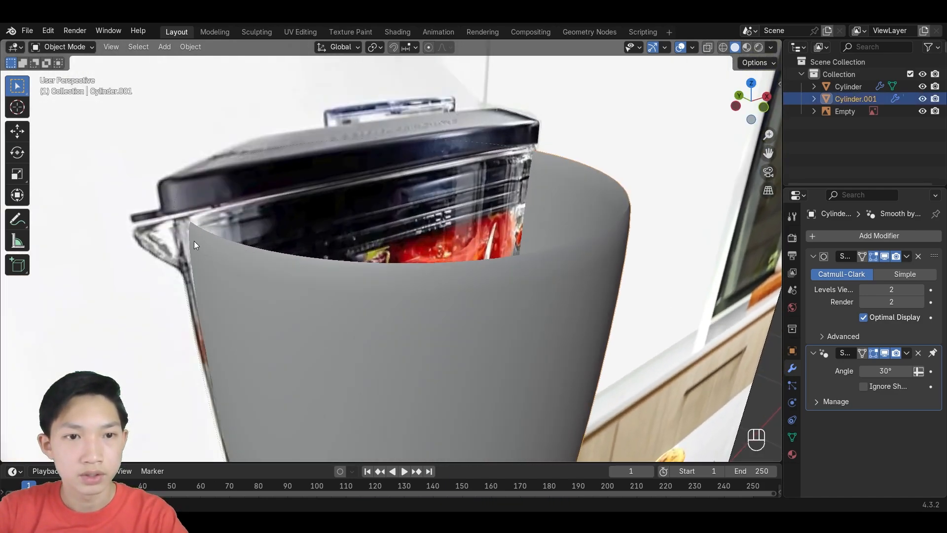
key("Tab")
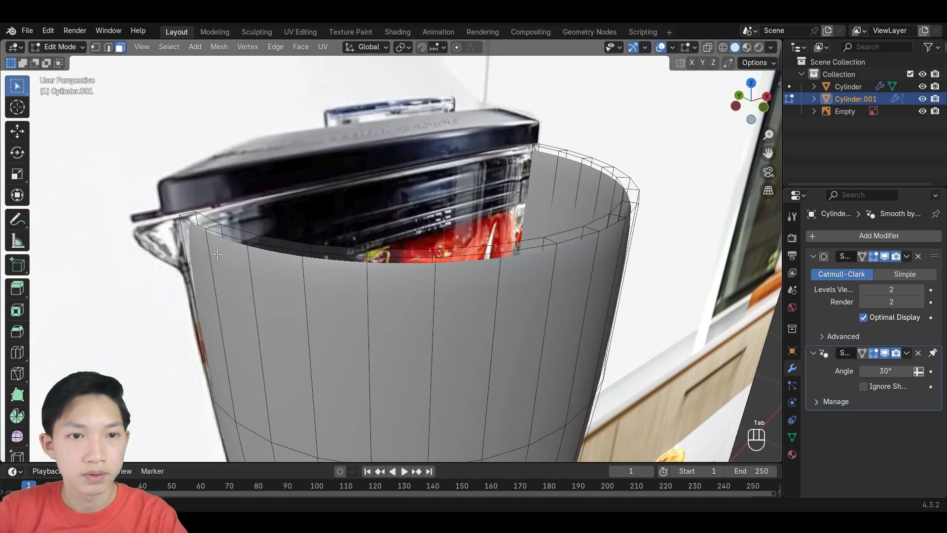
middle_click_drag(217, 254, 305, 282, "shift")
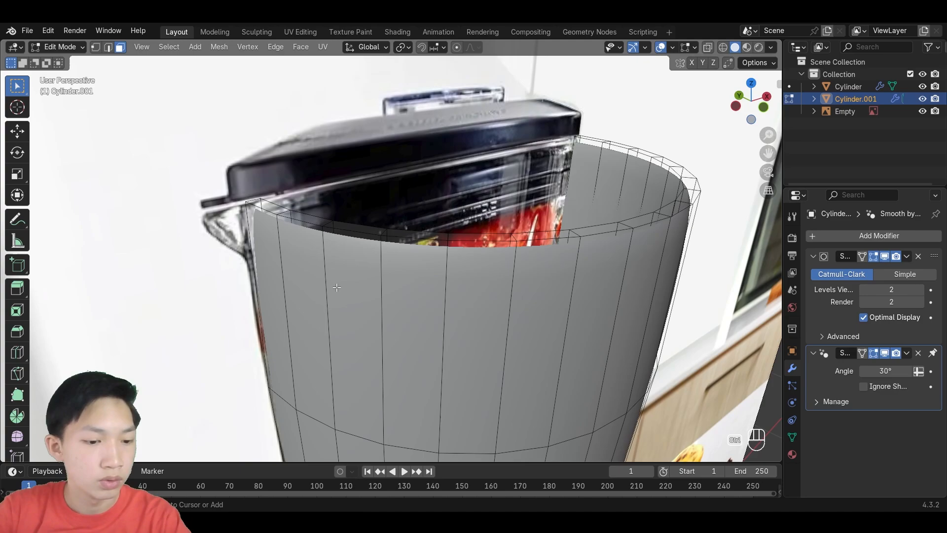
key("ctrl+r")
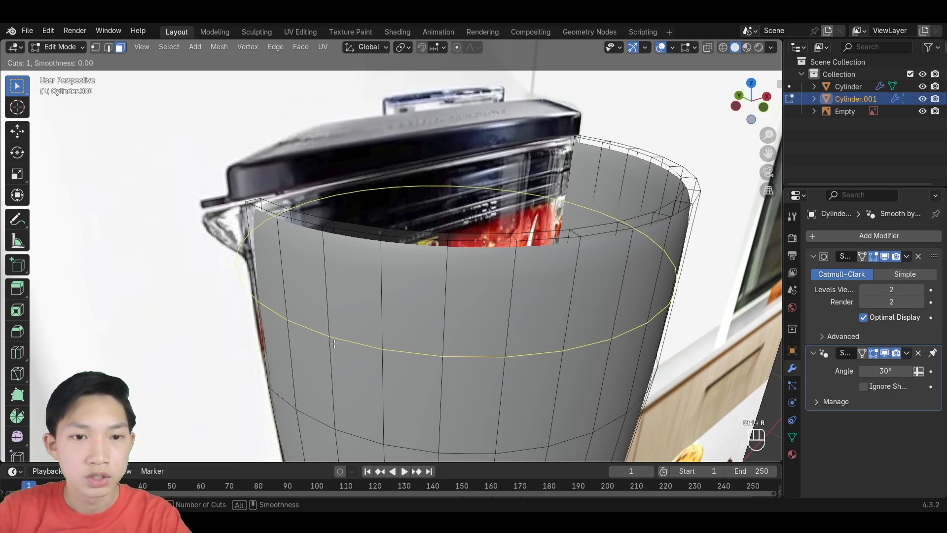
left_click(362, 311)
left_click(351, 267)
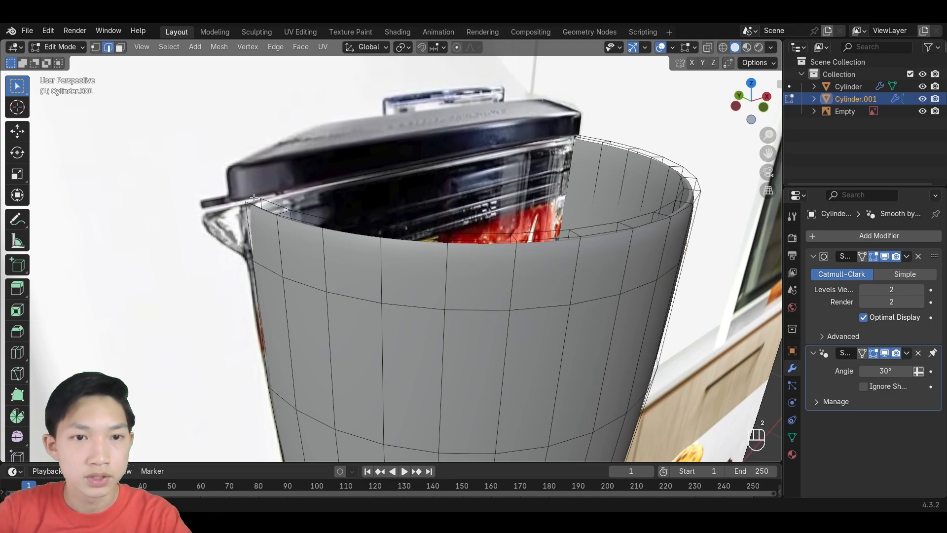
key("g")
right_click(215, 222)
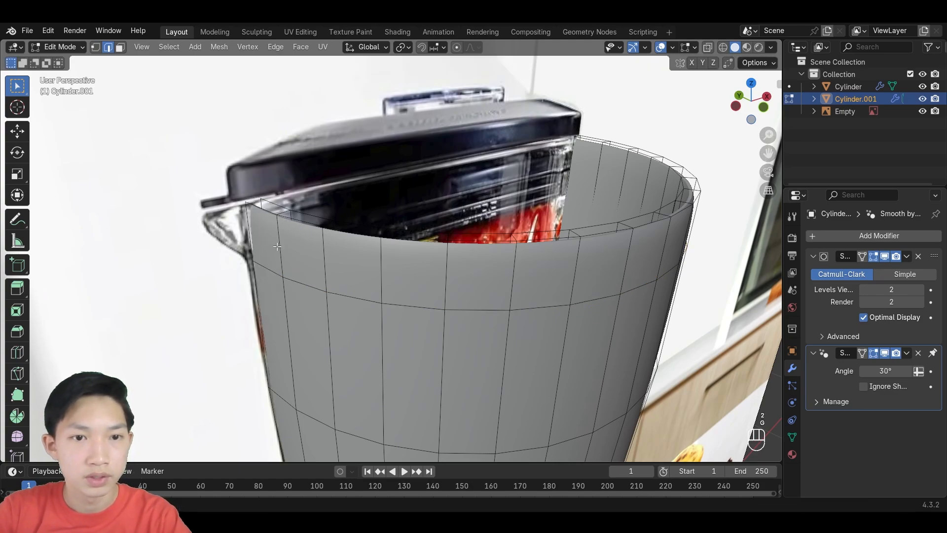
Add a horizontal loop cut around the jar's inner wall, slid up towards the rim.
middle_click_drag(276, 226, 243, 281)
key("ctrl+r")
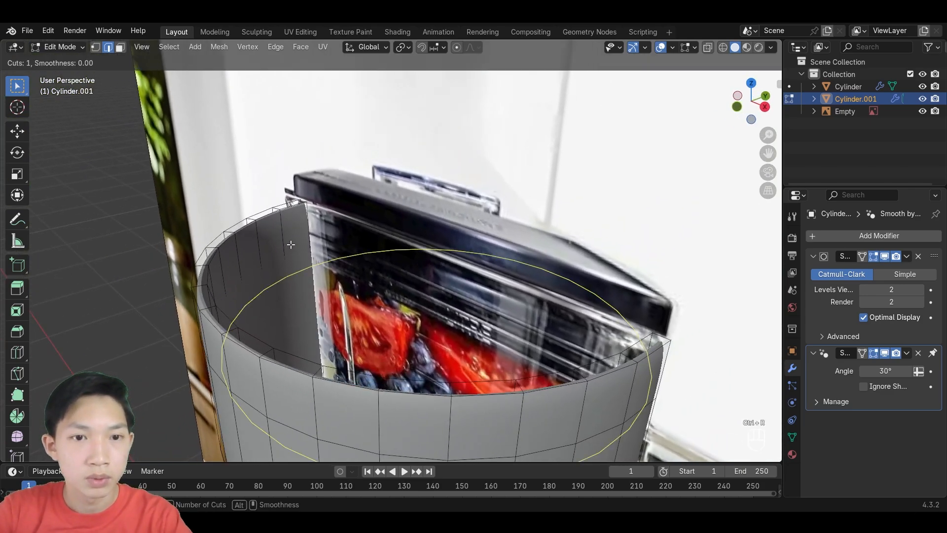
left_click(283, 252)
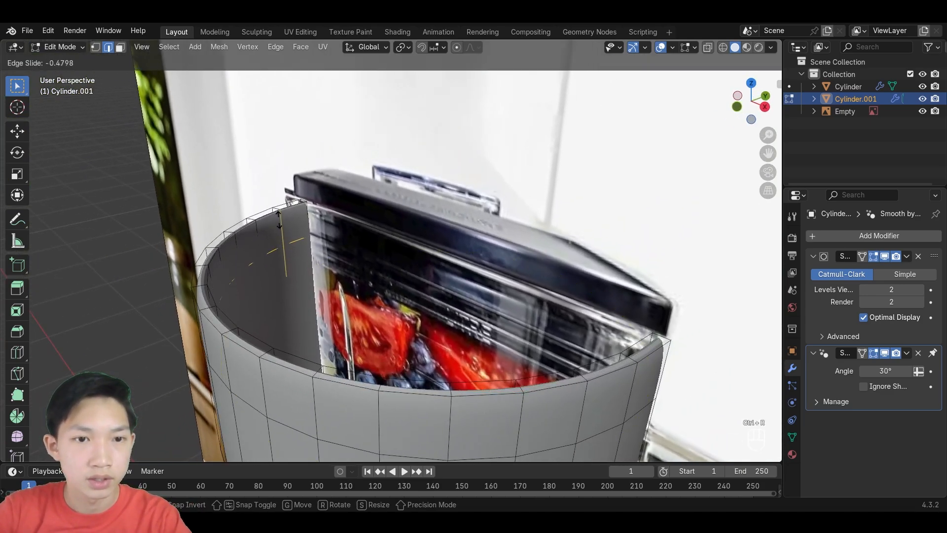
left_click(561, 117)
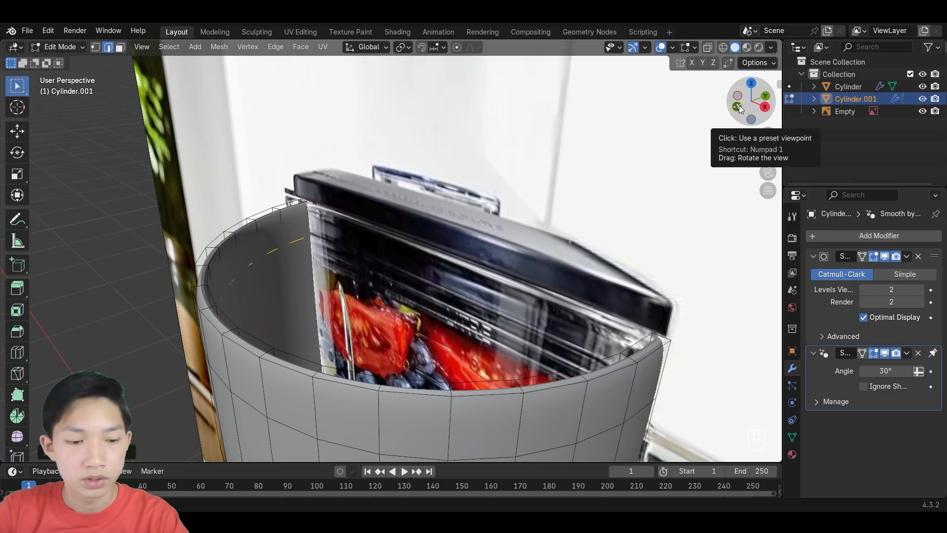
Slide the inner wall's new edge loop down level with the outer loop, using the front view with X-ray.
left_click(737, 106)
key("alt+z")
scroll(542, 241, "up", 3)
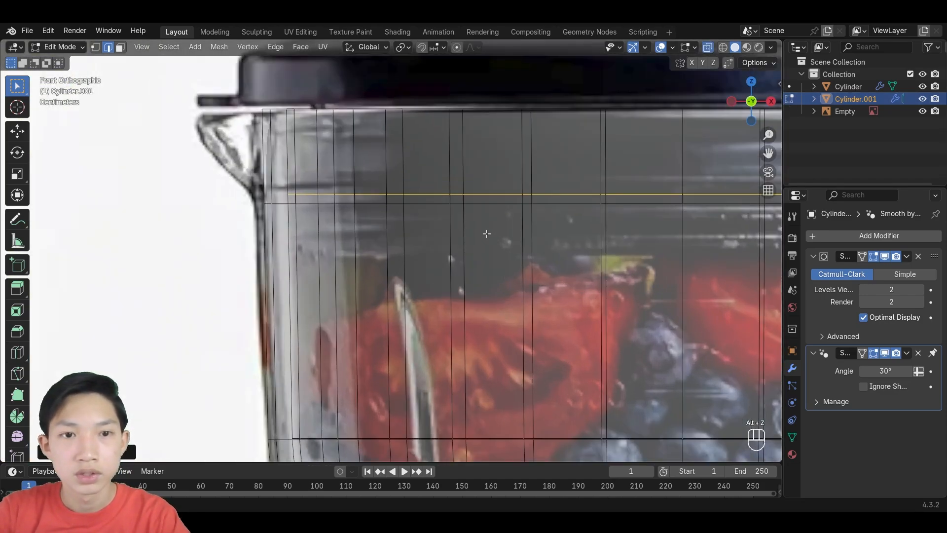
key("alt+z")
scroll(486, 232, "down", 1)
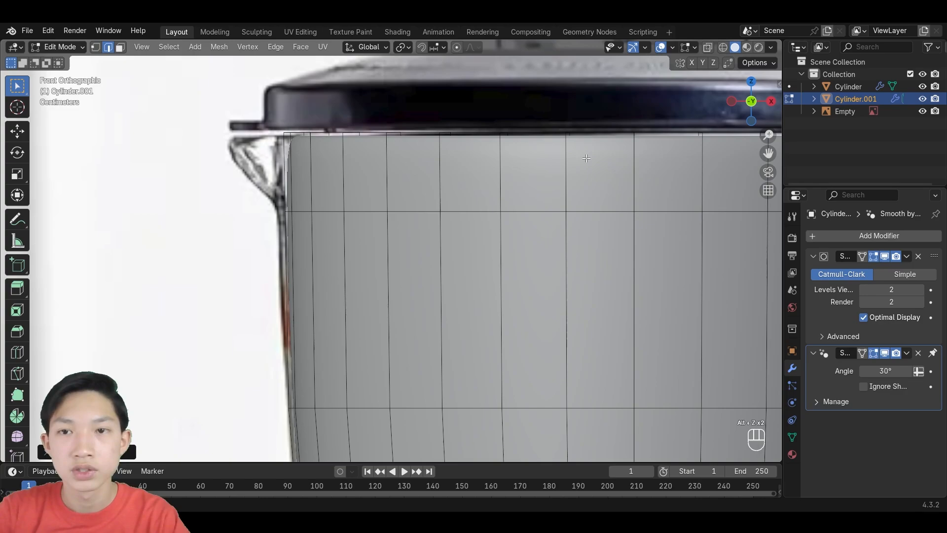
key("alt+z")
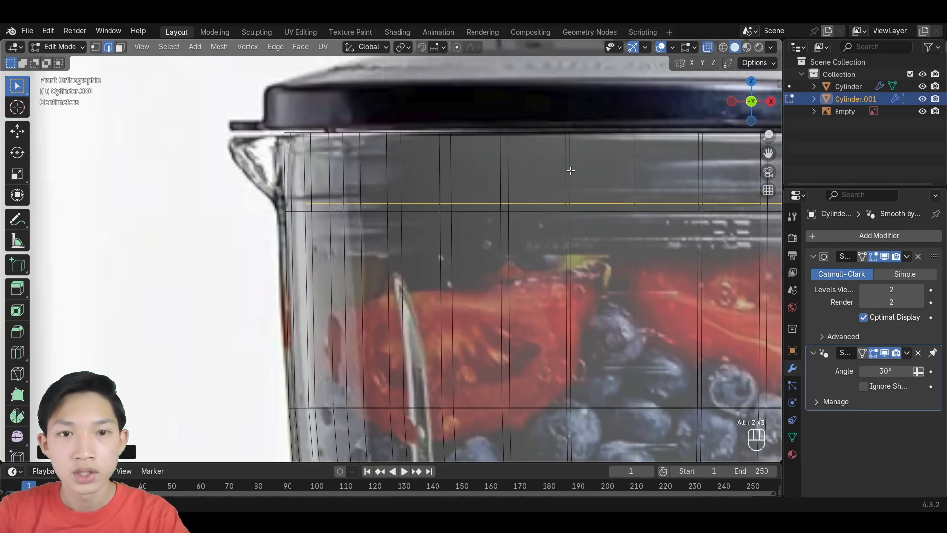
middle_click_drag(557, 185, 477, 140, "shift")
scroll(476, 141, "down", 2)
scroll(433, 234, "up", 4)
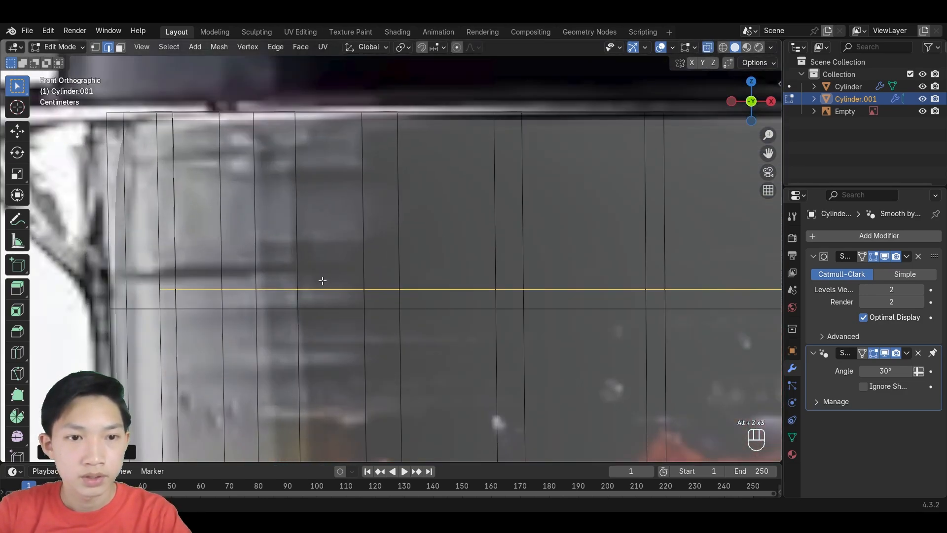
key("g")
key("g")
key("g")
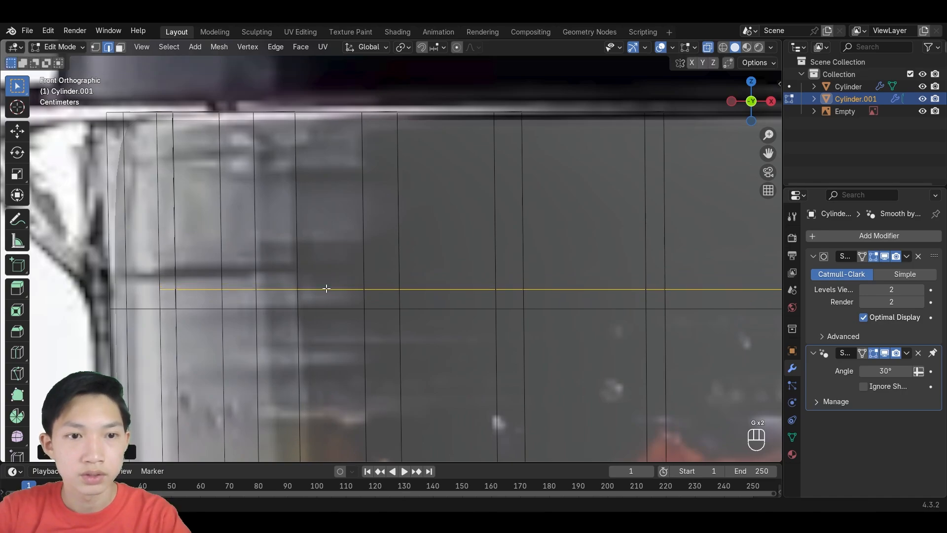
left_click(336, 288)
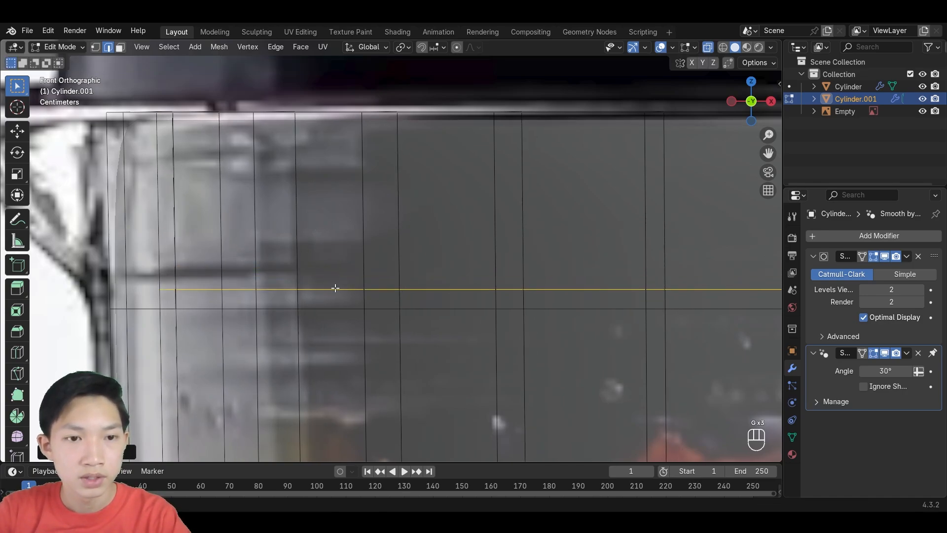
key("g")
key("g")
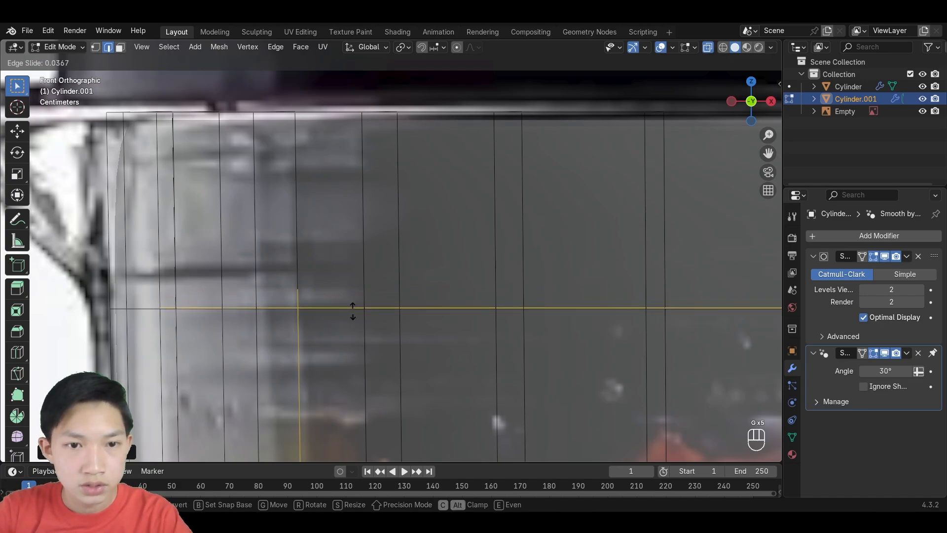
left_click(353, 310)
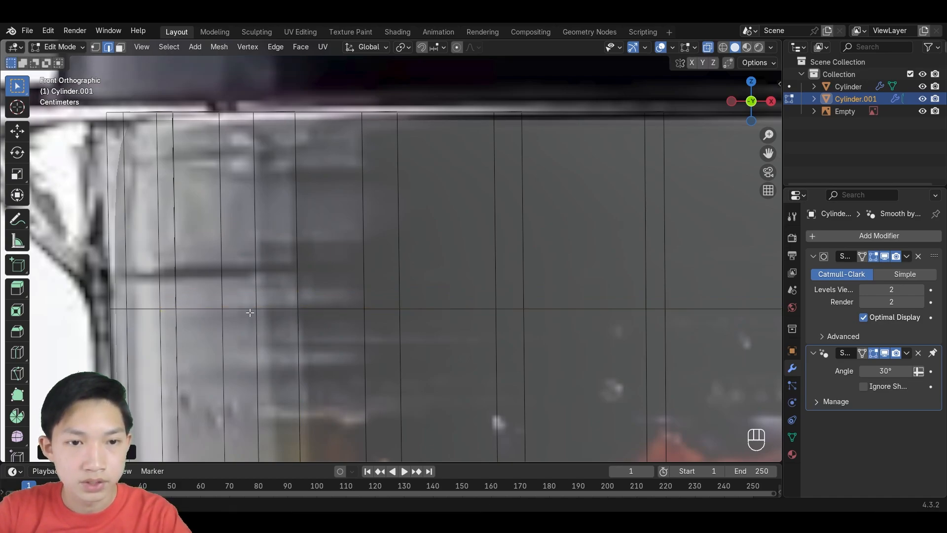
left_click(469, 215)
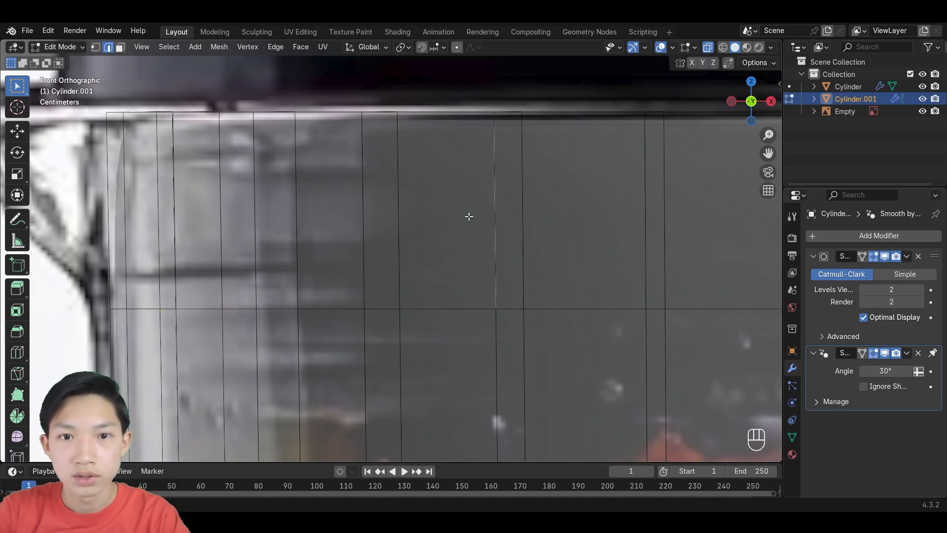
key("alt+z")
middle_click_drag(463, 211, 375, 290)
key("Tab")
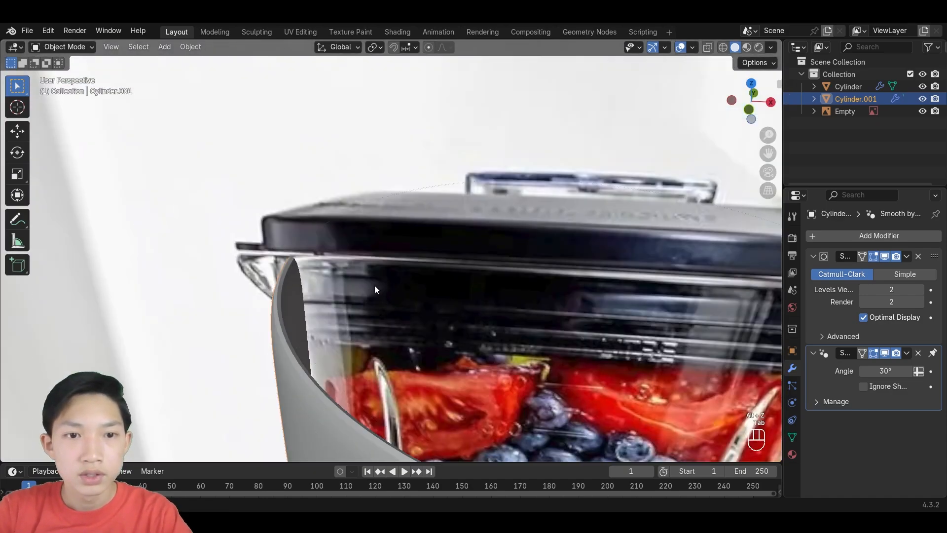
key("Tab")
scroll(350, 285, "up", 3)
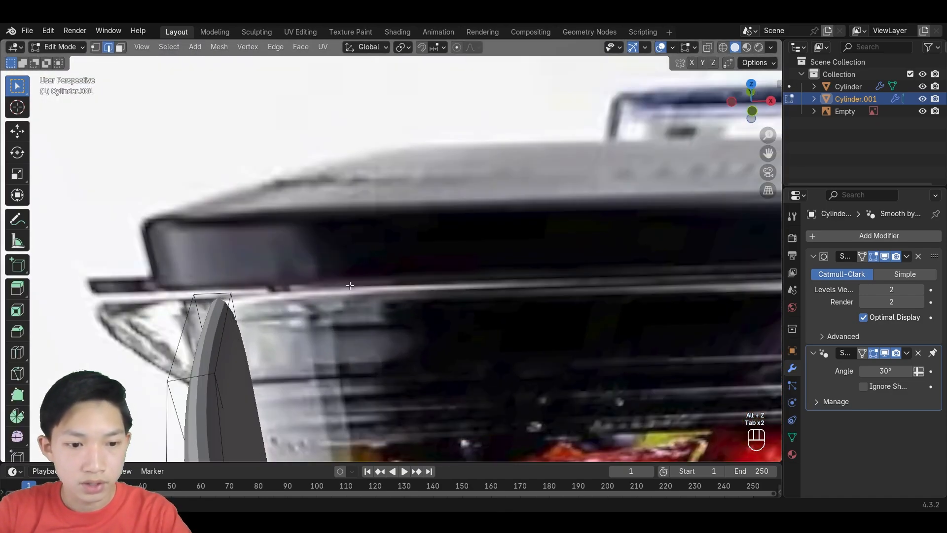
left_click(214, 297)
scroll(247, 292, "down", 5)
key("g")
right_click(257, 323)
scroll(296, 299, "down", 2)
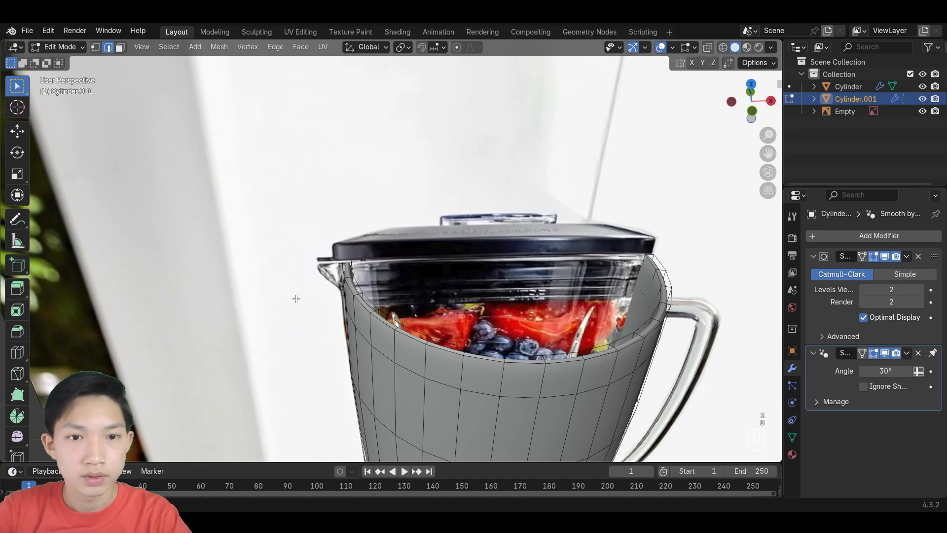
scroll(296, 299, "down", 3)
middle_click_drag(296, 299, 358, 293)
Move the reference photo about 1.03 m back along Y so that it stands behind the blender.
key("Tab")
left_click(358, 249)
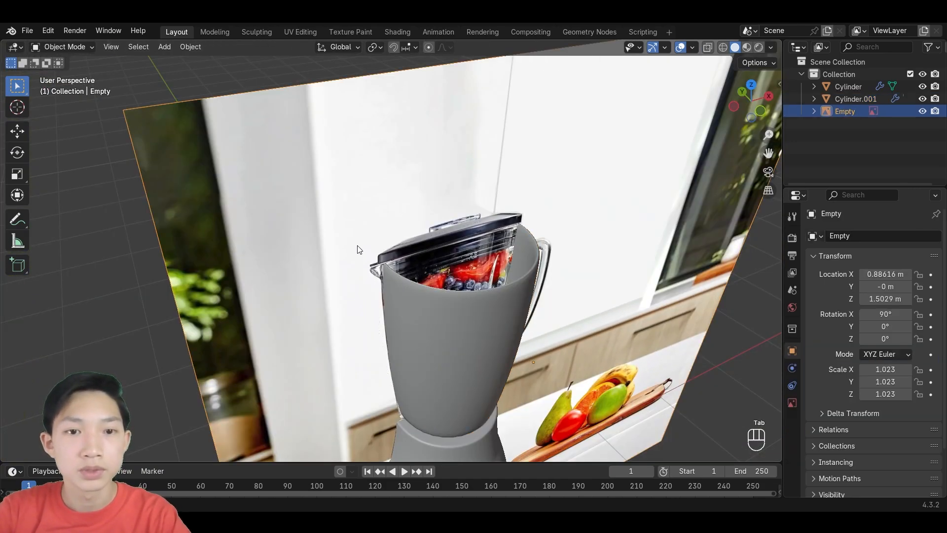
key("g")
key("y")
left_click(456, 317)
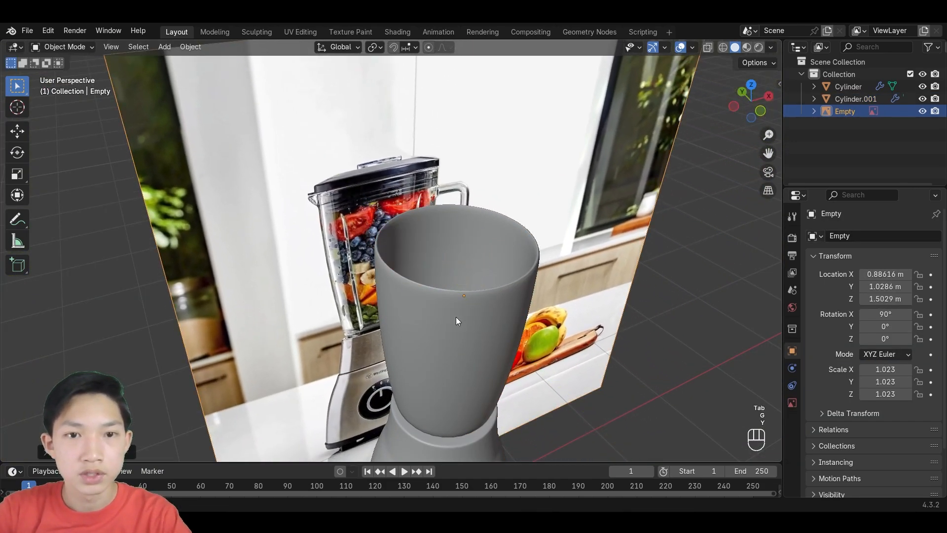
Pull the spout-side edge of the jar's rim outwards along X by about 0.16 m to form the spout.
left_click(456, 316)
key("Tab")
scroll(408, 259, "up", 4)
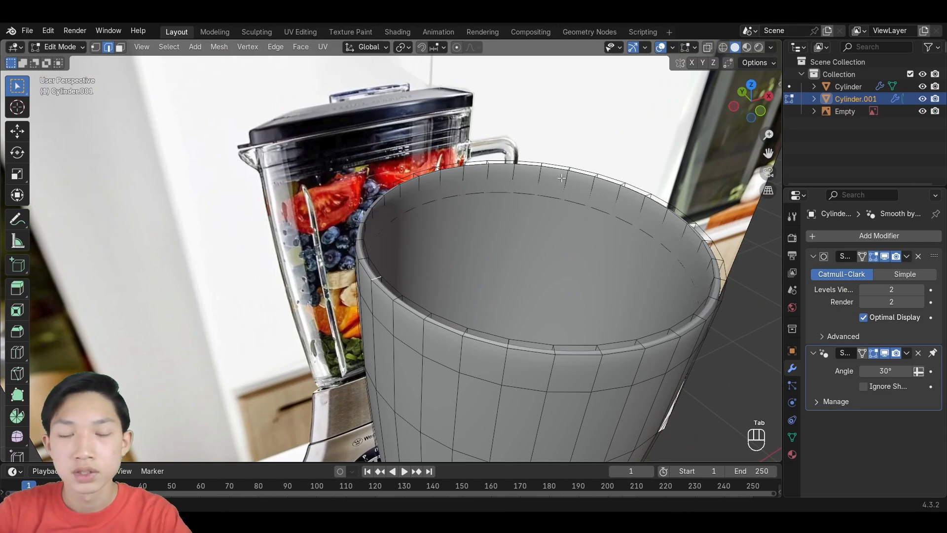
scroll(392, 296, "up", 2)
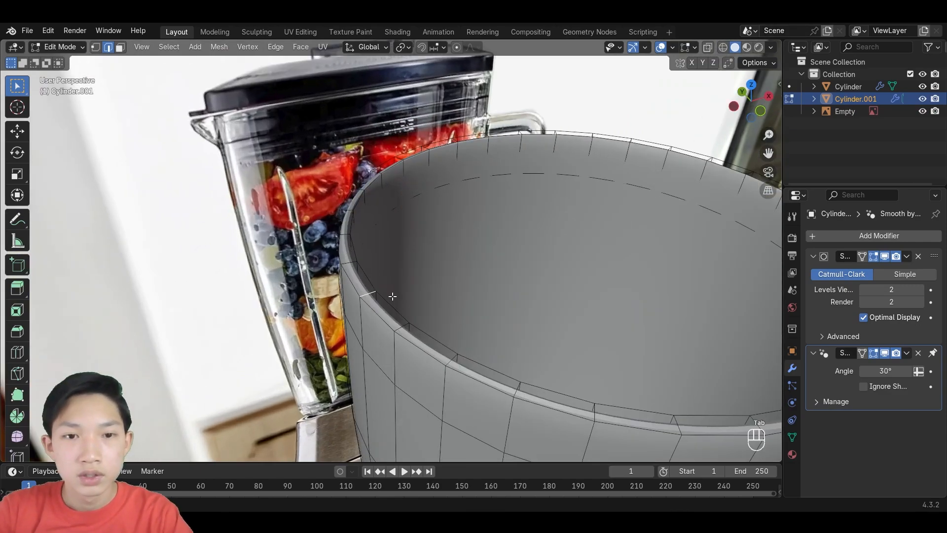
left_click(760, 111)
key("g")
key("x")
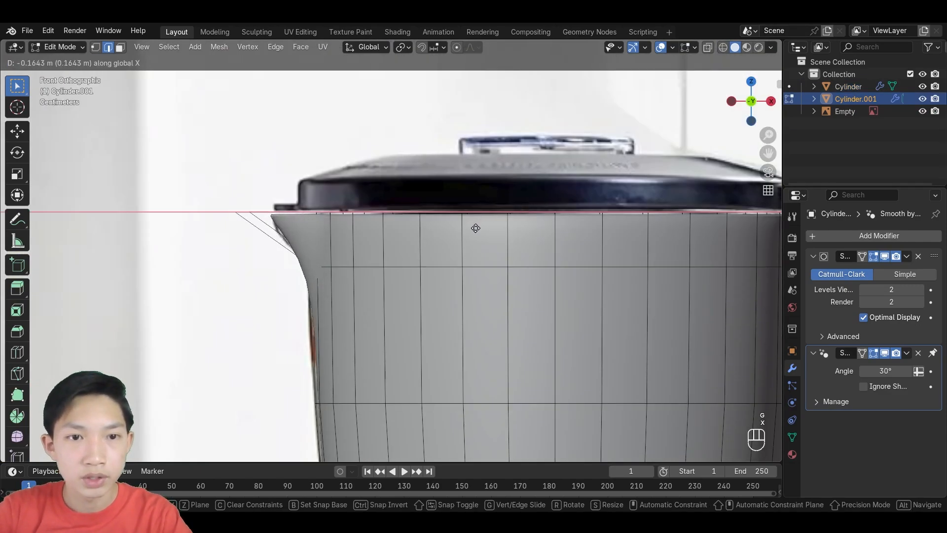
Lower the spout's tip by about 0.007 m along Z to fit the reference photo.
key("g")
key("z")
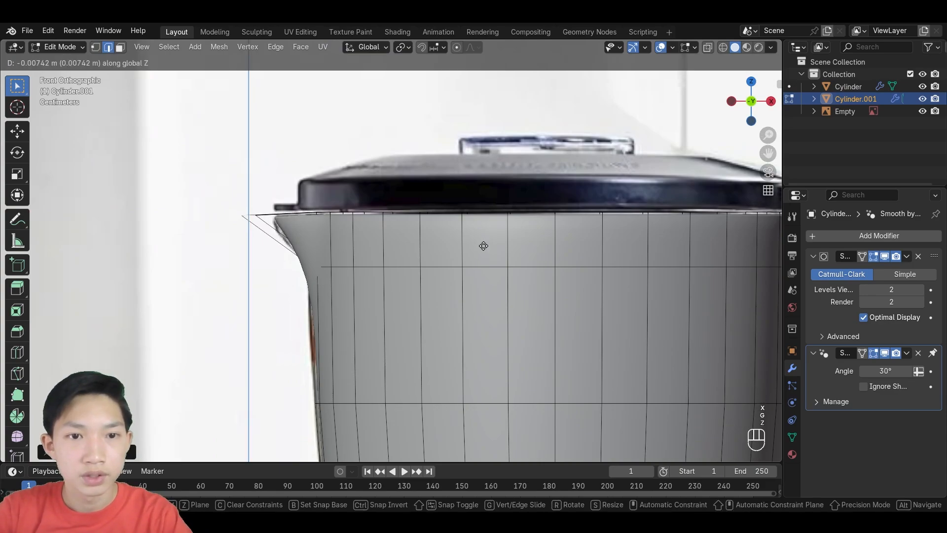
left_click(482, 243)
scroll(437, 264, "up", 2)
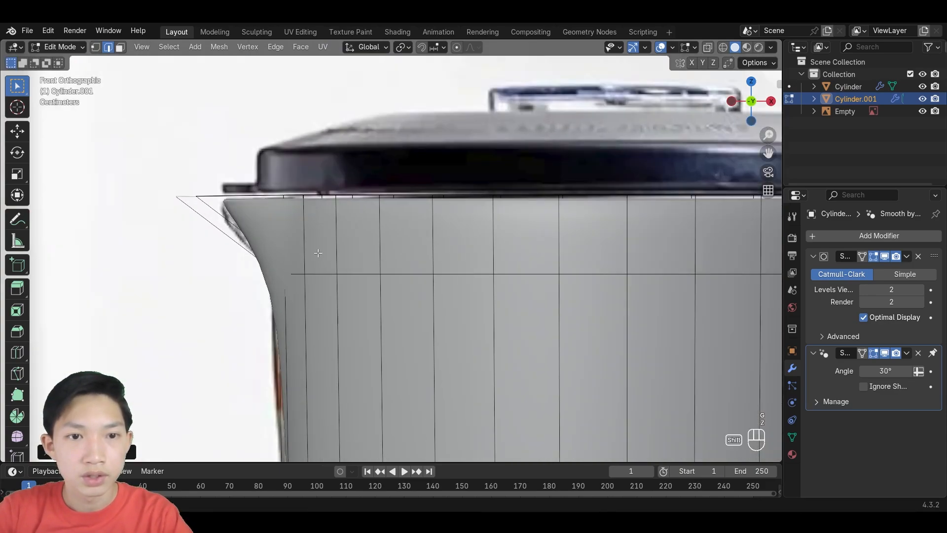
middle_click_drag(317, 252, 351, 294)
key("Tab")
key("Tab")
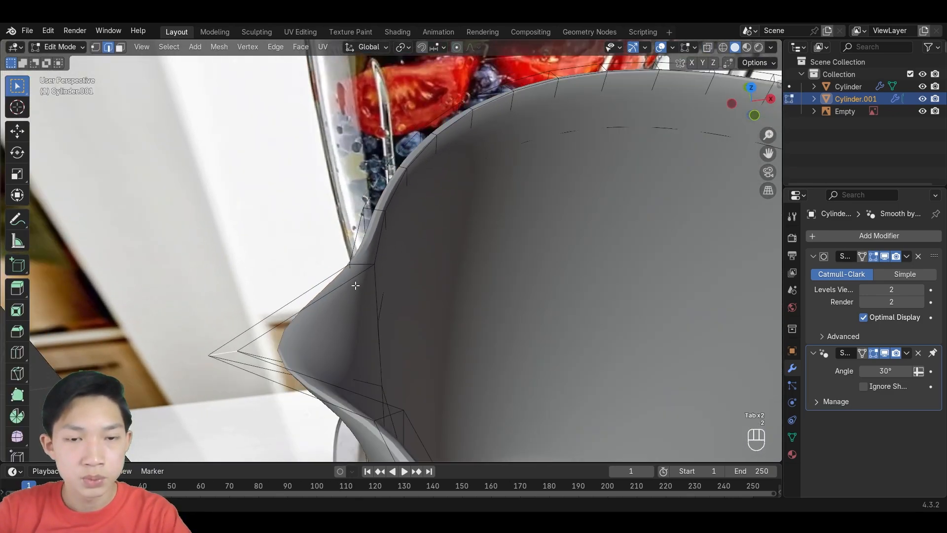
Bevel the inner and outer edge loops of the jar's rim by about 0.011 m with 4 segments.
left_click(350, 280, "alt")
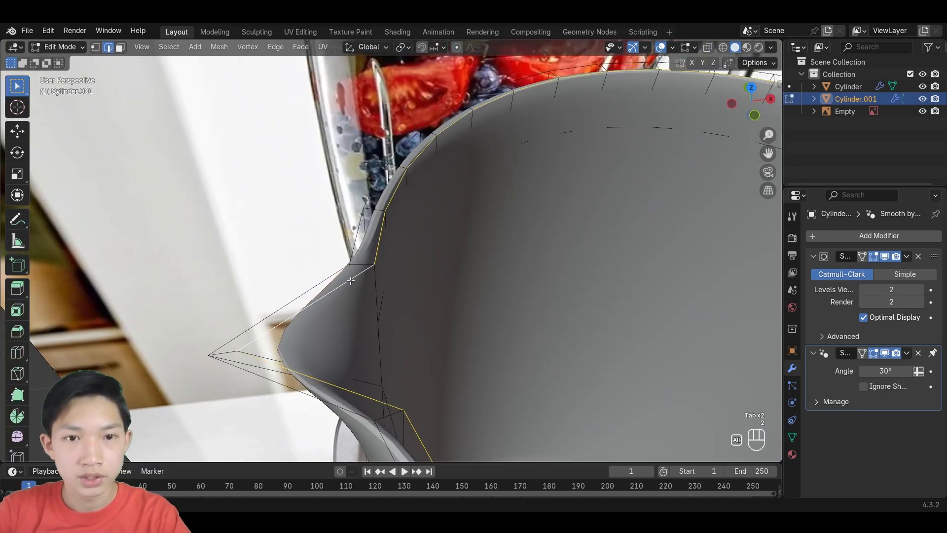
left_click(302, 294, "alt+shift")
scroll(326, 286, "down", 5)
scroll(437, 252, "up", 6)
key("ctrl+b")
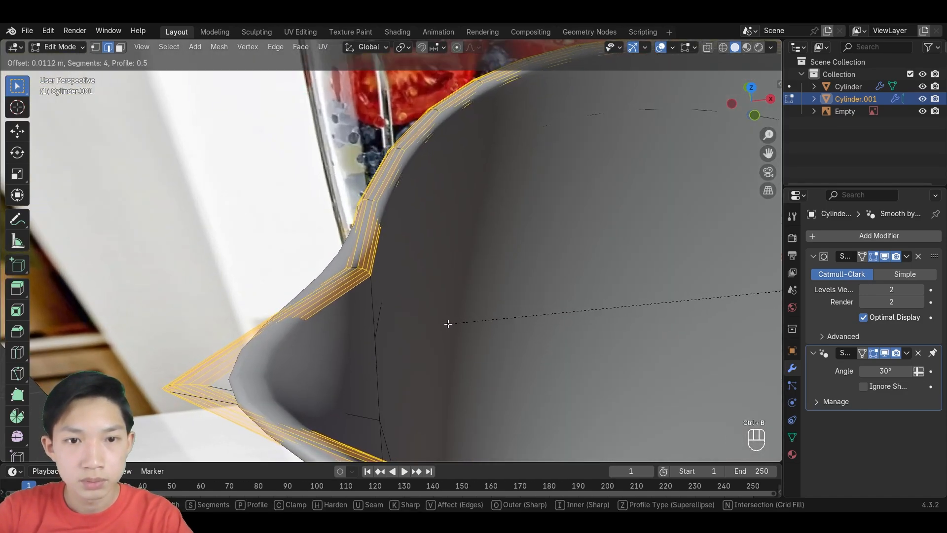
left_click(449, 326)
key("Tab")
scroll(450, 328, "down", 6)
middle_click_drag(450, 328, 465, 258)
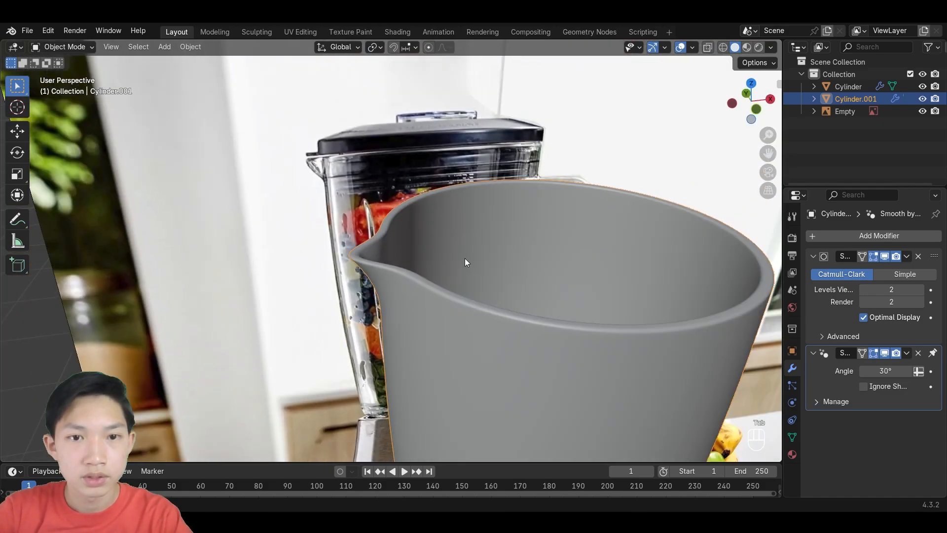
Add a cylinder mesh for the blender's lid, working from the front view.
left_click(592, 143)
middle_click_drag(593, 142, 604, 237)
left_click(758, 109)
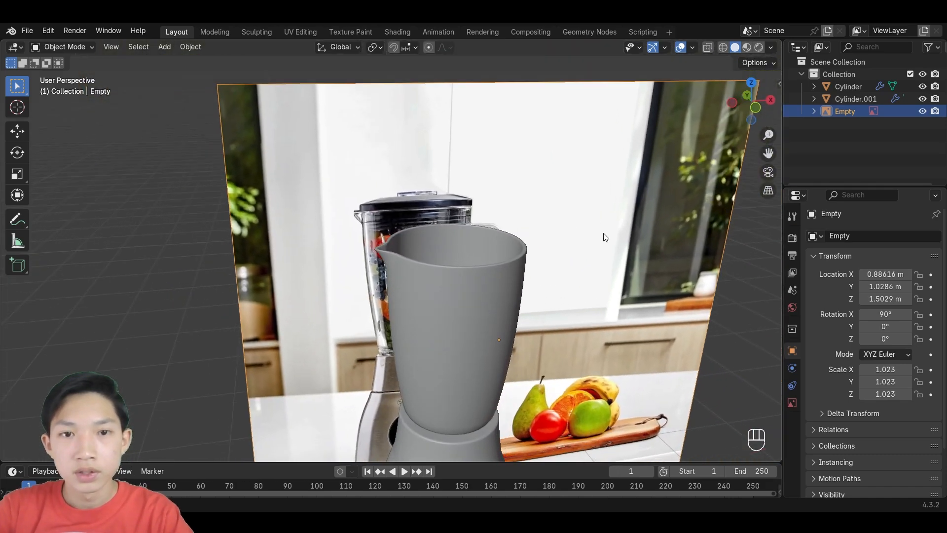
left_click(750, 265)
left_click(755, 107)
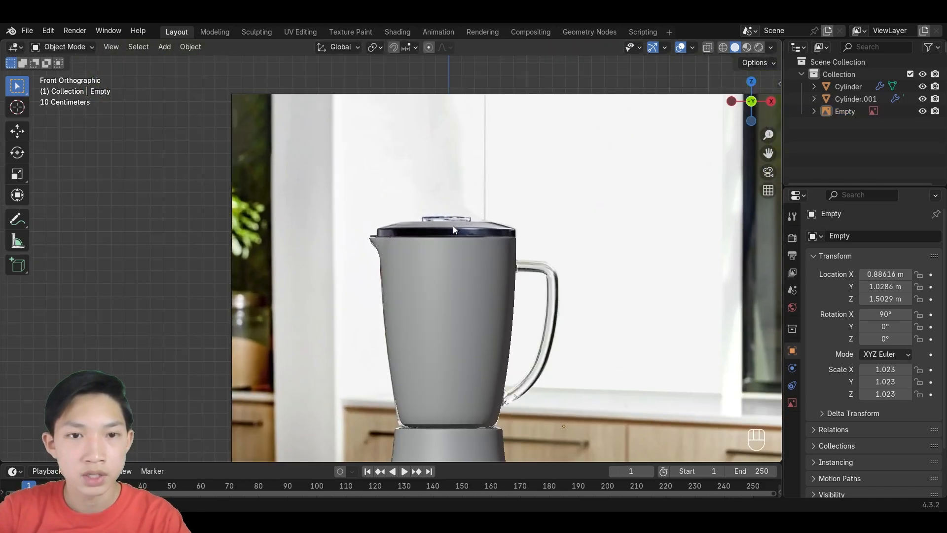
key("shift+a")
mouse_move(453, 226)
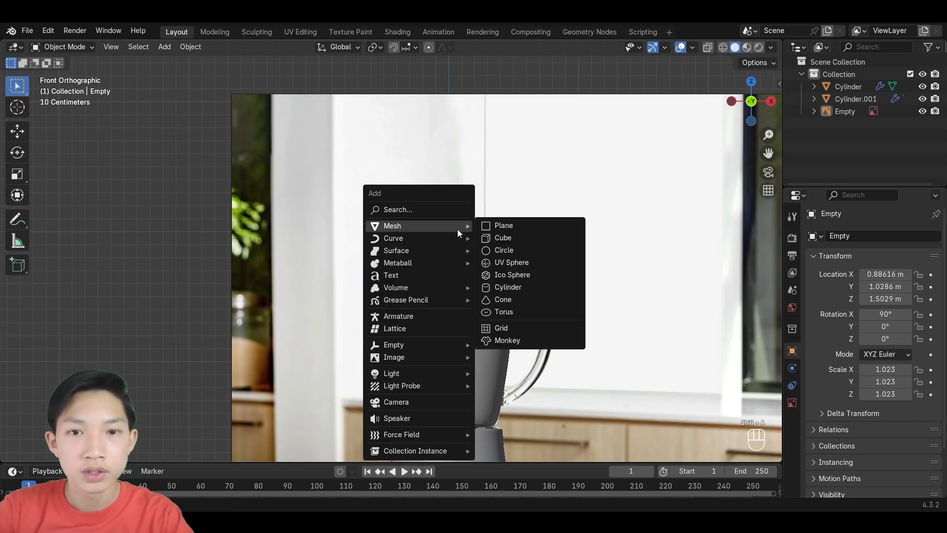
left_click(508, 286)
Raise the new cylinder along Z to the top of the jar and scale it down to about the jar's width.
scroll(496, 286, "down", 2)
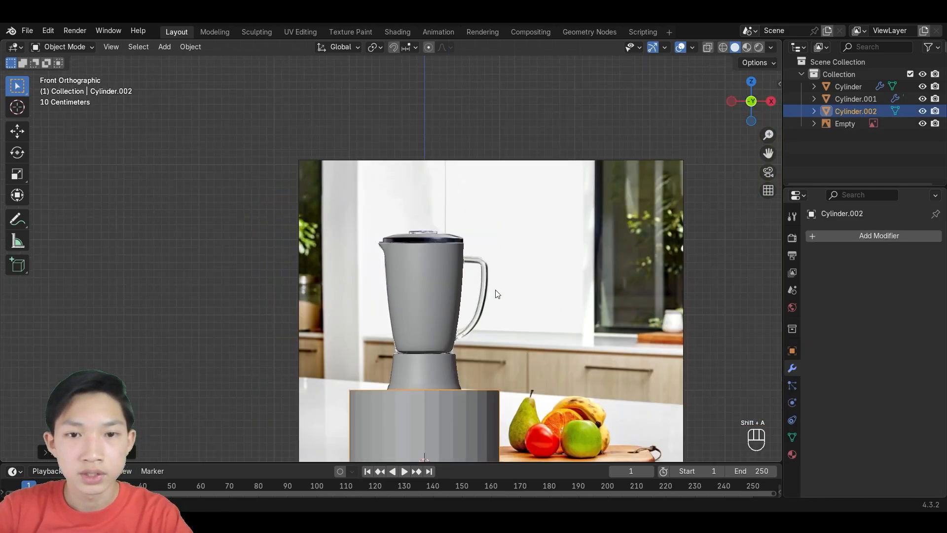
key("g")
key("z")
left_click(527, 59)
scroll(561, 122, "up", 3)
key("s")
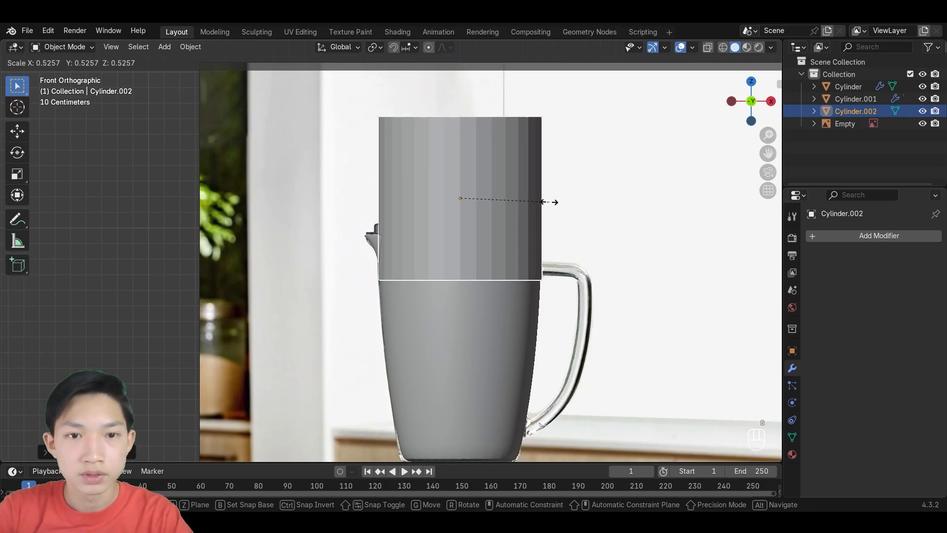
left_click(557, 204)
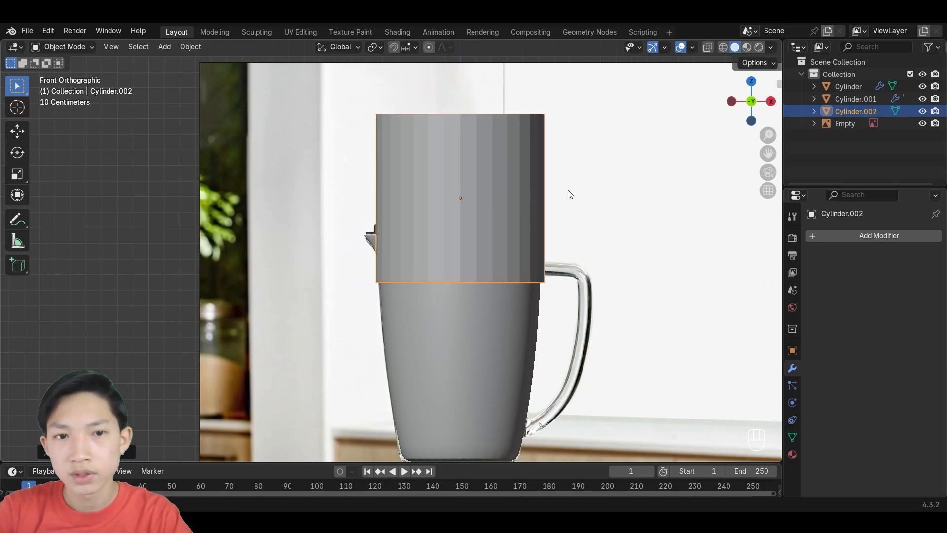
Flatten the cylinder along Z into a thin disc and lower it onto the jar's rim, matching the photo's lid band.
scroll(558, 203, "up", 1)
key("s")
key("z")
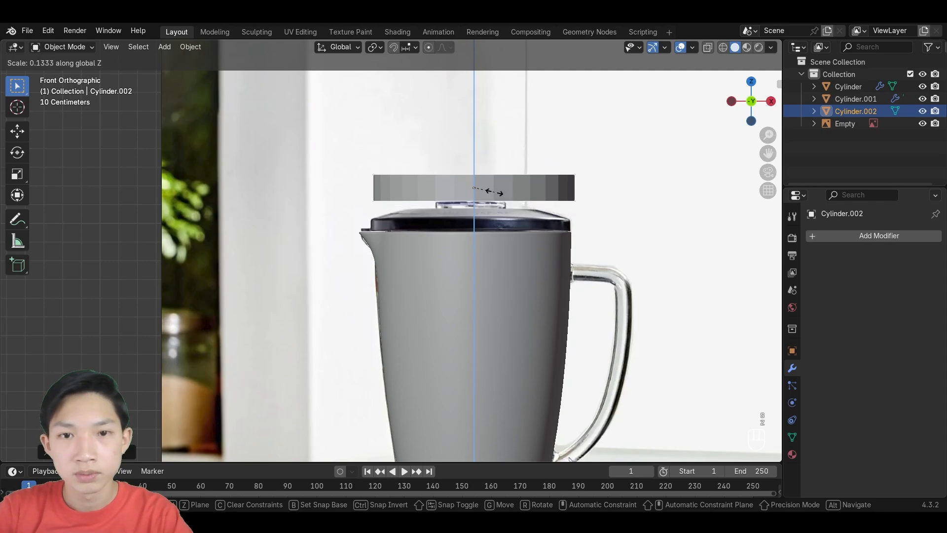
left_click(498, 174)
key("g")
key("z")
left_click(521, 190)
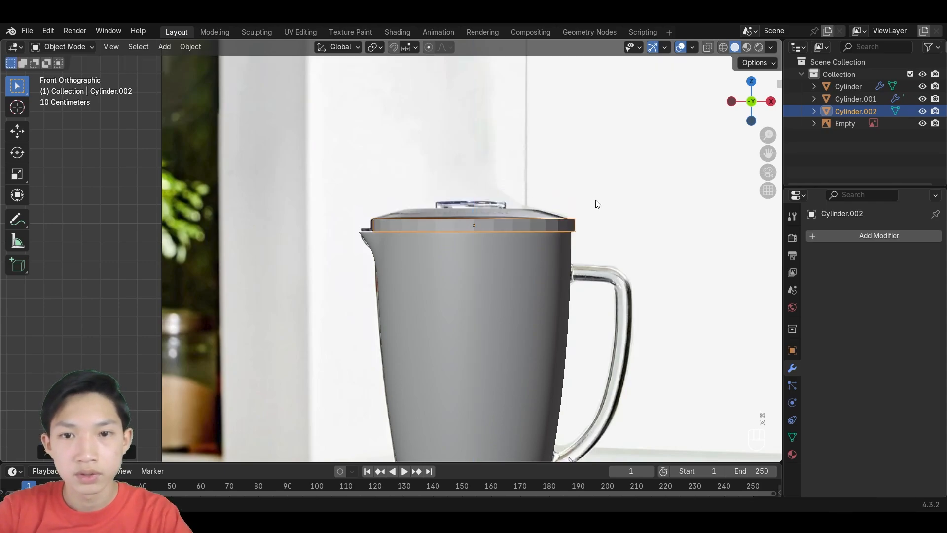
Shift the lid disc slightly along X to centre it over the jar.
scroll(558, 229, "up", 5)
key("g")
key("x")
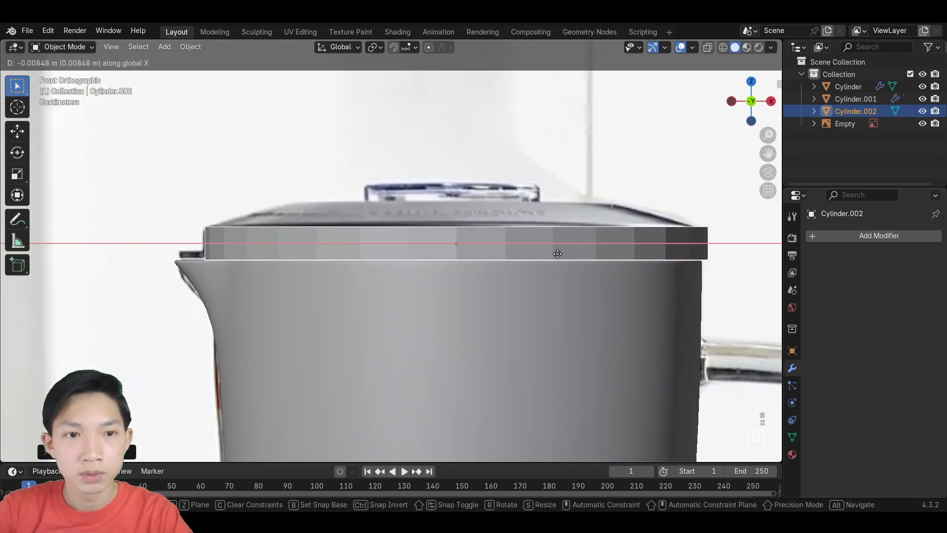
left_click(565, 254)
middle_click_drag(566, 254, 599, 279)
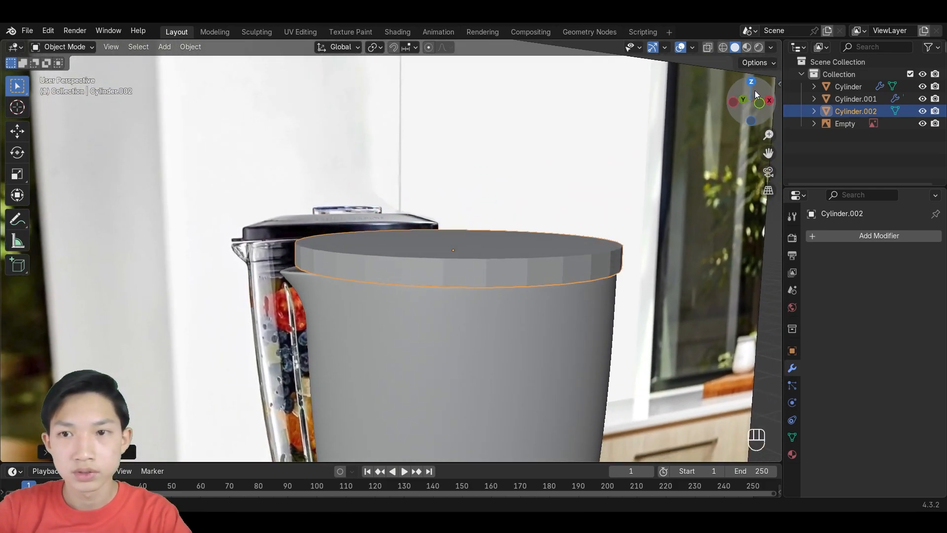
Scale the lid disc to about 0.98 in X and Y only, keeping its thickness.
middle_click_drag(662, 265, 660, 276)
key("s")
right_click(670, 271)
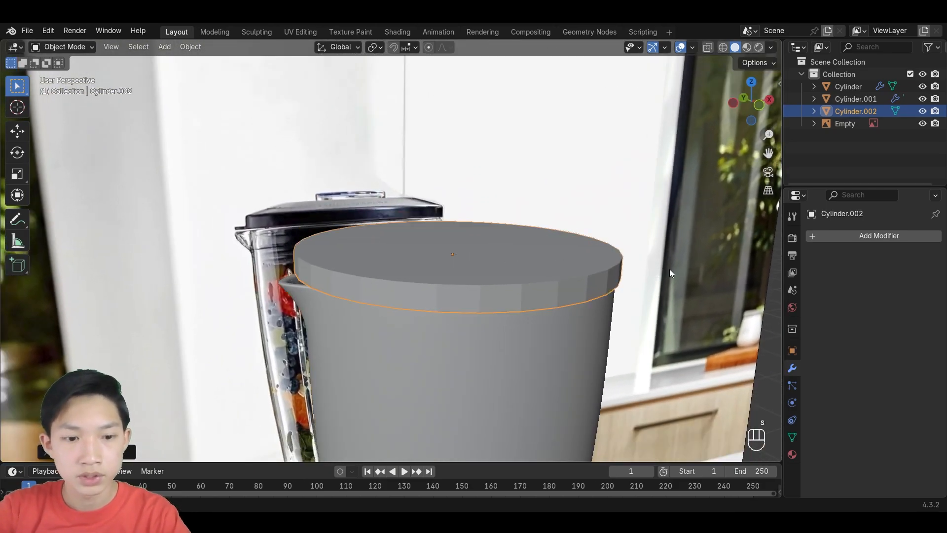
key("s")
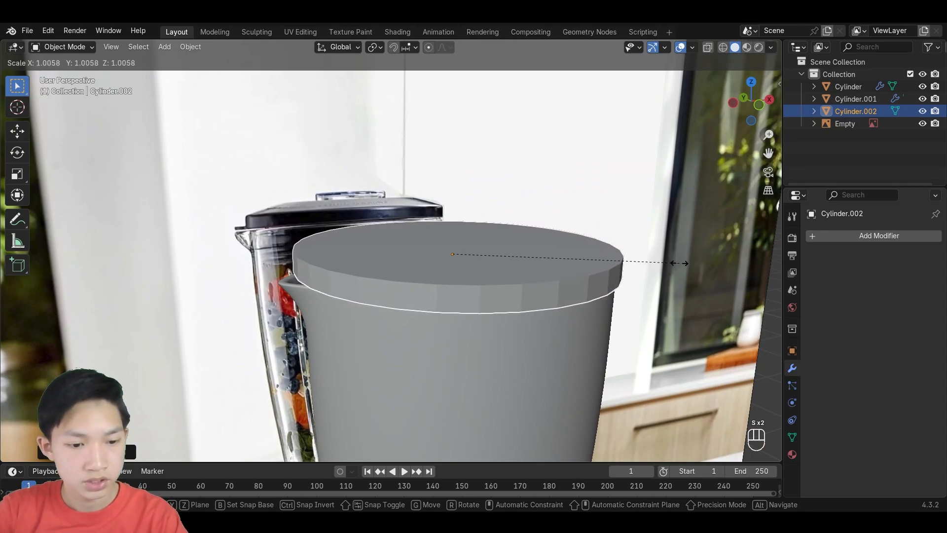
key("shift+z")
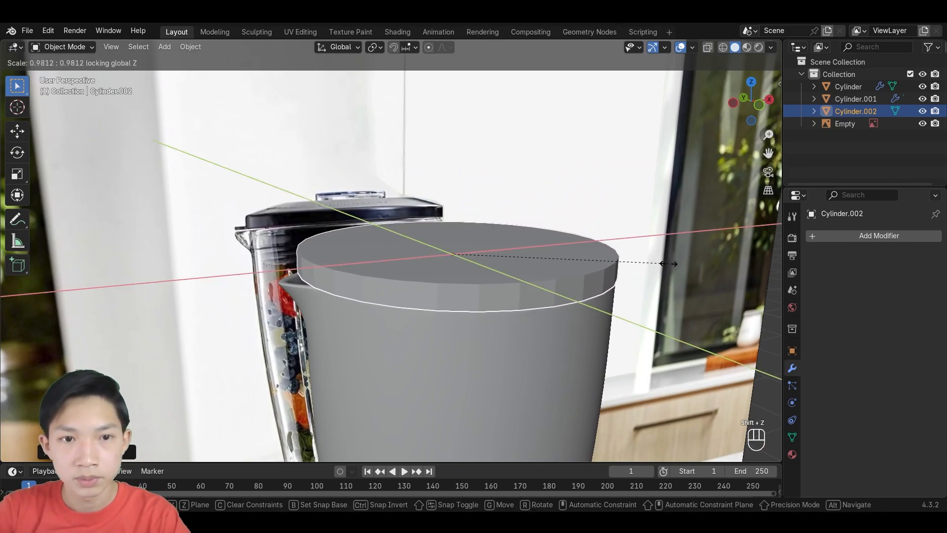
left_click(671, 264)
left_click(759, 105)
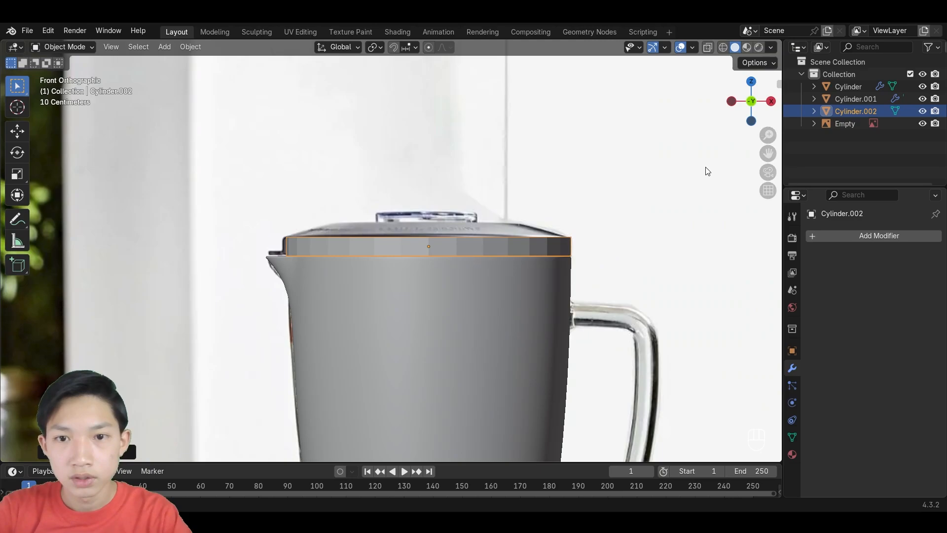
left_click(677, 185)
left_click(557, 249)
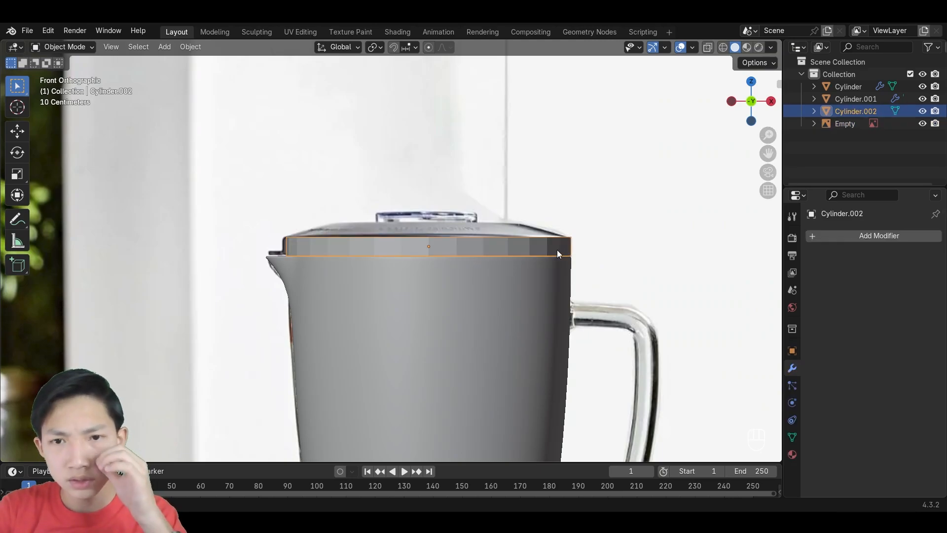
key("s")
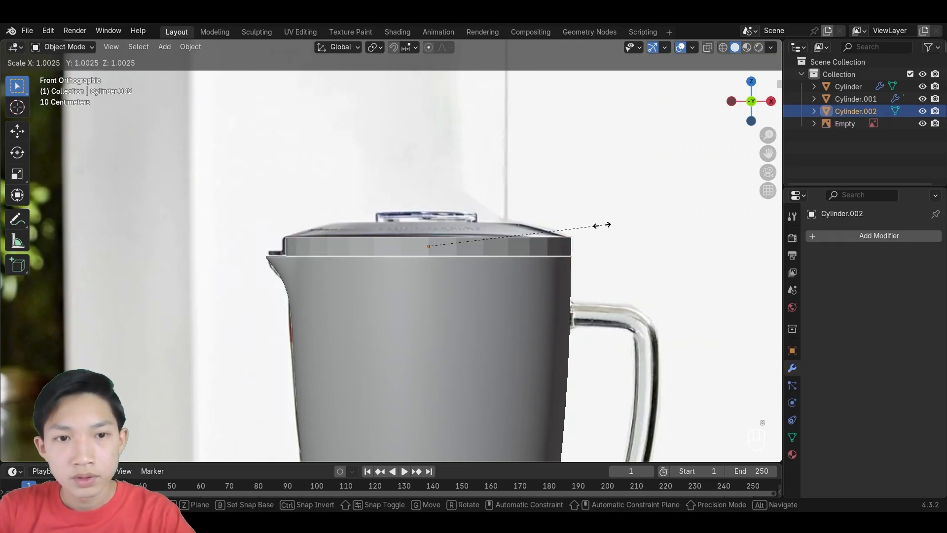
key("Escape")
Apply the scale of the lid cylinder and open its mesh for editing.
middle_click_drag(567, 215, 565, 256)
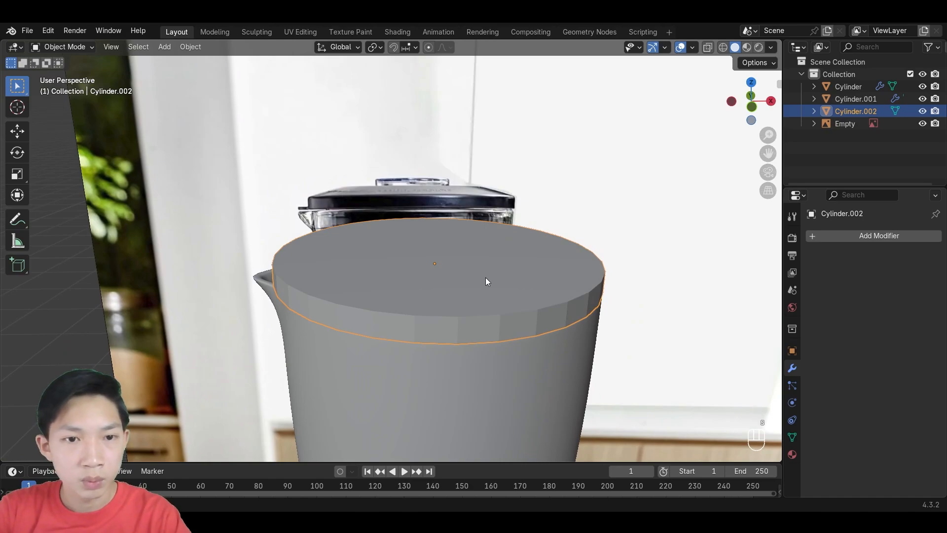
key("ctrl+a")
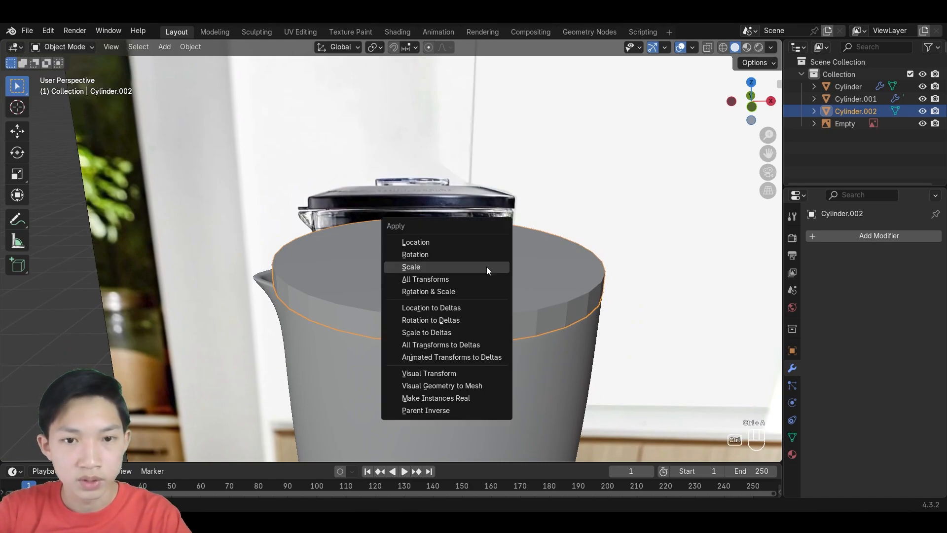
left_click(486, 267)
key("Tab")
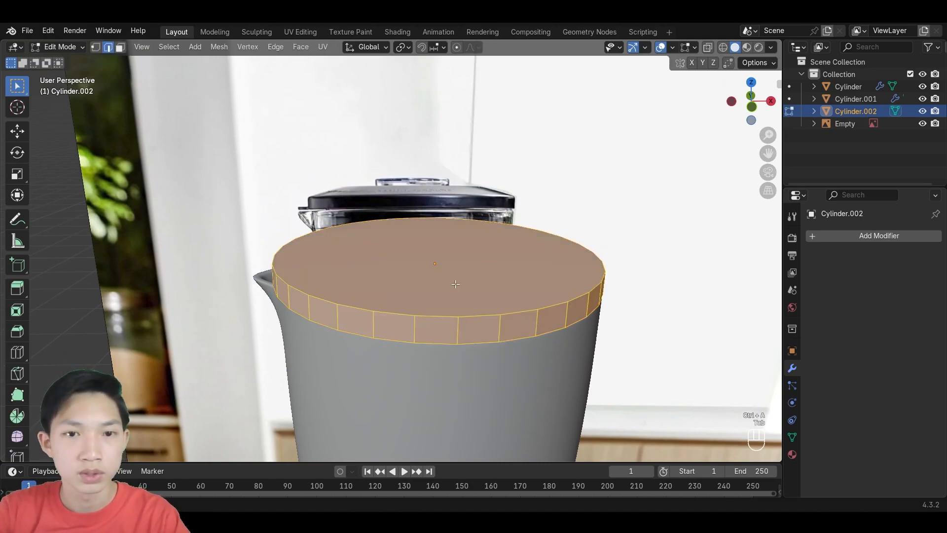
Extrude the lid's top face up to the photo's lid height and scale it inwards to form a sloped edge.
key("3")
left_click(478, 284)
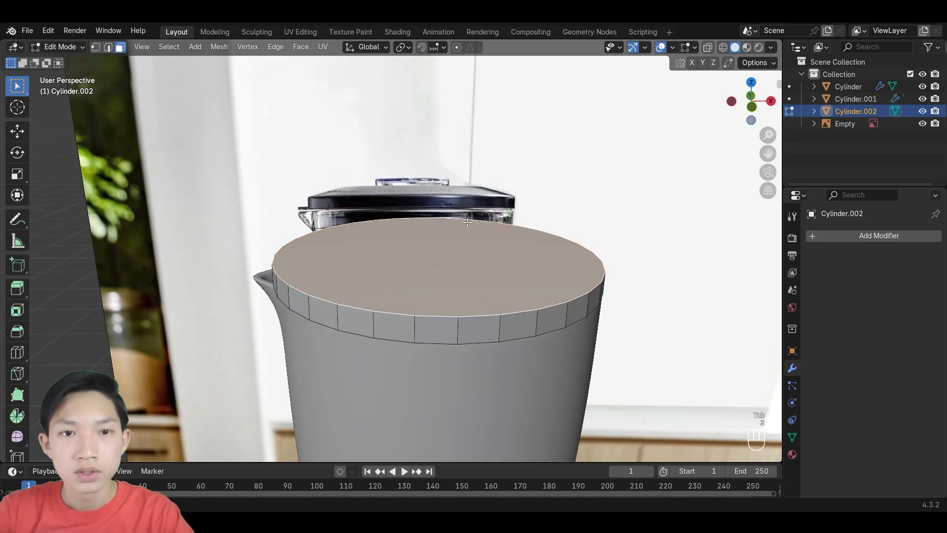
left_click(753, 109)
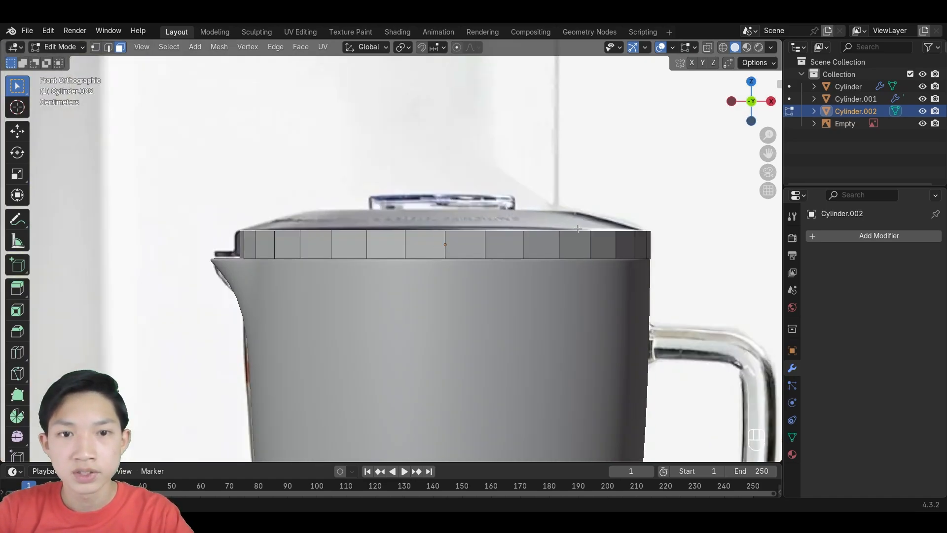
key("e")
left_click(616, 202)
key("s")
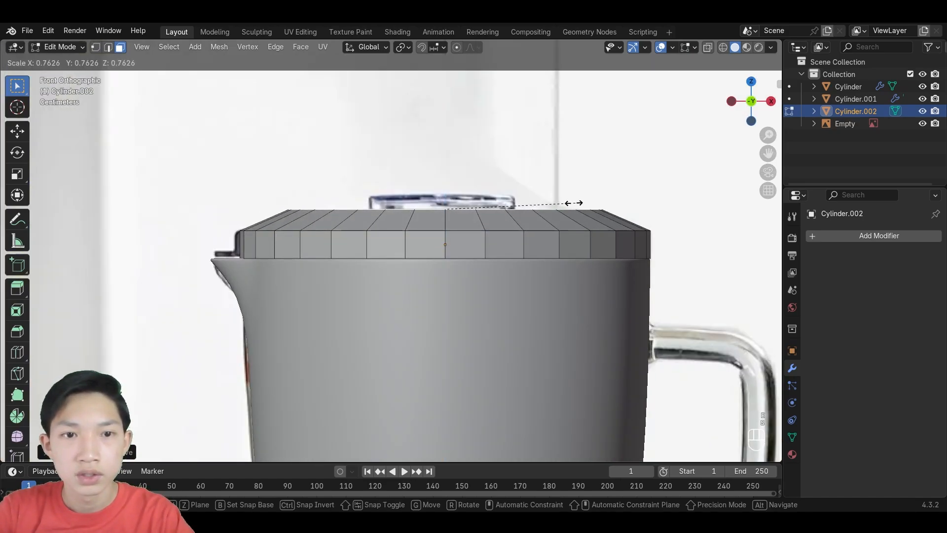
left_click(558, 196)
Inset the lid's top face and extrude the inner face upwards by about 0.05 m as the base of the cap.
middle_click_drag(558, 196, 561, 247)
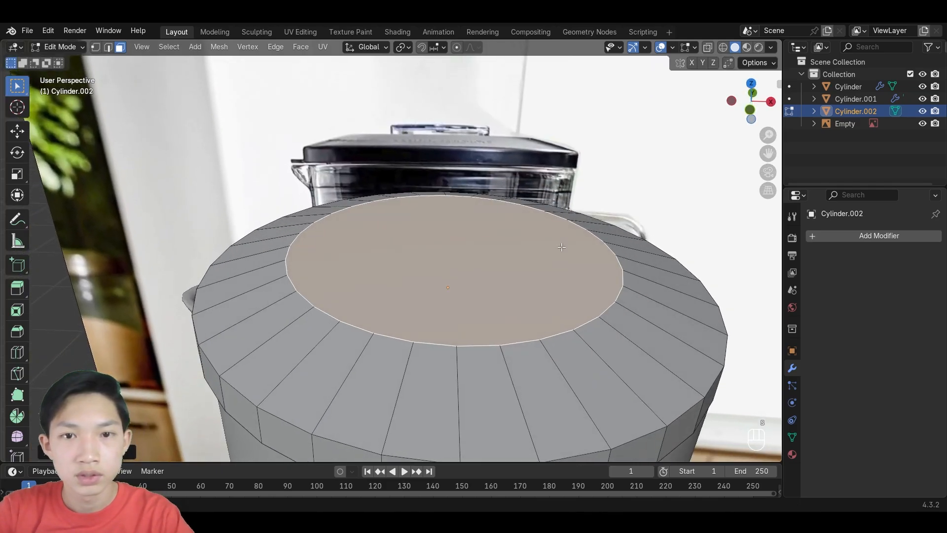
key("i")
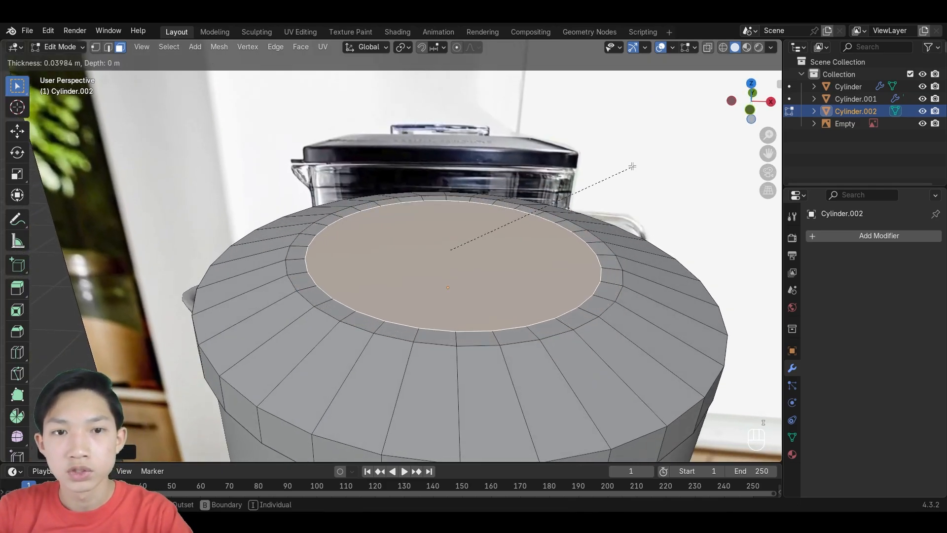
left_click(600, 174)
key("e")
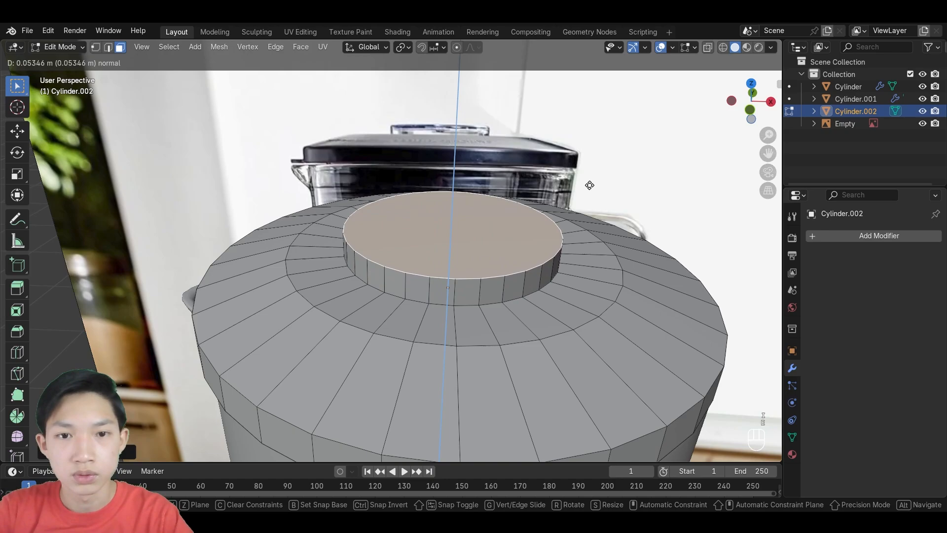
left_click(588, 188)
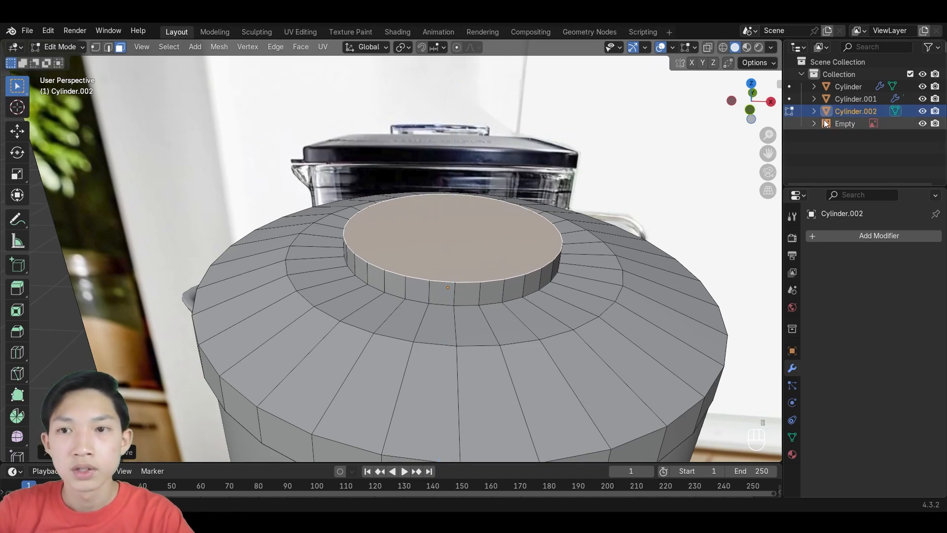
Move the cap's top face along Z only until it matches the cap height in the reference photo.
left_click(750, 110)
key("g")
key("z")
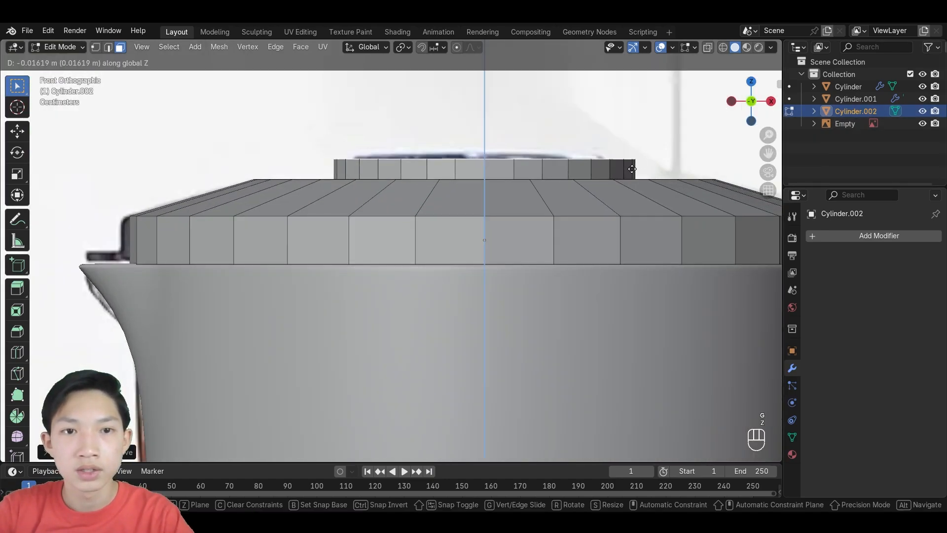
left_click(635, 166)
middle_click_drag(427, 165, 441, 186)
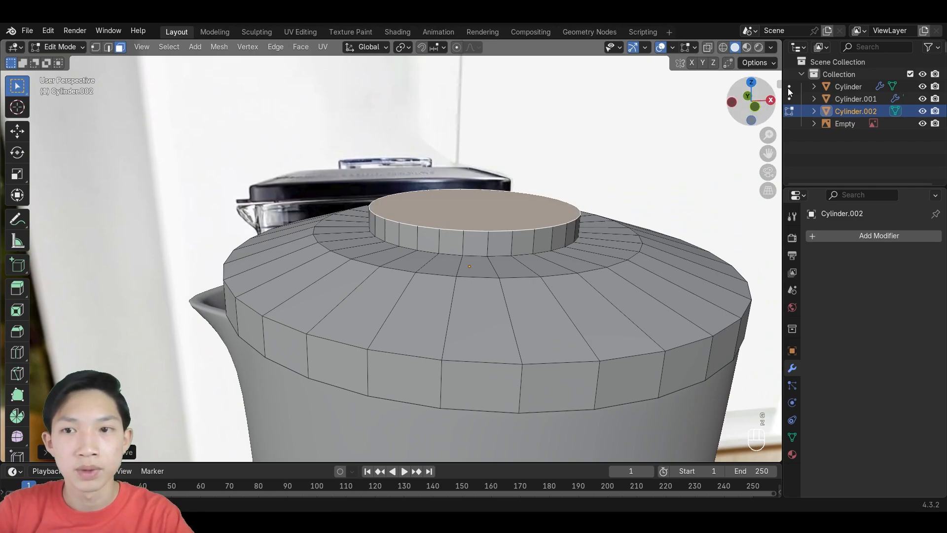
left_click(754, 107)
middle_click_drag(571, 151, 554, 220, "shift")
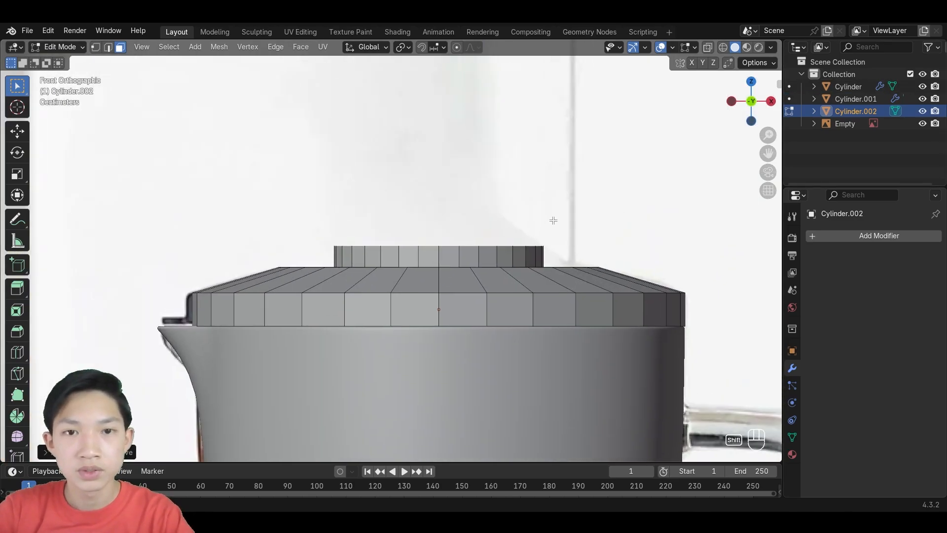
scroll(554, 212, "up", 3)
key("g")
key("g")
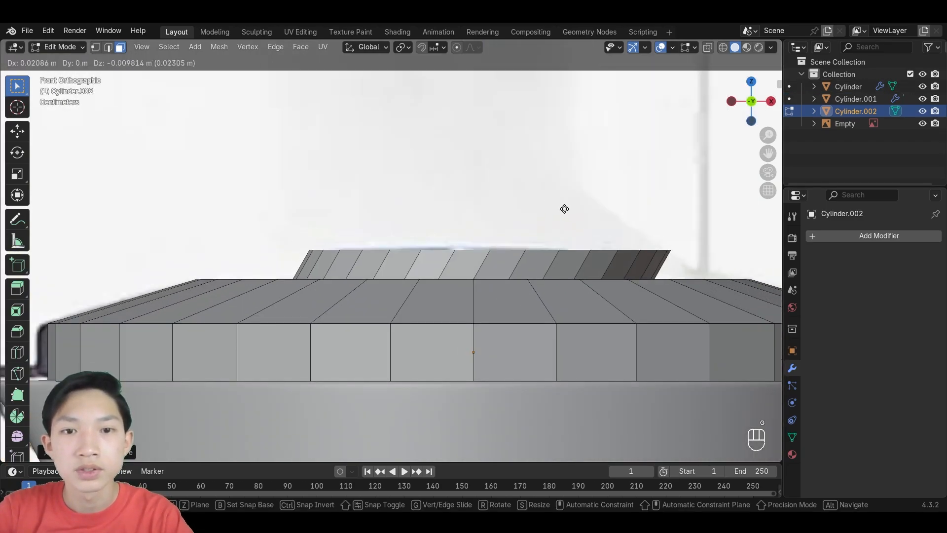
key("z")
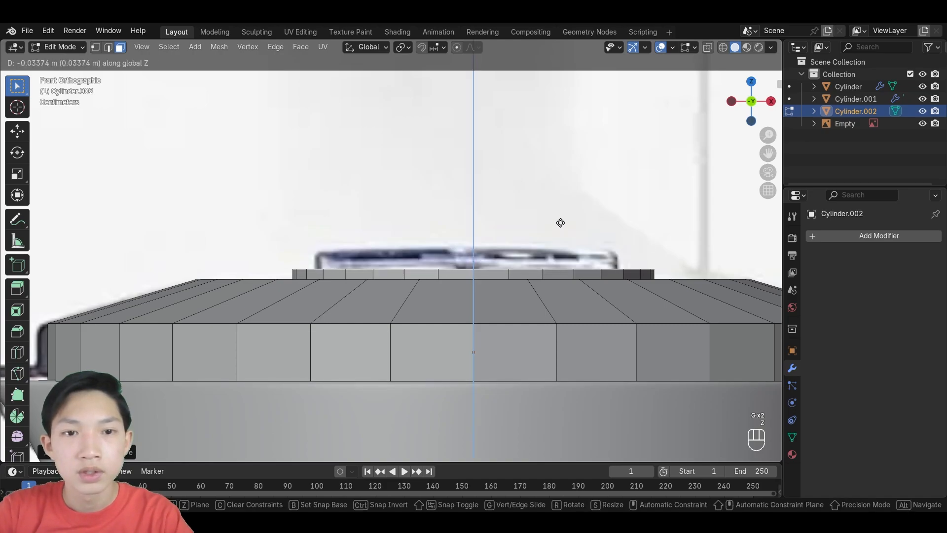
left_click(558, 203)
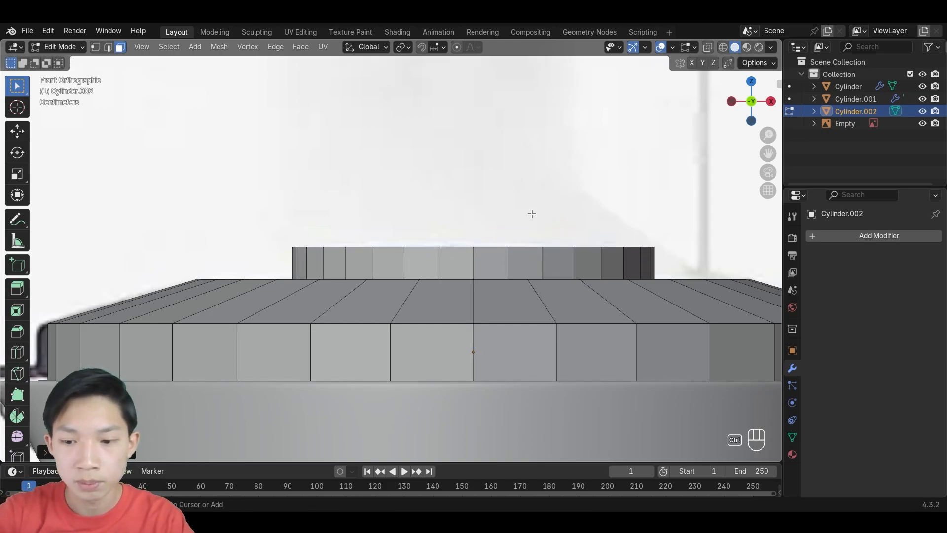
Select the cap's top and side faces and scale them to about 0.85 in X and Y only, matching the photo's cap width.
key("ctrl+KP_Add")
middle_click_drag(614, 138, 635, 172)
scroll(612, 179, "down", 4)
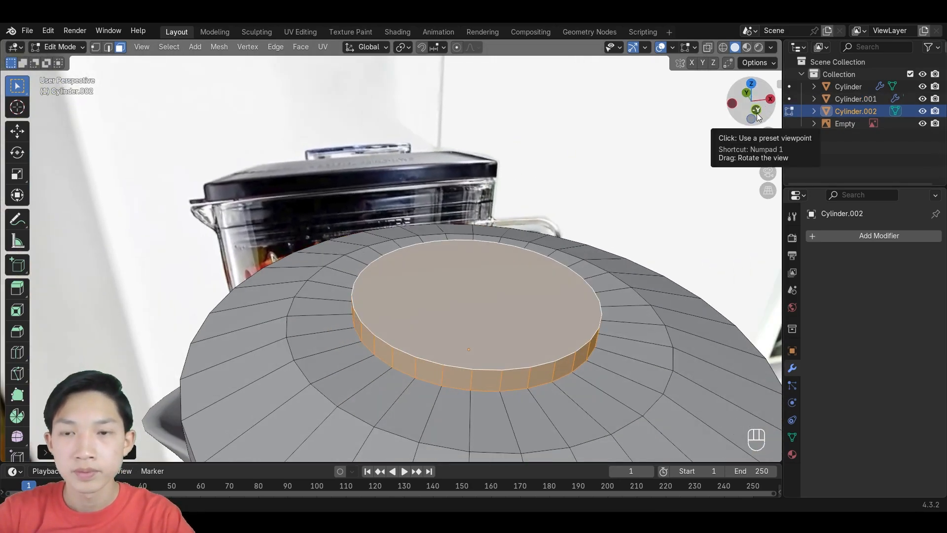
key("ctrl+z")
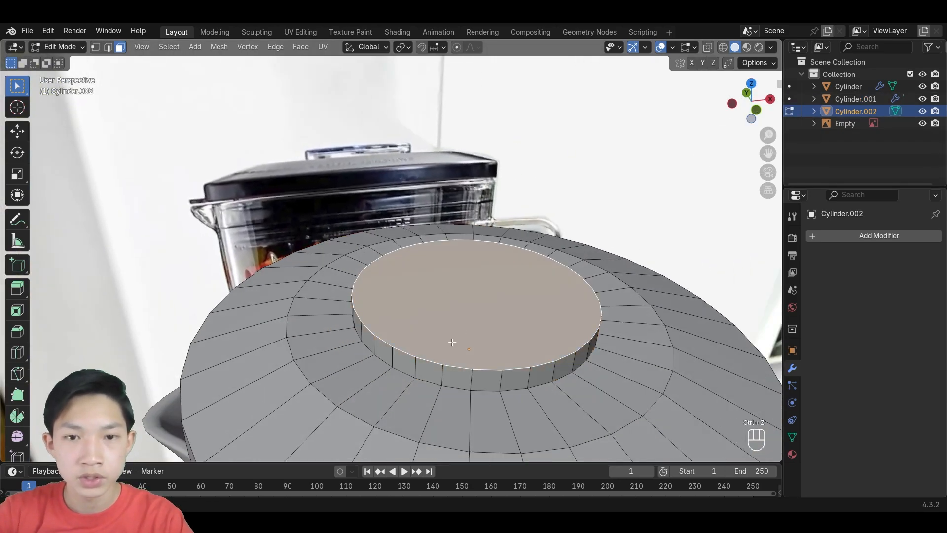
left_click(472, 377, "alt+shift")
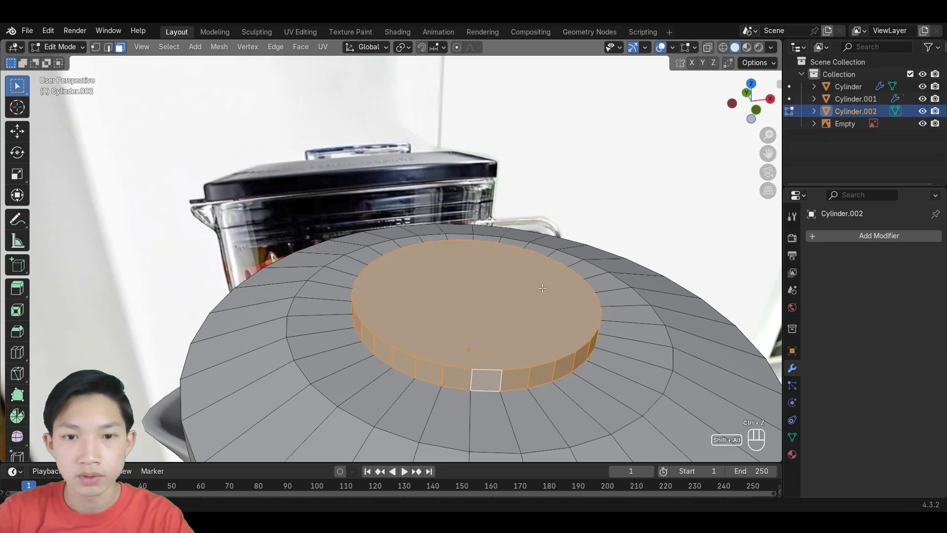
left_click(758, 111)
key("s")
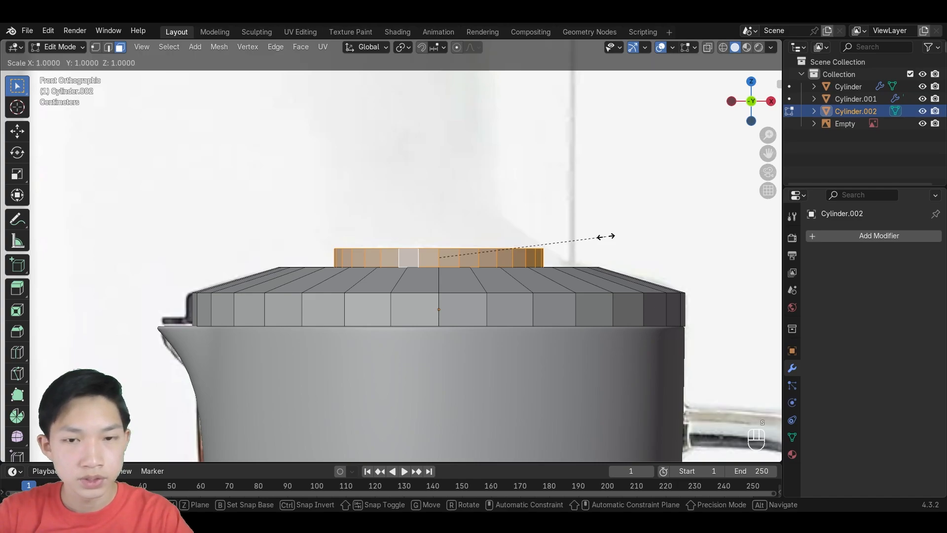
key("shift+z")
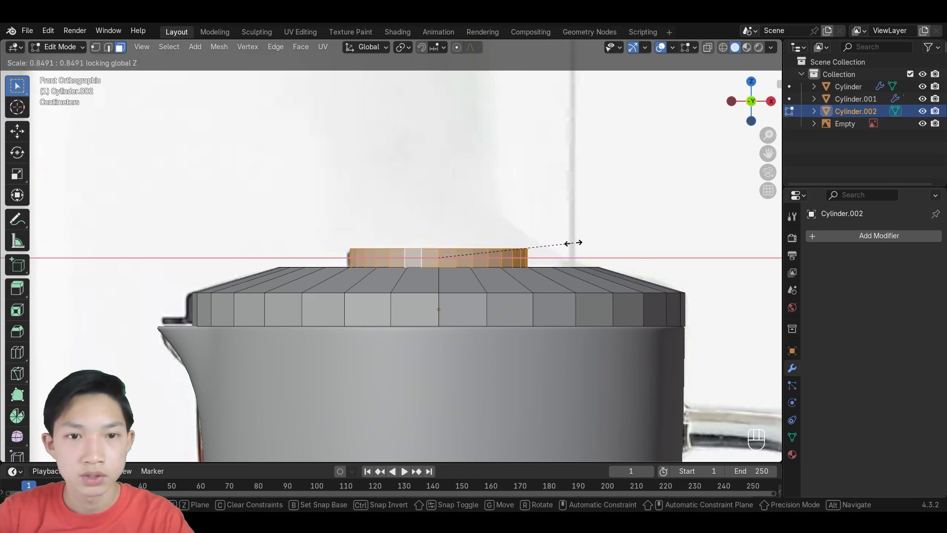
left_click(572, 245)
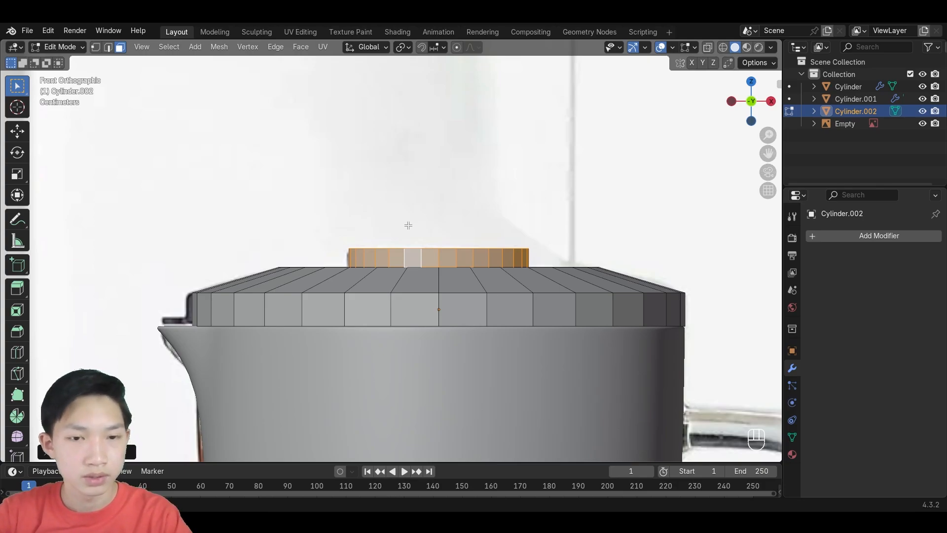
Return to Object Mode and add a level 2 Subdivision Surface modifier to the lid.
middle_click_drag(403, 220, 354, 312)
key("Tab")
key("Tab")
key("Tab")
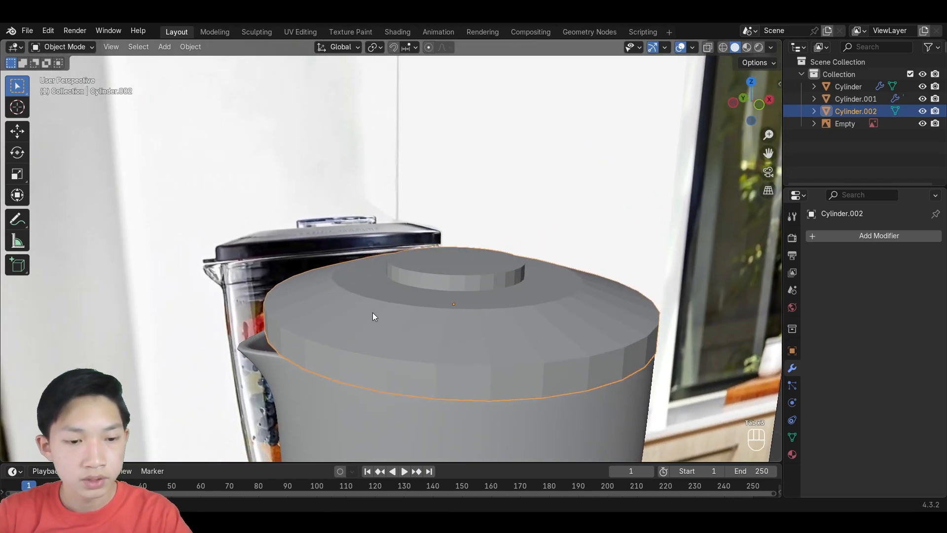
key("ctrl+2")
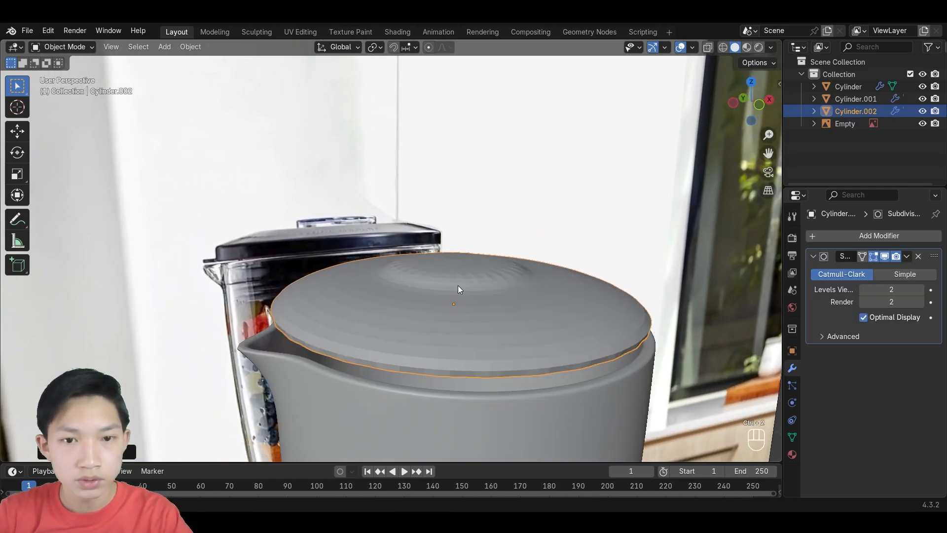
Bevel the upper and lower edge loops of the lid's outer rim by about 0.014 m with 4 segments.
key("Tab")
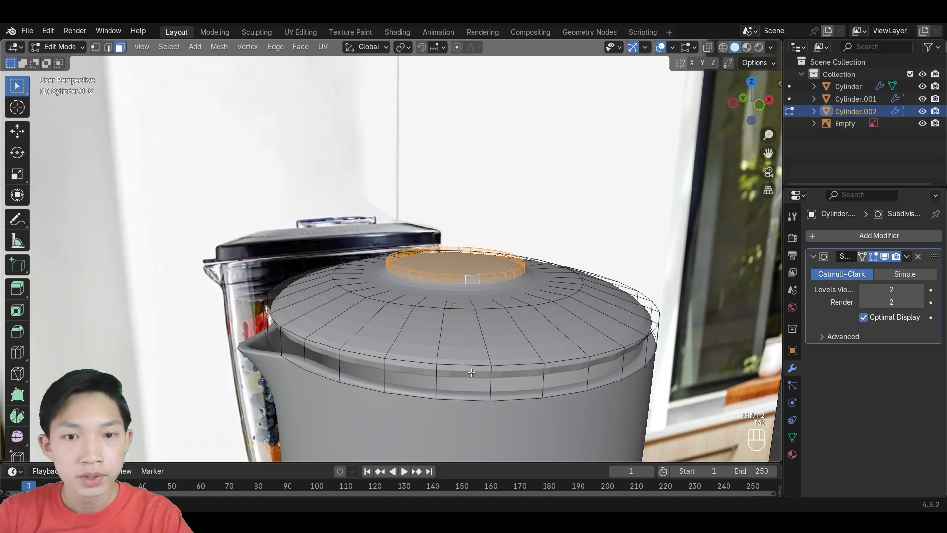
left_click(460, 398, "alt")
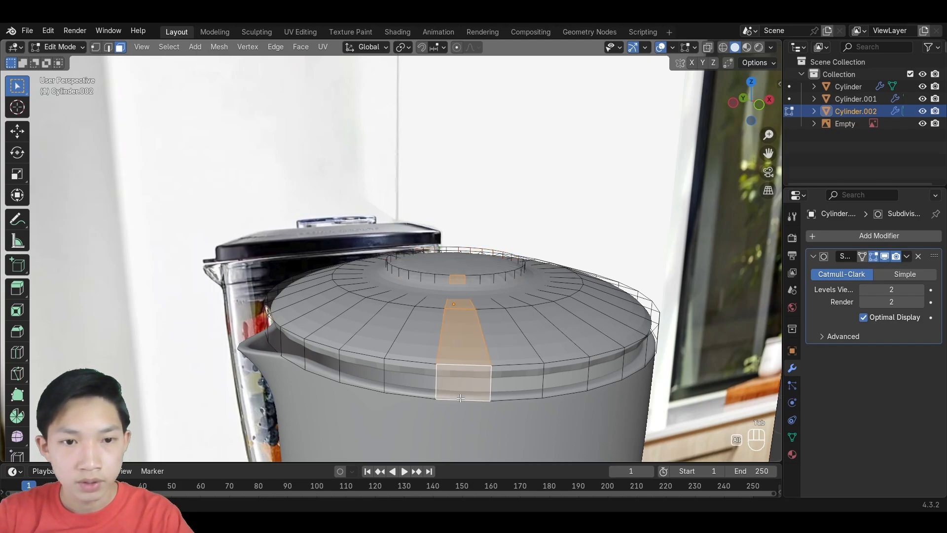
key("2")
left_click(460, 398, "alt")
left_click(462, 360, "alt+shift")
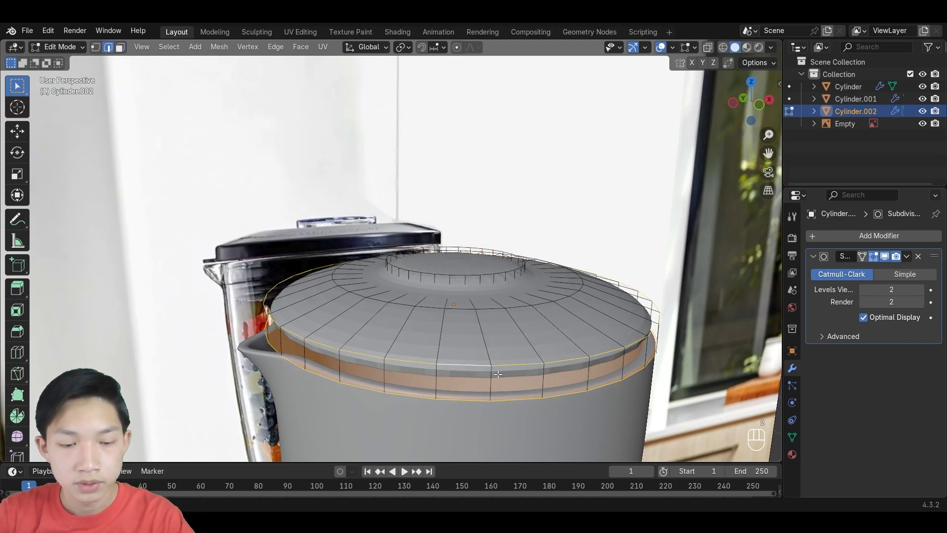
key("ctrl+b")
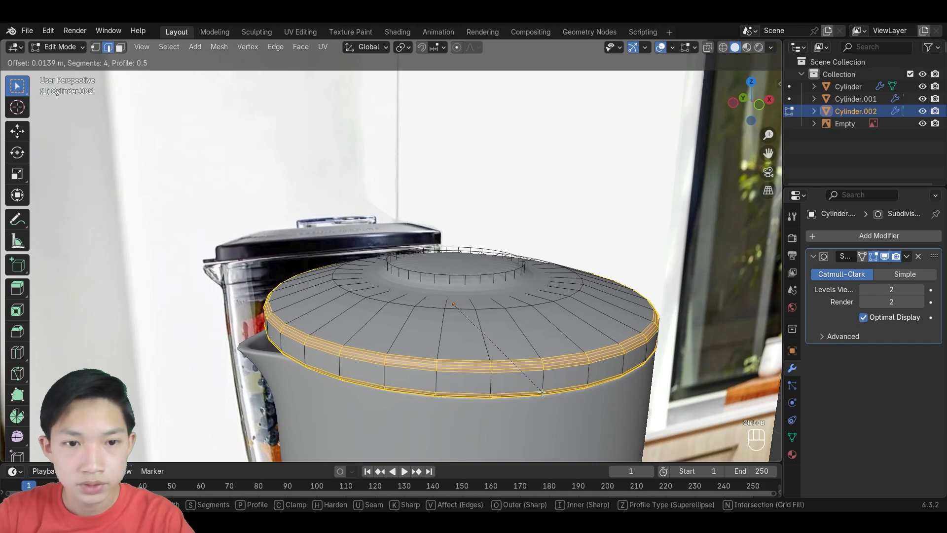
left_click(541, 393)
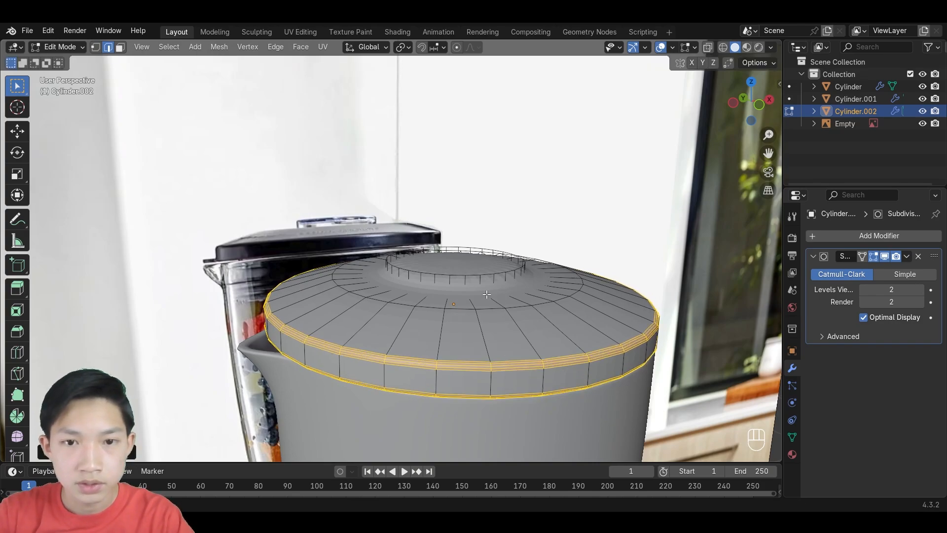
Bevel the cap's top edge loop by about 0.004 m with 4 segments.
scroll(487, 294, "up", 4)
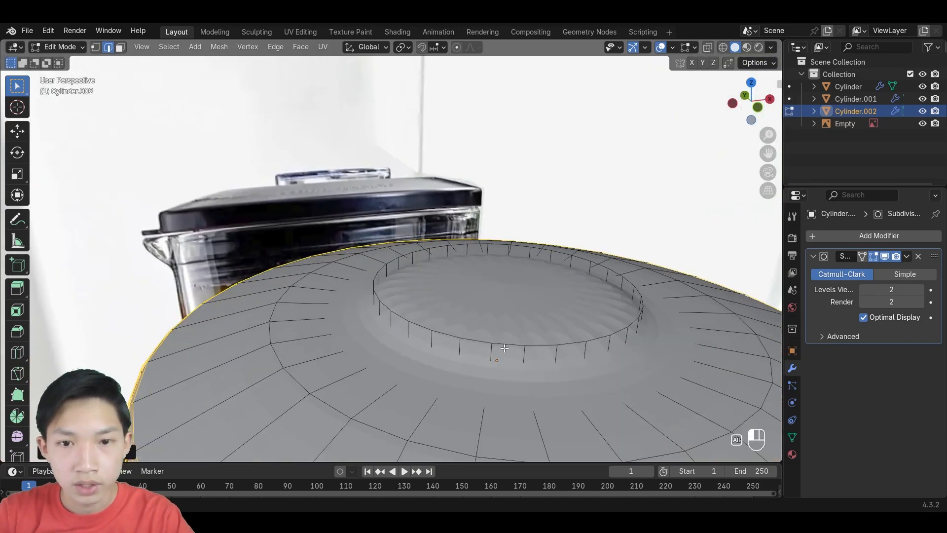
left_click(504, 348, "alt")
key("ctrl+b")
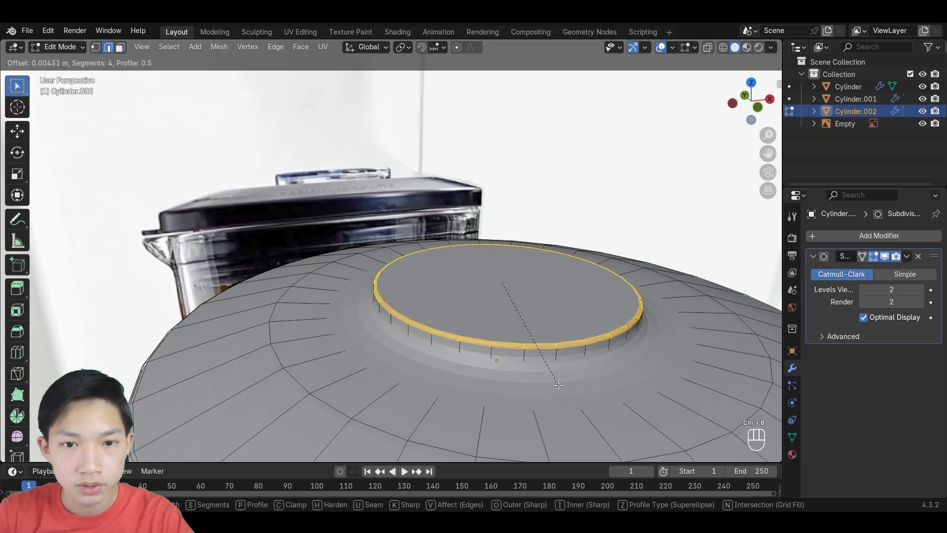
left_click(559, 385)
Crease the edge loop at the base of the cap, then return to Object Mode and inspect the smoothed lid.
key("alt+a")
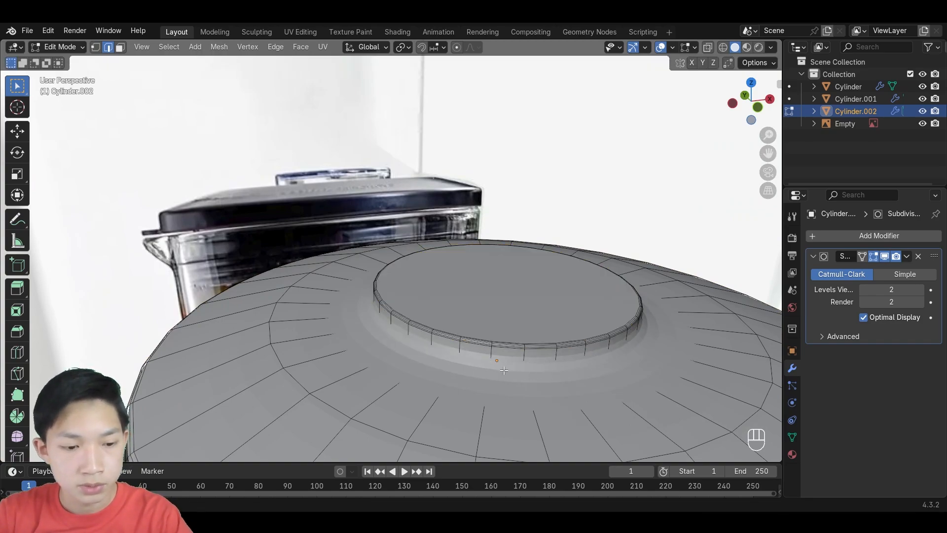
key("shift+e")
left_click(618, 436)
key("Tab")
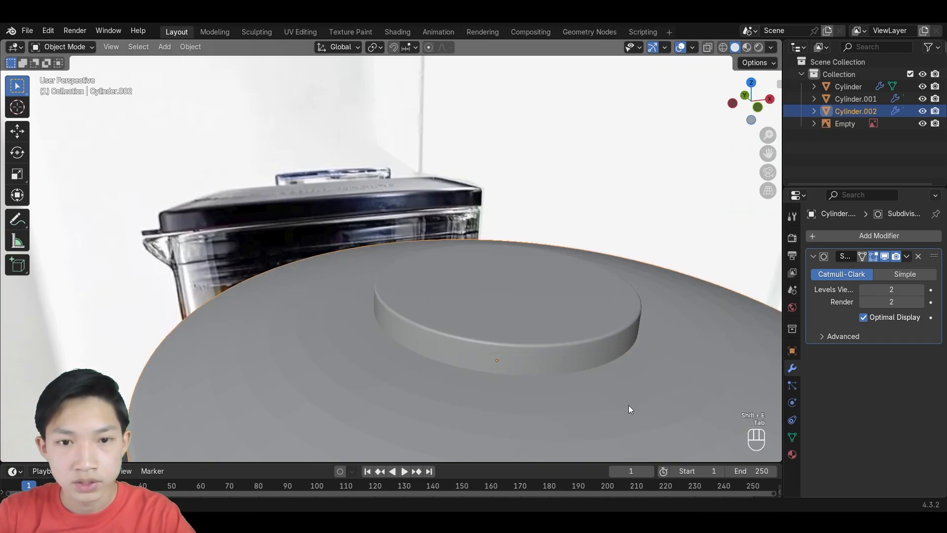
scroll(628, 407, "down", 2)
middle_click_drag(629, 407, 425, 362)
middle_click_drag(144, 273, 152, 247, "shift")
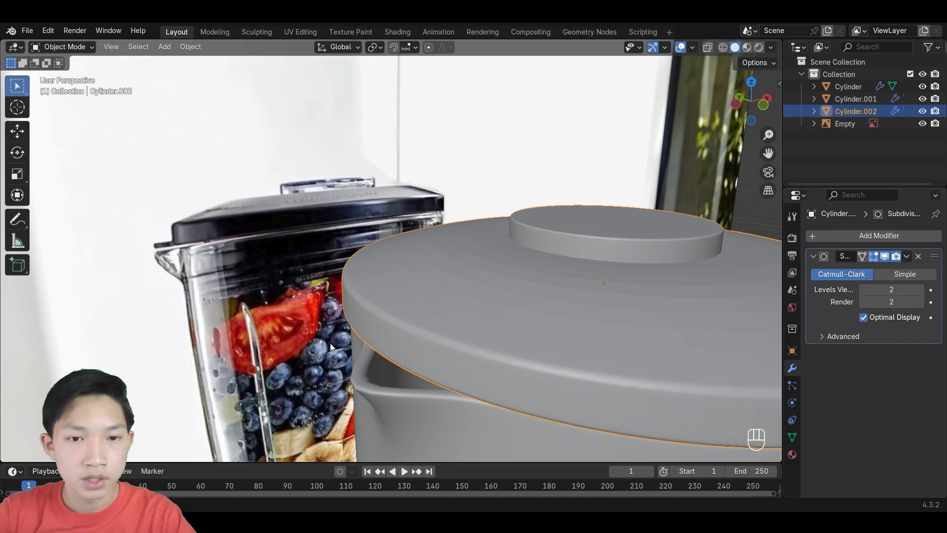
Select the narrow bevel faces along the lid's lower rim above the spout and extrude them outwards along X towards the spout tip.
key("Tab")
middle_click_drag(469, 392, 520, 383)
key("3")
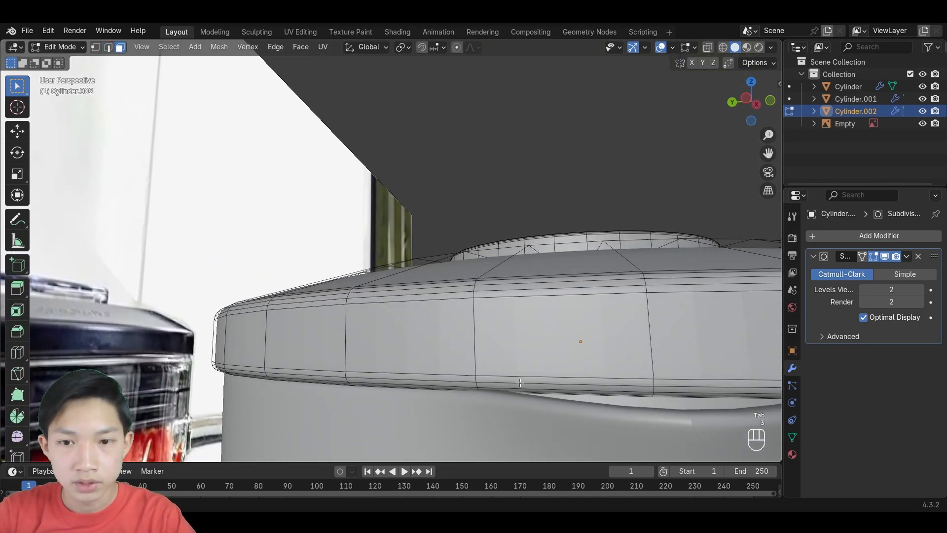
scroll(565, 424, "up", 2)
left_click(567, 417, "shift")
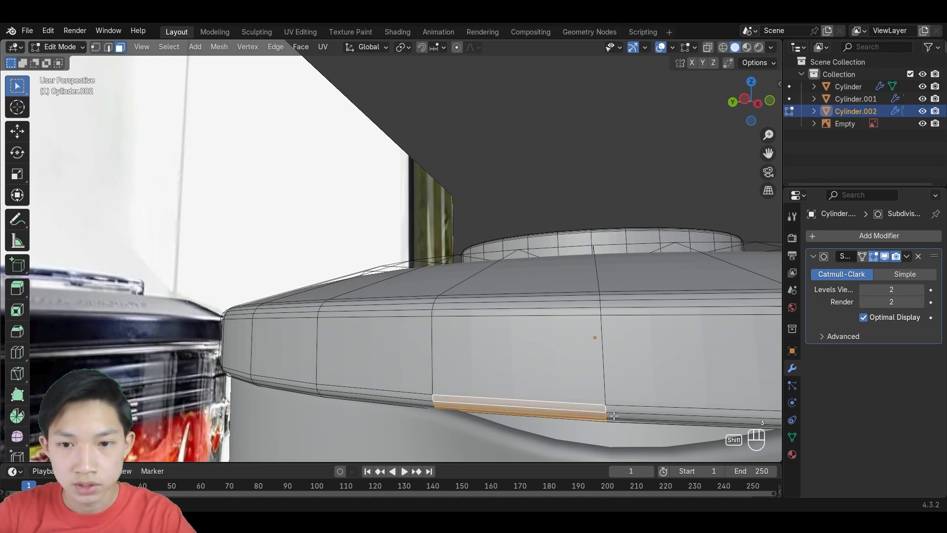
left_click(631, 412, "shift")
left_click(631, 412, "shift")
left_click(635, 416, "shift")
left_click(635, 411, "shift")
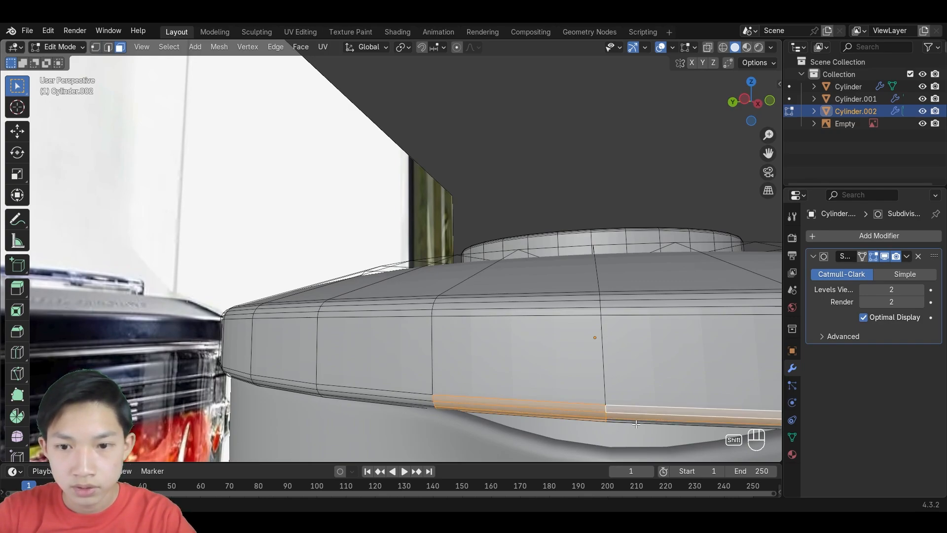
left_click(635, 419, "shift")
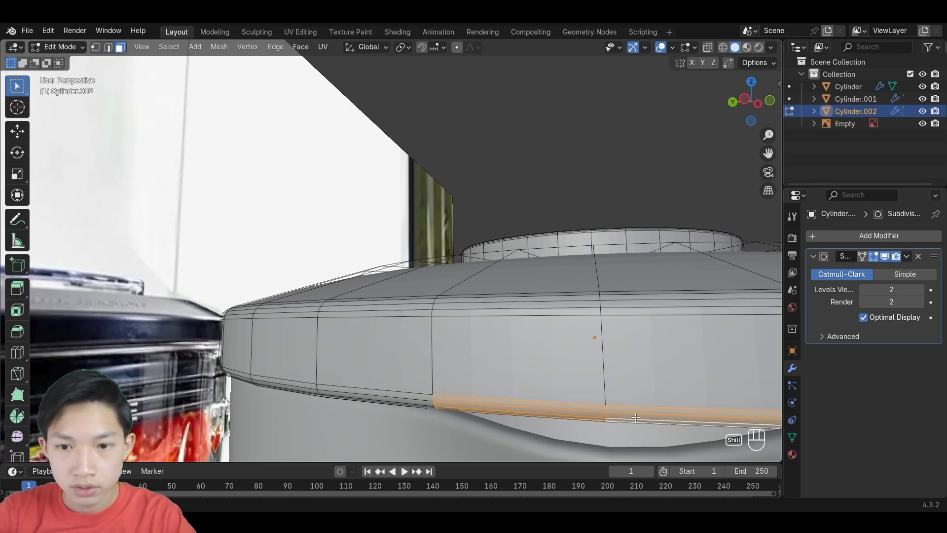
left_click(771, 100)
middle_click_drag(393, 310, 473, 296, "shift")
scroll(262, 359, "up", 2)
middle_click_drag(262, 360, 385, 337, "shift")
scroll(385, 337, "up", 2)
middle_click_drag(338, 389, 460, 254, "shift")
key("e")
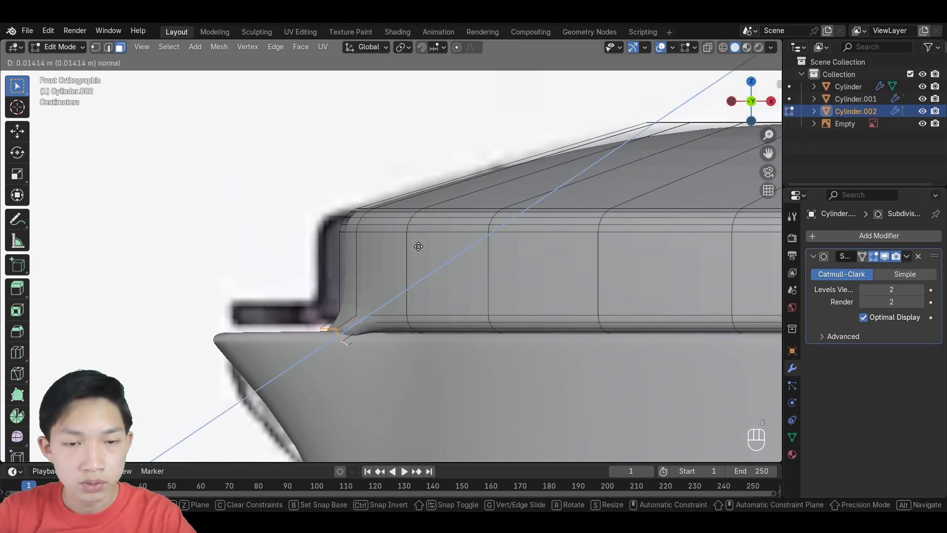
key("x")
left_click(347, 250)
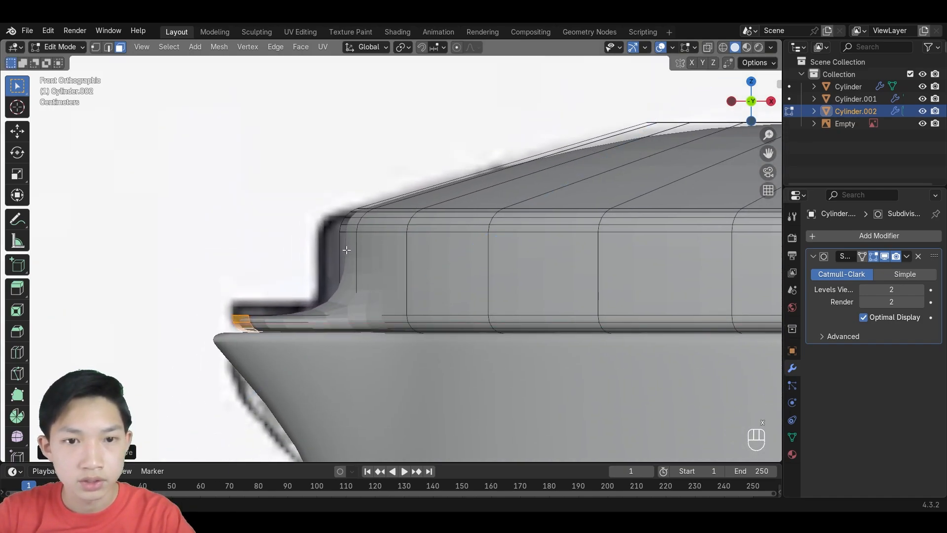
Move the extruded spout cover faces further out along X, just past the jar's spout tip.
scroll(382, 261, "down", 2)
scroll(415, 265, "up", 3)
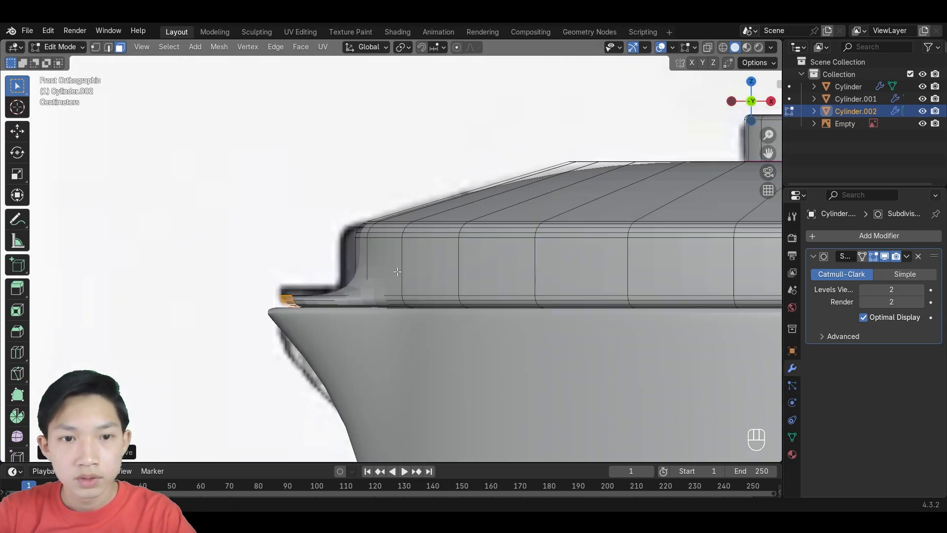
key("g")
key("x")
left_click(332, 268)
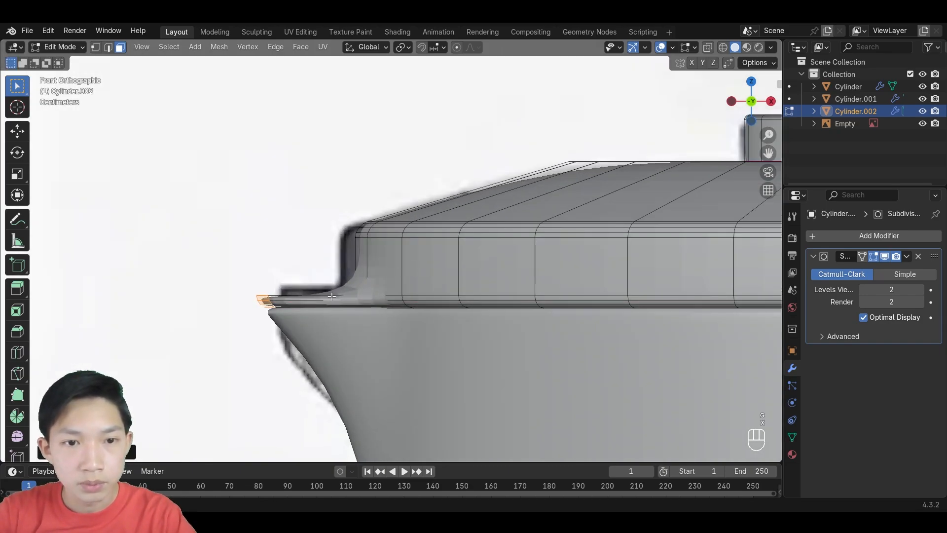
Flatten the spout cover's selected outer faces by scaling them to 0 along the global X axis.
middle_click_drag(332, 269, 493, 314)
key("s")
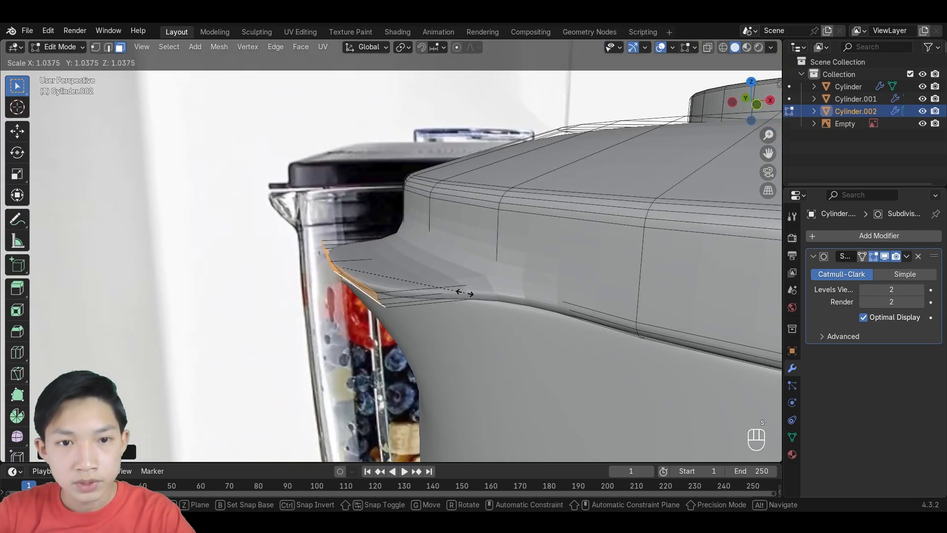
key("x")
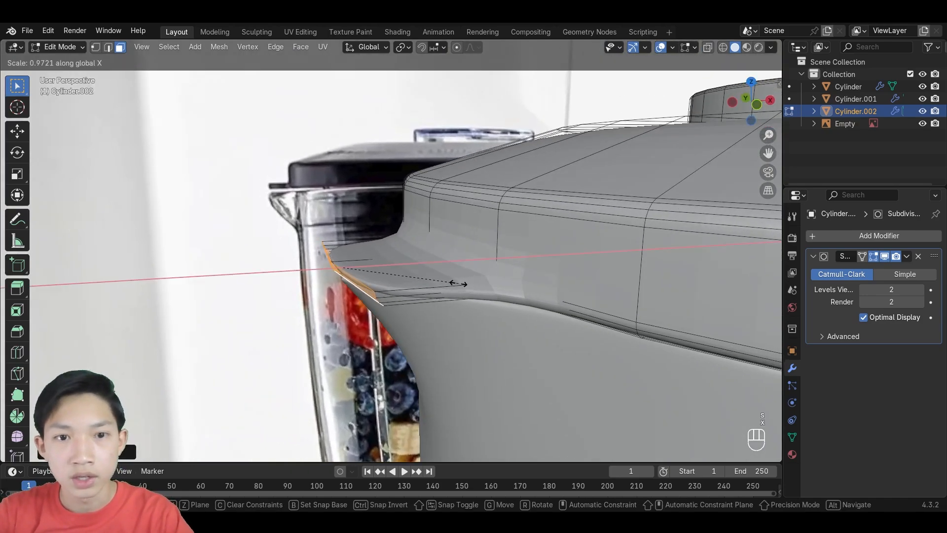
key("KP_0")
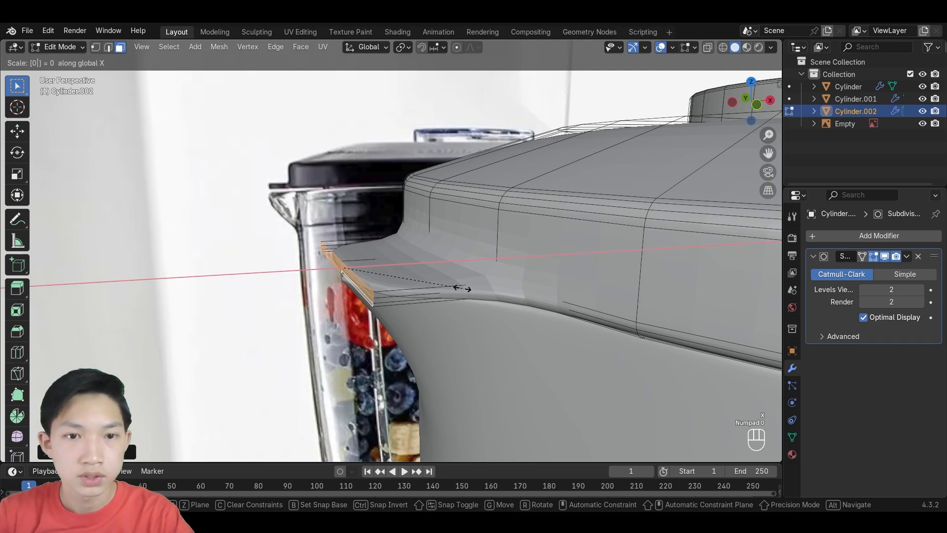
left_click(462, 288)
middle_click_drag(462, 289, 365, 329)
Select the vertical corner edges at both ends of the spout cover's tip and move them back towards the lid along X.
key("2")
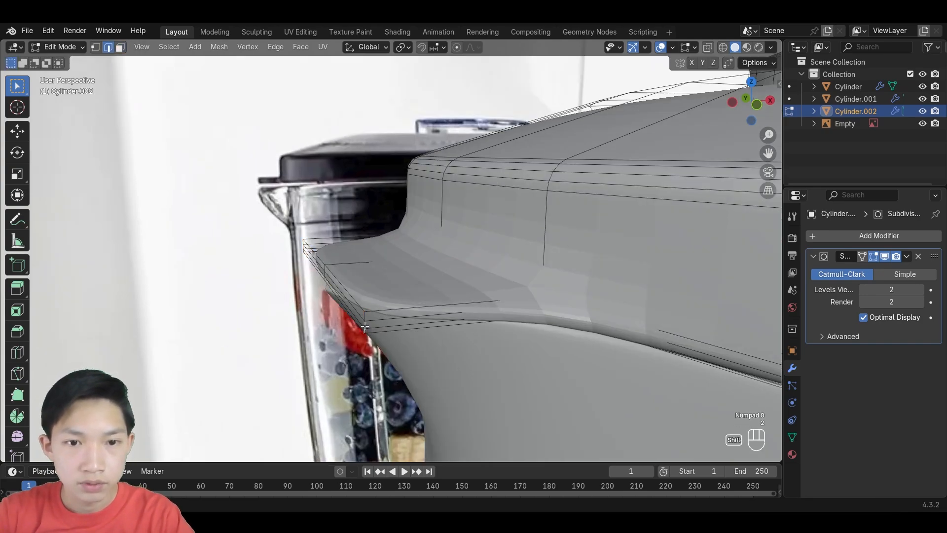
left_click(364, 319, "shift")
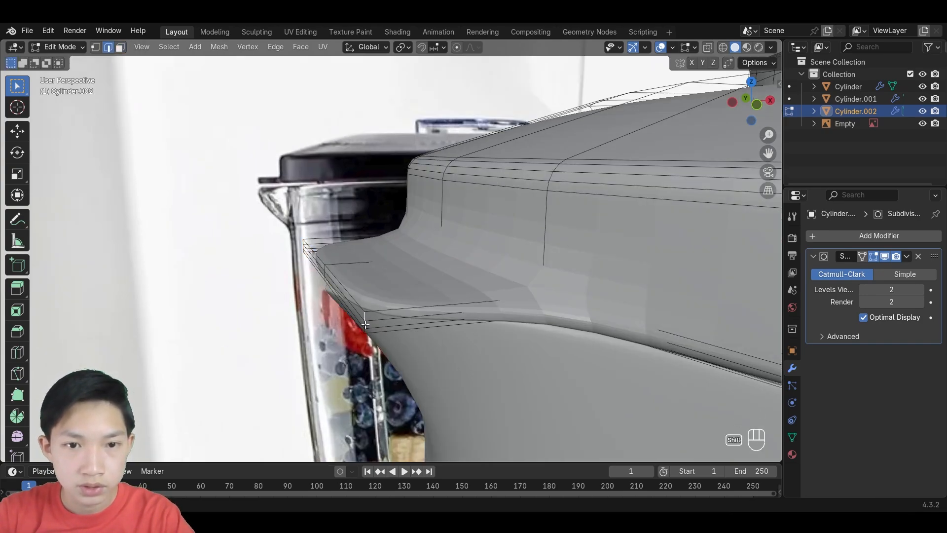
key("ctrl+z")
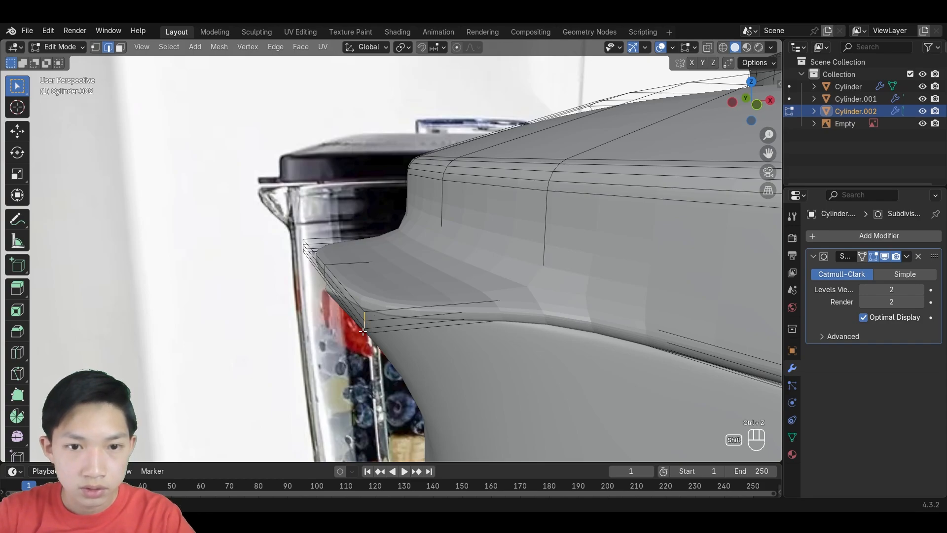
middle_click_drag(364, 331, 468, 296)
middle_click_drag(552, 326, 557, 387)
key("g")
key("x")
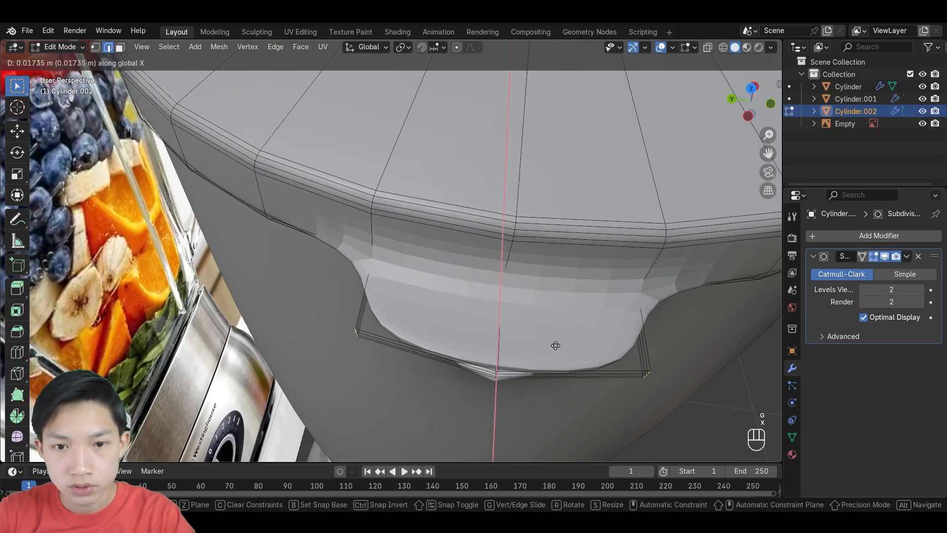
key("y")
key("x")
left_click(561, 296)
Bring the two corner edge groups closer together along Y and adjust them along X to follow the jar's spout outline.
key("g")
key("x")
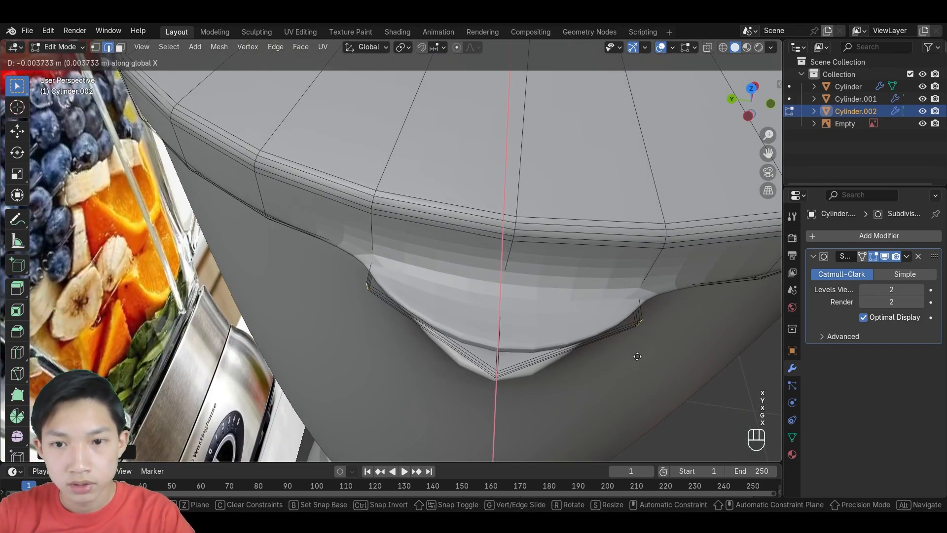
key("s")
key("x")
key("y")
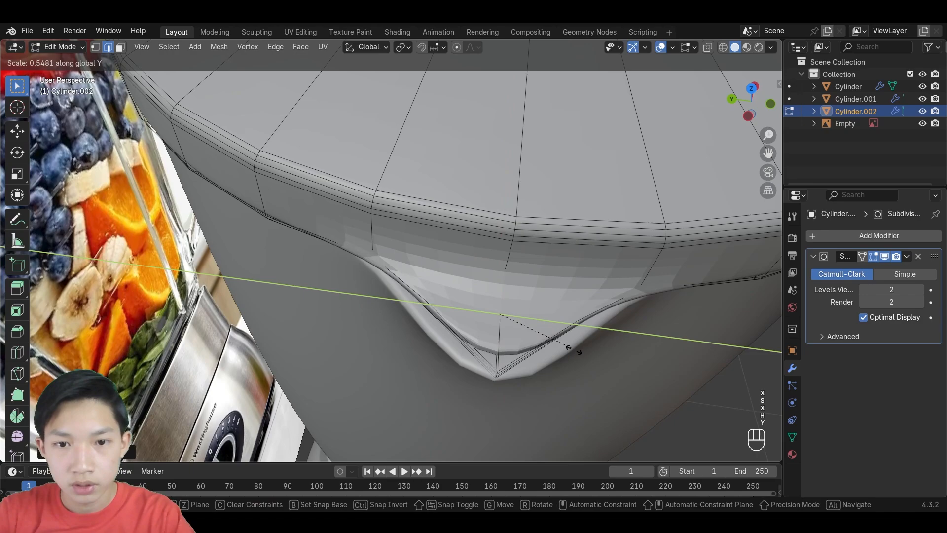
key("g")
key("x")
left_click(591, 371)
key("s")
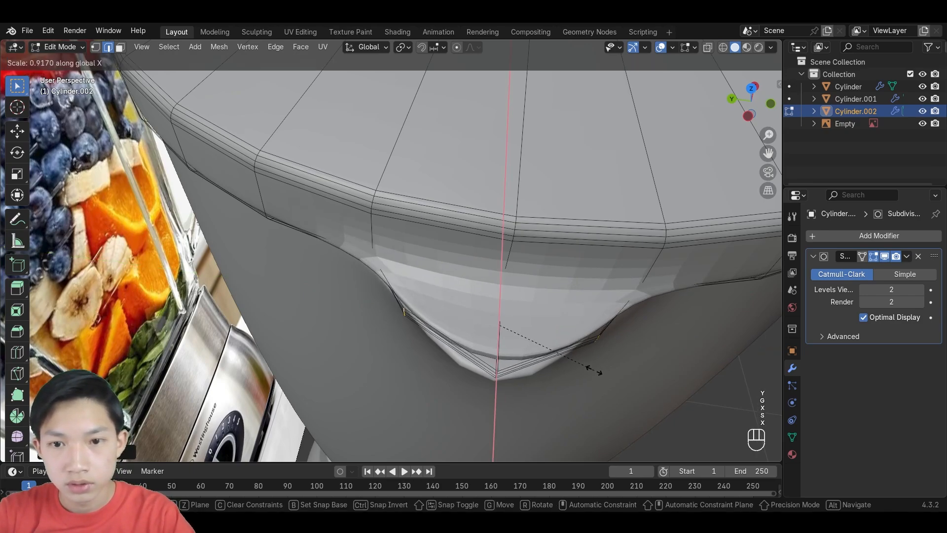
key("x")
key("y")
left_click(584, 366)
Select the vertical edges at the middle of the cover's tip, move them outwards along X past the jar's spout, and leave Edit Mode.
middle_click_drag(495, 381, 523, 372)
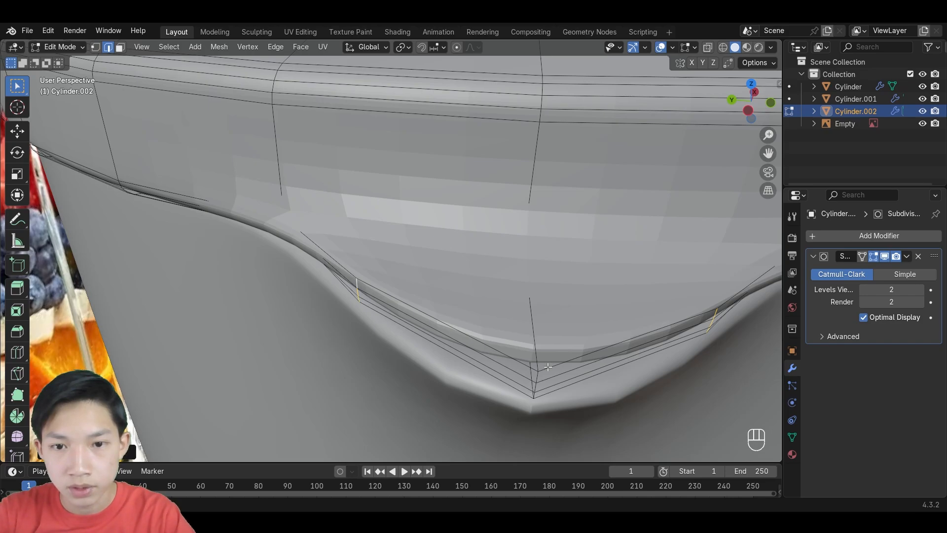
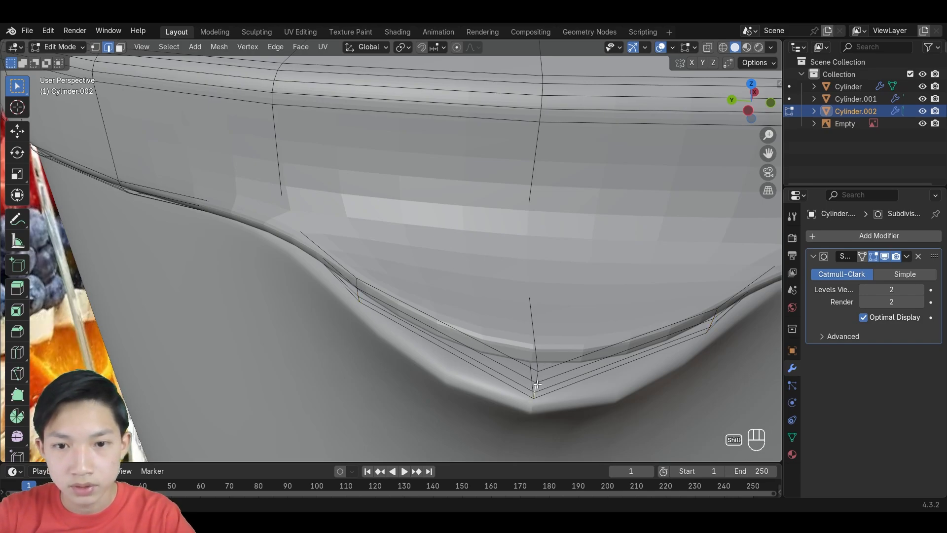
middle_click_drag(541, 379, 542, 406)
scroll(543, 407, "down", 2)
key("g")
key("x")
key("y")
key("x")
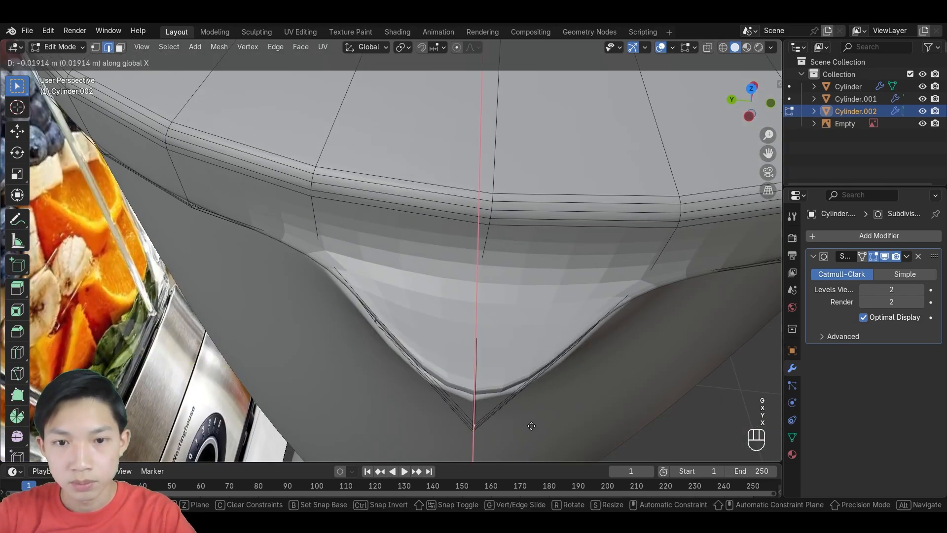
left_click(588, 384)
scroll(587, 384, "down", 5)
key("Tab")
Crease the edges where the lid's side wall meets the top of the spout cover.
middle_click_drag(419, 291, 486, 299)
left_click(624, 253)
middle_click_drag(624, 253, 582, 230)
scroll(486, 253, "up", 4)
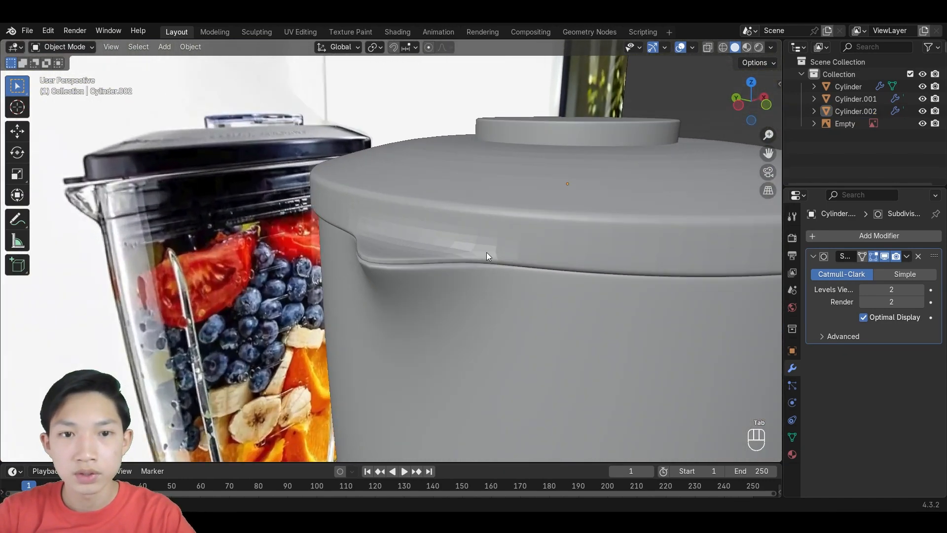
mouse_move(372, 220)
middle_mouse_down()
mouse_move(486, 256)
mouse_move(367, 238)
middle_mouse_up()
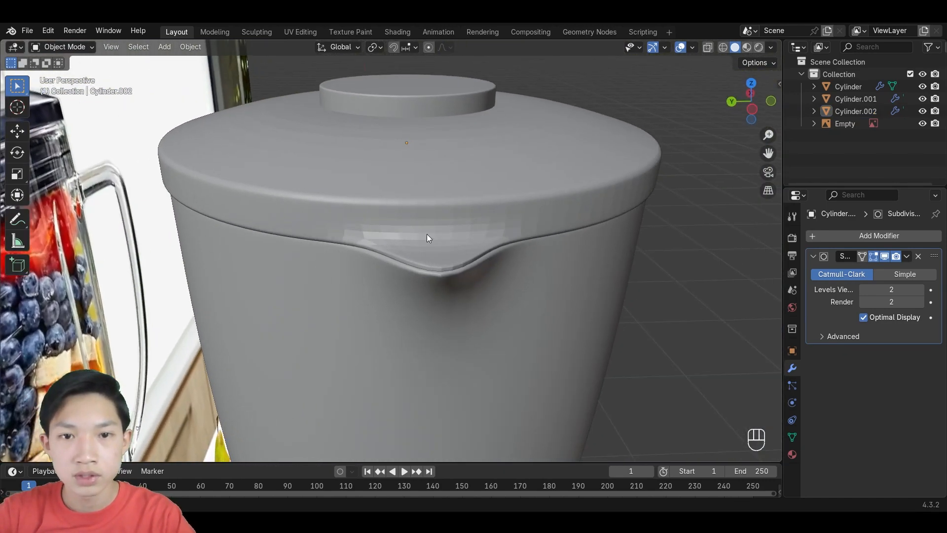
scroll(455, 232, "up", 2)
key("Tab")
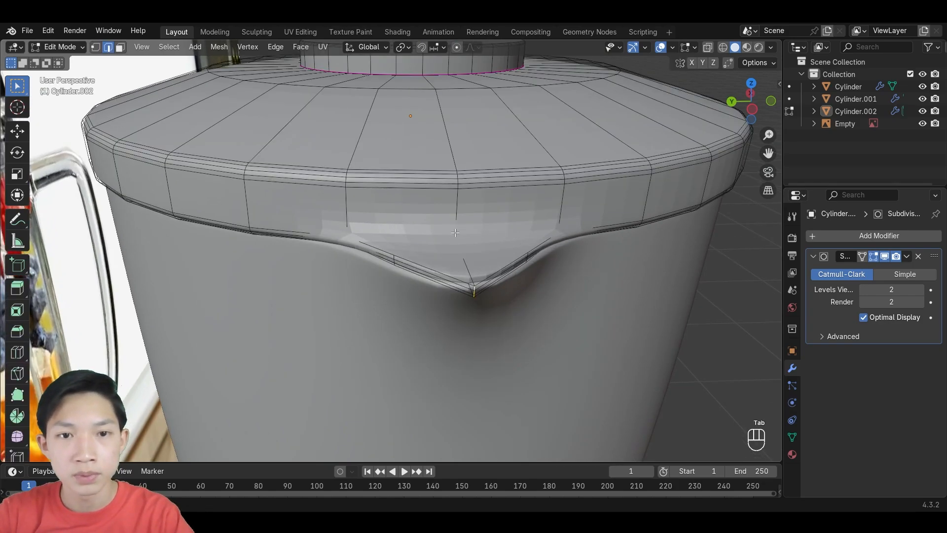
scroll(407, 265, "up", 3)
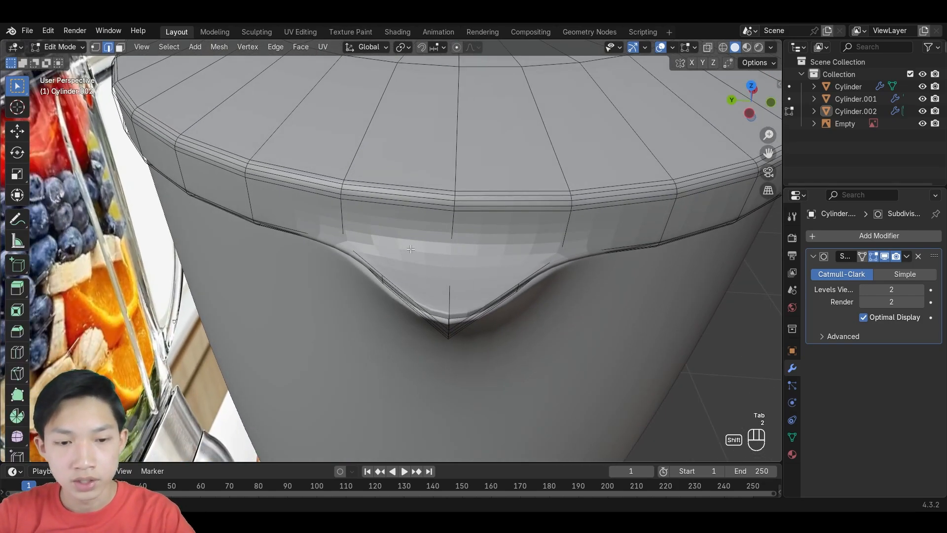
key("shift+e")
left_click(598, 377)
Select the short curved edges at both ends of the spout cover's base in X-ray view and crease them.
key("Tab")
middle_click_drag(547, 348, 474, 297)
scroll(473, 297, "up", 3)
key("Tab")
scroll(607, 275, "up", 1)
key("alt+z")
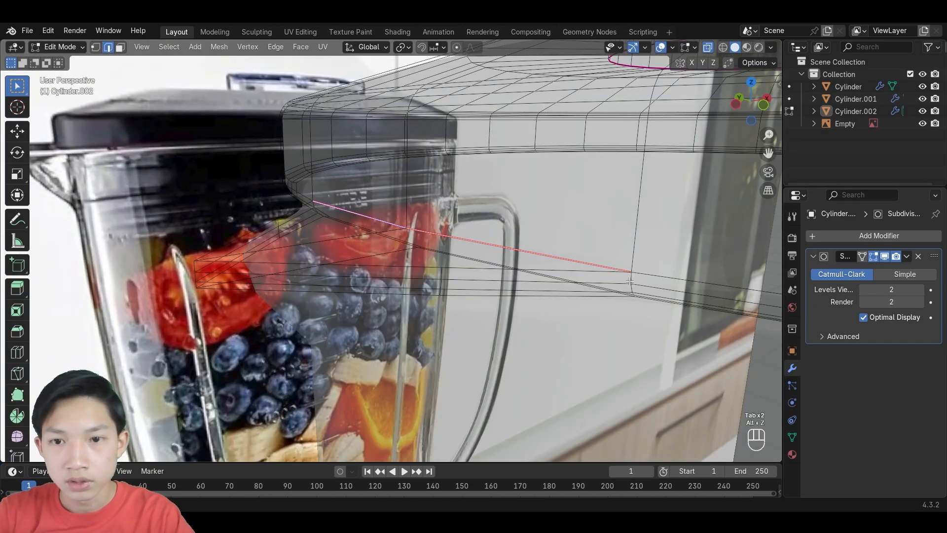
left_click(626, 277)
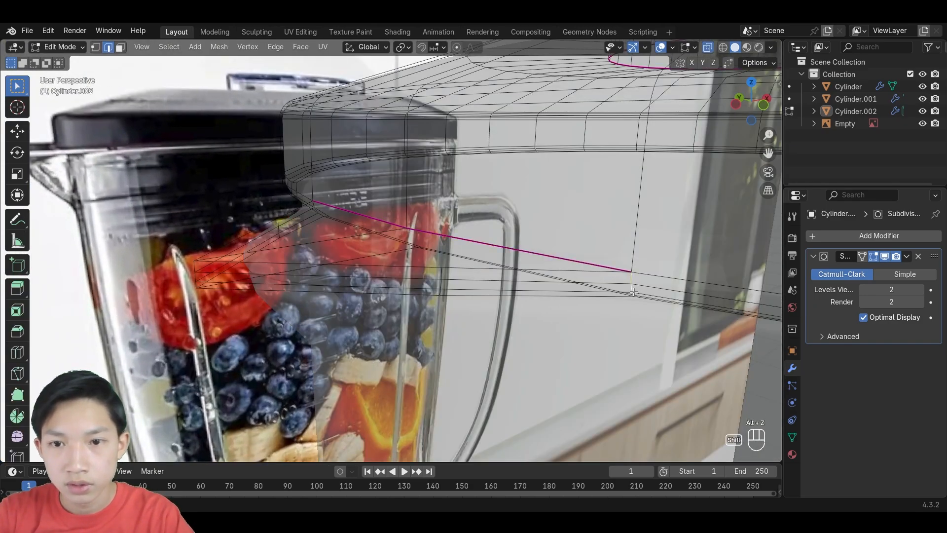
middle_click_drag(637, 293, 625, 269)
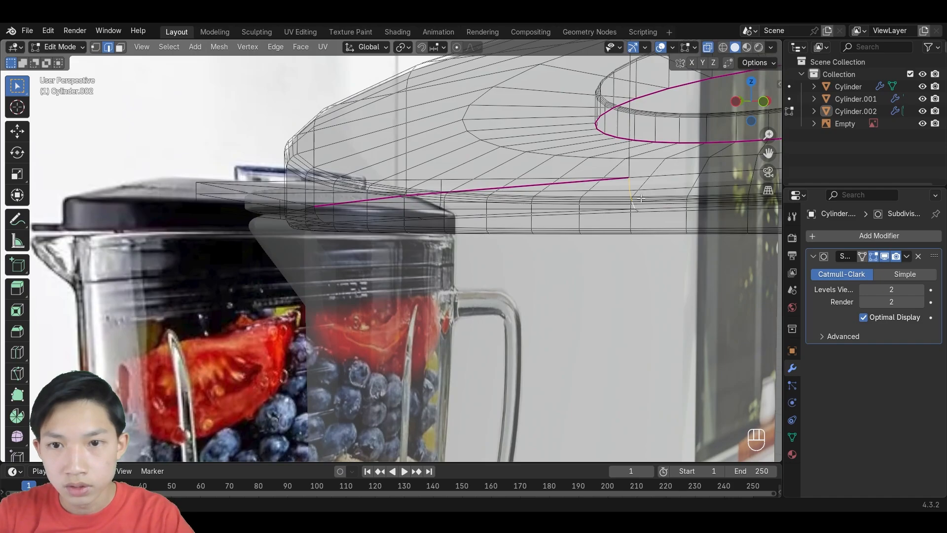
middle_click_drag(637, 210, 402, 187)
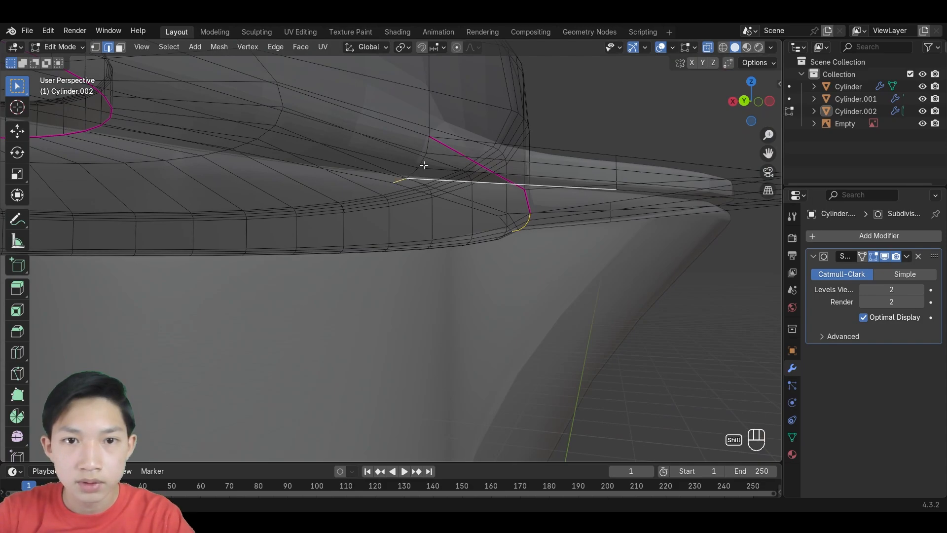
key("ctrl+z")
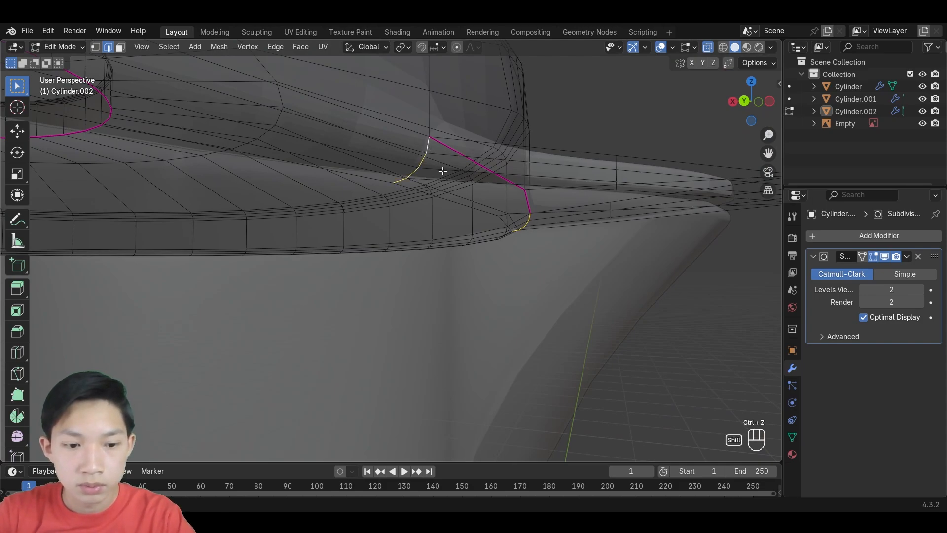
key("shift+e")
left_click(536, 144)
Return to Object Mode, turn off X-ray, and apply Shade Auto Smooth to the lid with a 30° angle.
key("Tab")
middle_click_drag(533, 198, 411, 299)
key("alt+z")
middle_click_drag(711, 257, 523, 208)
scroll(607, 230, "down", 2)
scroll(522, 210, "down", 7)
middle_click_drag(523, 328, 478, 258)
scroll(477, 259, "up", 3)
left_click(477, 258)
right_click(478, 258)
left_click(478, 258)
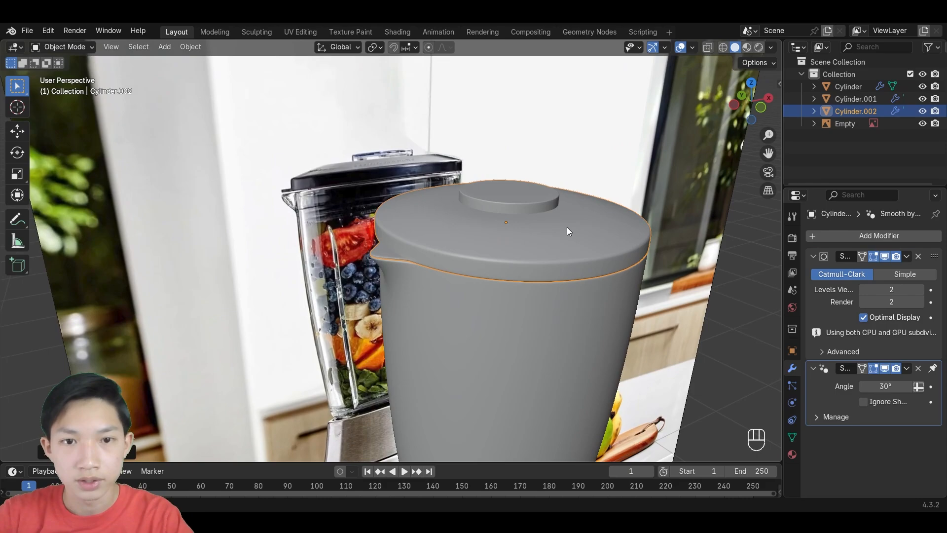
Examine the whole blender model from several sides against the reference photo, including the jar's handle area.
scroll(566, 227, "down", 3)
left_click(647, 252)
middle_click_drag(682, 221, 615, 193)
scroll(615, 193, "down", 2)
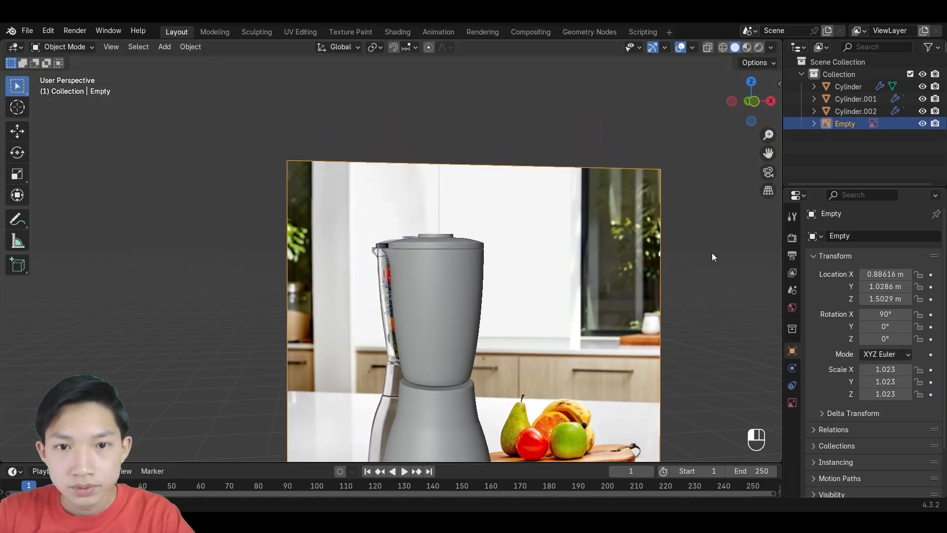
left_click(712, 253)
middle_click_drag(712, 252, 626, 213)
scroll(596, 179, "down", 2)
scroll(625, 212, "up", 4)
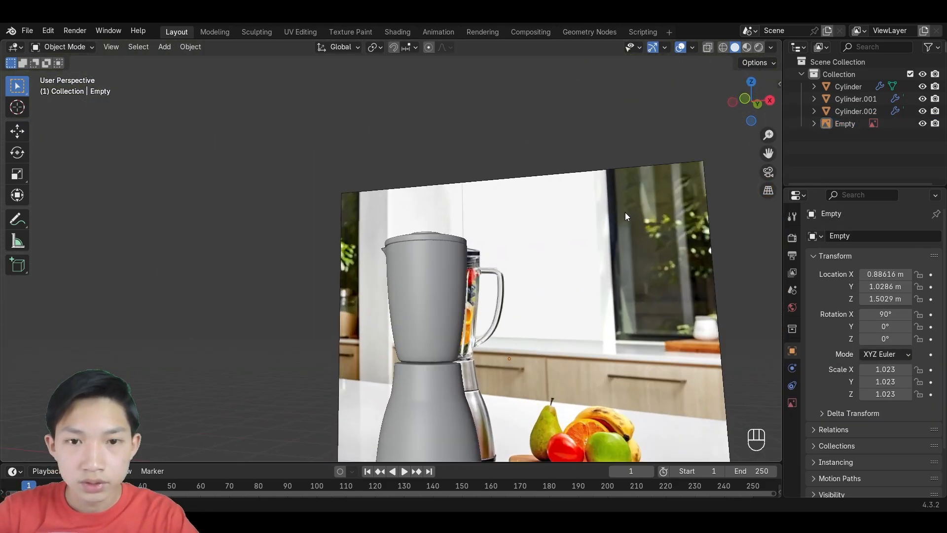
middle_click_drag(518, 298, 532, 325)
scroll(569, 298, "up", 4)
middle_click_drag(569, 298, 454, 120, "shift")
scroll(440, 236, "down", 1)
left_click(439, 242)
key("g")
right_click(418, 250)
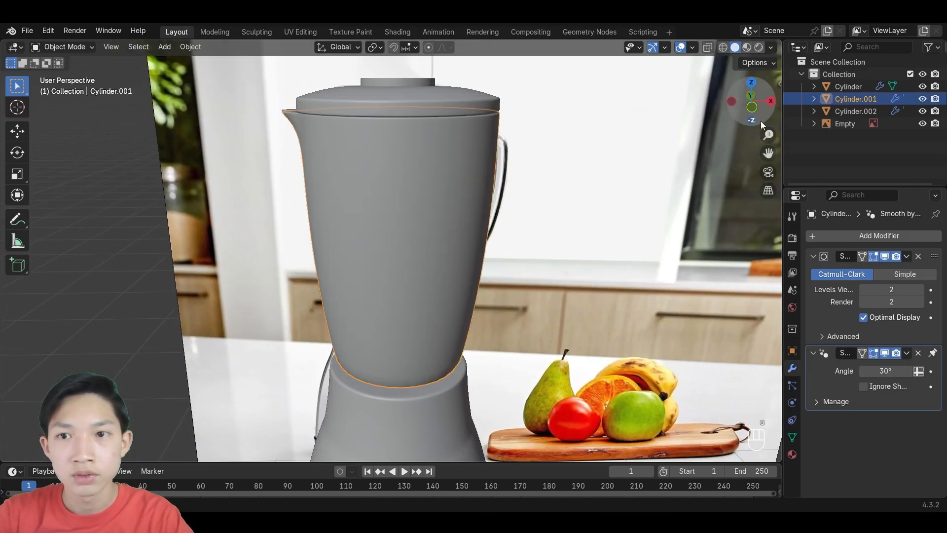
Add a mesh cylinder for the handle in front view and raise it along Z to the jar's lower part.
left_click(752, 108)
scroll(427, 246, "up", 3)
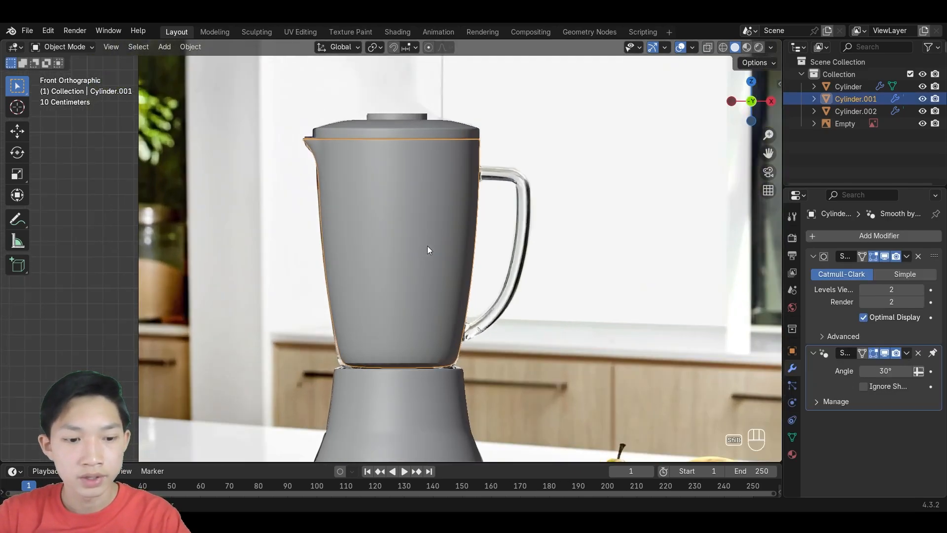
key("shift+a")
mouse_move(427, 245)
left_click(477, 307)
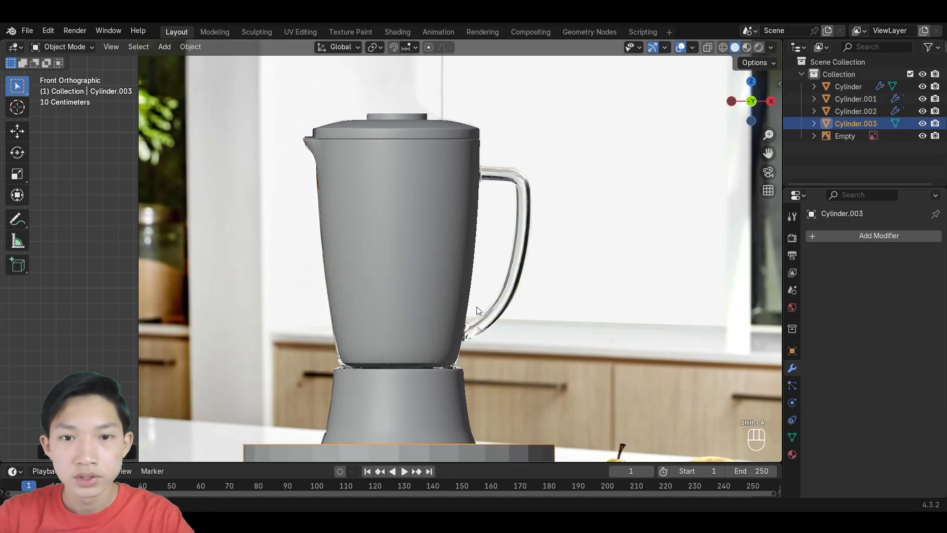
key("g")
key("z")
left_click(598, 107)
Scale the cylinder down and move it along X to the handle's lower end beside the jar.
key("s")
left_click(449, 331)
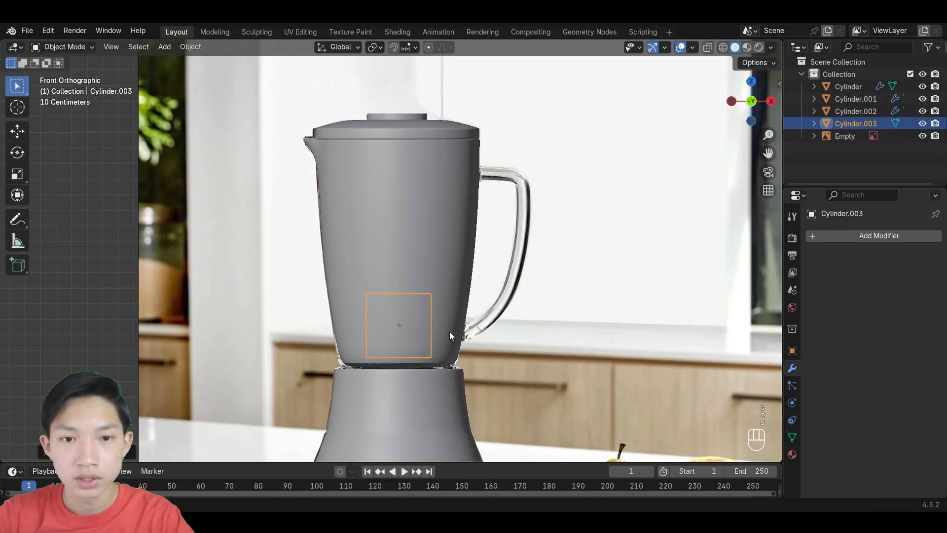
key("g")
key("x")
left_click(604, 324)
scroll(617, 338, "up", 5)
middle_click_drag(616, 338, 437, 201, "shift")
key("s")
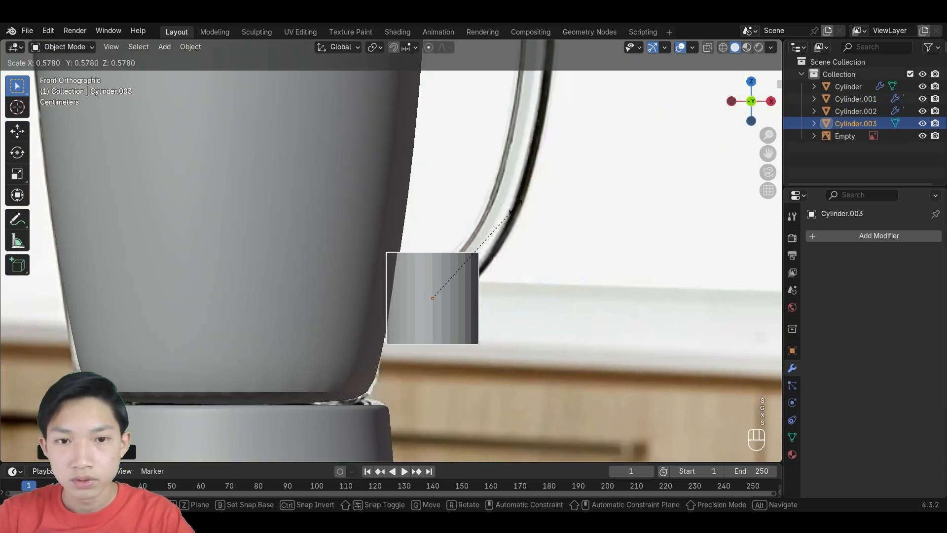
left_click(462, 264)
Tilt and shrink the cylinder to the handle's thickness, and place it where the handle meets the jar.
key("r")
left_click(491, 316)
key("s")
left_click(505, 320)
key("g")
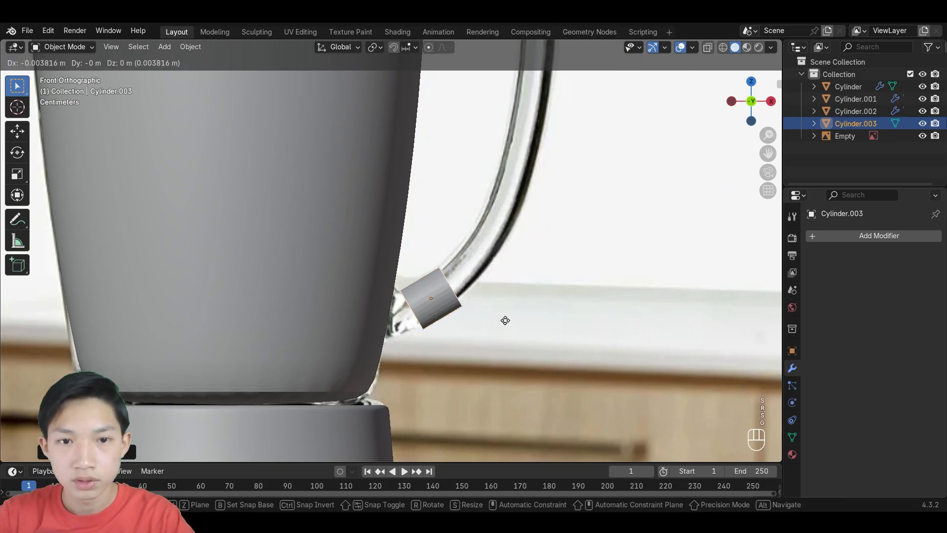
left_click(469, 333)
Refine the cylinder's angle and size, and reposition it partly inside the jar wall at the handle's lower joint.
key("r")
left_click(464, 363)
key("s")
left_click(450, 352)
key("g")
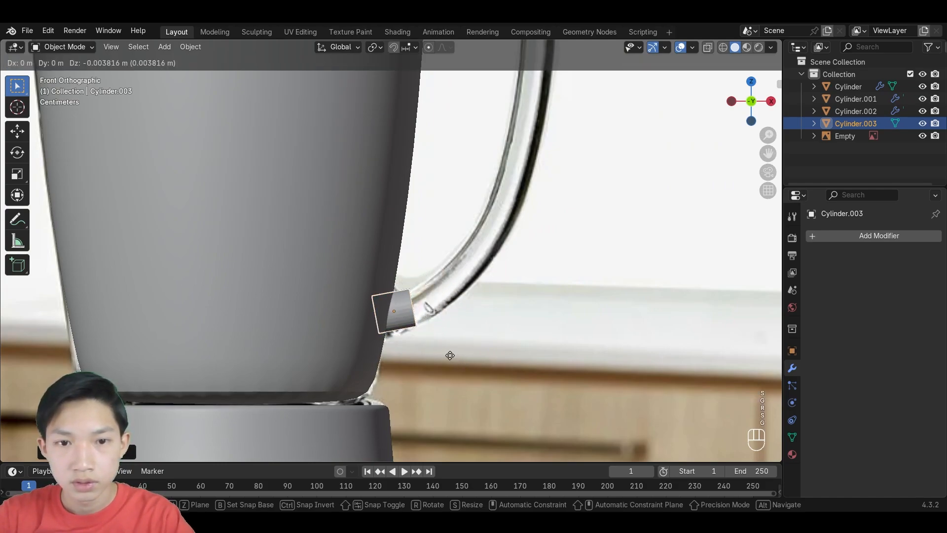
left_click(449, 362)
key("g")
left_click(458, 351)
Fine-tune the cylinder's tilt and position so its outer end lines up with the start of the handle's curve.
key("r")
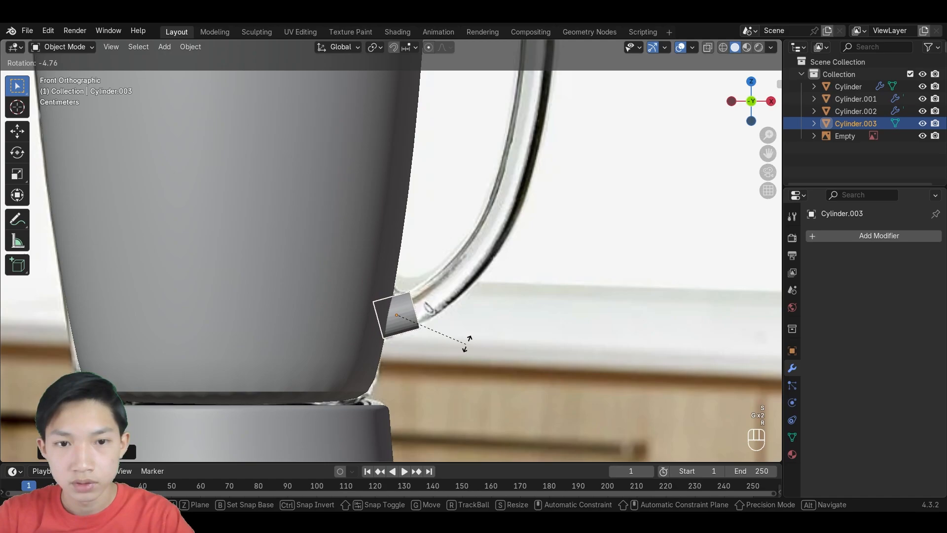
left_click(468, 342)
key("g")
left_click(468, 345)
key("g")
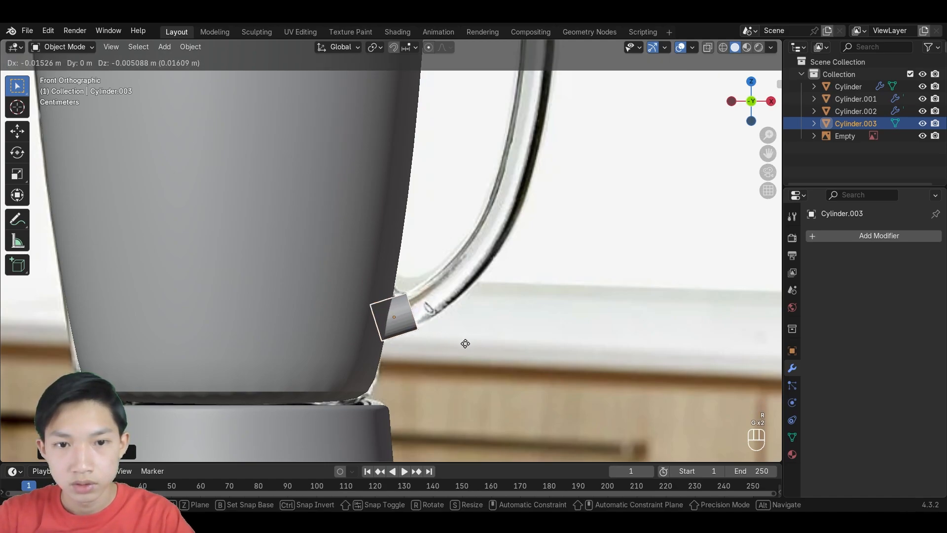
left_click(465, 343)
scroll(468, 334, "up", 2)
scroll(447, 312, "up", 2)
scroll(451, 286, "up", 1)
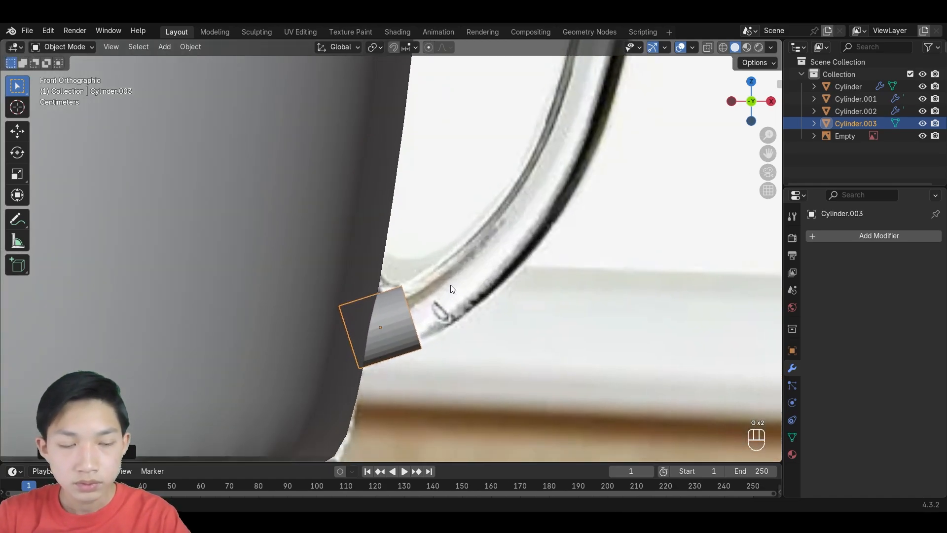
Select the cylinder's inner end face in see-through front view and rotate and move it toward the jar's sloped wall.
key("Tab")
scroll(451, 285, "down", 5)
middle_click_drag(450, 301, 435, 347)
key("3")
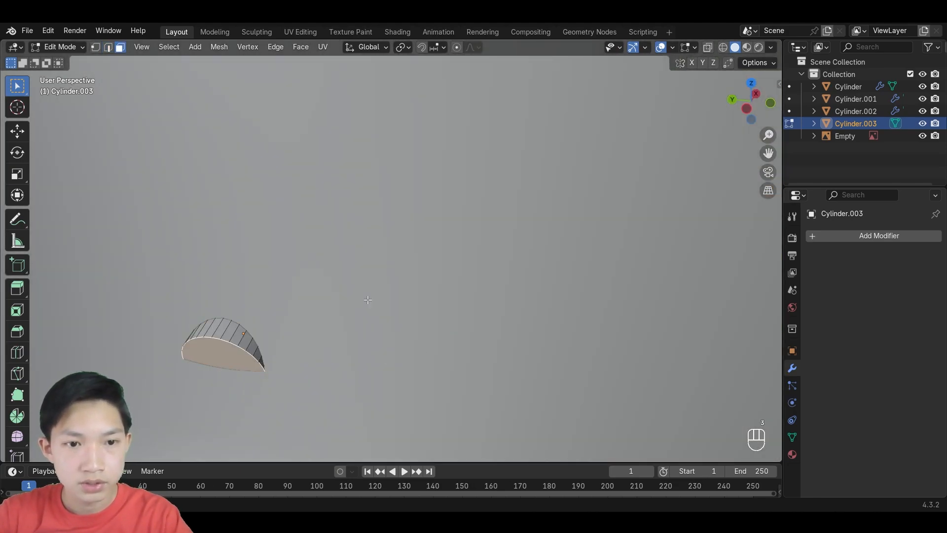
left_click(771, 103)
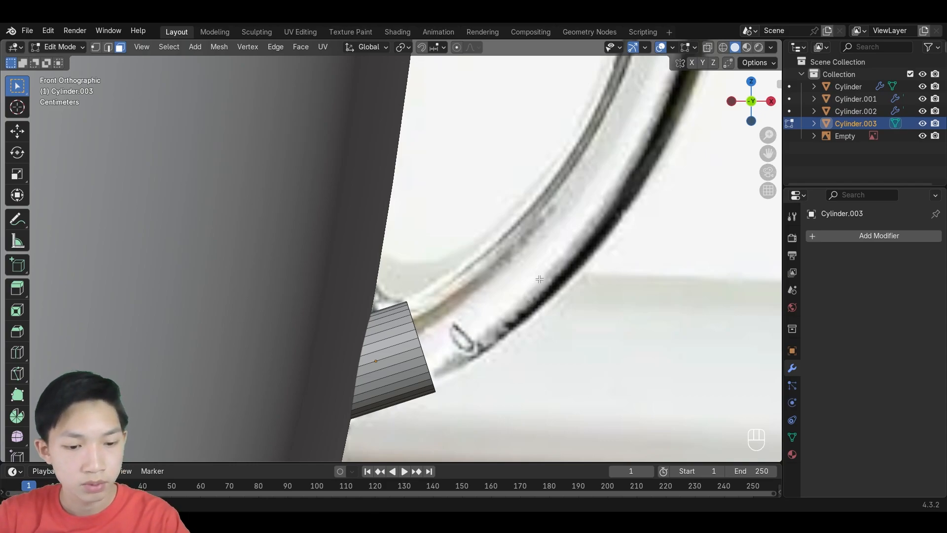
key("alt+z")
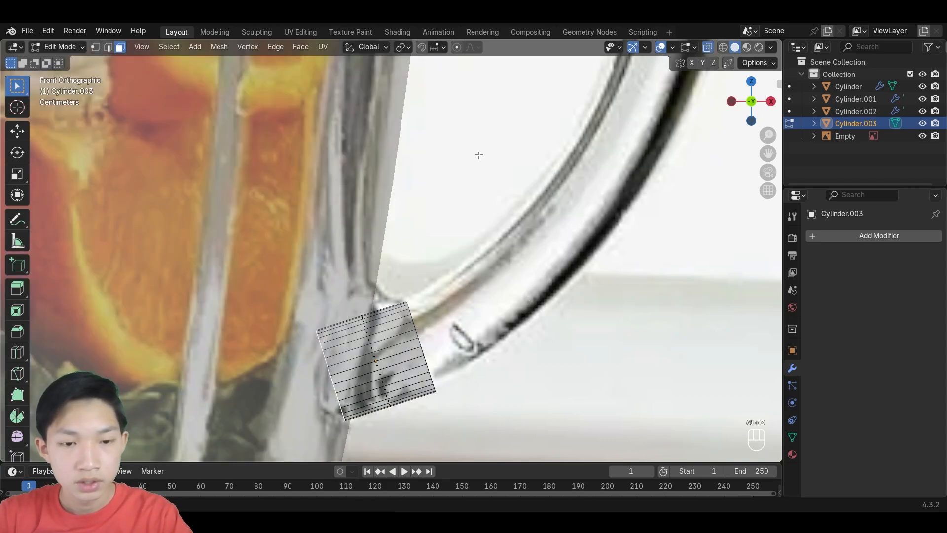
key("r")
key("g")
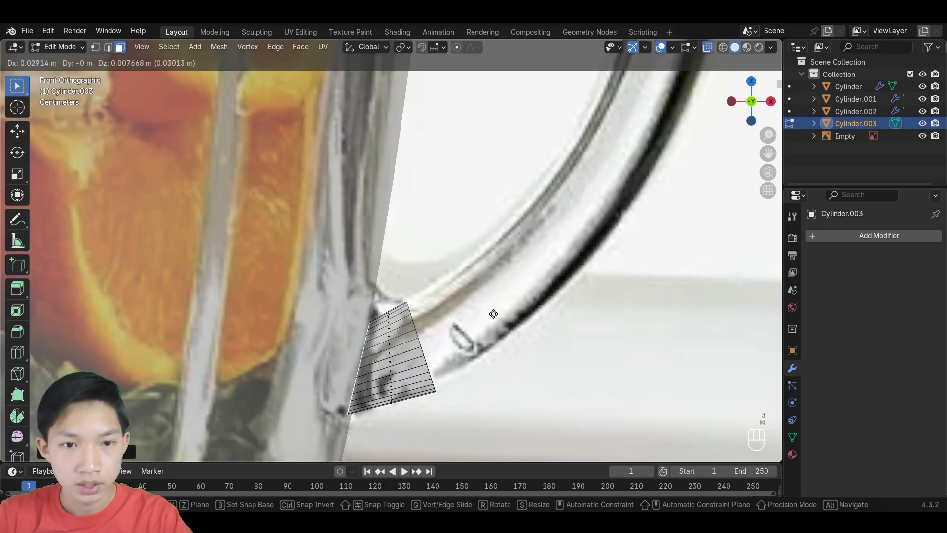
Fine-tune the inner end face's size, position and angle to follow the jar wall's slope, and turn off see-through display.
key("s")
key("g")
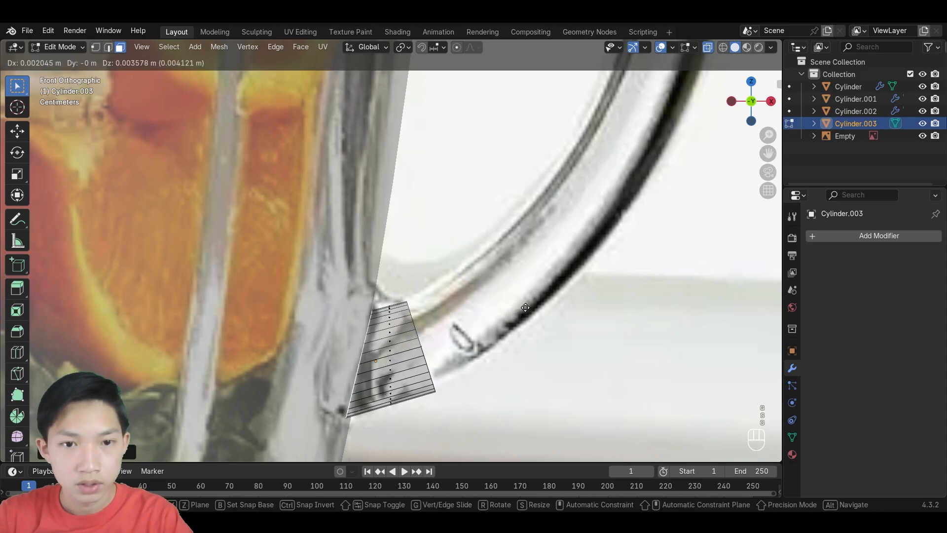
key("r")
key("g")
left_click(523, 292)
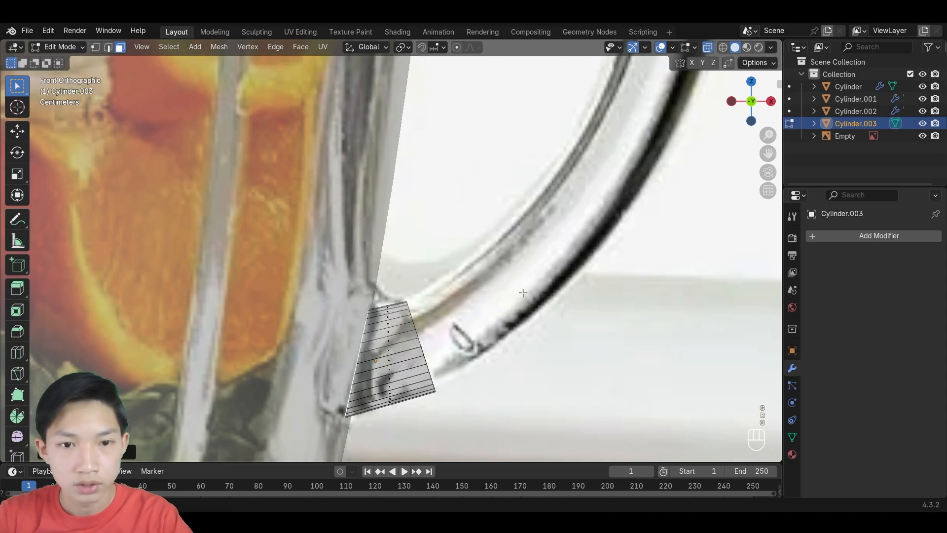
key("r")
left_click(518, 281)
key("alt+z")
Extrude the cylinder's outer end face in front view and move it up onto the handle's lower curve.
middle_click_drag(510, 270, 390, 322)
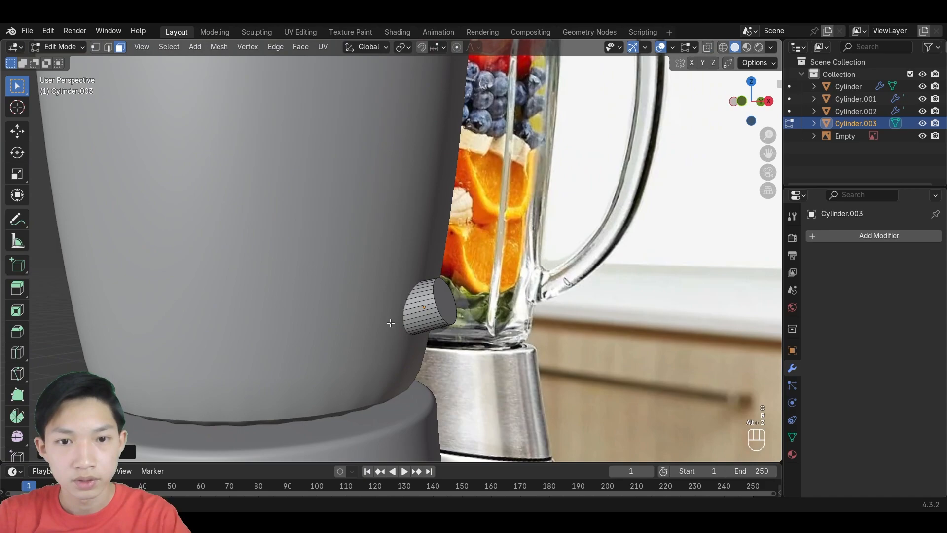
left_click(739, 105)
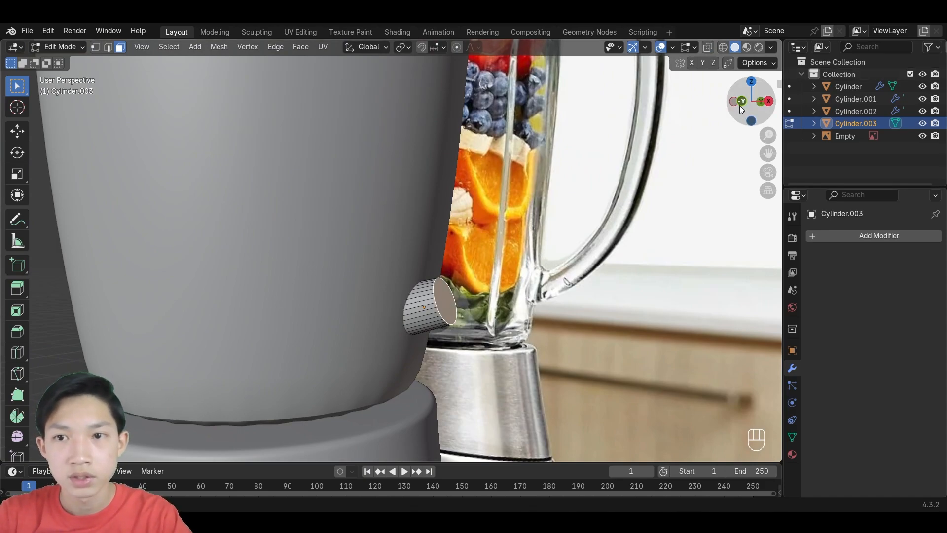
scroll(274, 187, "down", 2)
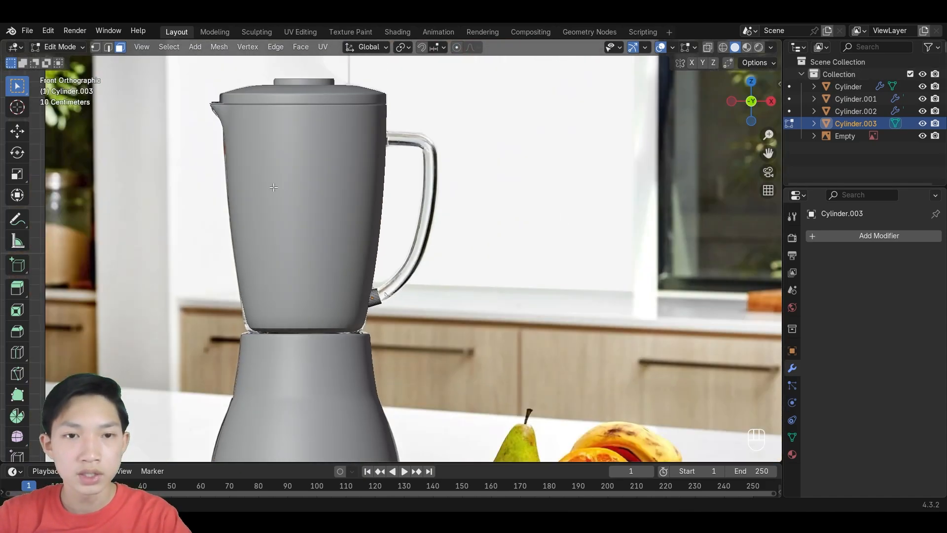
scroll(297, 239, "down", 3)
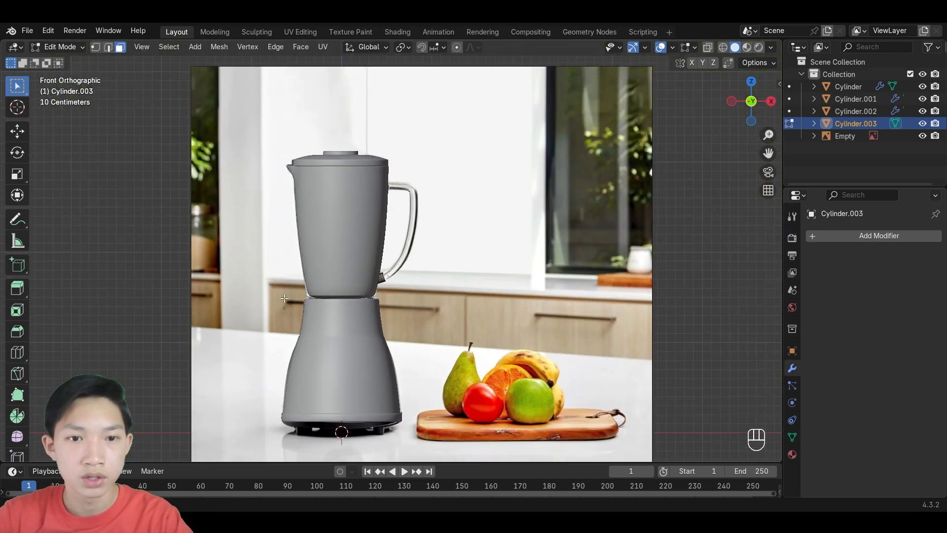
scroll(284, 299, "up", 8)
key("e")
left_click(548, 261)
key("g")
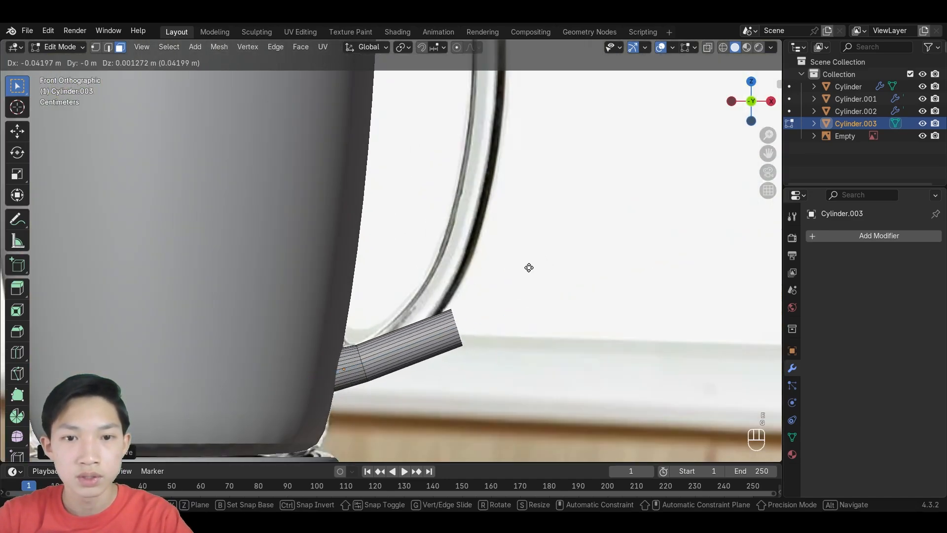
left_click(500, 245)
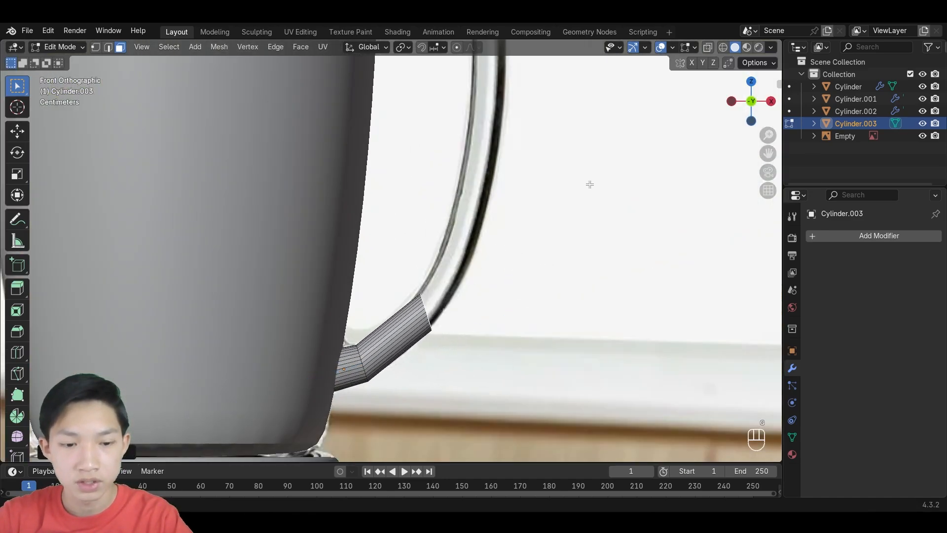
Rotate the extruded end square to the handle's direction and pull it back to shorten the first bend segment.
key("r")
left_click(471, 191)
key("g")
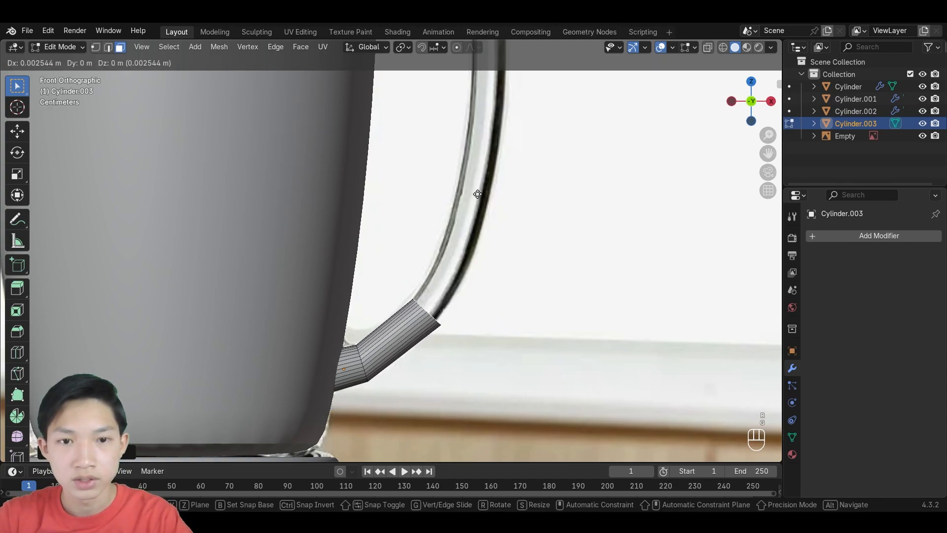
left_click(473, 192)
key("g")
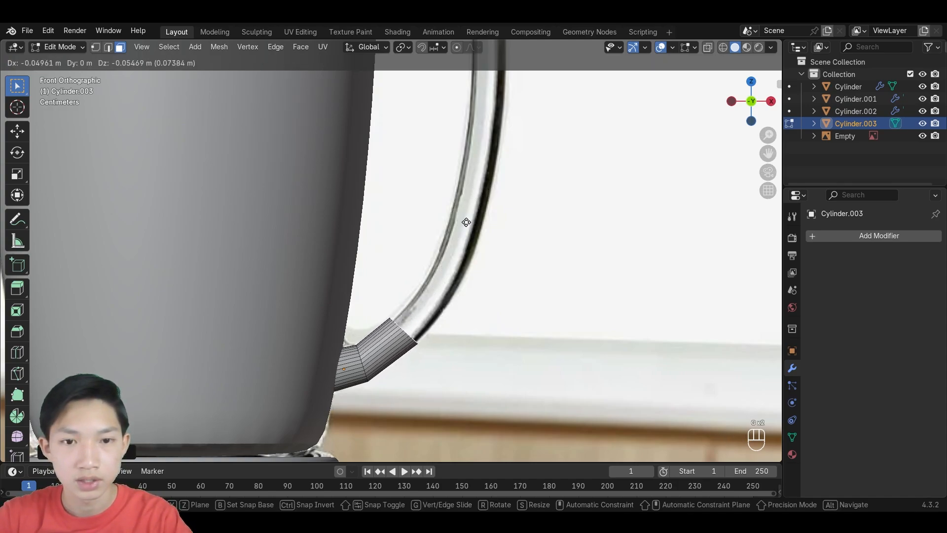
left_click(466, 222)
Extrude a second segment along the handle's lower curve, rotating and moving its end to match the reference.
scroll(466, 222, "down", 2)
key("r")
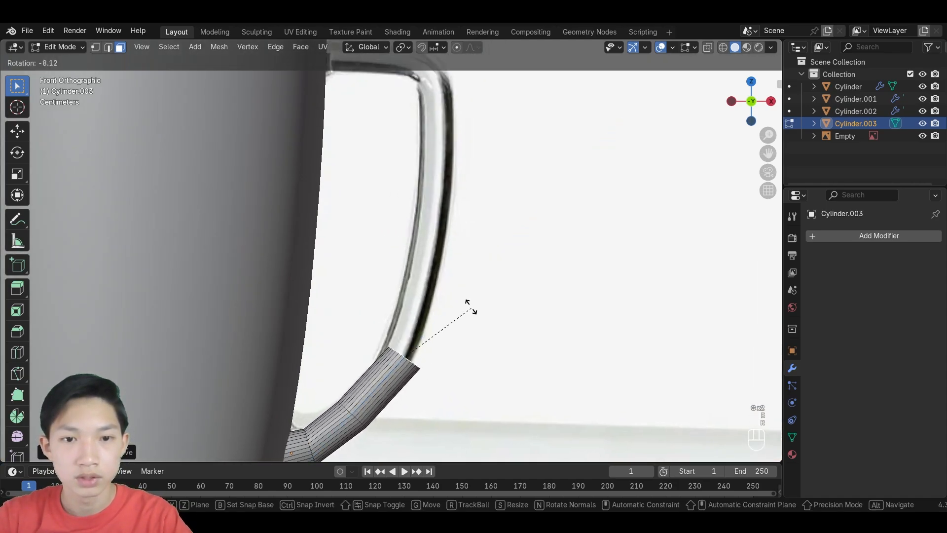
left_click(459, 296)
key("g")
left_click(448, 301)
Extrude a third segment about 0.19 m upward, then shift and rotate its end to follow the handle's curve.
key("e")
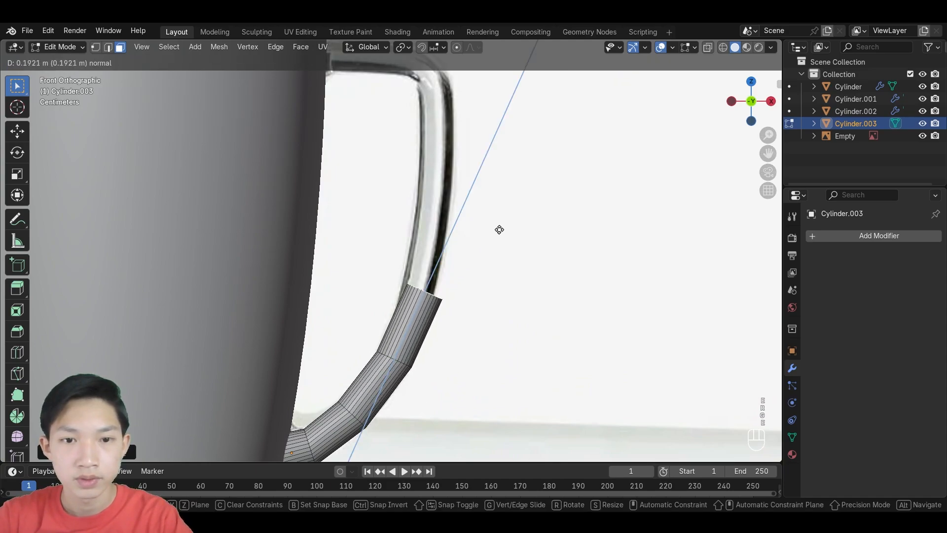
left_click(500, 226)
key("g")
left_click(486, 218)
key("r")
left_click(465, 201)
Extrude a fourth segment up the handle's grip from front view and move its end onto the reference outline.
middle_click_drag(465, 201, 458, 223)
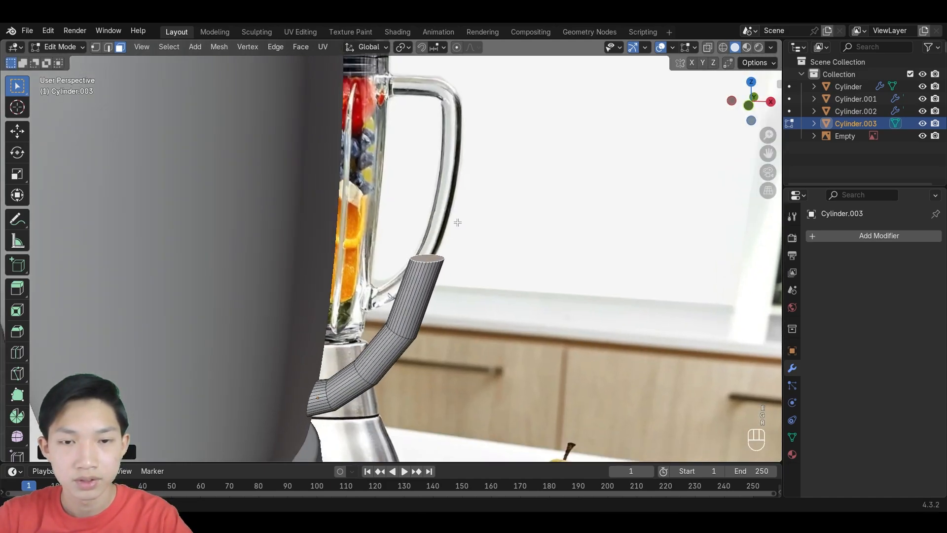
left_click(742, 109)
key("g")
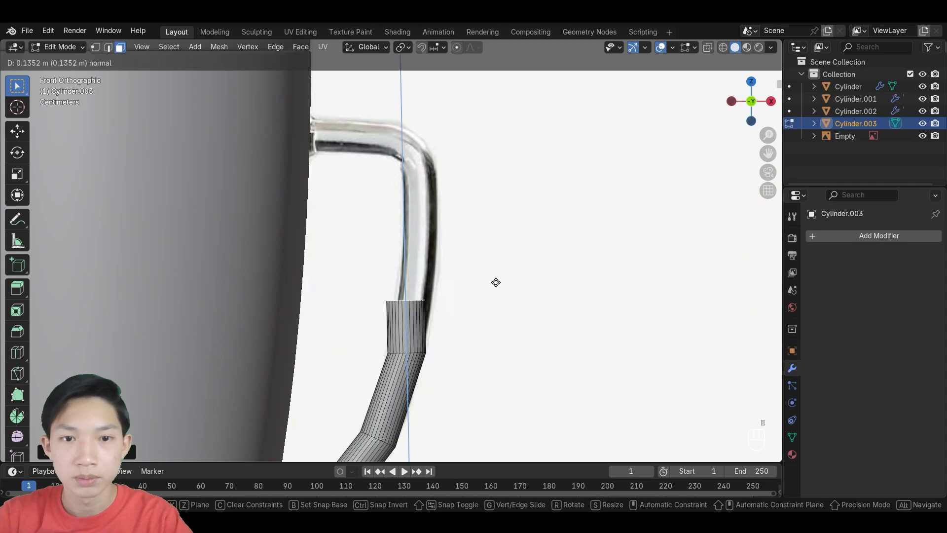
left_click(517, 236)
key("g")
left_click(518, 233)
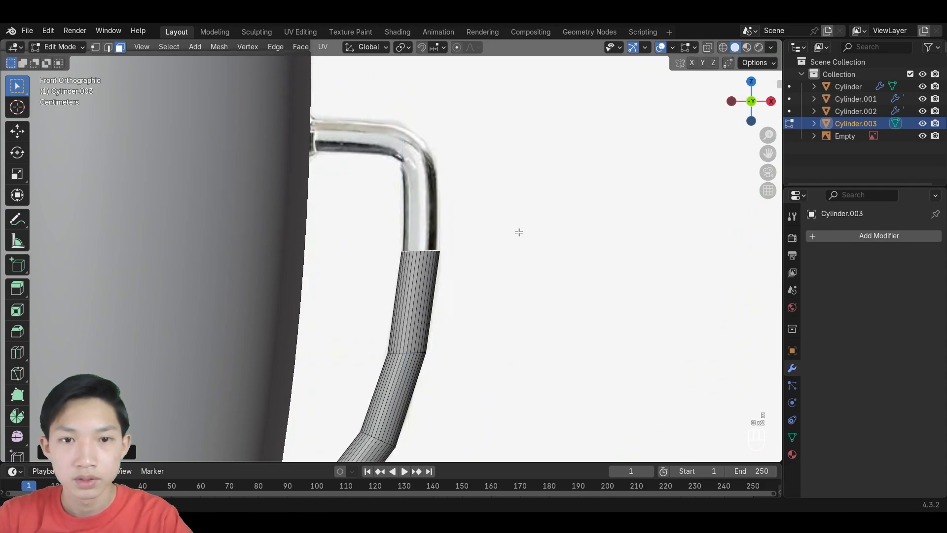
key("r")
right_click(520, 221)
Extrude a segment about 0.12 m up the straight grip, then raise its end and tilt it toward the top corner.
key("e")
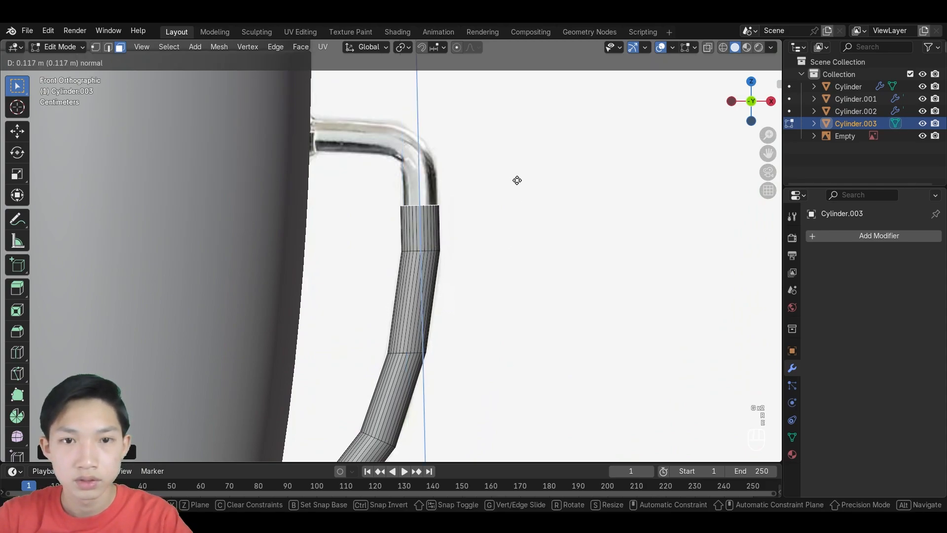
left_click(516, 179)
key("g")
left_click(520, 153)
key("r")
left_click(517, 145)
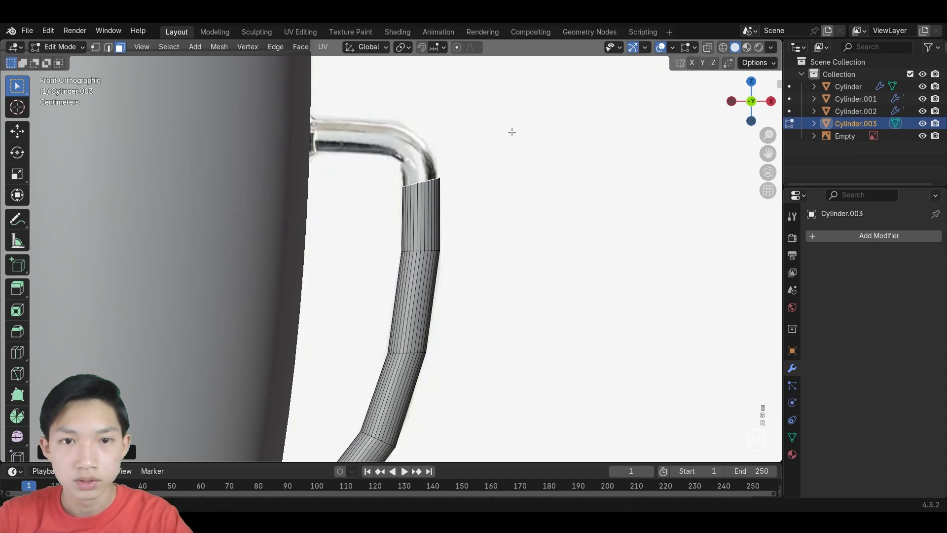
Extrude a short segment into the handle's top corner, moving and rotating its end toward the jar.
middle_click_drag(510, 131, 487, 197, "shift")
key("e")
left_click(470, 173)
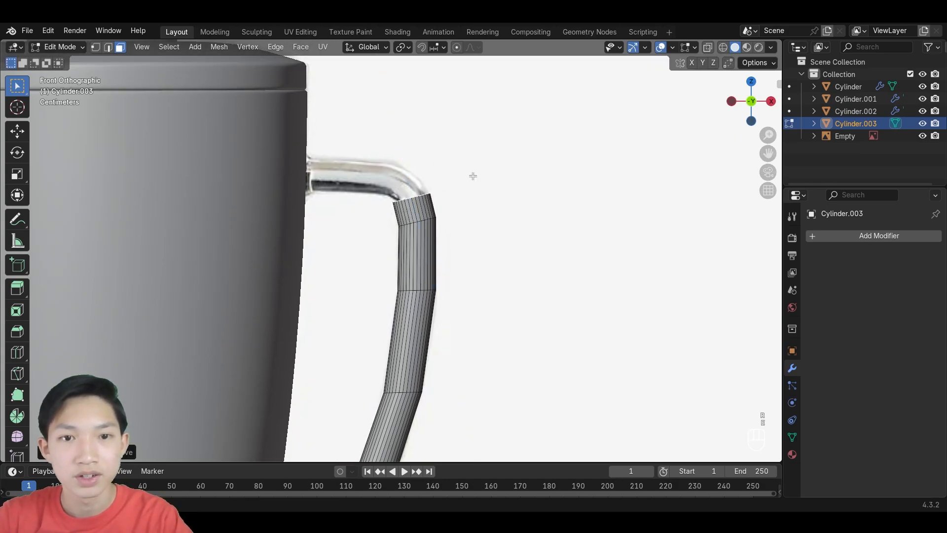
key("g")
left_click(439, 149)
key("r")
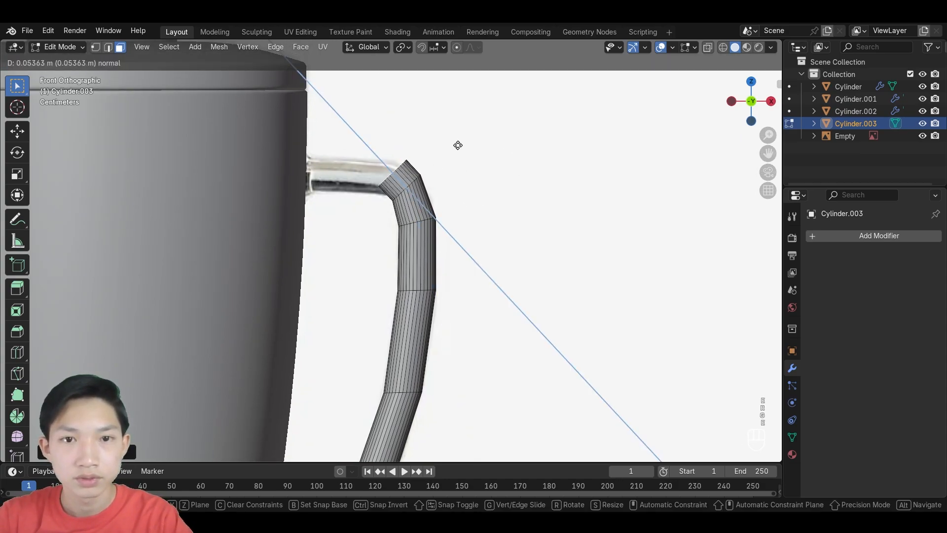
Extrude another short segment around the top corner and align its end with the handle's horizontal arm.
left_click(400, 146)
key("g")
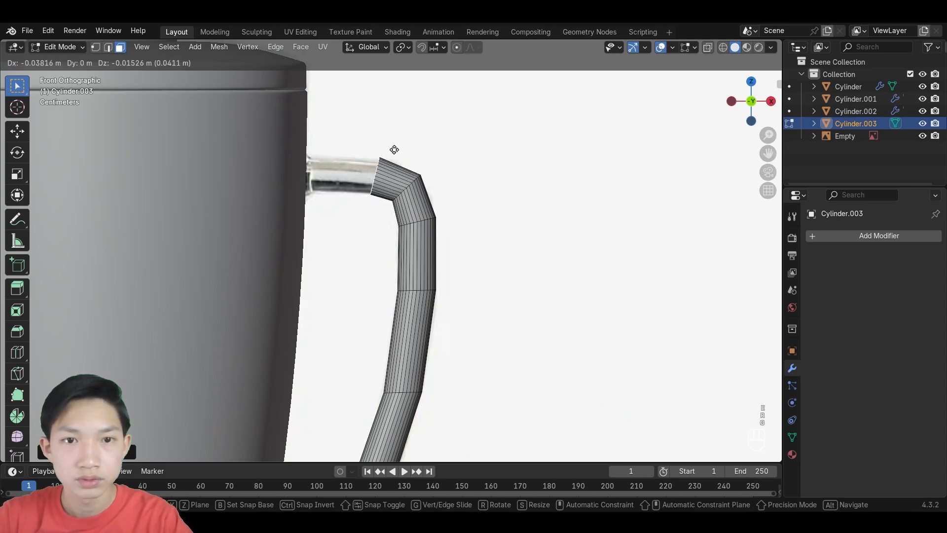
left_click(393, 148)
Extrude the horizontal arm about 0.12 m toward the jar, moving and rotating its end to match the reference.
key("e")
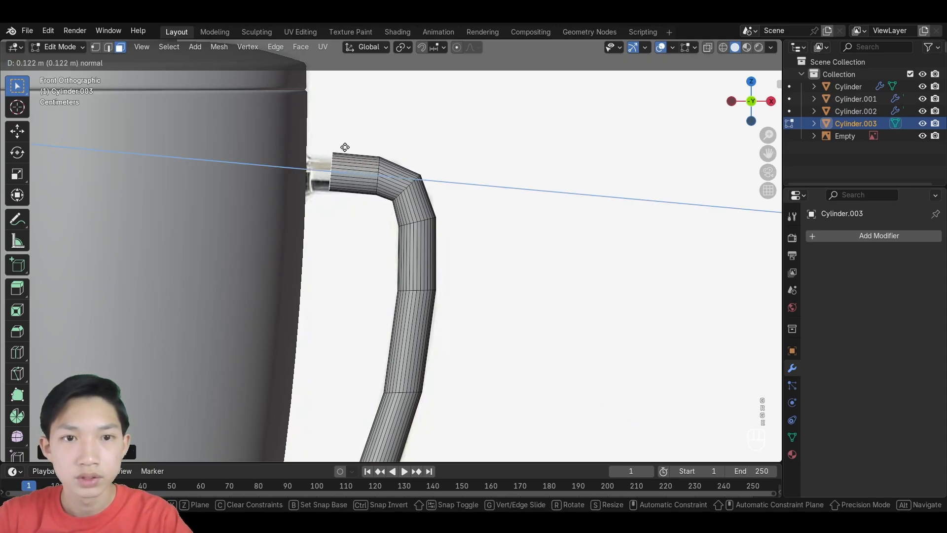
left_click(344, 147)
key("g")
left_click(343, 149)
key("r")
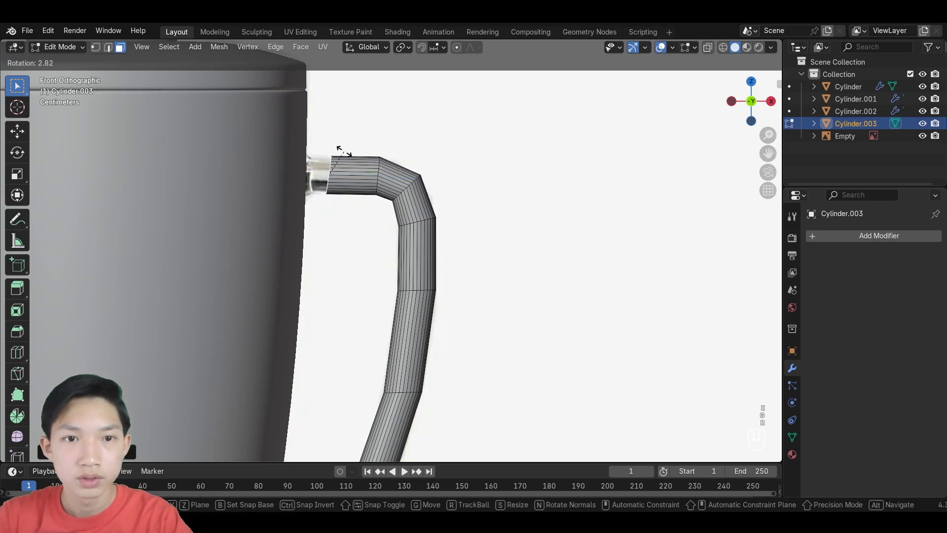
left_click(340, 148)
Extrude the arm's end face horizontally into the jar wall to close the handle's upper joint.
key("g")
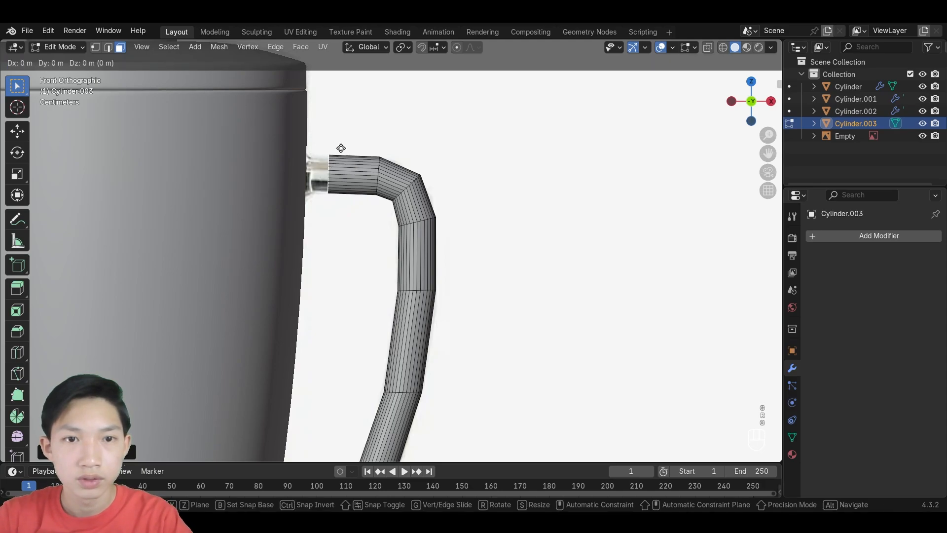
key("z")
key("z")
left_click(310, 147)
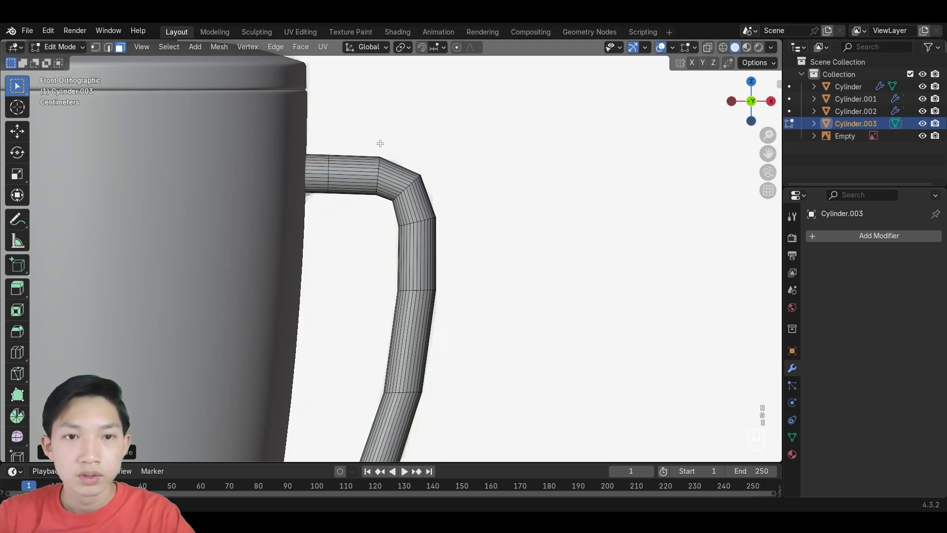
Leave mesh editing and inspect the handle against the jar and reference photo from several angles.
key("Tab")
left_click(429, 194)
scroll(429, 194, "down", 4)
middle_click_drag(423, 331, 517, 235, "shift")
scroll(521, 236, "down", 3)
left_click(639, 250)
middle_click_drag(640, 250, 613, 244)
scroll(613, 244, "up", 2)
mouse_move(409, 312)
middle_mouse_down()
mouse_move(387, 296)
mouse_move(406, 300)
middle_mouse_up()
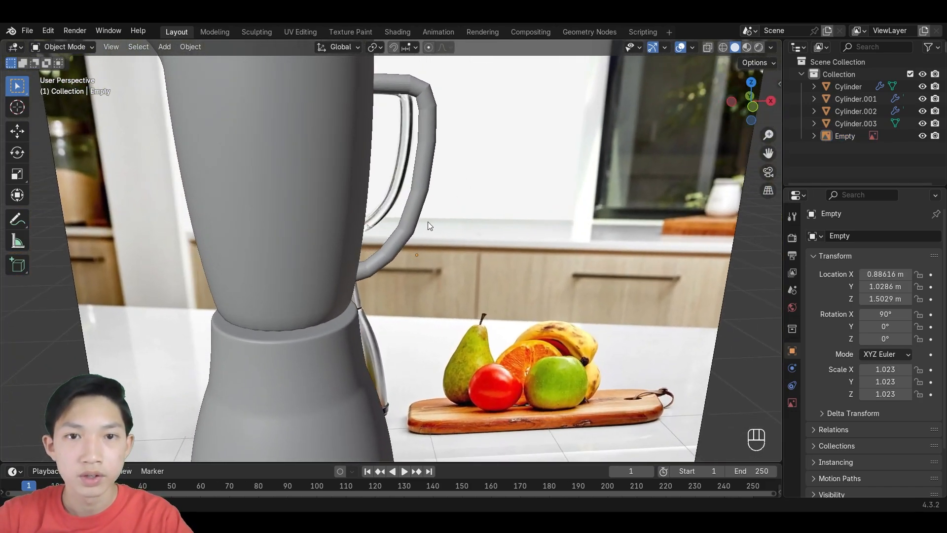
middle_click_drag(428, 221, 425, 259, "shift")
Add a Subdivision Surface modifier with 2 levels to the handle.
left_click(414, 252)
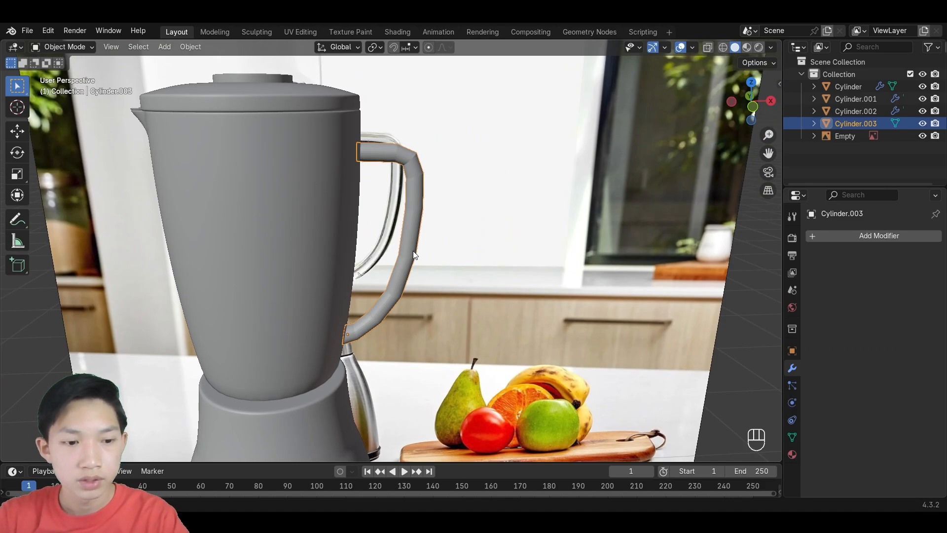
key("Tab")
scroll(412, 253, "up", 4)
key("Tab")
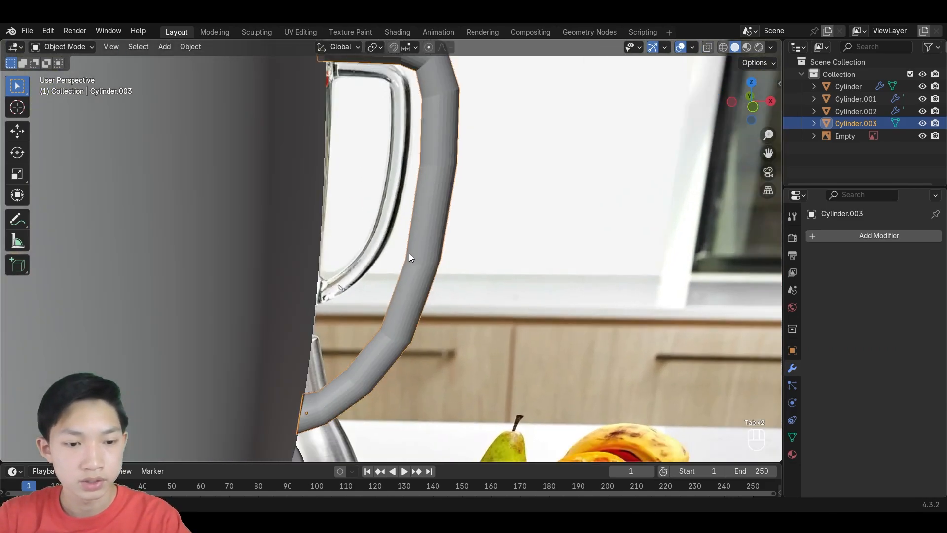
scroll(408, 253, "down", 2)
key("ctrl+2")
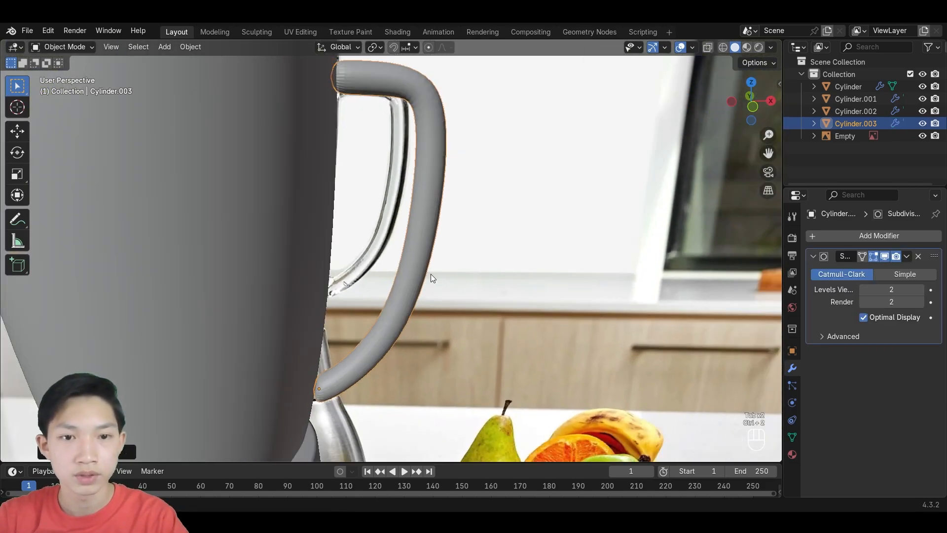
Crease the end faces of the handle to 1.000 so its ends stay sharp under subdivision, and leave mesh editing.
key("Tab")
middle_click_drag(359, 390, 369, 336, "shift")
scroll(377, 303, "up", 2)
middle_click_drag(306, 386, 302, 343)
middle_click_drag(346, 316, 438, 271)
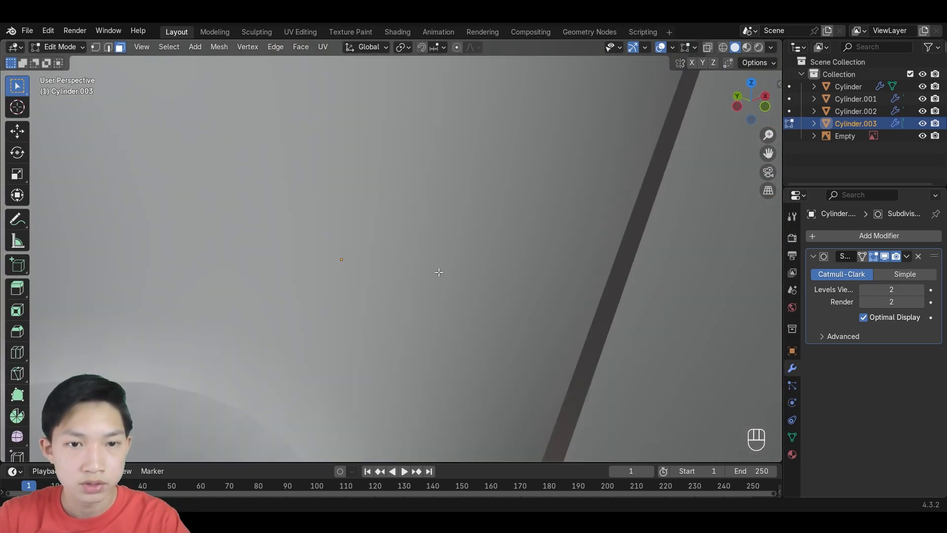
key("alt+z")
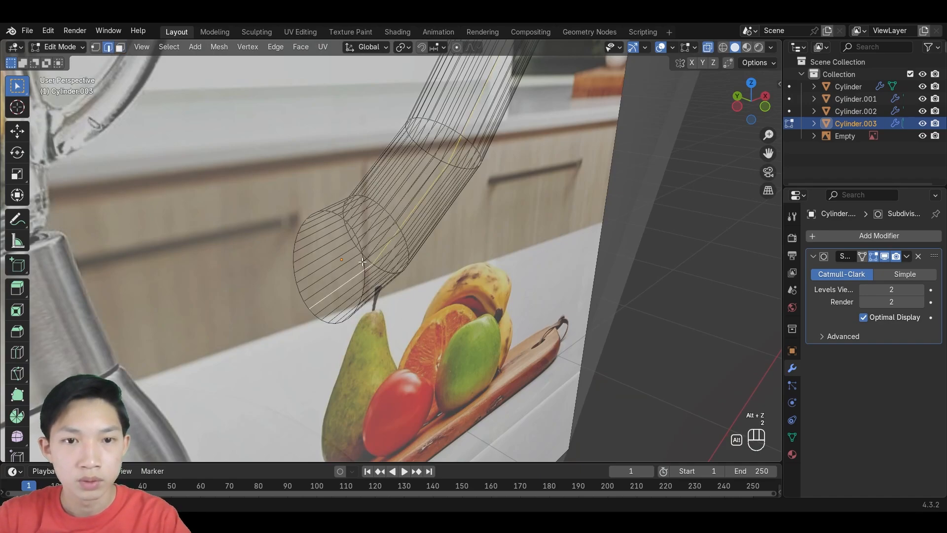
left_click(329, 264)
middle_click_drag(341, 255, 370, 456, "shift")
scroll(462, 65, "down", 4)
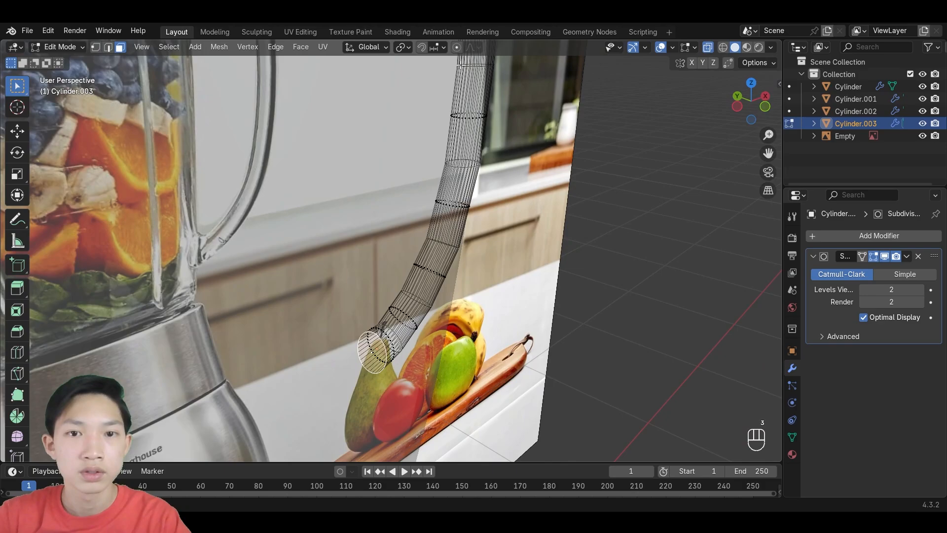
middle_click_drag(461, 65, 432, 257, "shift")
scroll(352, 266, "up", 3)
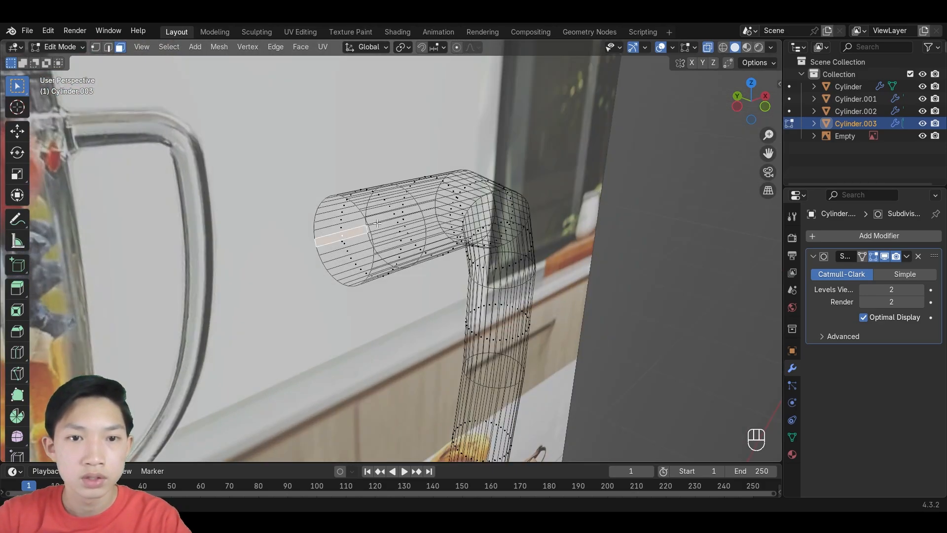
middle_click_drag(376, 223, 270, 233)
key("ctrl+z")
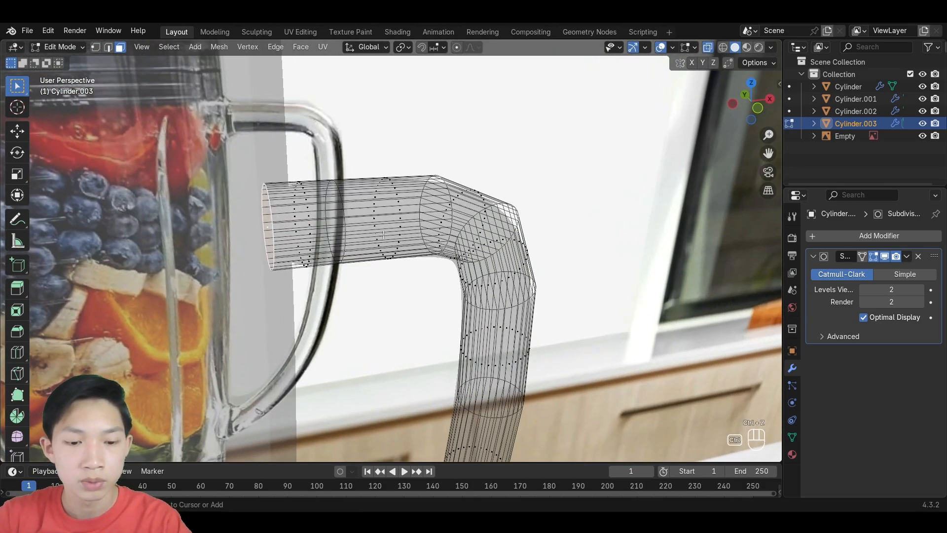
key("shift+e")
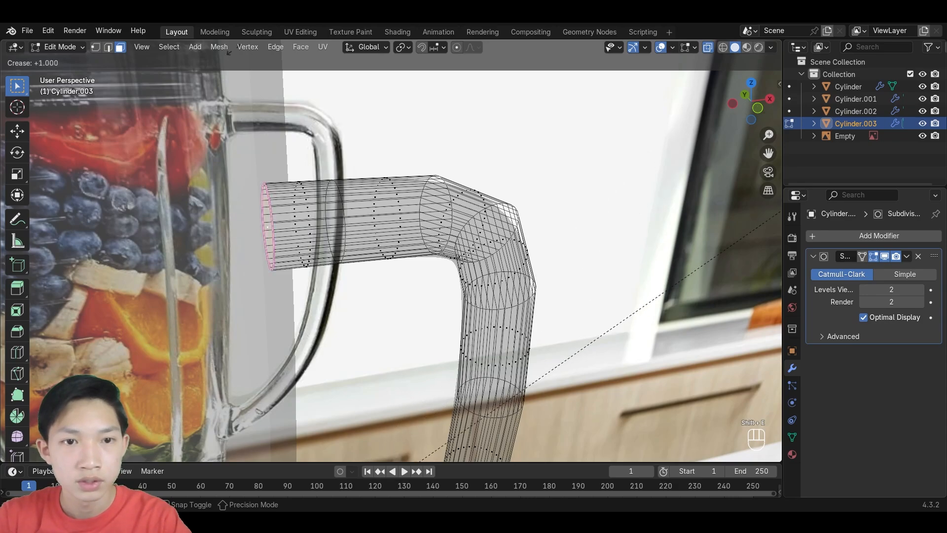
left_click(325, 123)
key("alt+z")
key("Tab")
Apply Shade Auto Smooth to the handle.
scroll(379, 212, "down", 5)
left_click(477, 226)
middle_click_drag(478, 226, 374, 258)
scroll(403, 192, "up", 3)
scroll(402, 200, "down", 3)
left_click(374, 258)
right_click(375, 256)
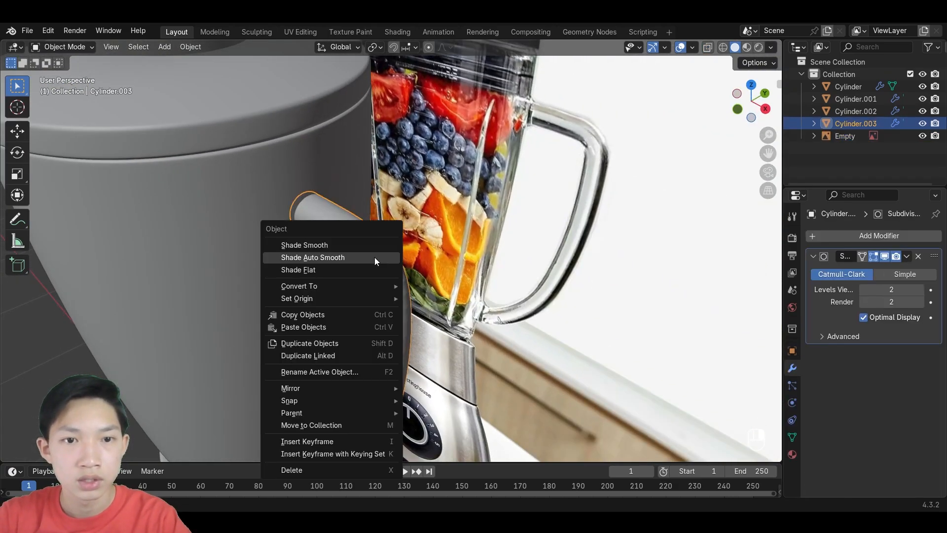
left_click(374, 257)
Inspect the whole blender against the reference photo from several angles, including the underside of the base.
left_click(445, 223)
middle_click_drag(445, 224, 477, 214)
scroll(478, 213, "down", 6)
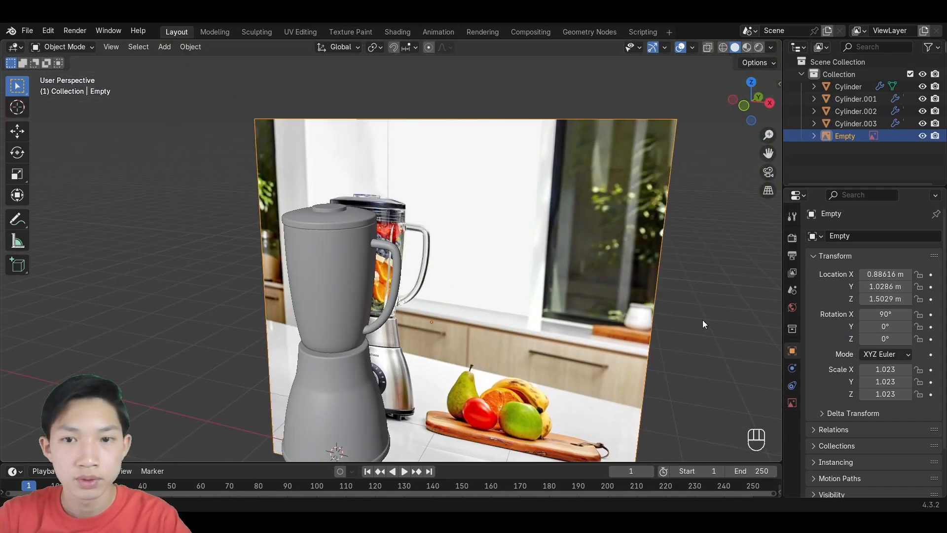
left_click(704, 323)
middle_click_drag(453, 345, 311, 311)
scroll(279, 357, "up", 5)
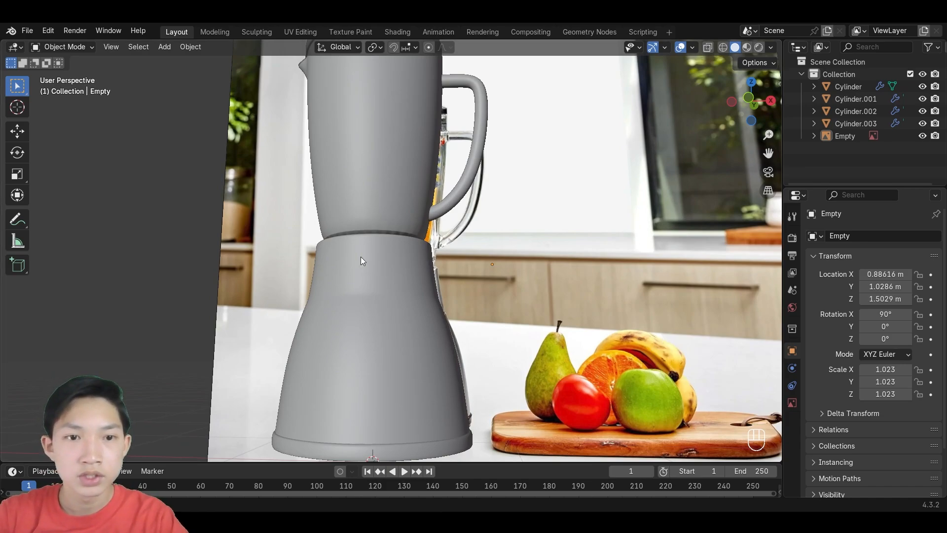
scroll(361, 261, "down", 5)
middle_click_drag(401, 298, 386, 336)
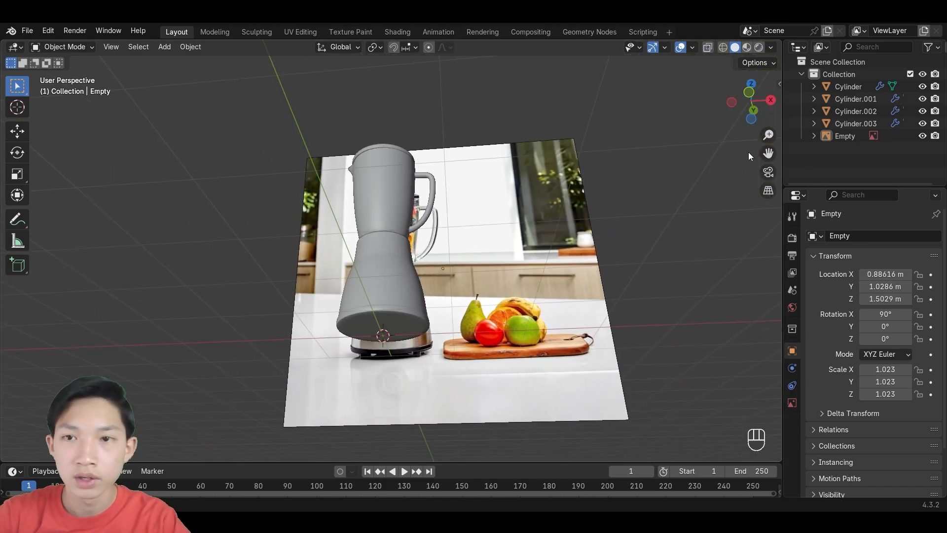
In front orthographic view, add a cylinder beneath the blender base and scale it down toward foot size.
left_click(753, 92)
scroll(308, 302, "up", 5)
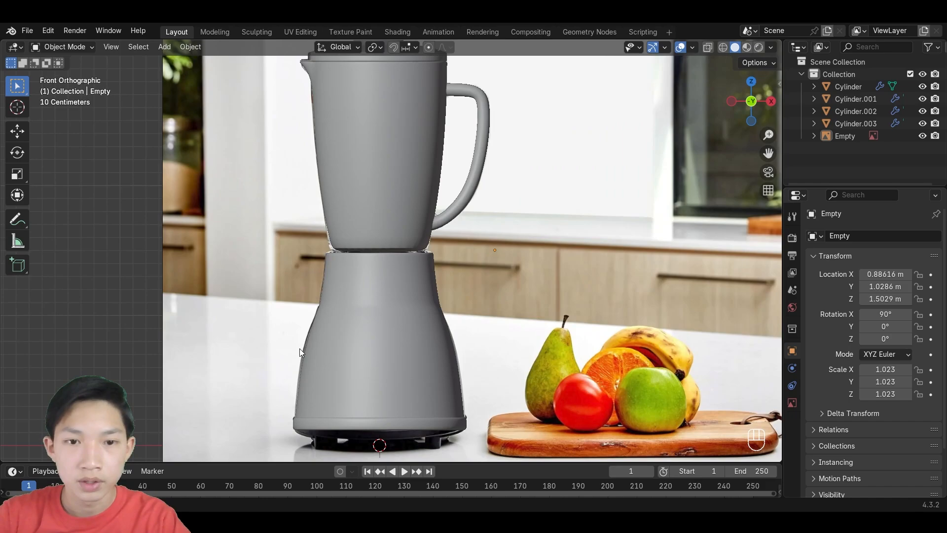
middle_click_drag(299, 348, 343, 248, "shift")
scroll(328, 347, "up", 2)
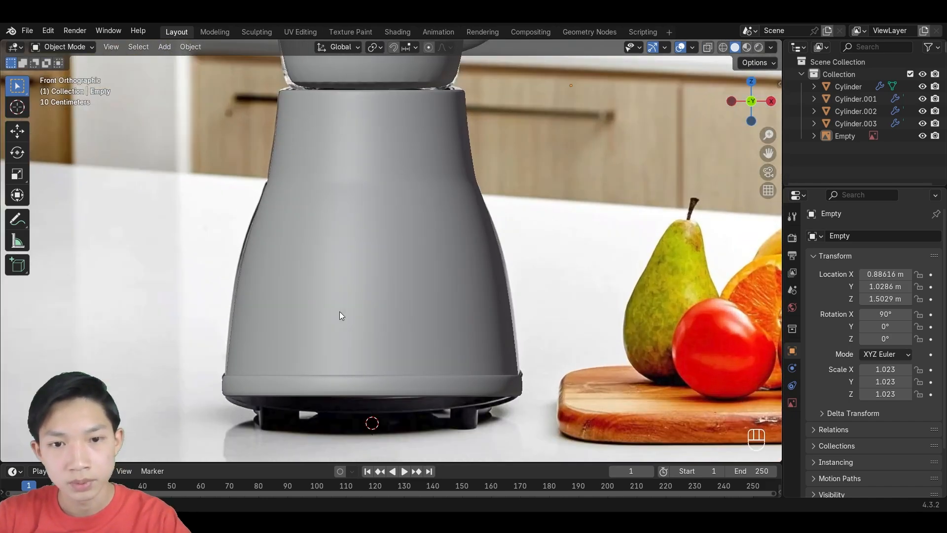
middle_click_drag(339, 311, 347, 245, "shift")
key("shift+a")
mouse_move(301, 156)
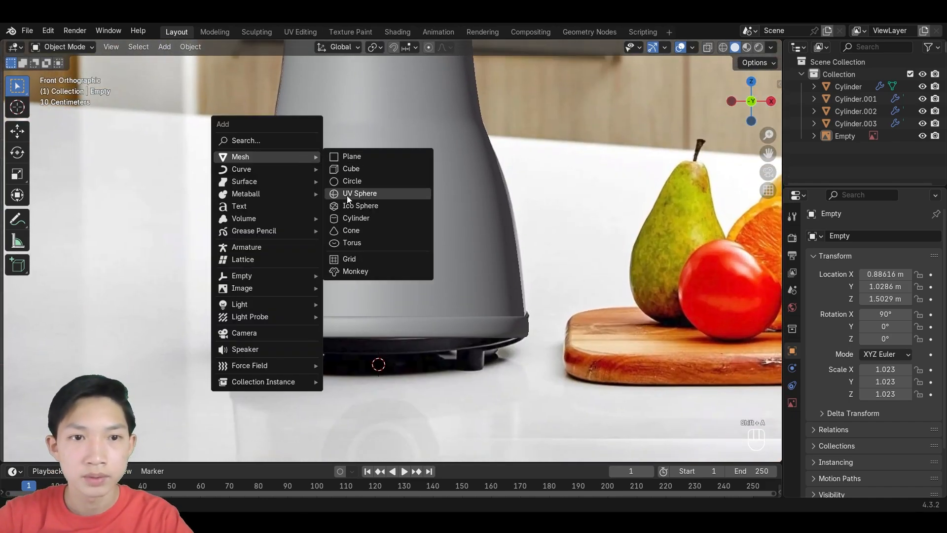
left_click(355, 218)
key("s")
left_click(409, 351)
Move the small cylinder over the left foot in the reference photo and shrink it to match.
key("g")
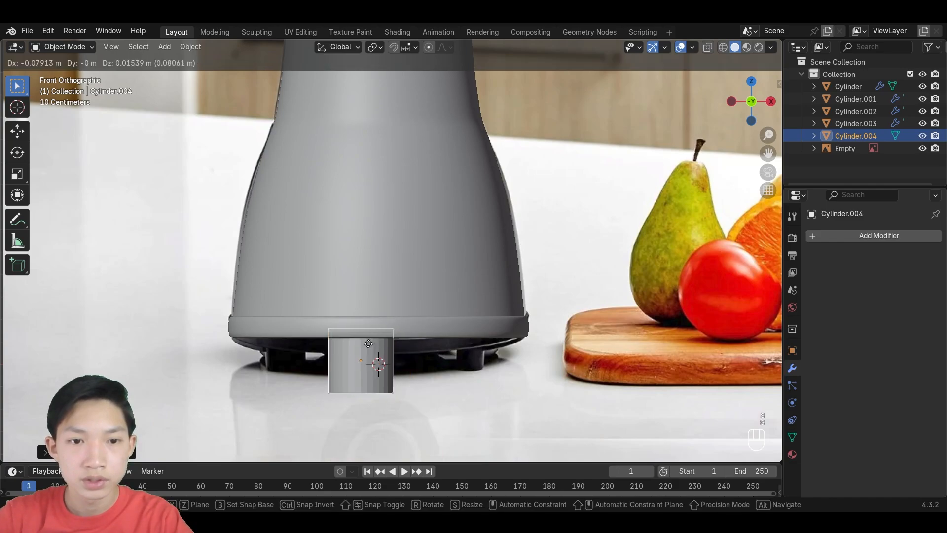
left_click(320, 337)
key("s")
left_click(357, 344)
key("g")
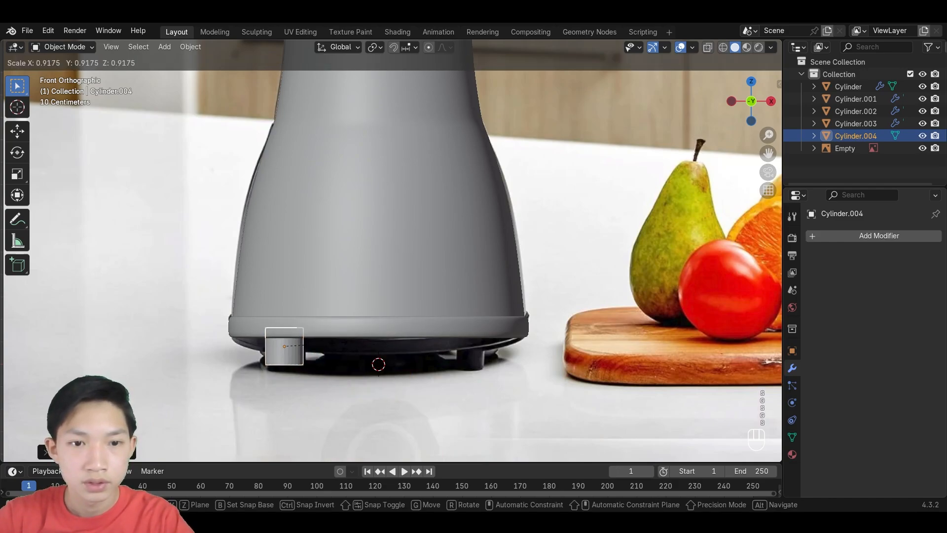
left_click(347, 352)
Scale the foot's bottom face to about 0.78 to taper it, and bevel that face with 4 segments.
middle_click_drag(347, 351, 321, 339)
key("Tab")
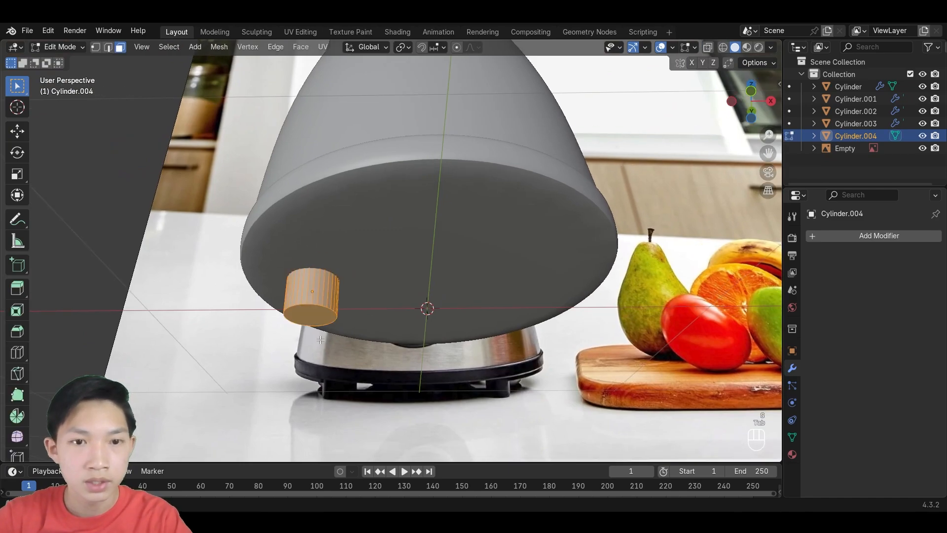
key("3")
left_click(313, 306)
key("s")
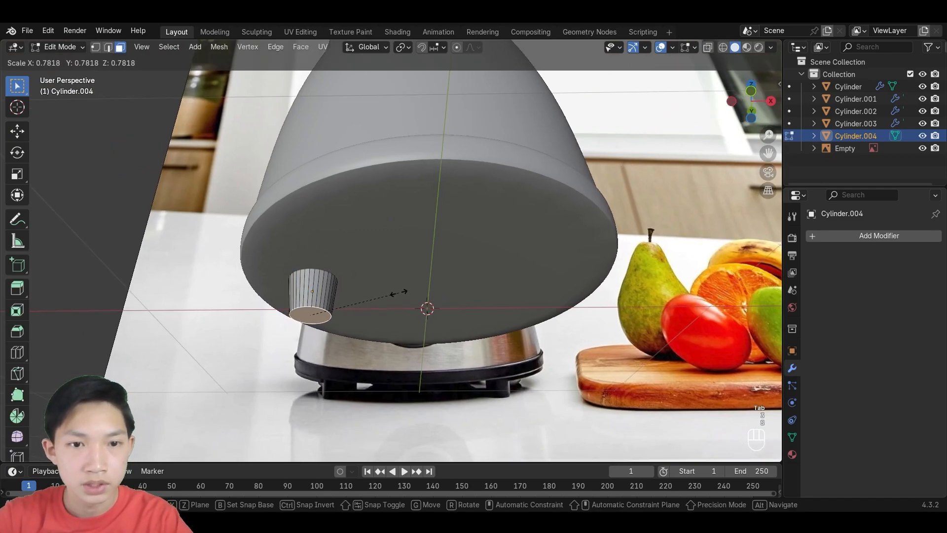
left_click(399, 292)
key("ctrl+b")
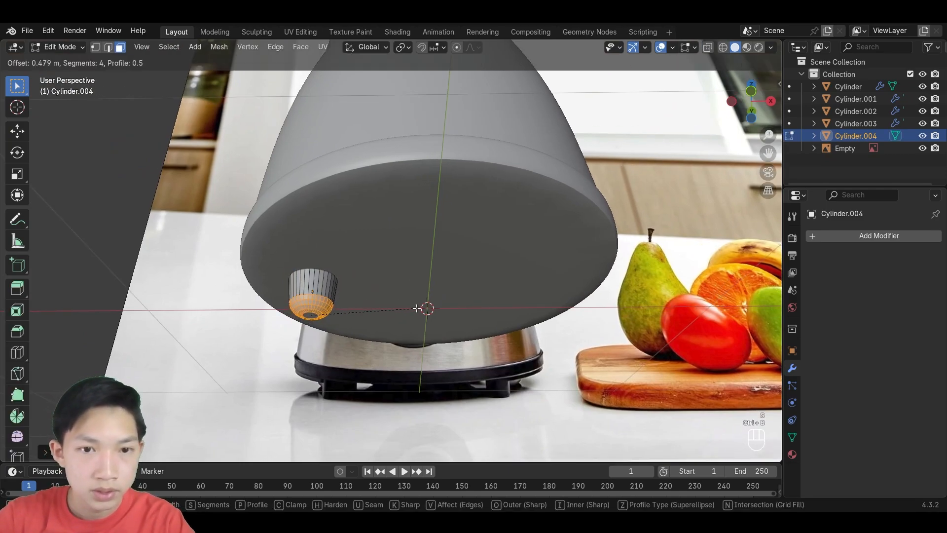
left_click(411, 309)
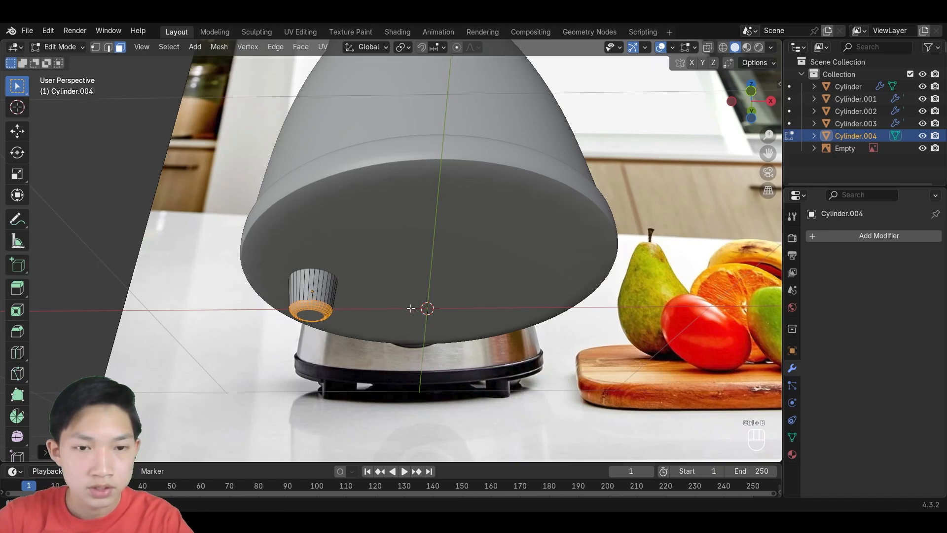
Add a Subdivision Surface modifier with 2 levels to the foot, and open its mesh for face selection in X-ray.
key("Tab")
key("ctrl+2")
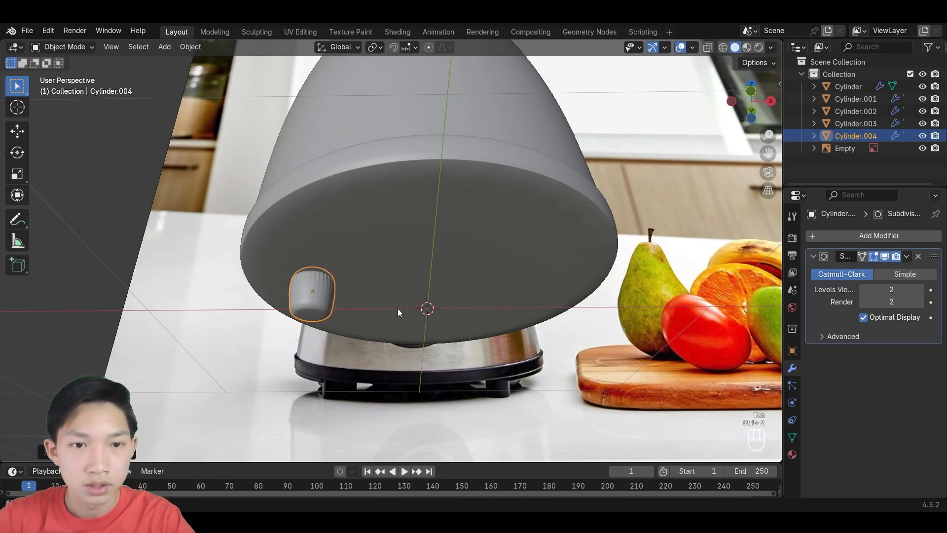
middle_click_drag(397, 308, 412, 359)
key("Tab")
key("alt+z")
scroll(412, 359, "up", 3)
key("3")
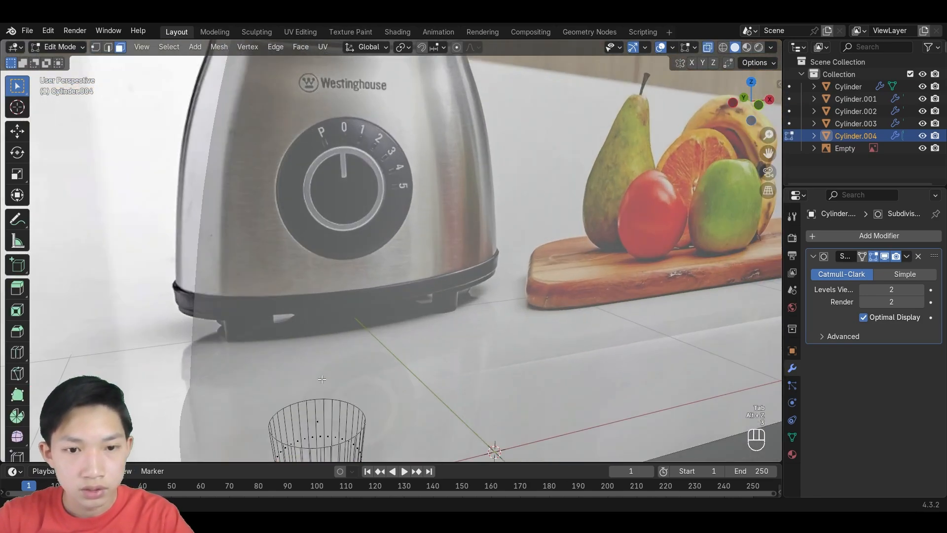
Crease the edges around the top face of the foot cylinder and return to Object Mode.
key("space")
key("space")
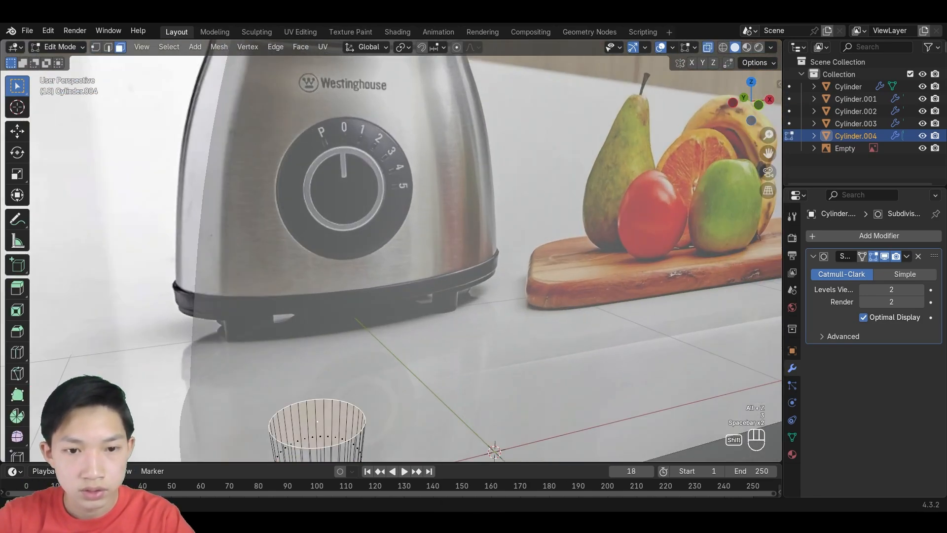
key("shift+e")
left_click(641, 209)
key("Tab")
Move the foot along the Y axis towards the rim of the base's underside, working in bottom view.
middle_click_drag(524, 274, 519, 300, "alt")
key("alt+z")
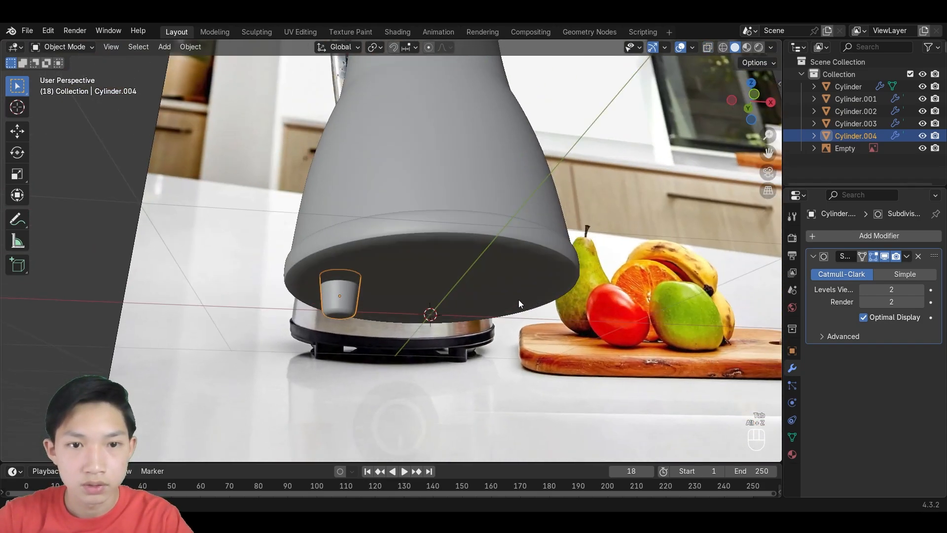
left_click(750, 119)
key("g")
key("x")
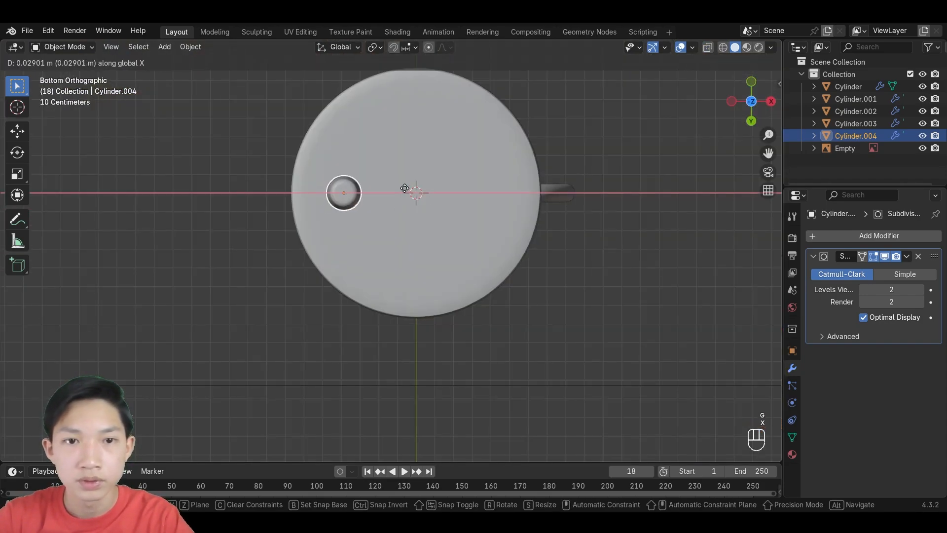
key("y")
left_click(402, 147)
Duplicate the foot along X to the opposite side, and duplicate both feet along Y to form a set of four.
key("shift+d")
key("x")
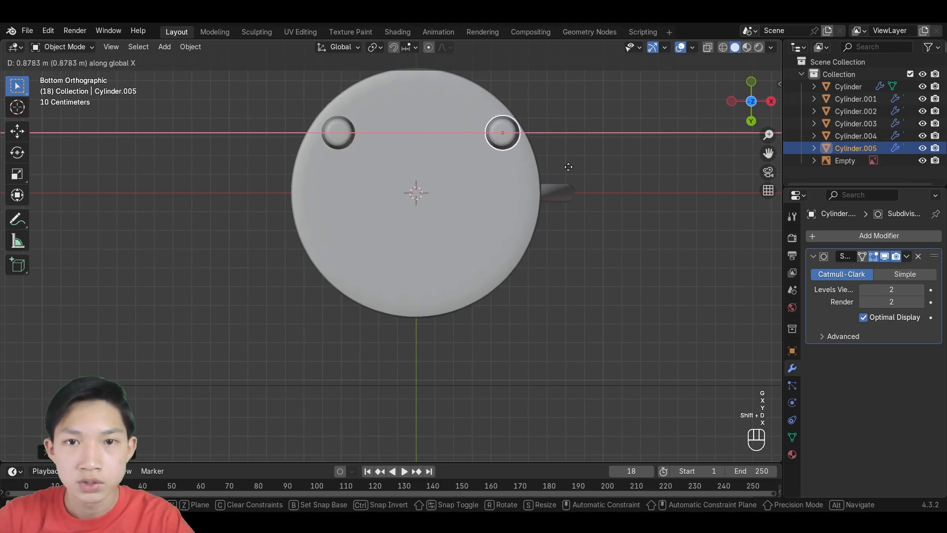
left_click(560, 165)
left_click(345, 135, "shift")
key("shift+d")
key("y")
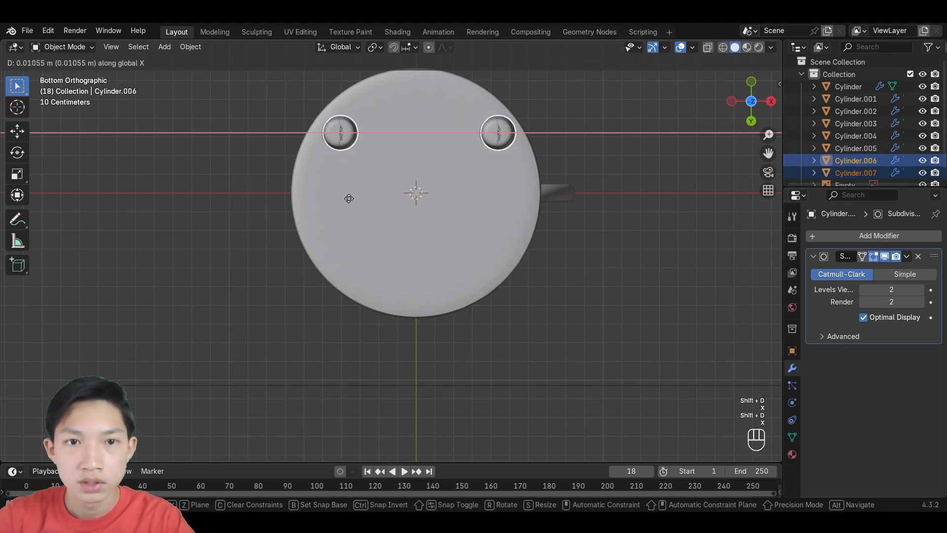
left_click(344, 249)
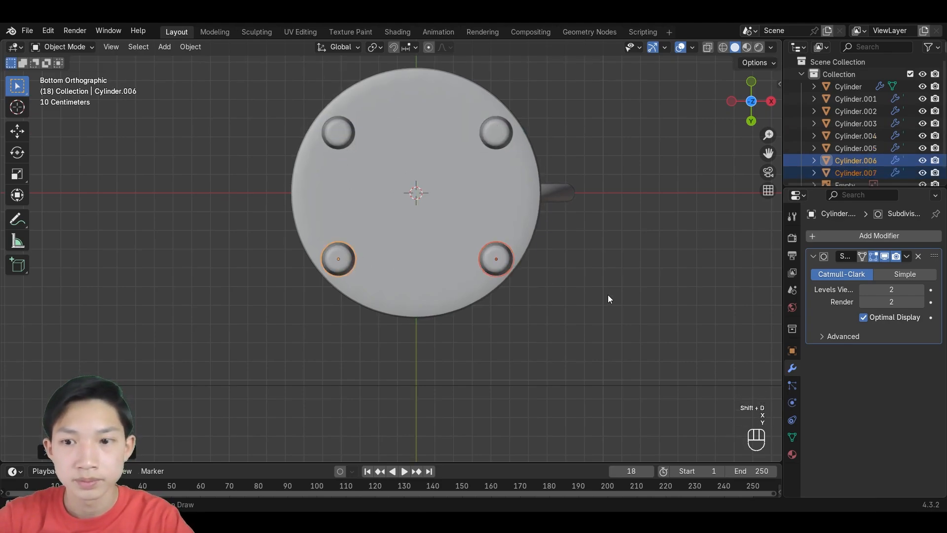
left_click(608, 295)
Move the two feet on the handle side slightly inward along the X axis.
middle_click_drag(608, 294, 537, 190)
left_click(535, 193)
left_click(502, 305, "shift")
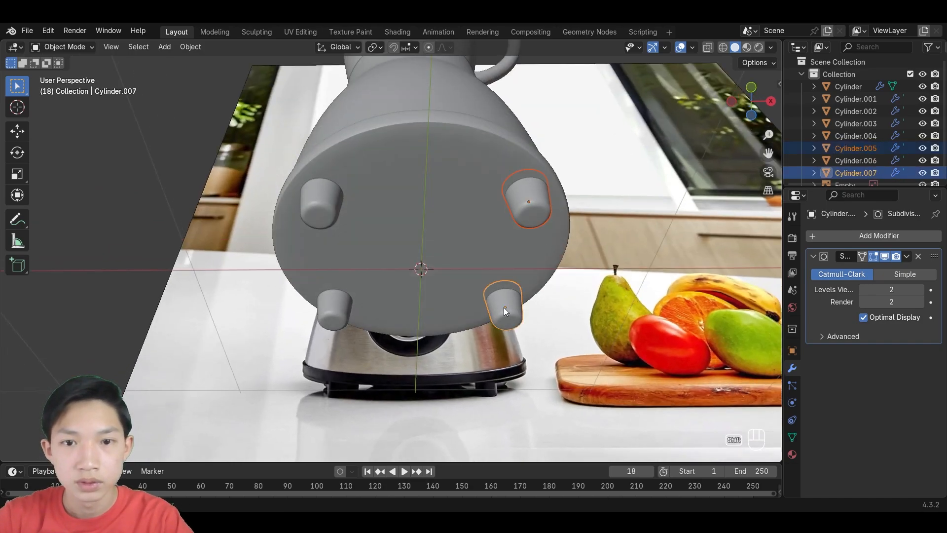
key("g")
key("x")
left_click(496, 305)
Move the two feet opposite the handle slightly inward along the X axis.
left_click(318, 204)
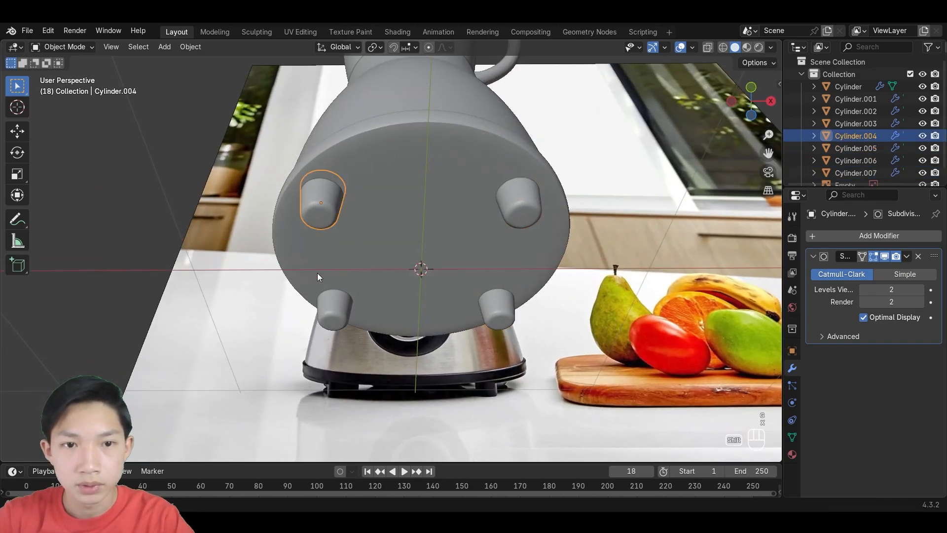
left_click(335, 310, "shift")
key("g")
key("x")
left_click(342, 309)
key("g")
key("x")
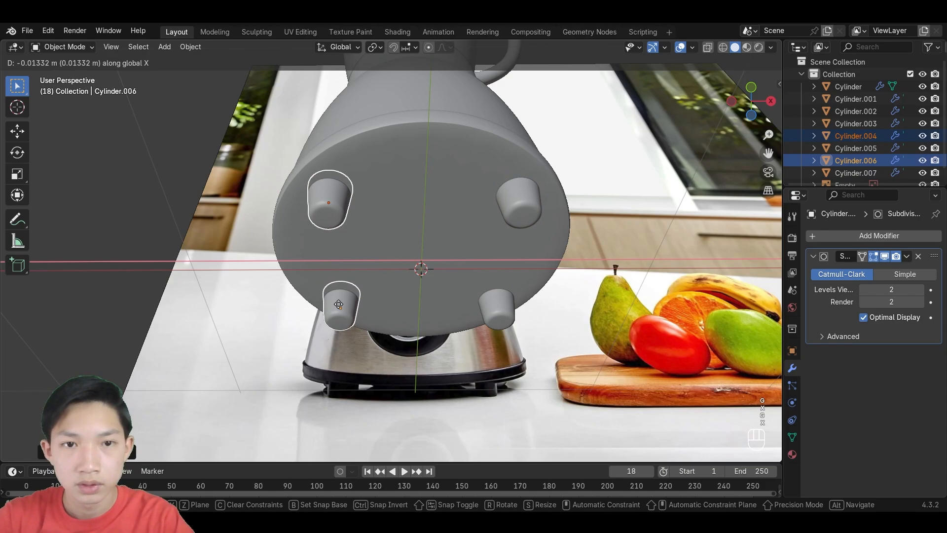
left_click(340, 309)
left_click(107, 179)
Add a mesh circle to the scene for the control dial.
middle_click_drag(108, 179, 355, 178)
scroll(450, 191, "down", 2)
scroll(442, 249, "up", 6)
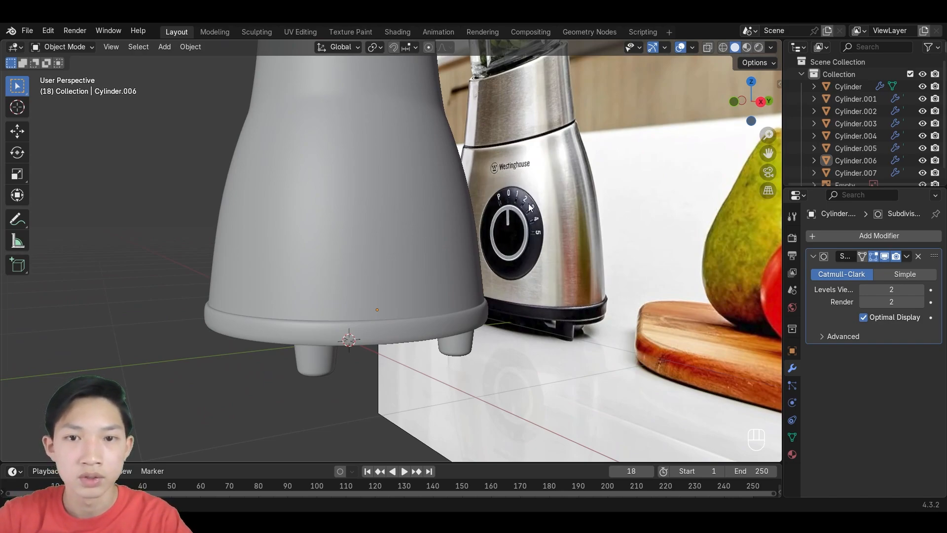
scroll(405, 231, "down", 2)
middle_click_drag(405, 231, 447, 240)
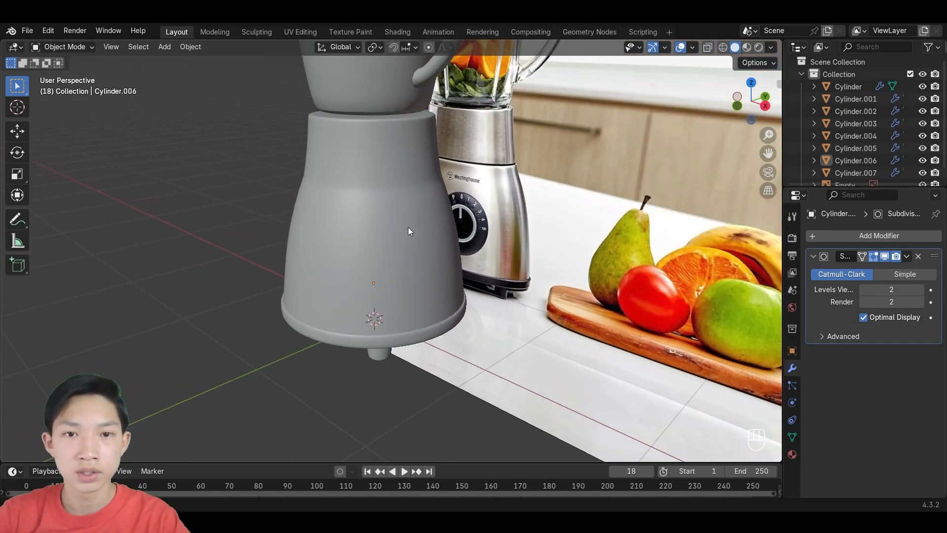
key("shift+a")
mouse_move(328, 236)
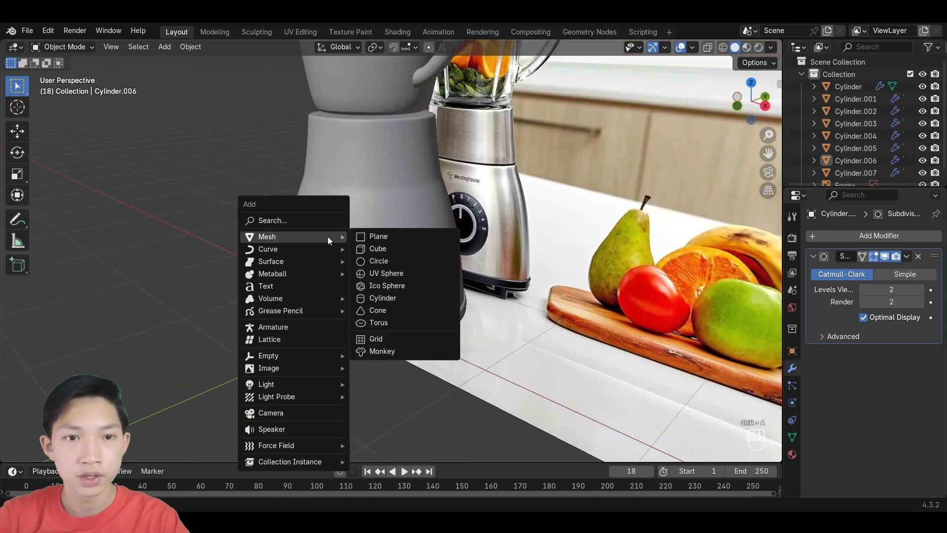
left_click(384, 261)
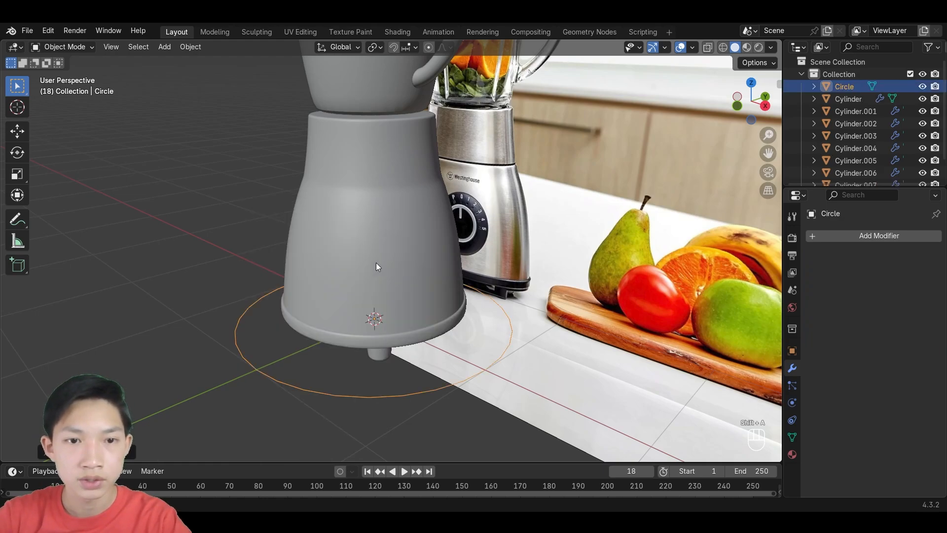
Move the circle along Y to the front of the blender base and rotate it 90° about the X axis.
key("g")
key("y")
left_click(231, 318)
type("rx")
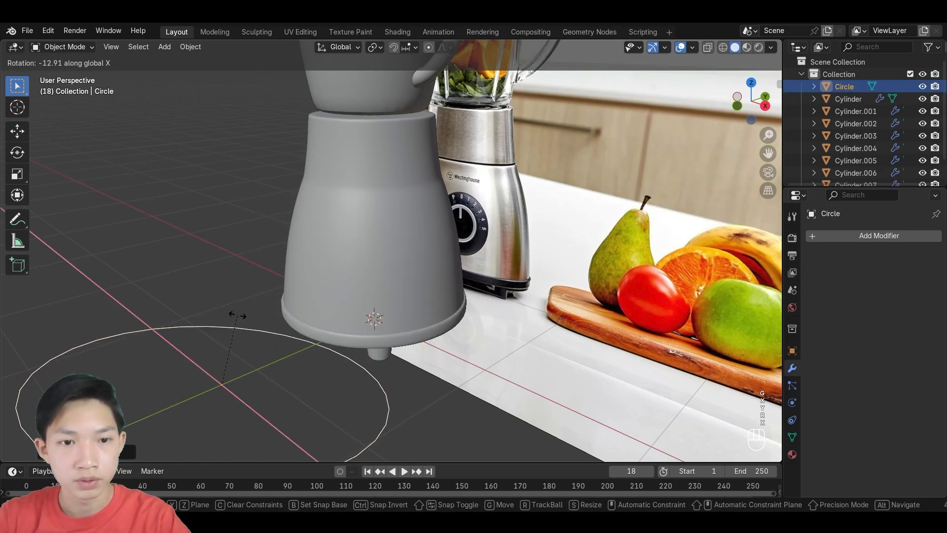
type("90")
key("Return")
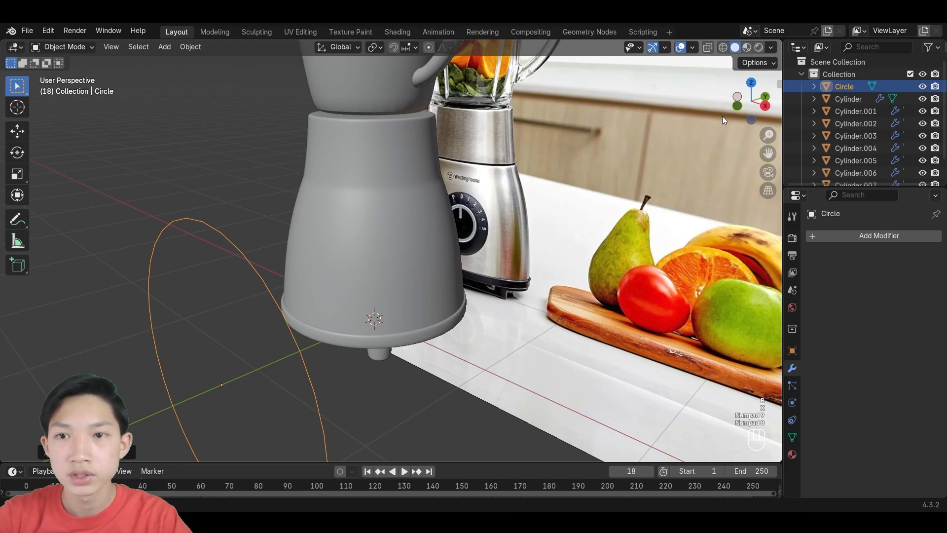
Scale and position the circle in front view to match the outer edge of the black dial plate in the reference image.
left_click(739, 105)
key("alt+z")
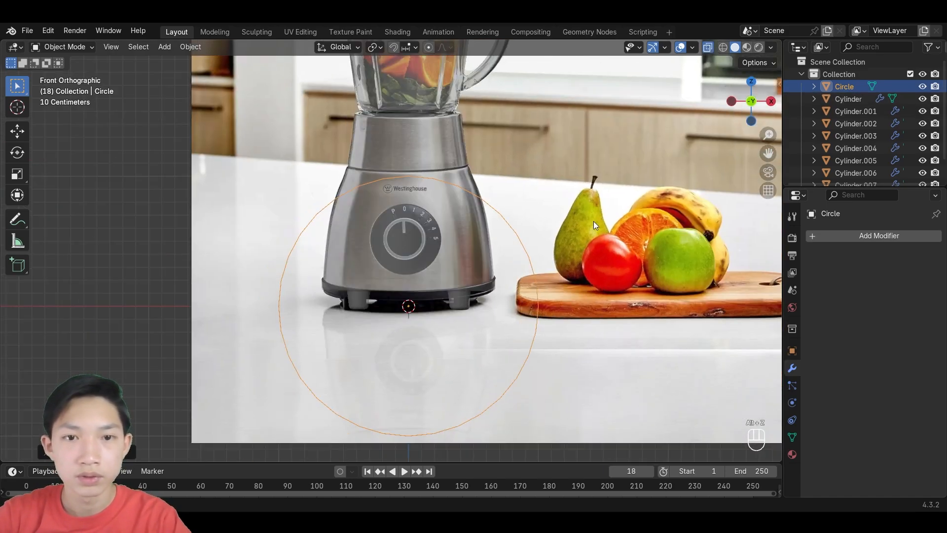
key("s")
left_click(472, 299)
key("g")
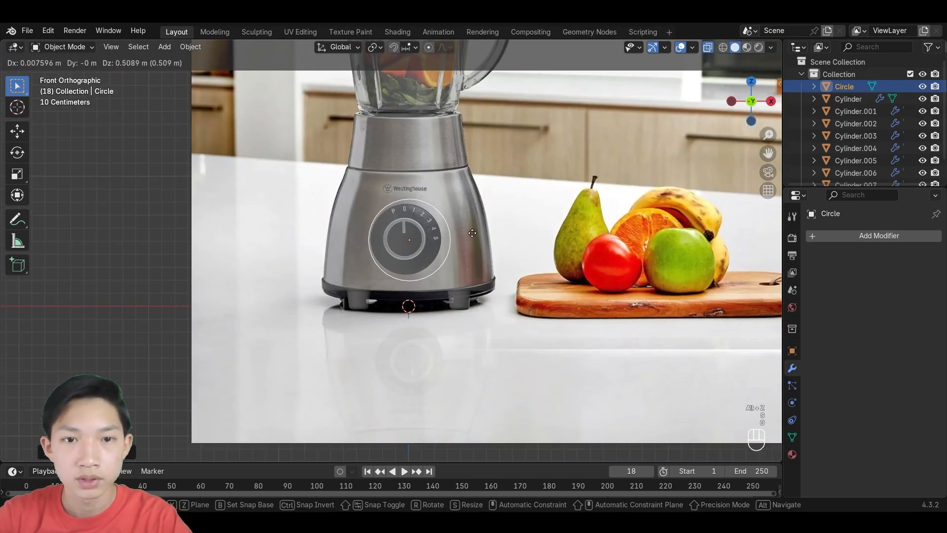
left_click(472, 232)
key("s")
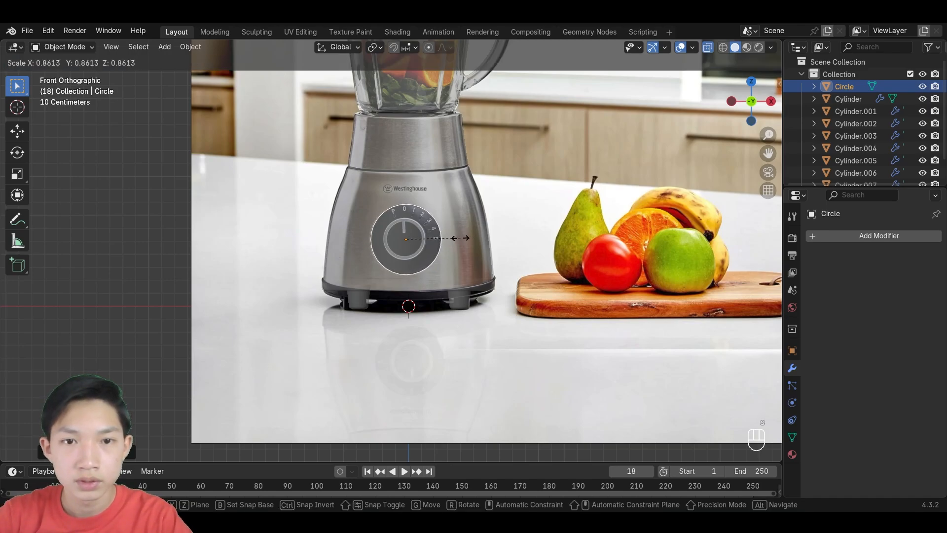
left_click(438, 226)
Fill the circle with a face in Edit Mode and return to Object Mode.
scroll(438, 226, "up", 4)
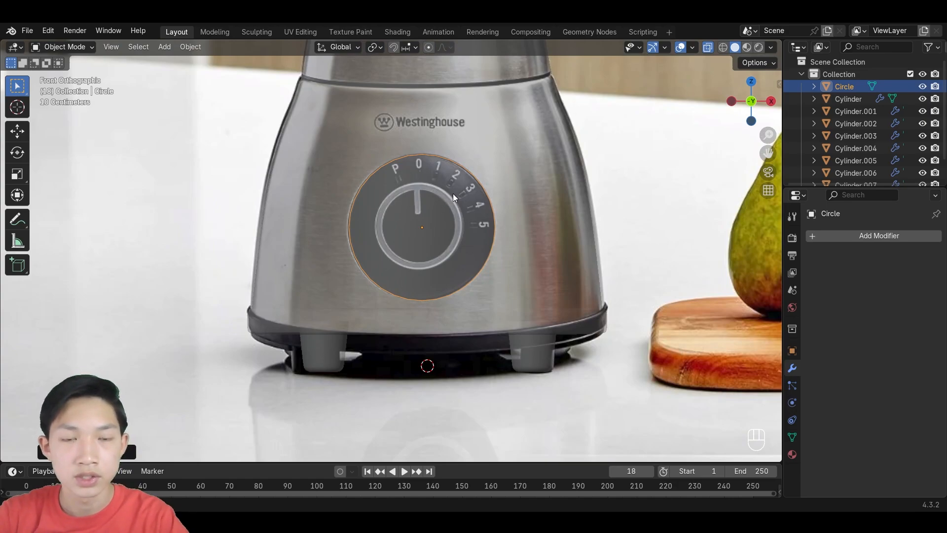
key("Tab")
middle_click_drag(453, 194, 509, 255)
scroll(457, 234, "down", 3)
key("alt+z")
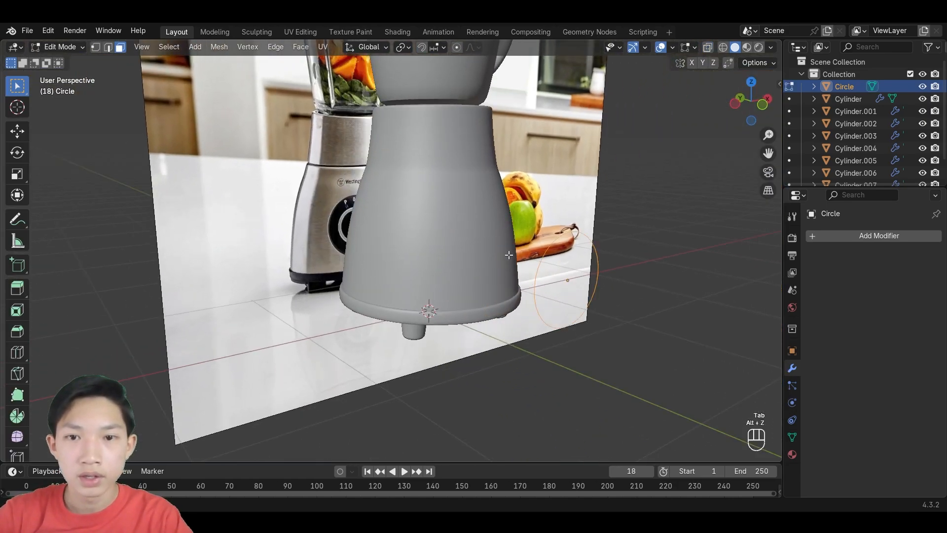
scroll(509, 254, "up", 2)
key("f")
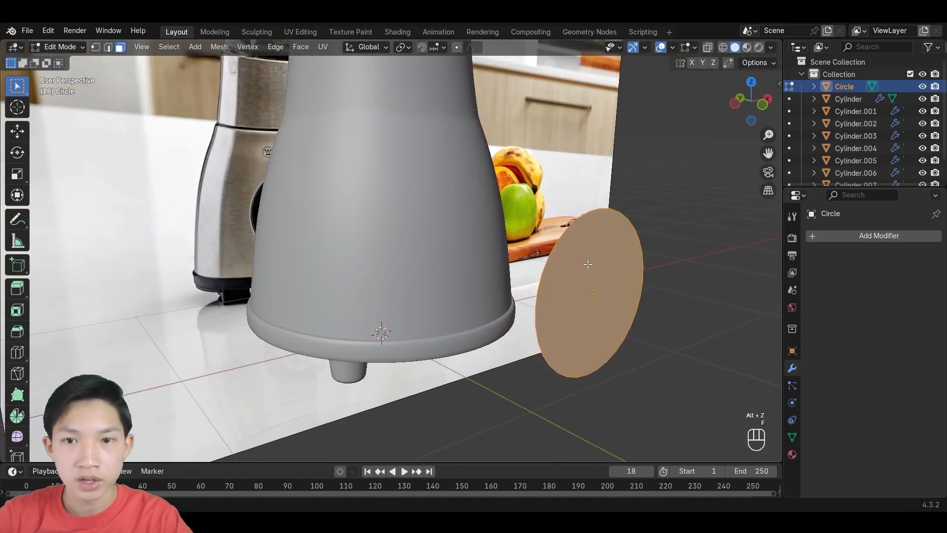
left_click(658, 215)
middle_click_drag(659, 215, 626, 245)
key("Tab")
scroll(460, 253, "down", 2)
middle_click_drag(460, 253, 546, 257)
scroll(609, 259, "up", 3)
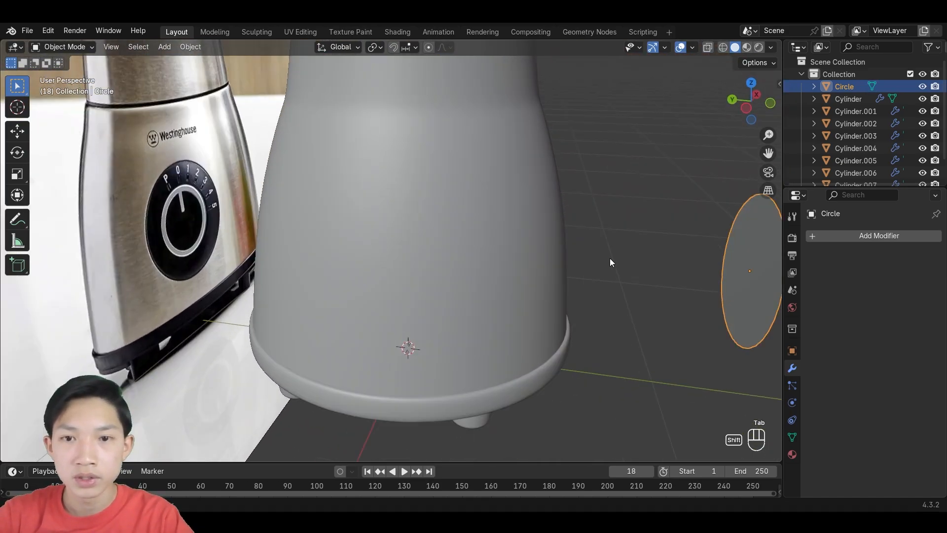
middle_click_drag(610, 258, 509, 282, "shift")
key("g")
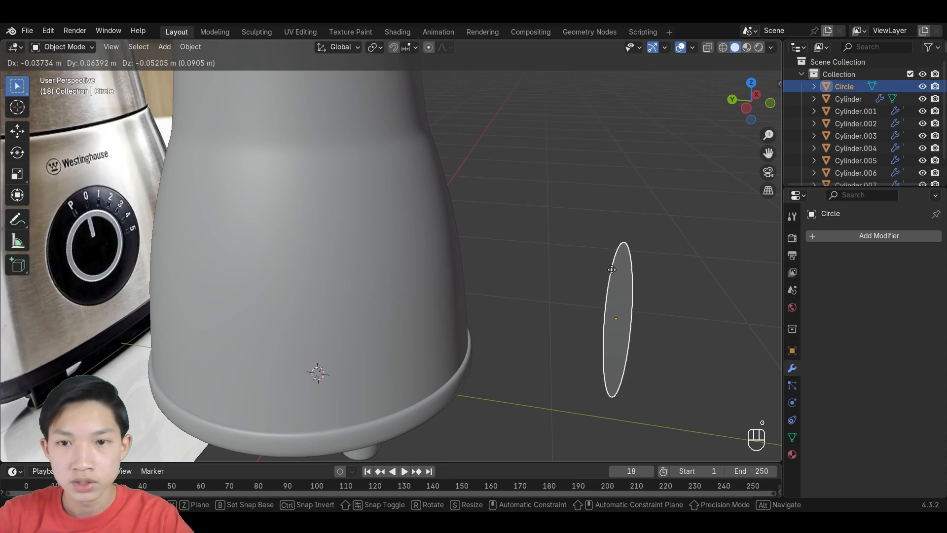
right_click(605, 265)
key("g")
right_click(620, 254)
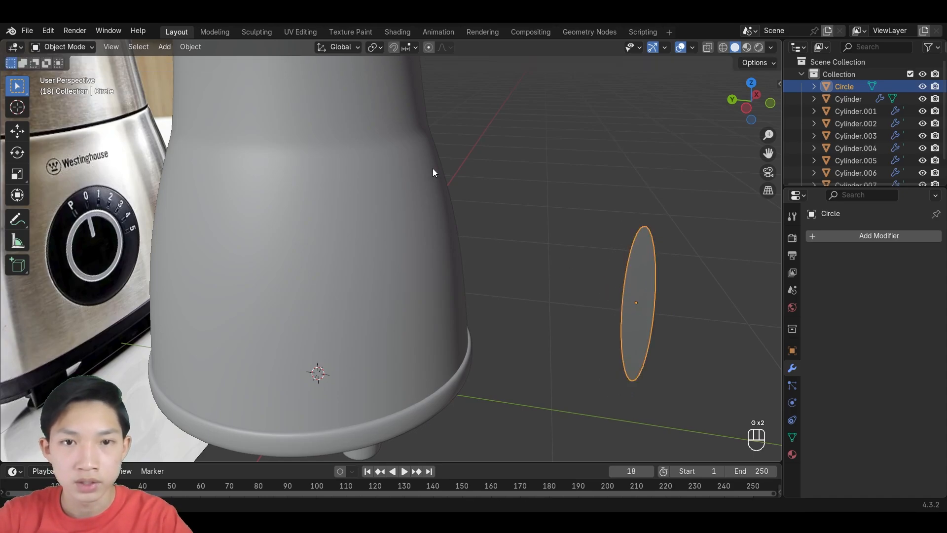
left_click(443, 291)
key("g")
right_click(472, 255)
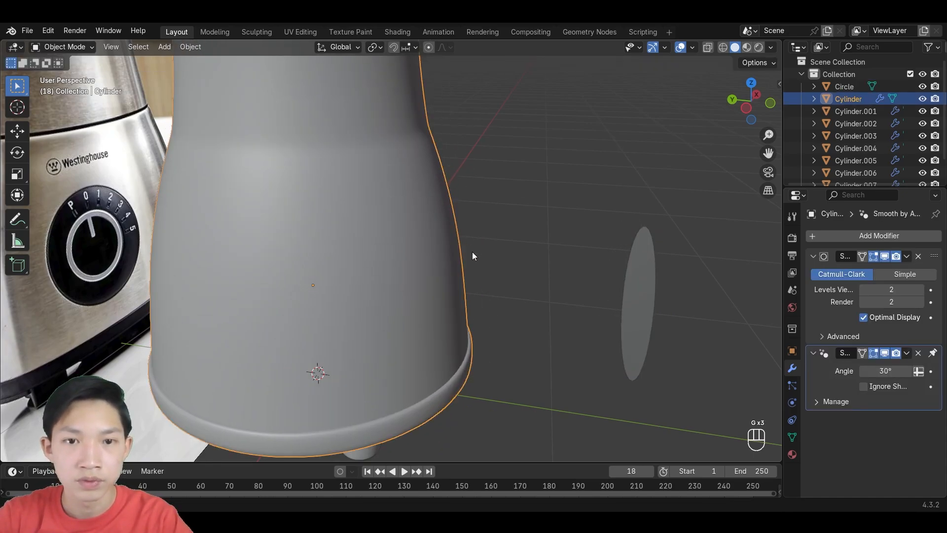
key("g")
right_click(496, 203)
Select the circle object again and open it in Edit Mode.
left_click(604, 269)
left_click(640, 278)
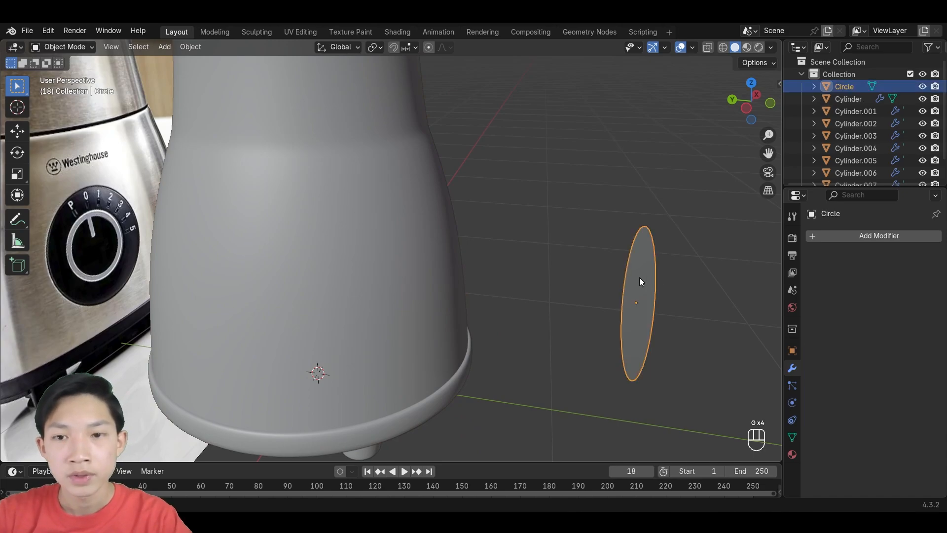
middle_click_drag(639, 277, 539, 207)
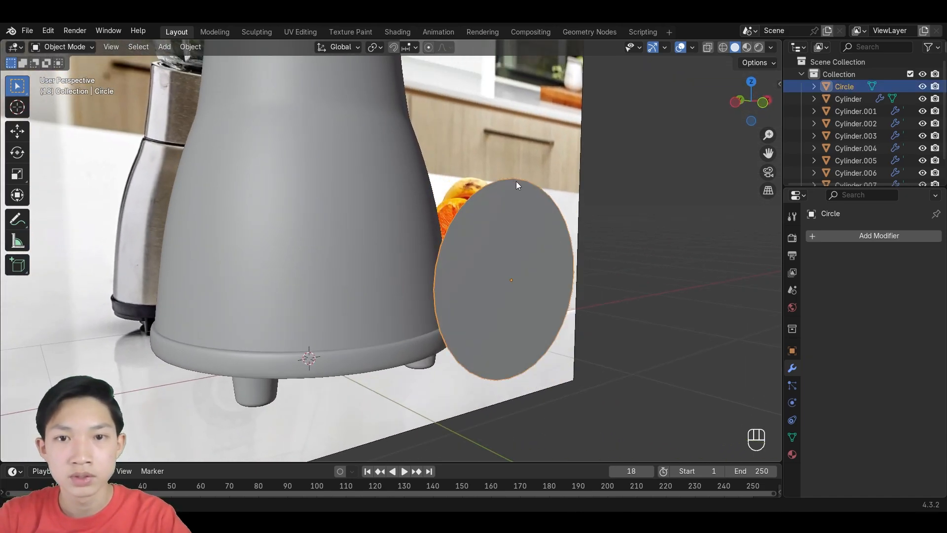
key("Tab")
left_click(511, 235)
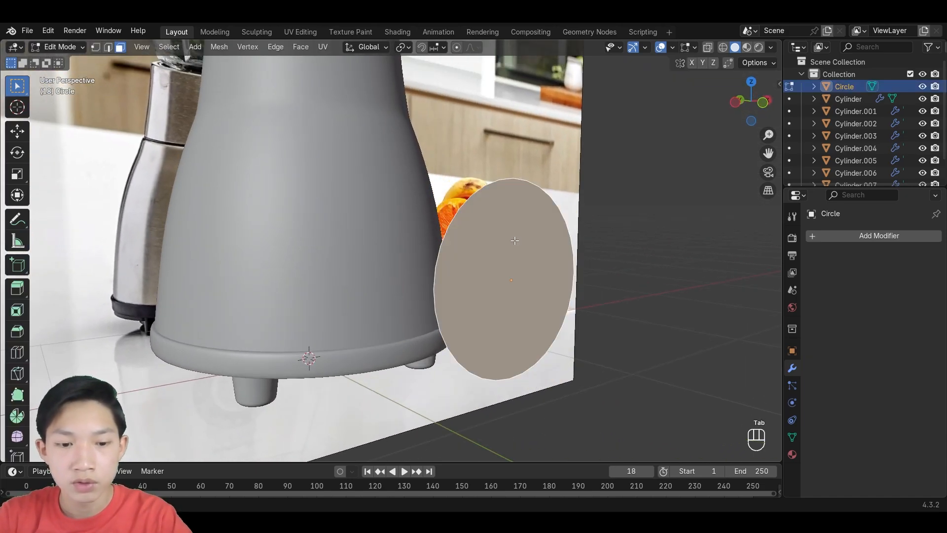
key("g")
right_click(517, 239)
key("g")
right_click(503, 218)
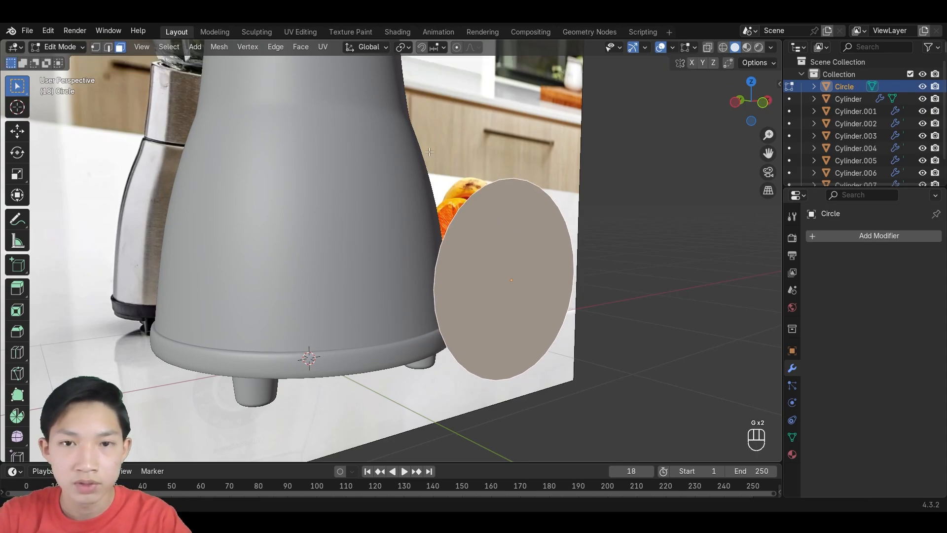
left_click(651, 173)
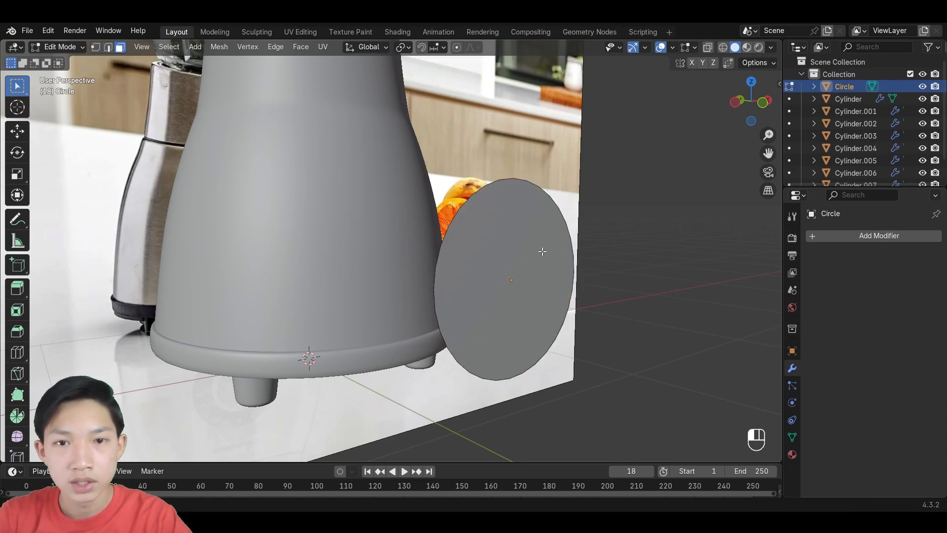
Try triangulating the circle's filled face to inspect its topology, and undo the triangulation.
left_click(543, 251)
key("ctrl+t")
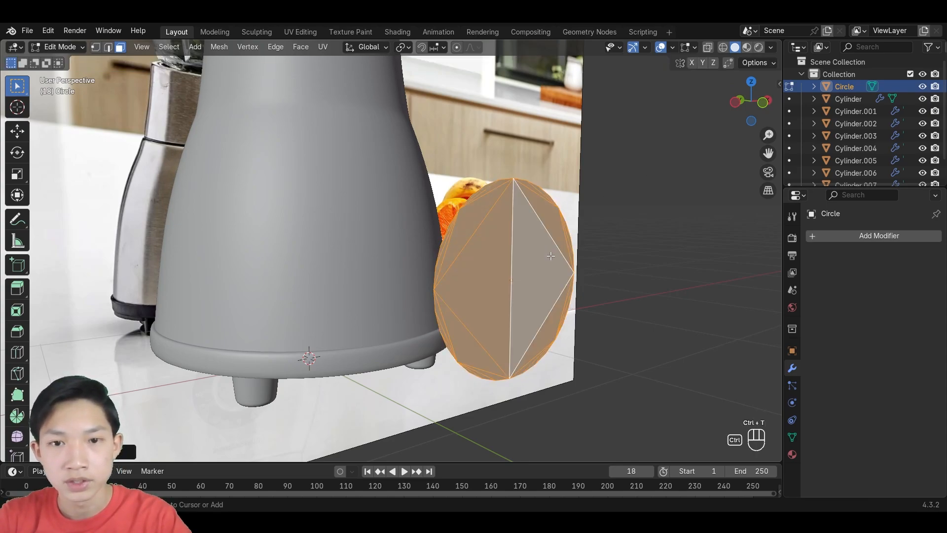
key("ctrl+z")
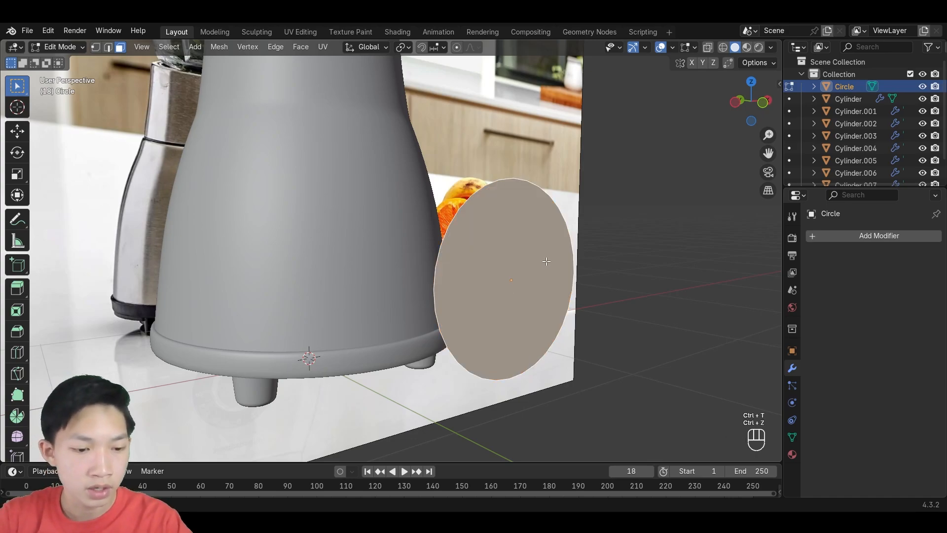
key("ctrl+t")
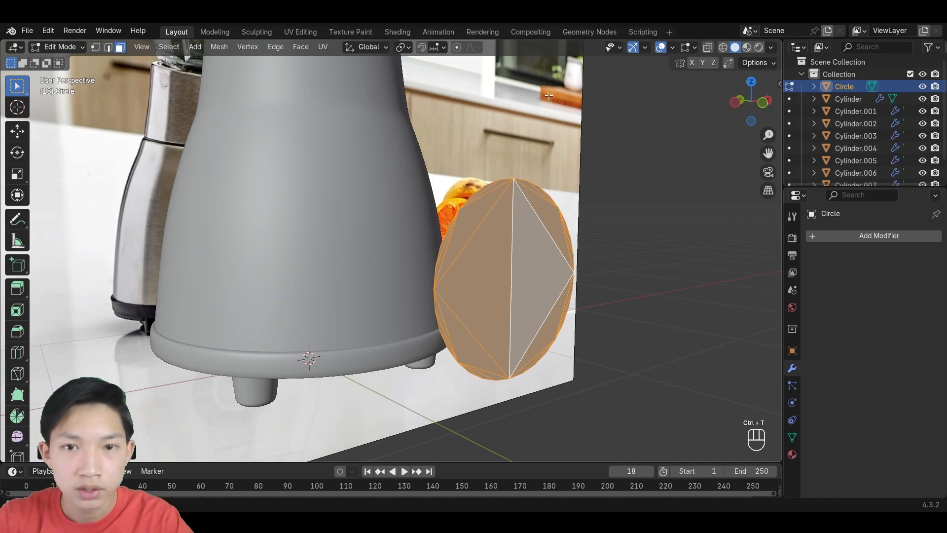
scroll(556, 134, "up", 3)
scroll(560, 168, "down", 3)
middle_click_drag(569, 195, 552, 189)
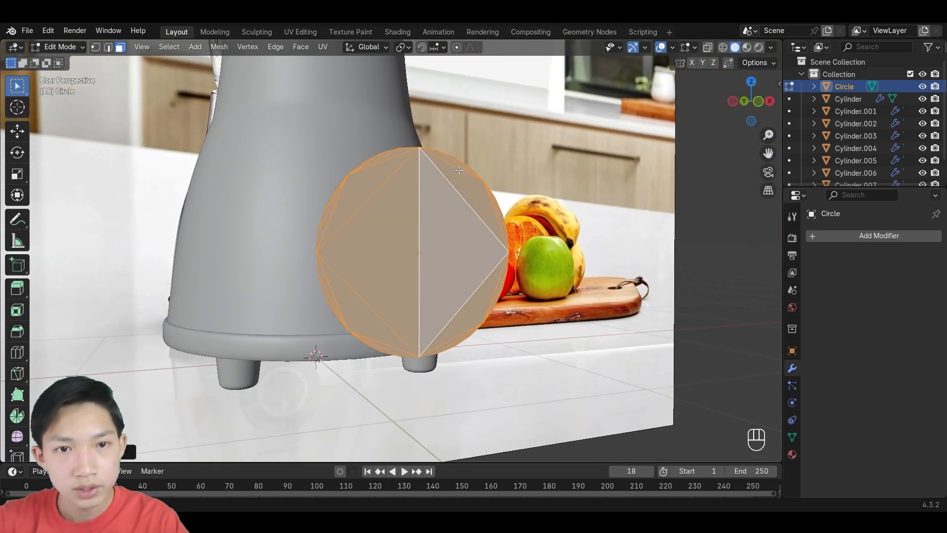
key("ctrl+z")
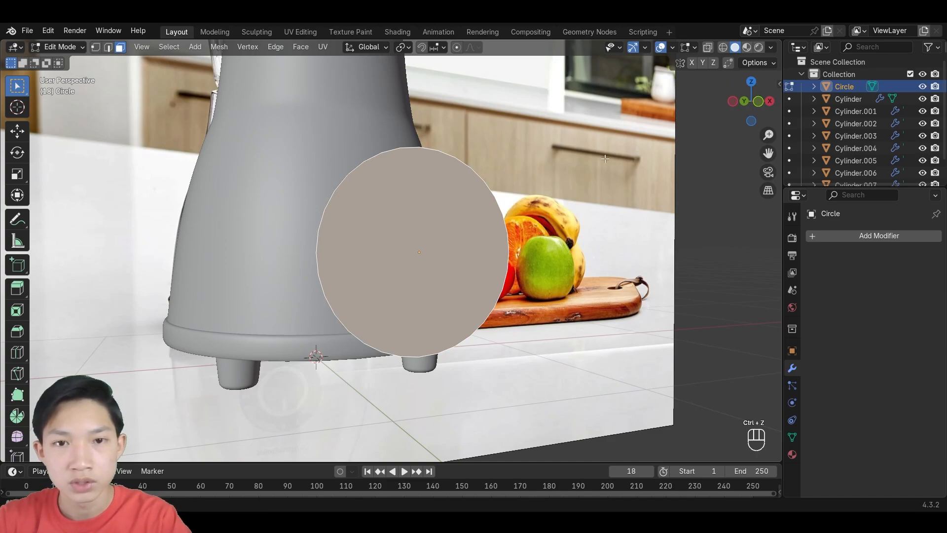
Knife-cut the circle's face vertically between opposite rim vertices, just beside its center.
key("k")
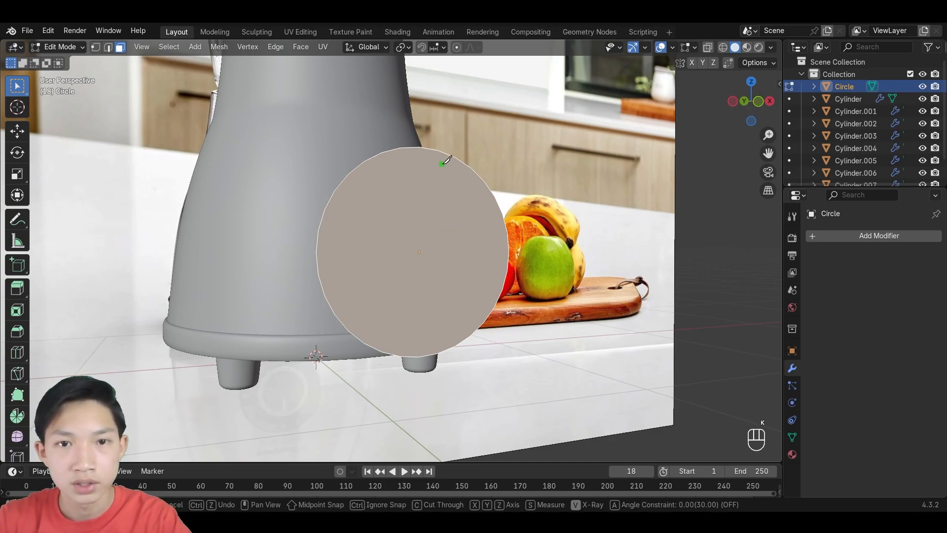
left_click(438, 150)
left_click(438, 352)
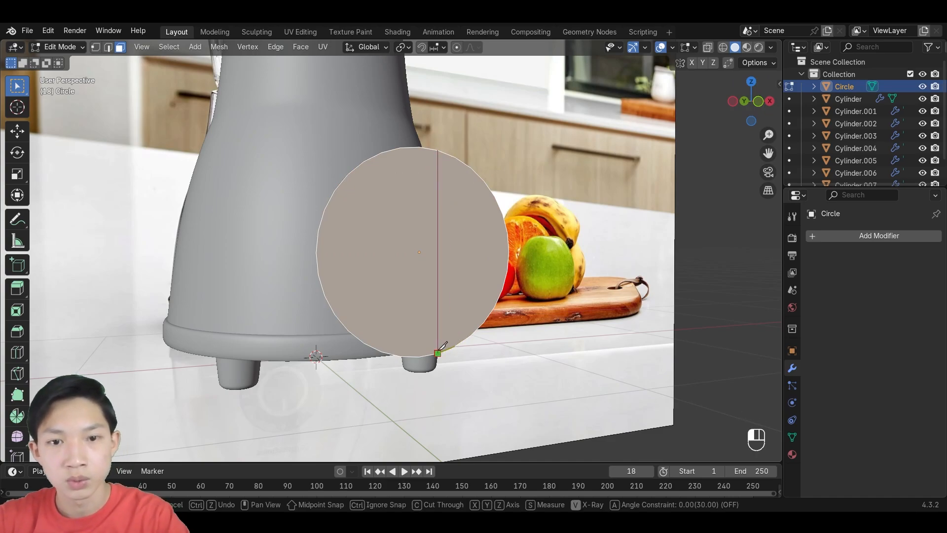
key("Return")
middle_click_drag(455, 263, 437, 258)
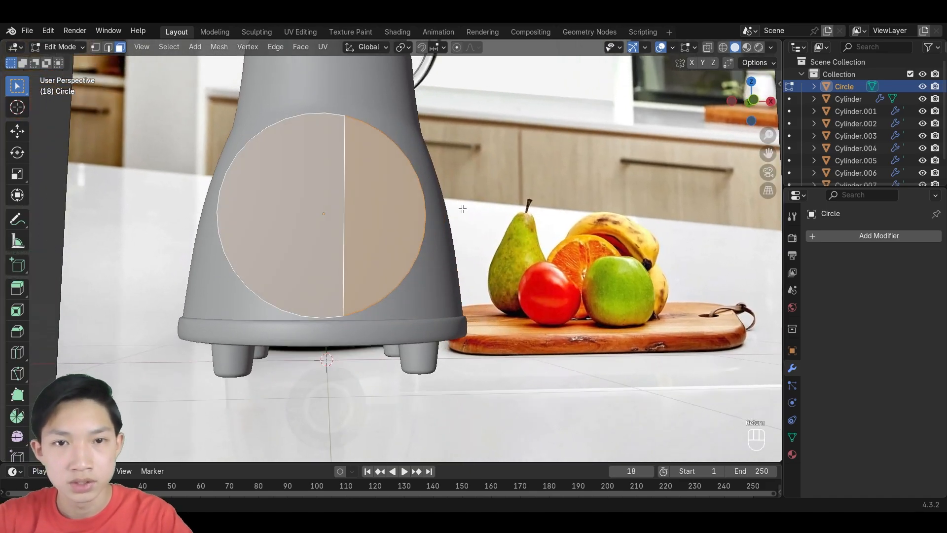
In front view, knife-cut the circle vertically through its center from the topmost to the bottommost rim vertex.
left_click(753, 100)
scroll(475, 207, "up", 4)
middle_click_drag(370, 229, 593, 247, "shift")
scroll(593, 247, "up", 1)
key("k")
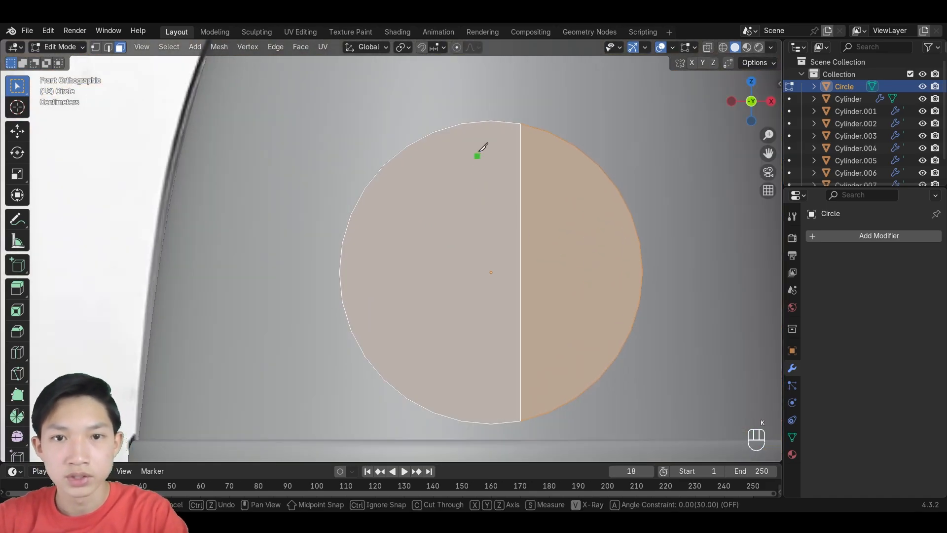
left_click(491, 120)
left_click(492, 423)
key("Return")
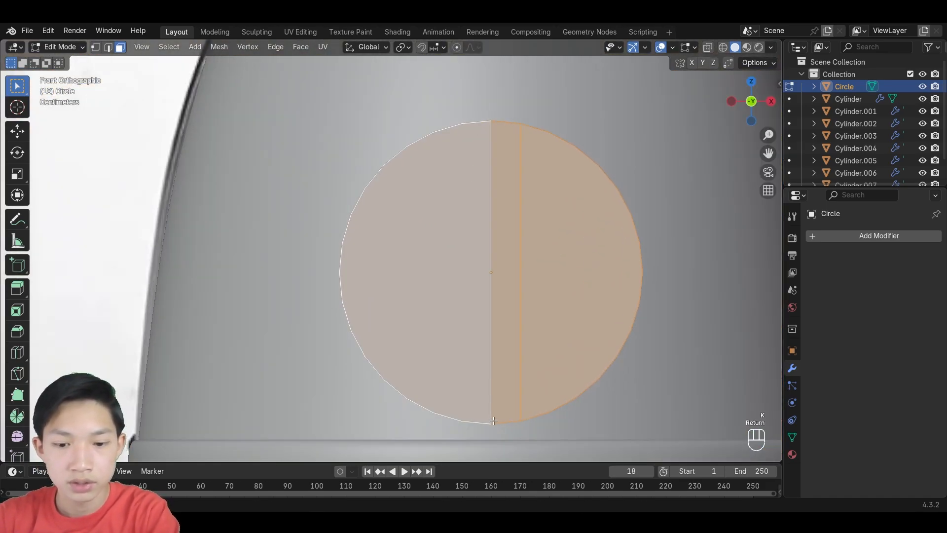
Knife-cut the circle's left half with parallel vertical lines joining each pair of opposite rim vertices.
left_click(461, 124)
left_click(462, 421)
key("Return")
key("k")
left_click(433, 132)
left_click(433, 412)
key("Return")
key("k")
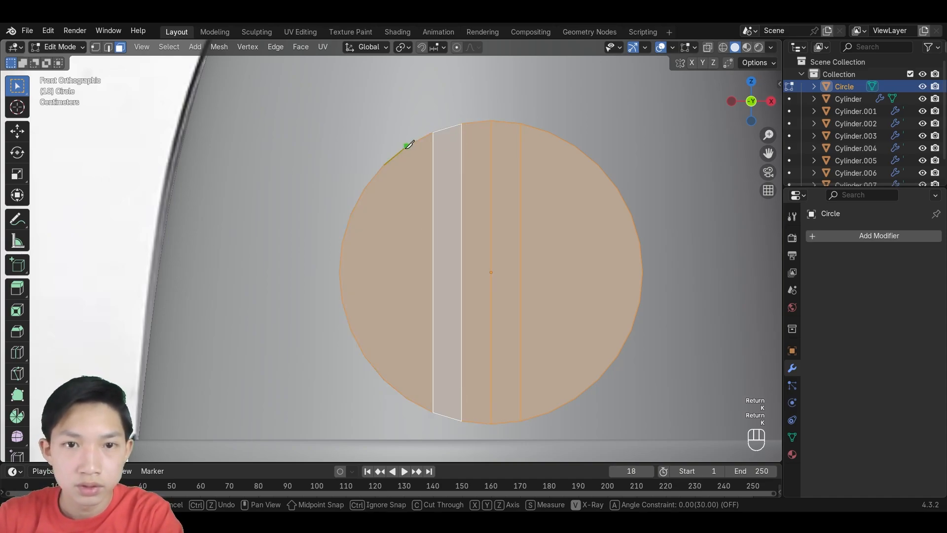
left_click(365, 356)
key("Return")
key("k")
left_click(351, 215)
left_click(350, 330)
key("Return")
key("k")
left_click(342, 243)
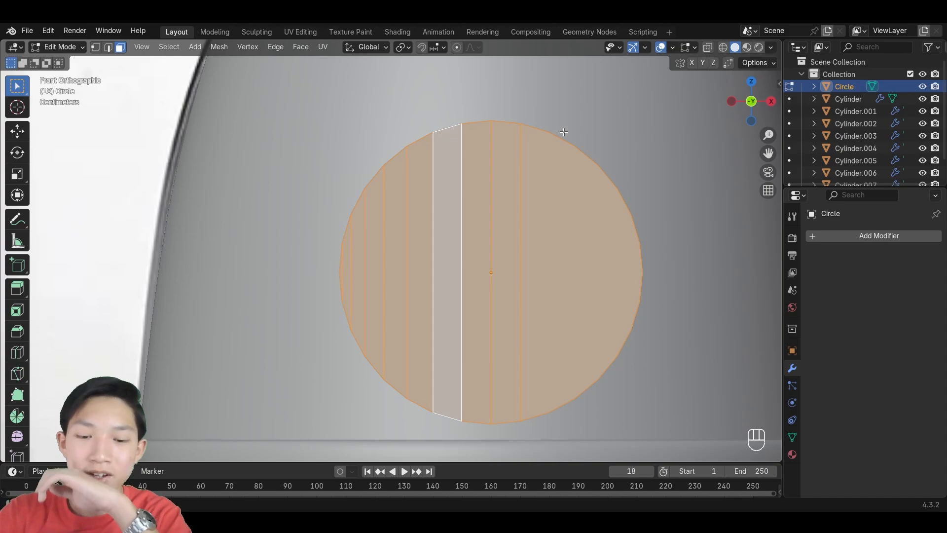
Knife-cut the circle's right half with matching vertical lines between opposite rim vertices.
key("k")
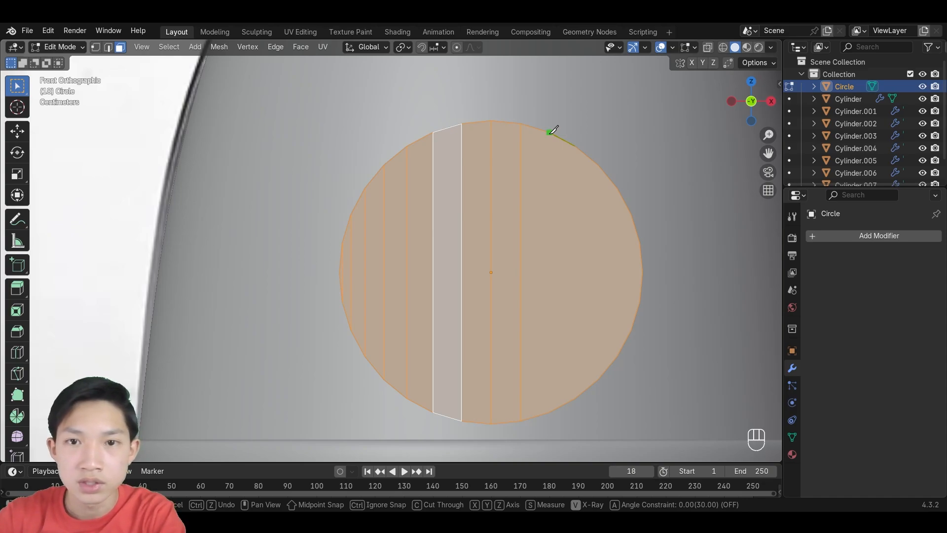
left_click(549, 132)
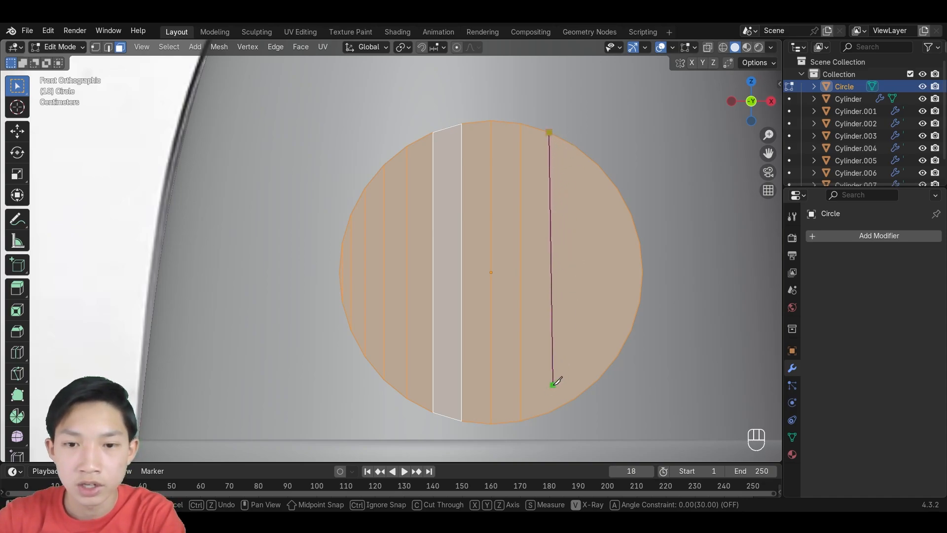
left_click(549, 411)
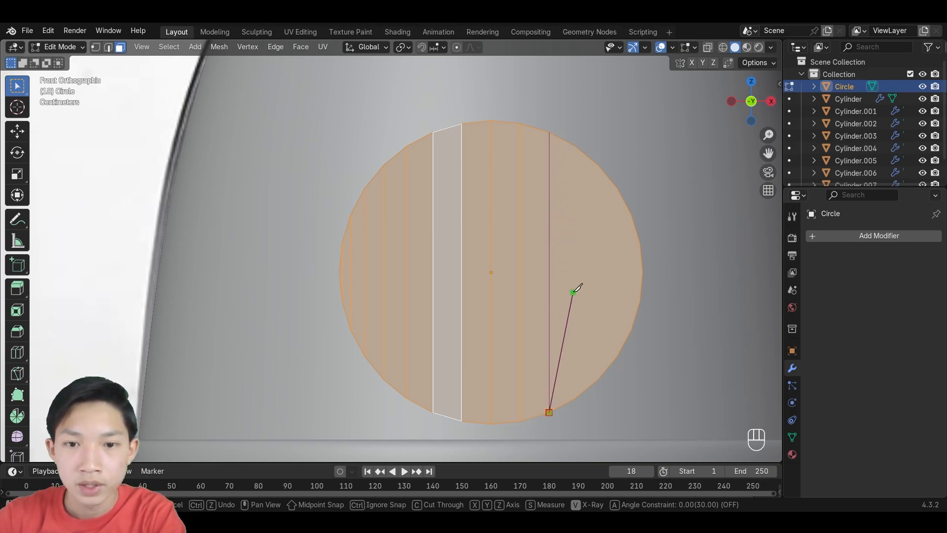
key("Return")
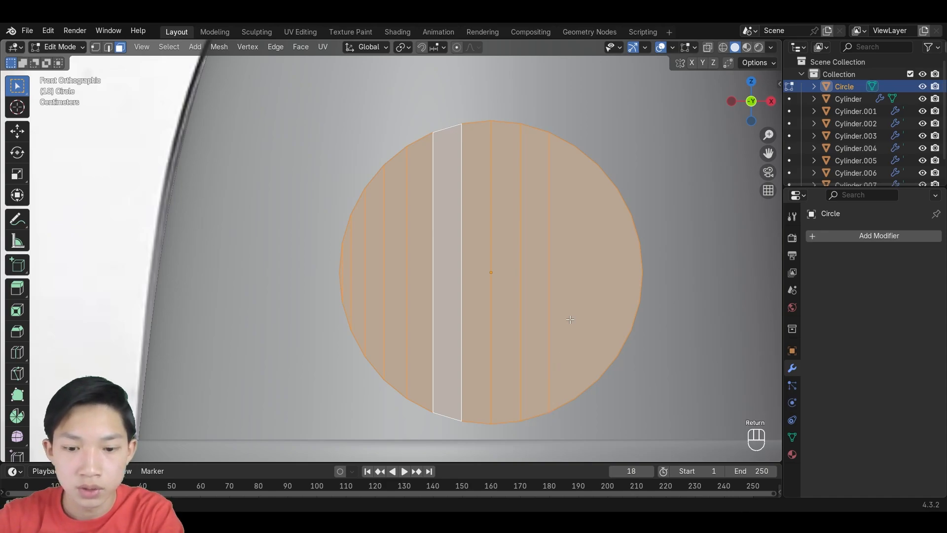
key("k")
left_click(575, 146)
left_click(575, 402)
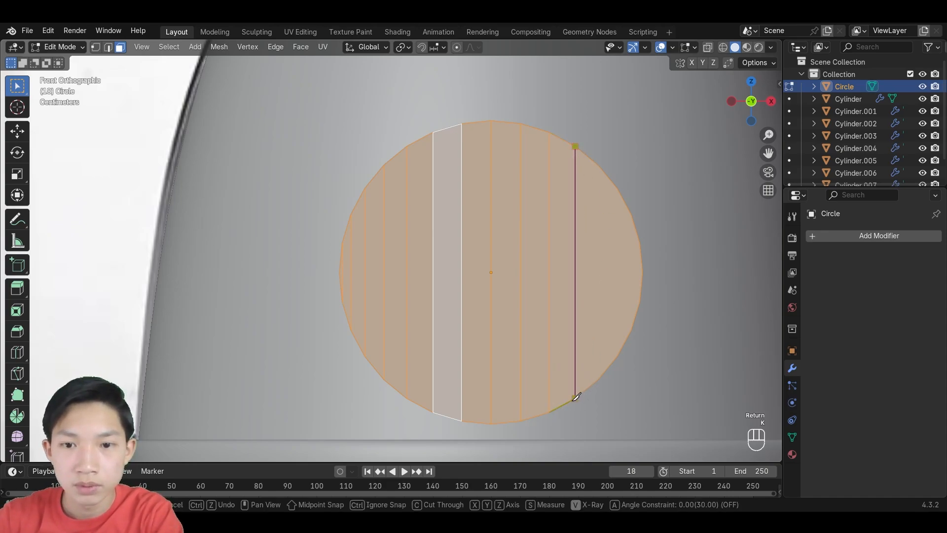
key("Return")
key("k")
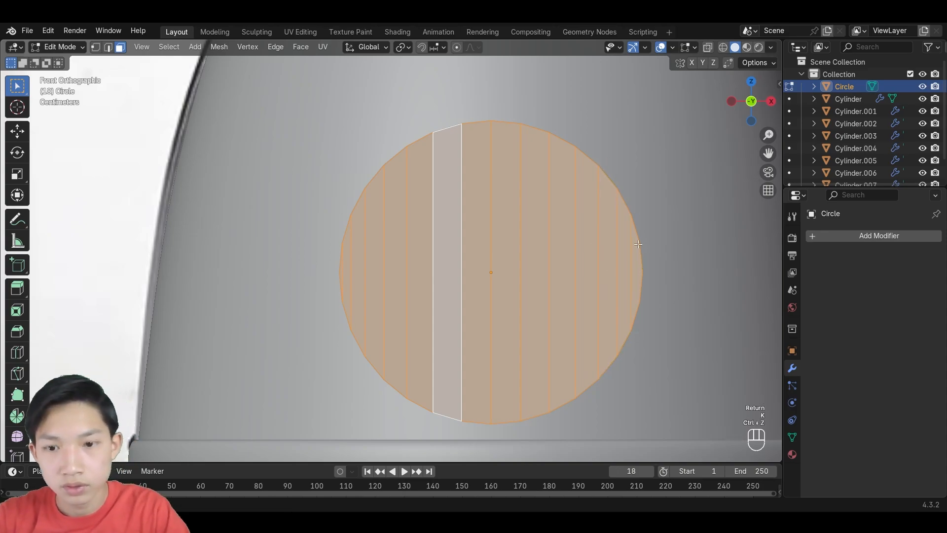
Knife-cut the circle horizontally through its center and across its upper half, joining opposite rim vertices.
left_click(642, 272)
left_click(342, 272)
key("Return")
key("k")
left_click(343, 243)
left_click(640, 243)
key("Return")
key("k")
left_click(632, 215)
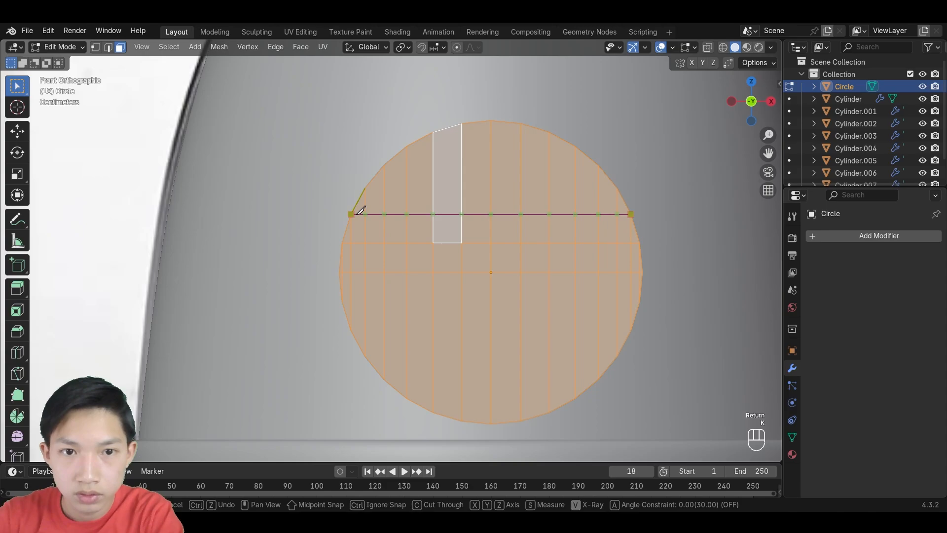
left_click(452, 143)
key("Return")
Add the topmost horizontal knife cut and parallel cuts across the circle's lower half between opposite rim vertices.
key("k")
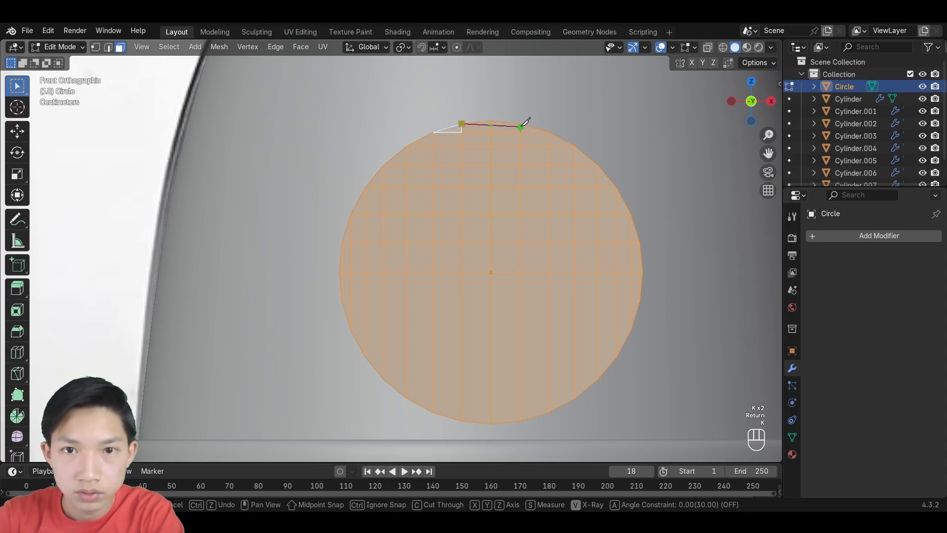
left_click(351, 330)
left_click(631, 330)
key("Return")
key("k")
left_click(364, 356)
left_click(617, 356)
key("Return")
key("k")
left_click(384, 379)
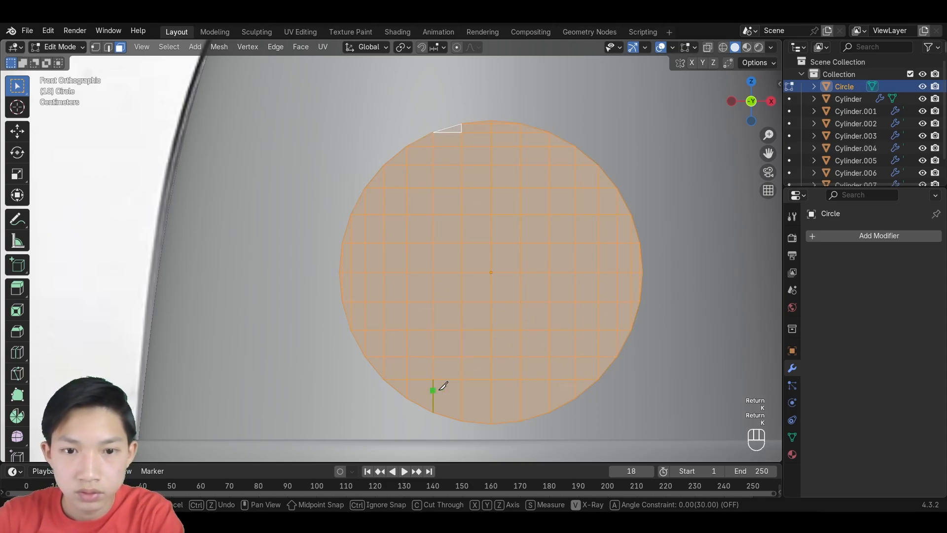
key("ctrl+z")
key("Return")
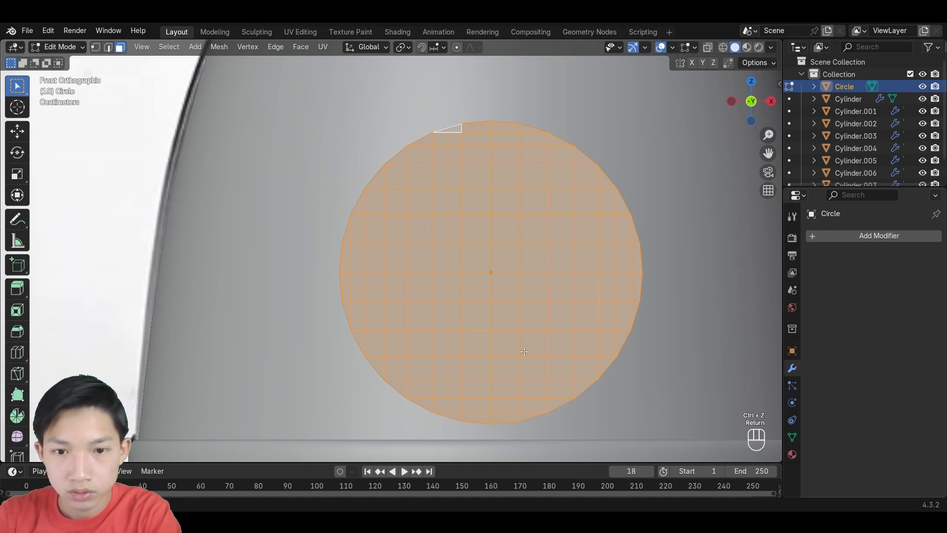
Deselect the circle's faces and inspect the grid of cuts from the front and at an angle.
key("Tab")
key("Tab")
left_click(687, 174)
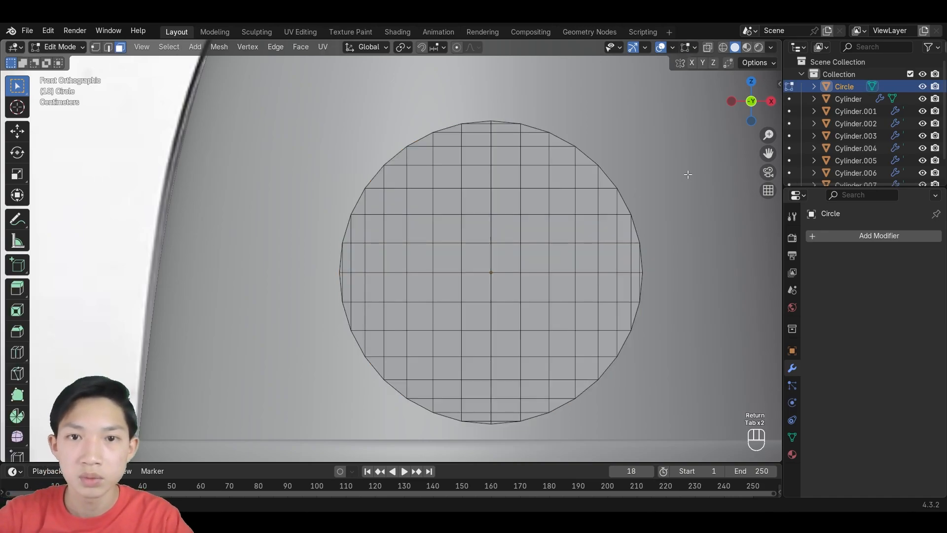
middle_click_drag(508, 226, 492, 252)
scroll(562, 248, "down", 6)
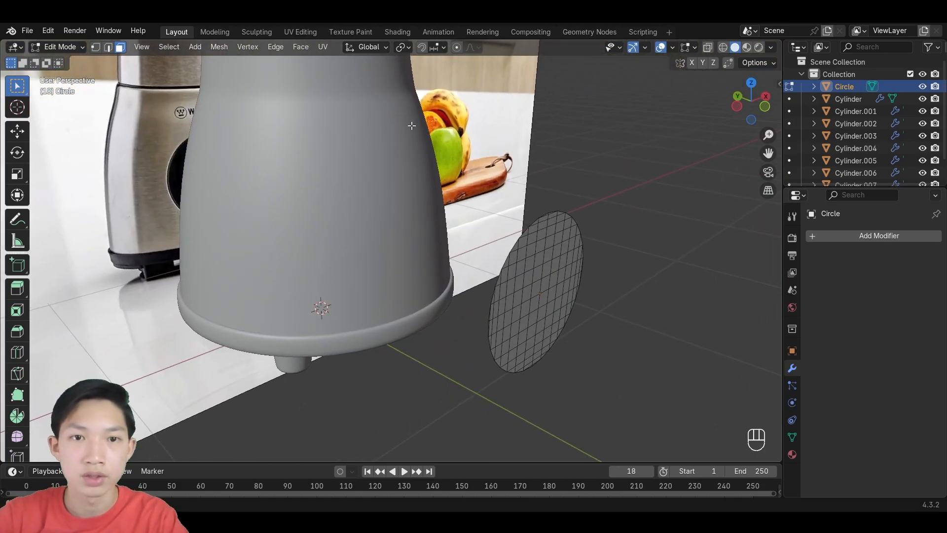
Return to Object Mode and add a Shrinkwrap modifier to the circle.
key("Tab")
left_click(350, 151)
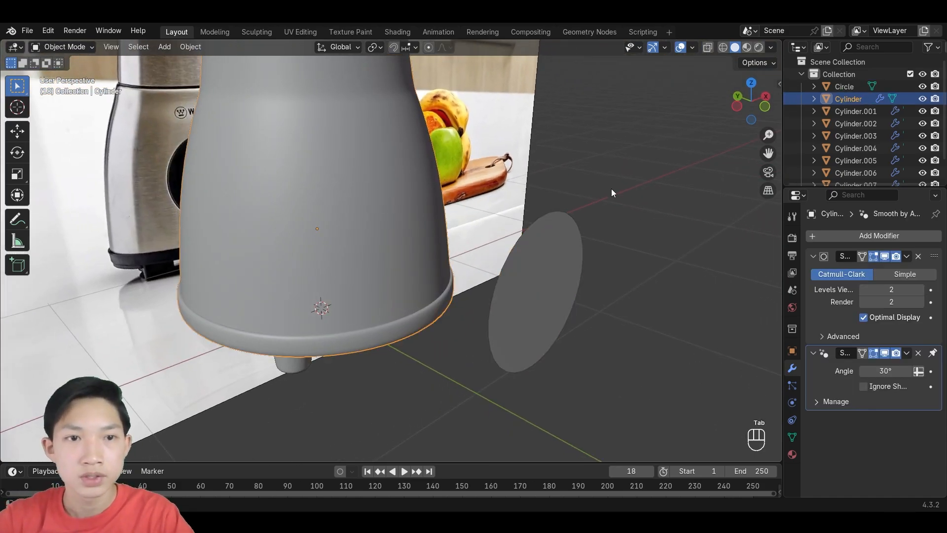
left_click(612, 189)
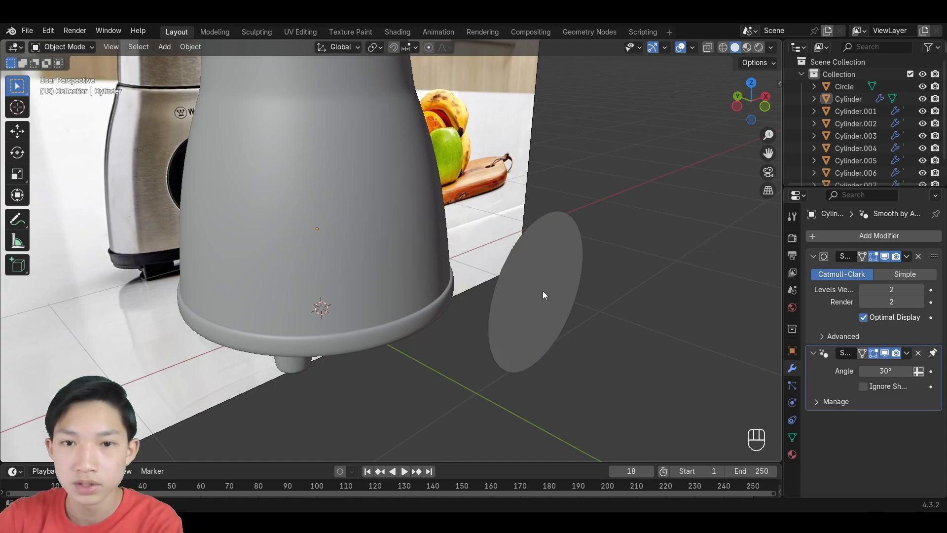
left_click(537, 240)
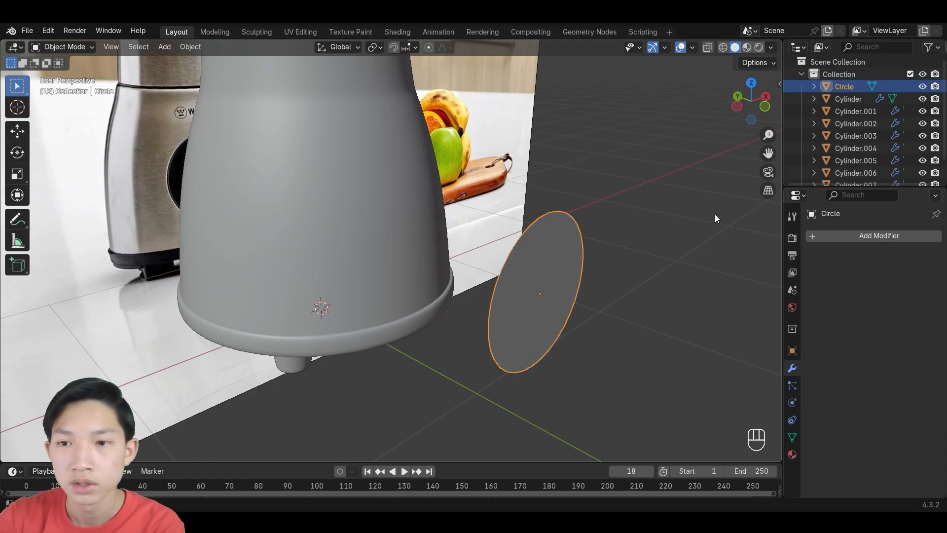
left_click(837, 240)
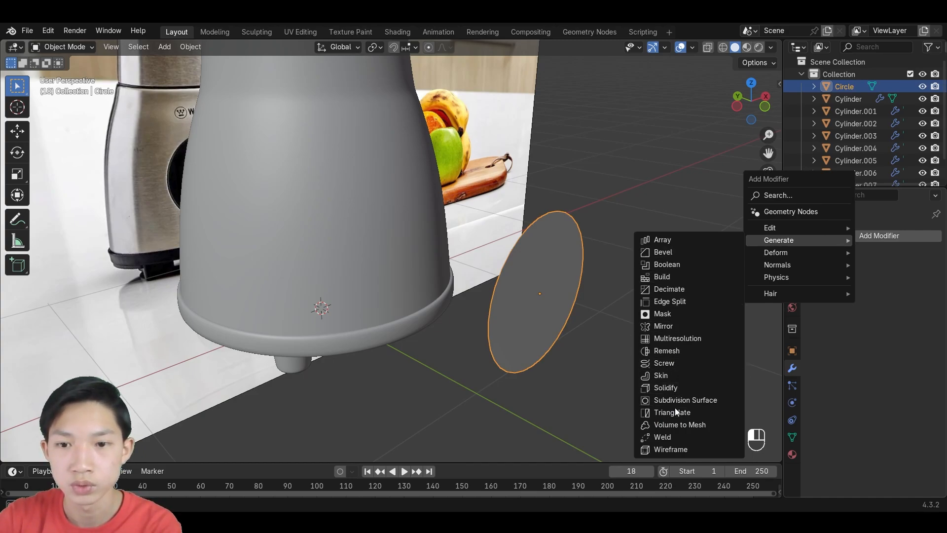
mouse_move(764, 254)
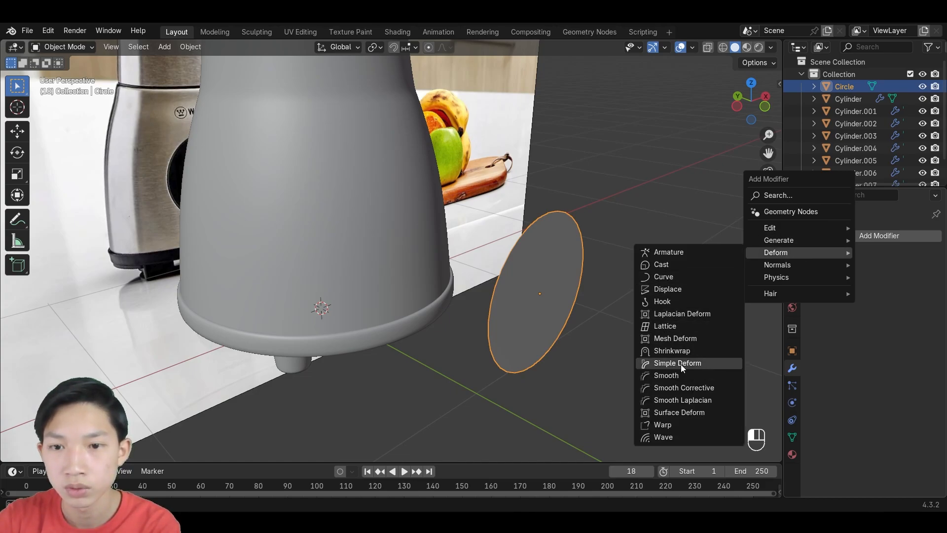
left_click(672, 351)
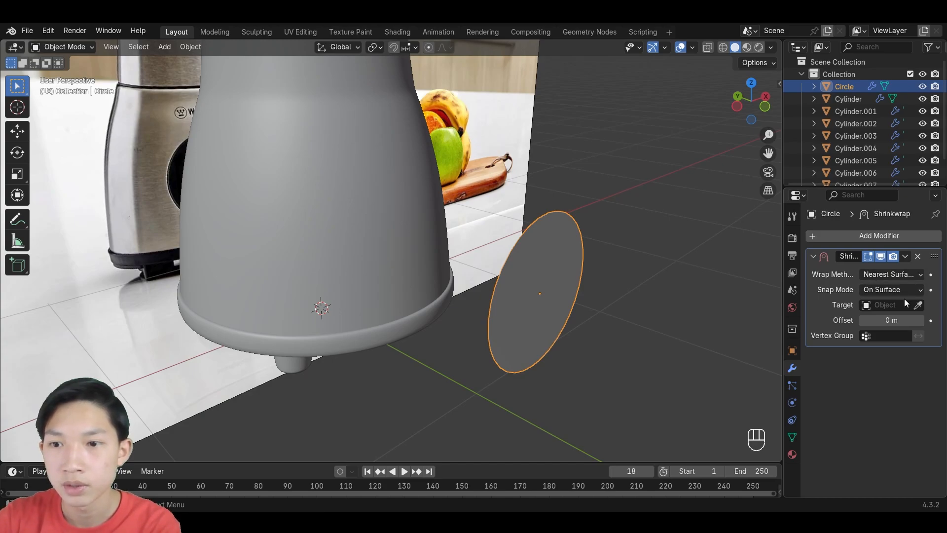
Try the blender base Cylinder as the circle's Shrinkwrap target, and clear the target again.
left_click(921, 306)
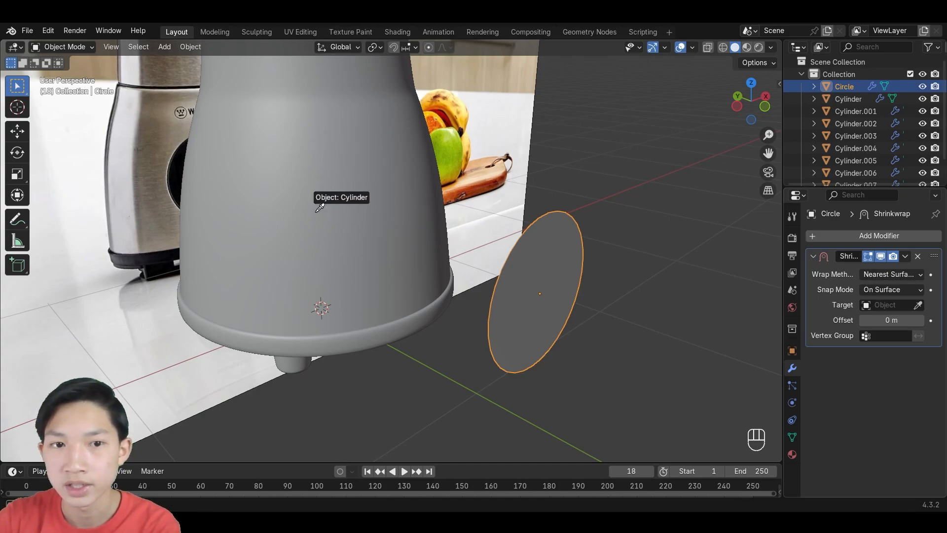
left_click(344, 193)
left_click(562, 257)
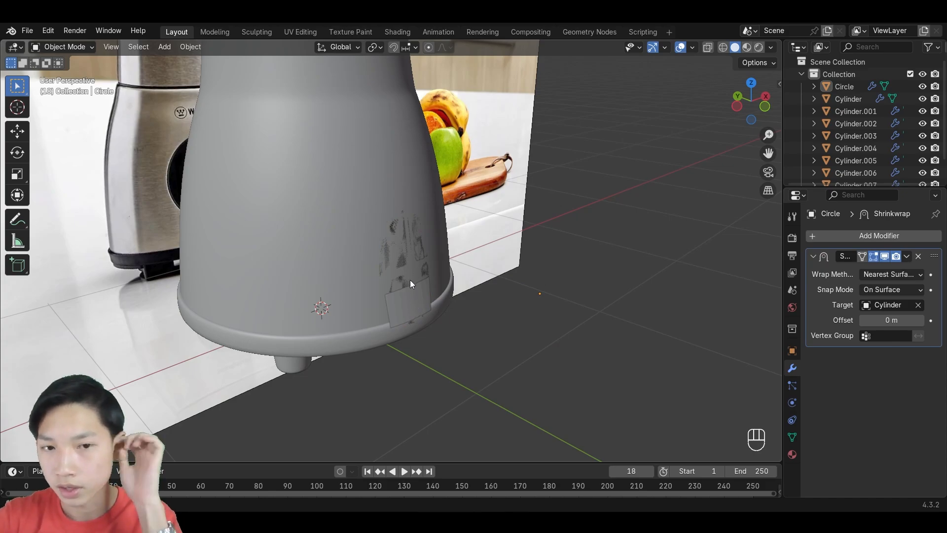
left_click(918, 304)
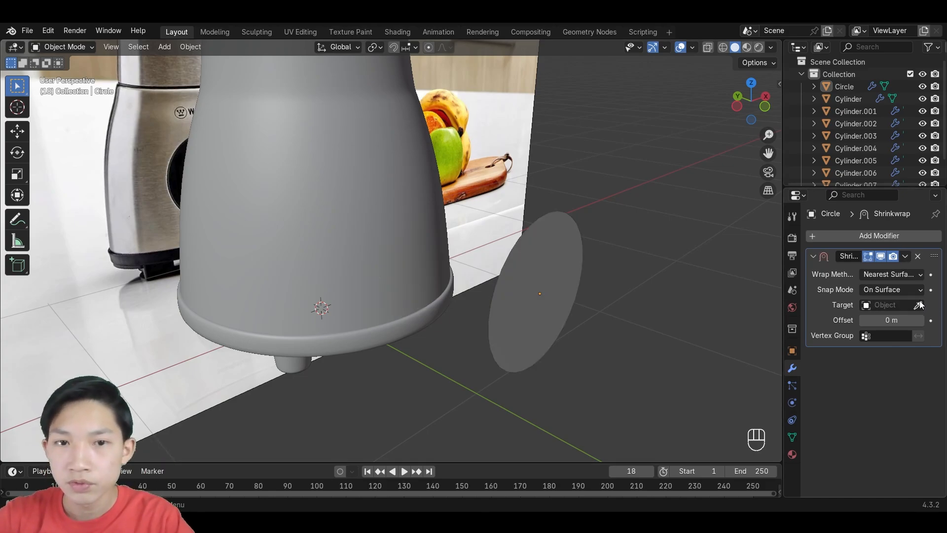
Move the circle along the global Y axis until it sits close to the front of the blender base.
left_click(568, 307)
key("g")
key("x")
key("y")
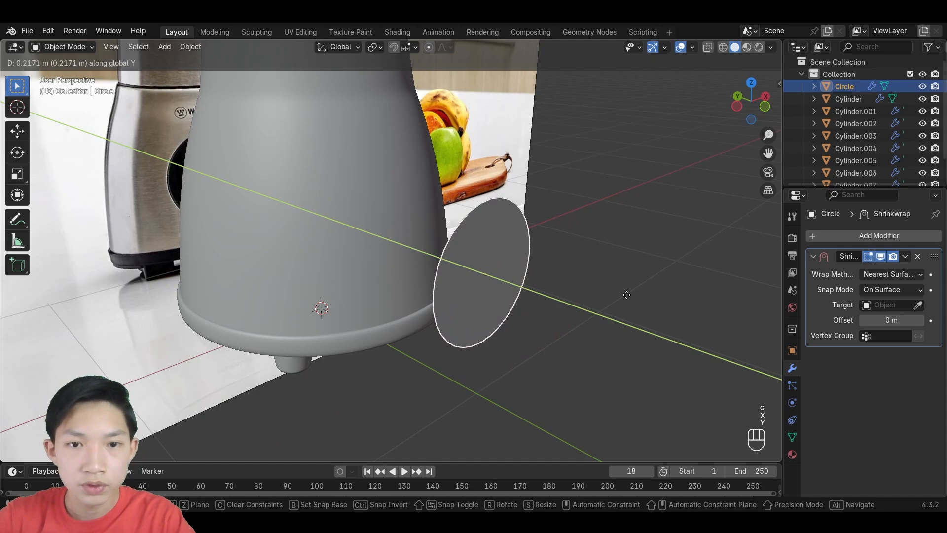
left_click(561, 257)
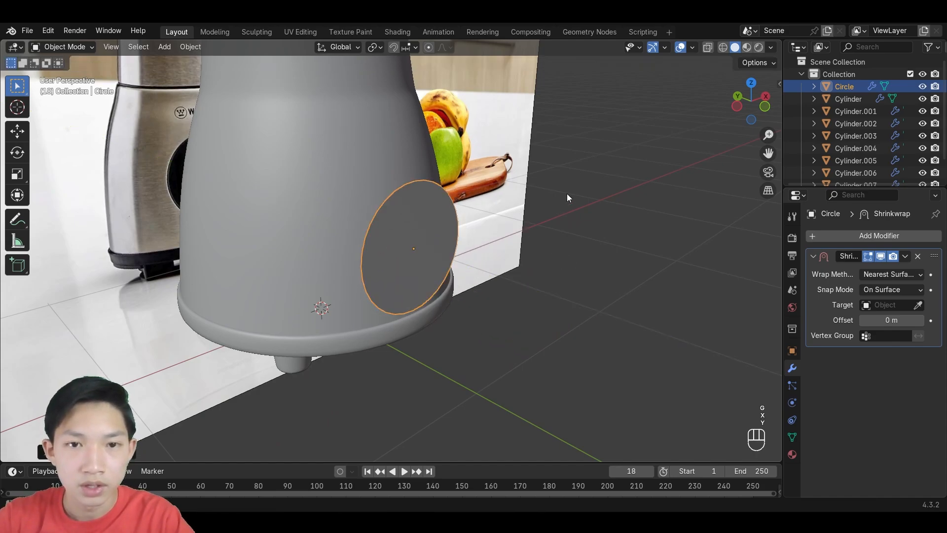
middle_click_drag(566, 193, 594, 239)
left_click(594, 239)
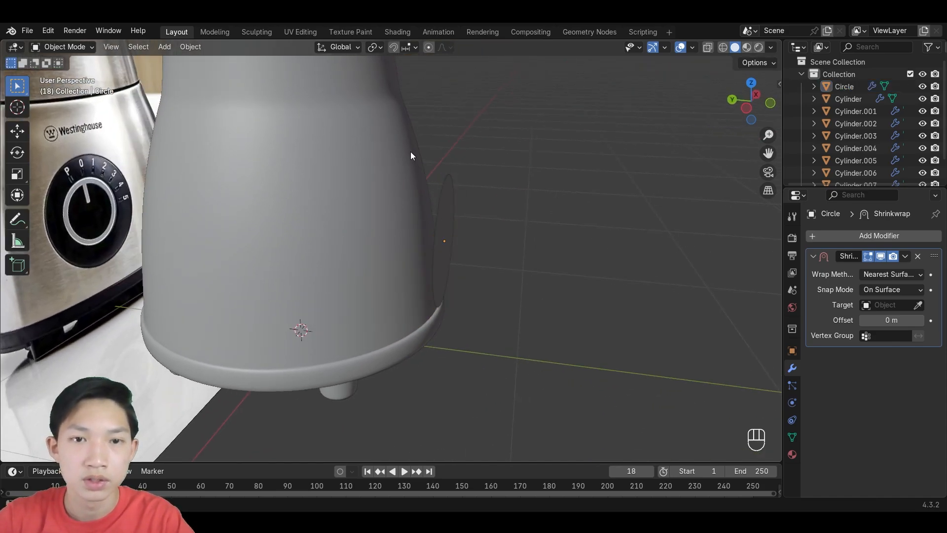
Set the circle's Shrinkwrap target to the blender base Cylinder and check how it wraps the surface.
left_click(450, 233)
left_click(918, 305)
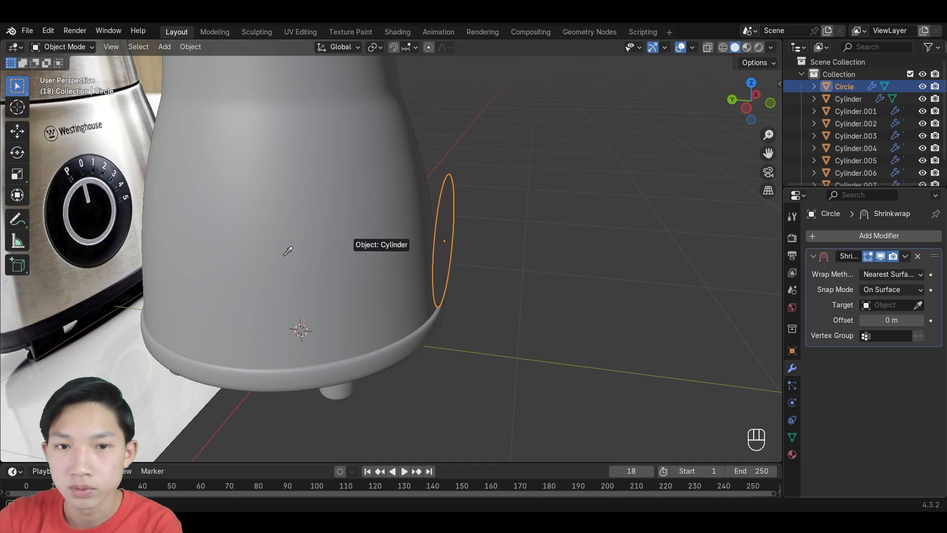
left_click(226, 226)
middle_click_drag(508, 206, 365, 241)
left_click(355, 243)
left_click(387, 233)
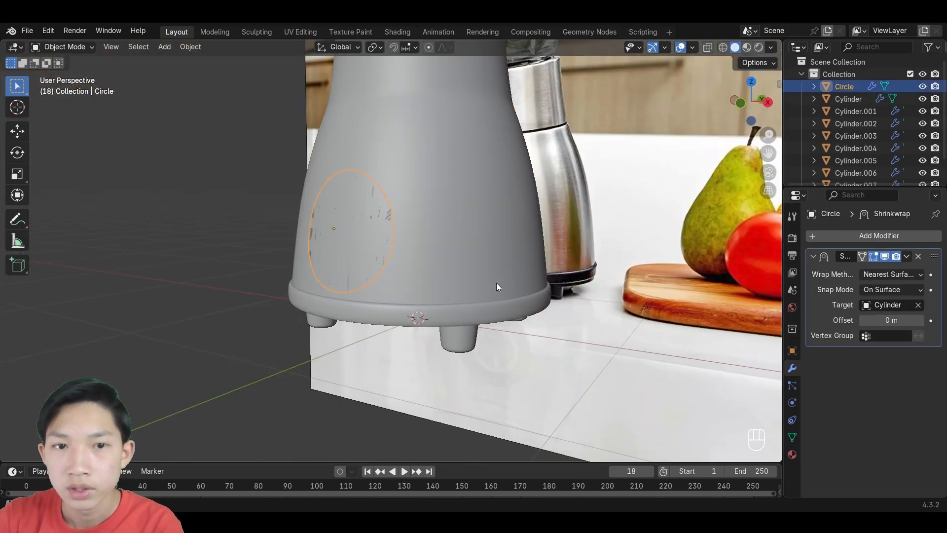
Set the Shrinkwrap wrap method to Project and view the circle from the side.
left_click(882, 275)
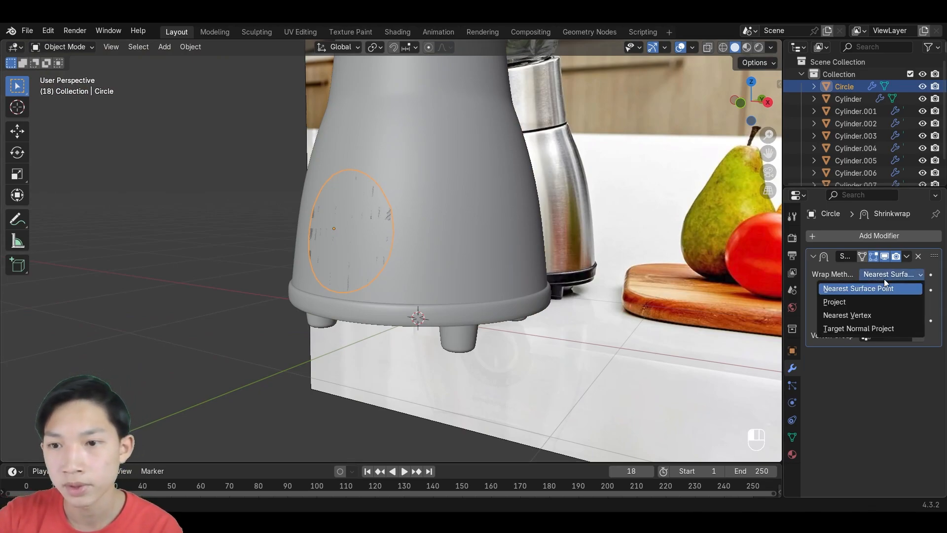
left_click(858, 301)
middle_click_drag(403, 288, 540, 318)
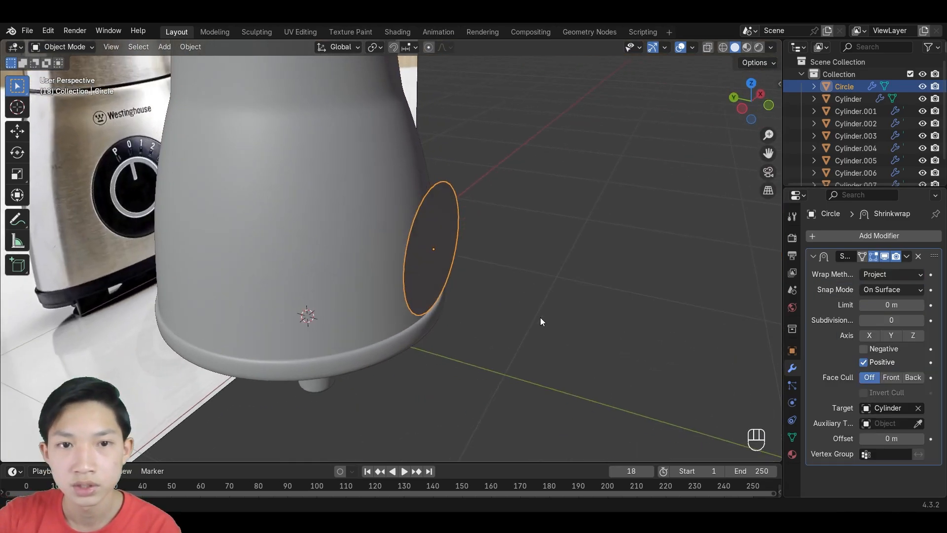
Enable the Negative projection direction in the circle's Shrinkwrap modifier and check the disc up close on the base.
left_click(863, 349)
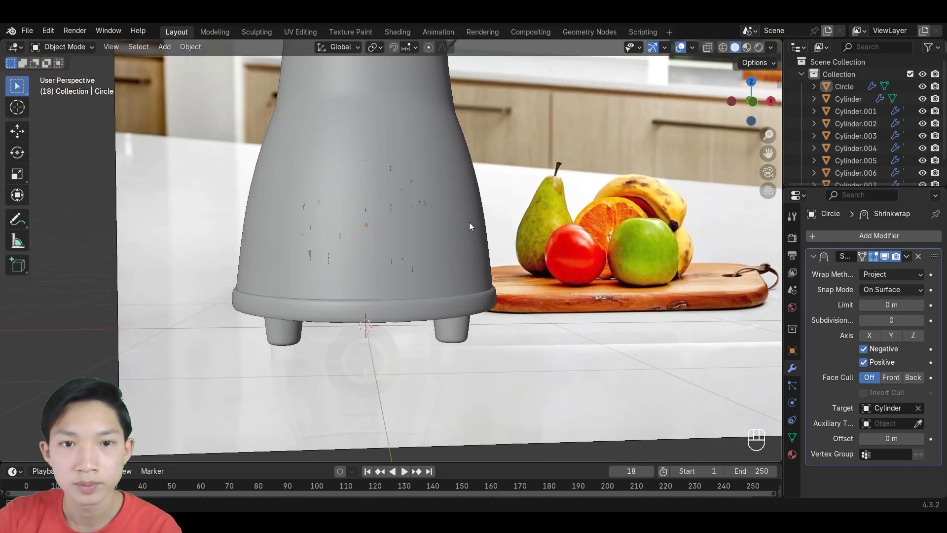
scroll(444, 225, "up", 2)
left_click(427, 229)
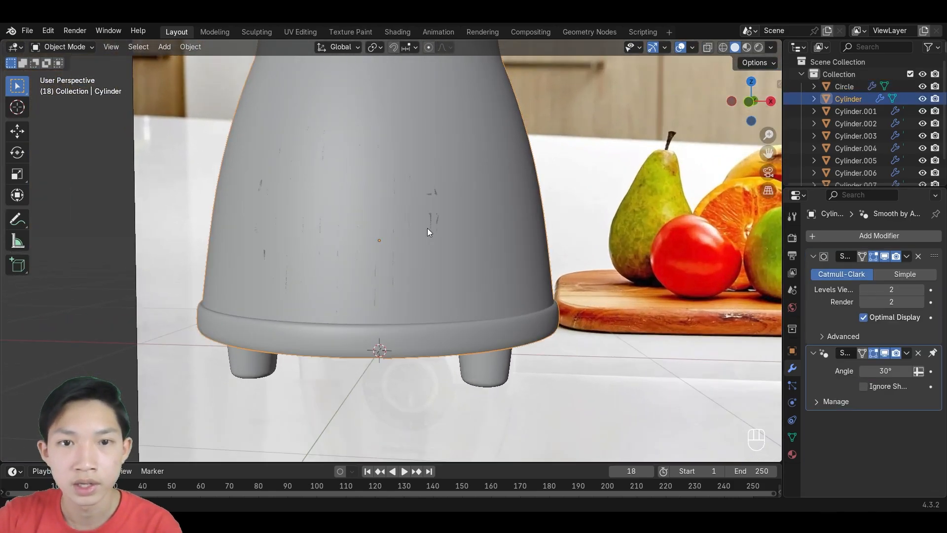
Compare the wrapped circle with the reference dial in front X-ray view and inspect its fit on the base from several angles.
left_click(753, 111)
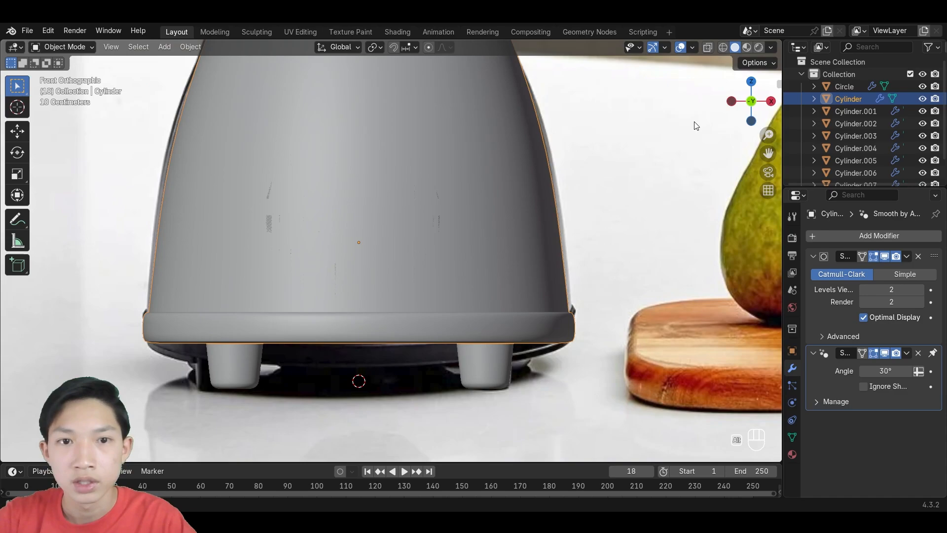
key("alt+z")
scroll(466, 294, "up", 2)
key("alt+z")
key("alt+z")
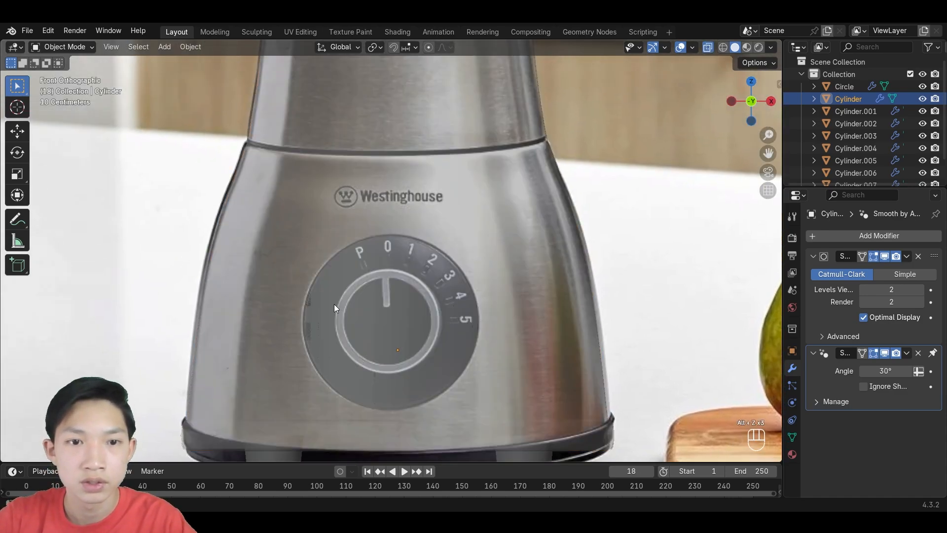
left_click(334, 307)
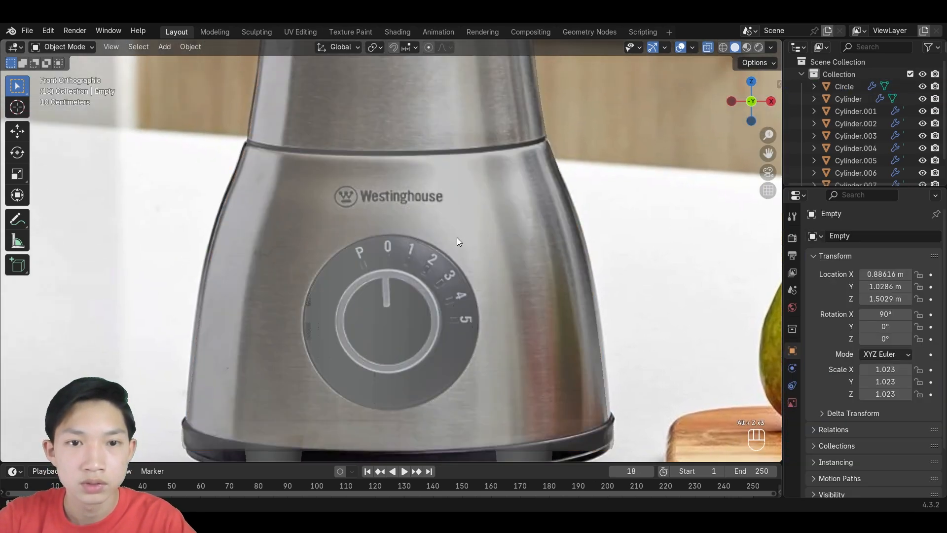
key("alt+z")
middle_click_drag(332, 294, 404, 344)
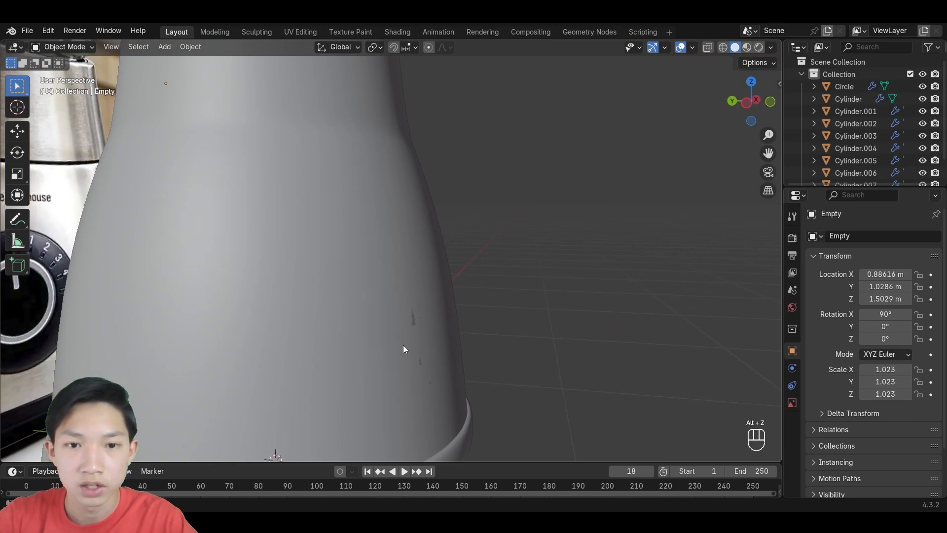
key("Tab")
middle_click_drag(466, 316, 315, 297)
scroll(491, 331, "down", 1)
middle_click_drag(491, 333, 624, 385)
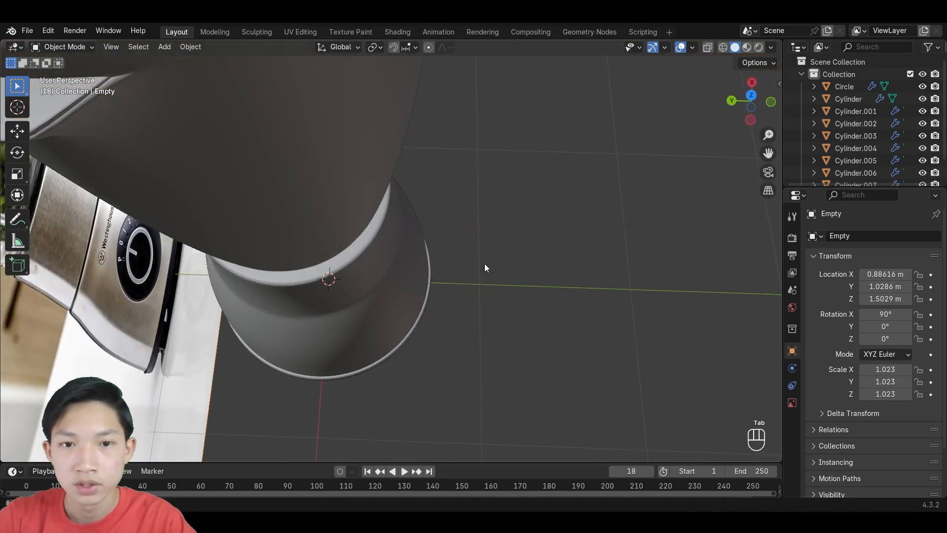
middle_click_drag(512, 271, 503, 340)
key("alt+z")
key("alt+z")
scroll(385, 291, "up", 2)
Apply the Shrinkwrap modifier to the circle and check the resulting mesh from the side.
left_click(389, 295)
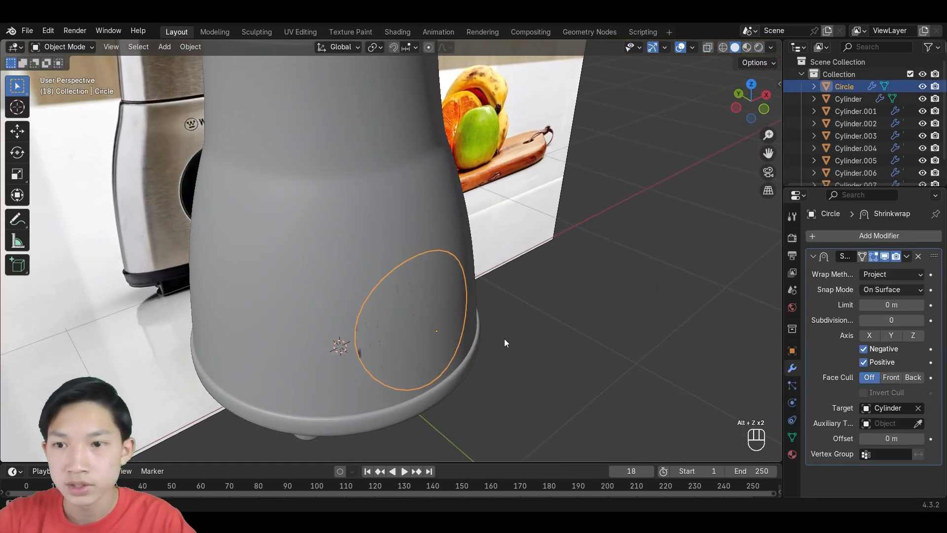
key("ctrl+a")
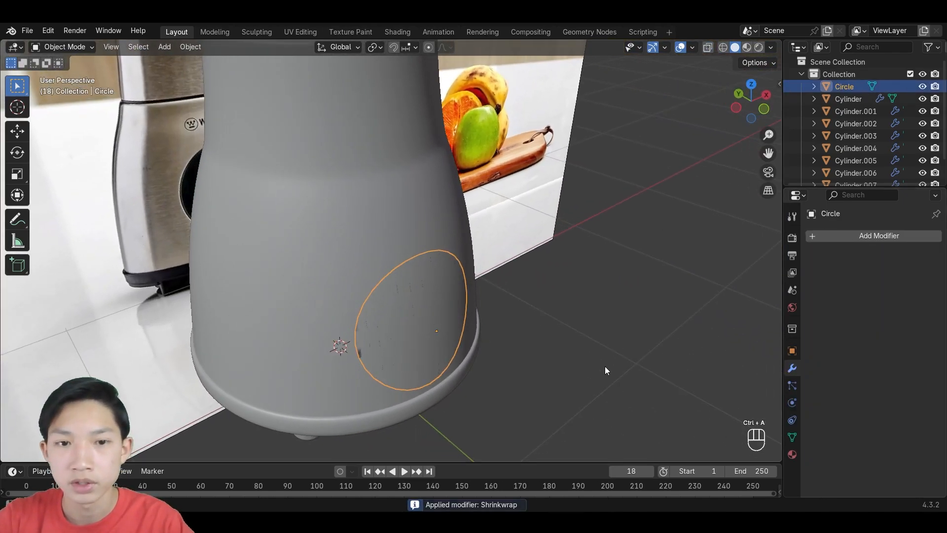
key("Tab")
middle_click_drag(481, 352, 498, 316)
key("Tab")
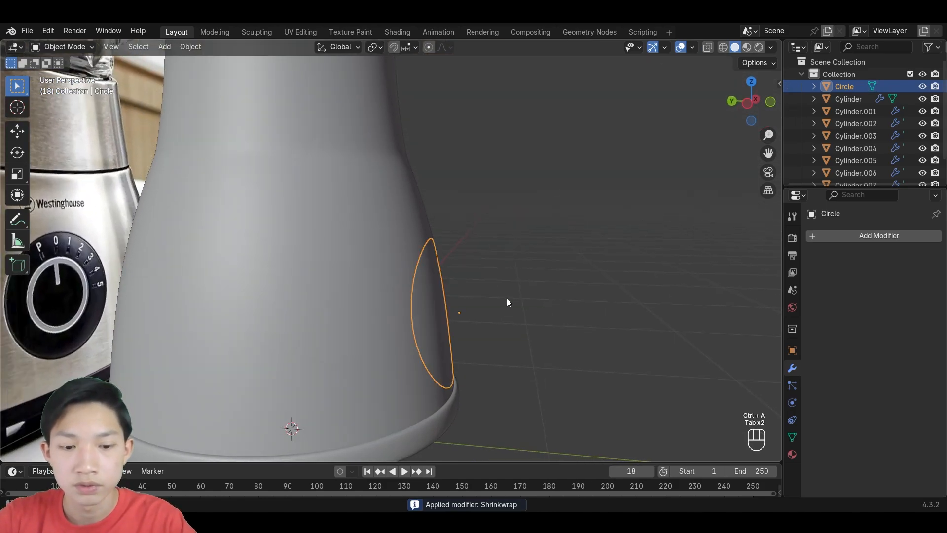
Extrude all faces of the wrapped circle a short distance outward from the base along their normal.
key("g")
key("Tab")
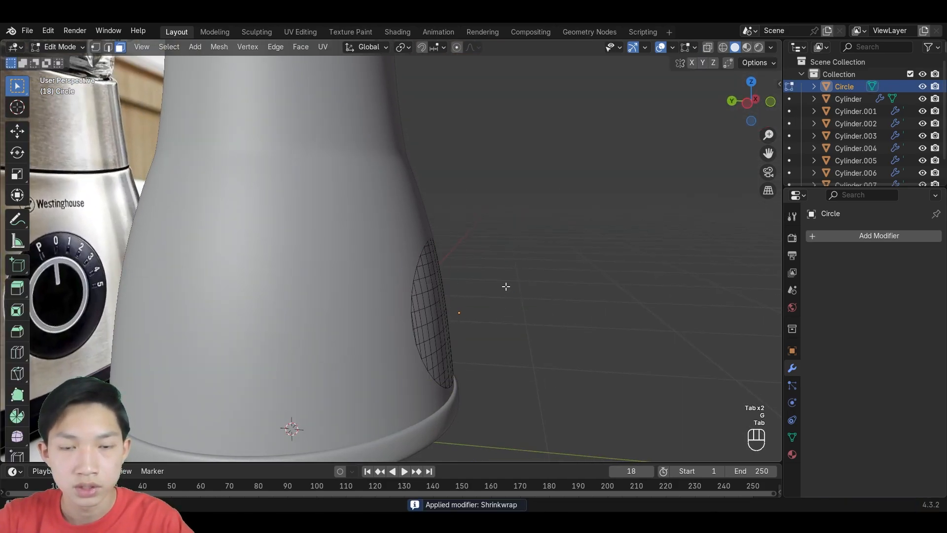
key("a")
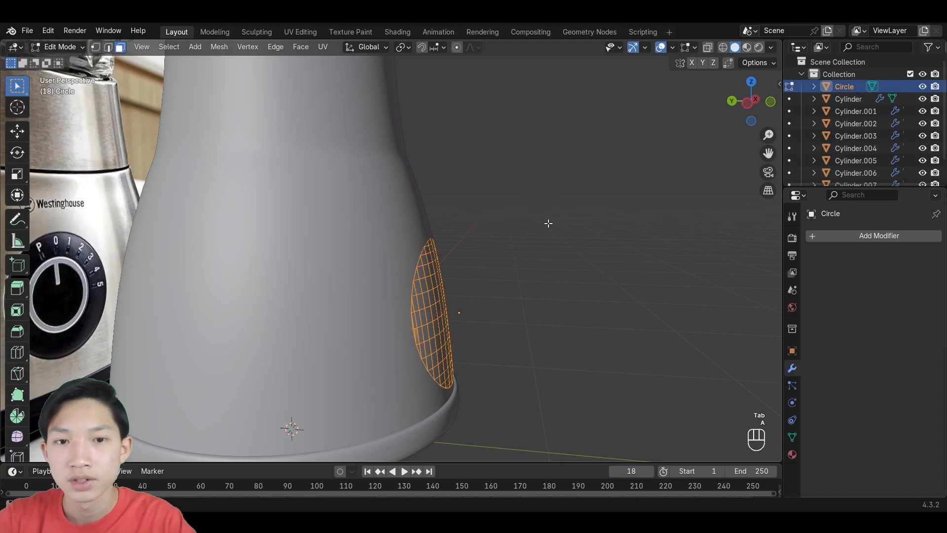
key("e")
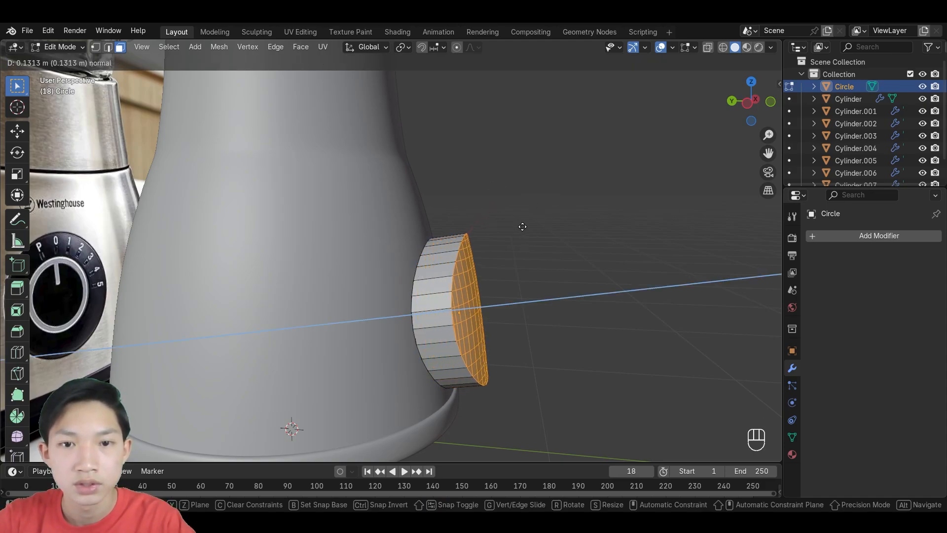
left_click(505, 229)
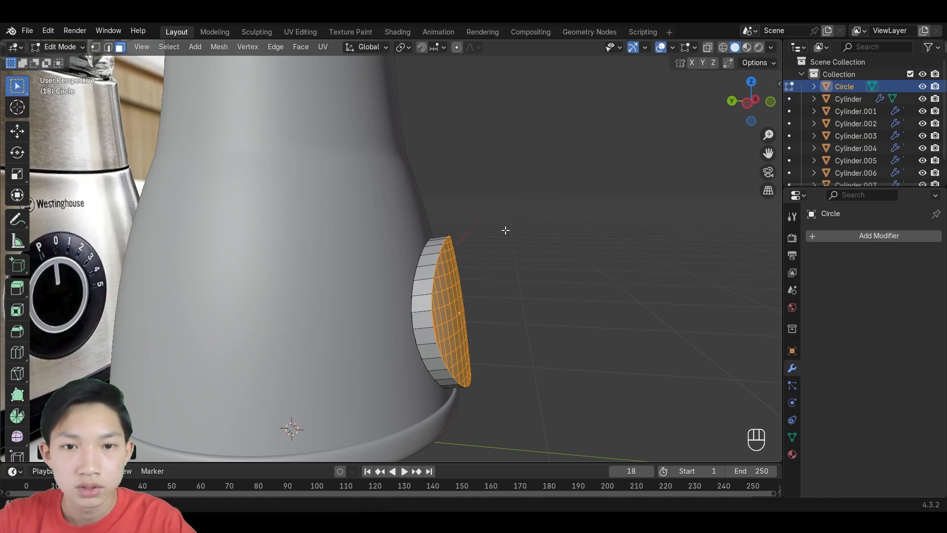
Scale the extruded front faces down uniformly so the dial's side wall tapers inward.
middle_click_drag(505, 229, 564, 266)
scroll(565, 266, "up", 4)
key("s")
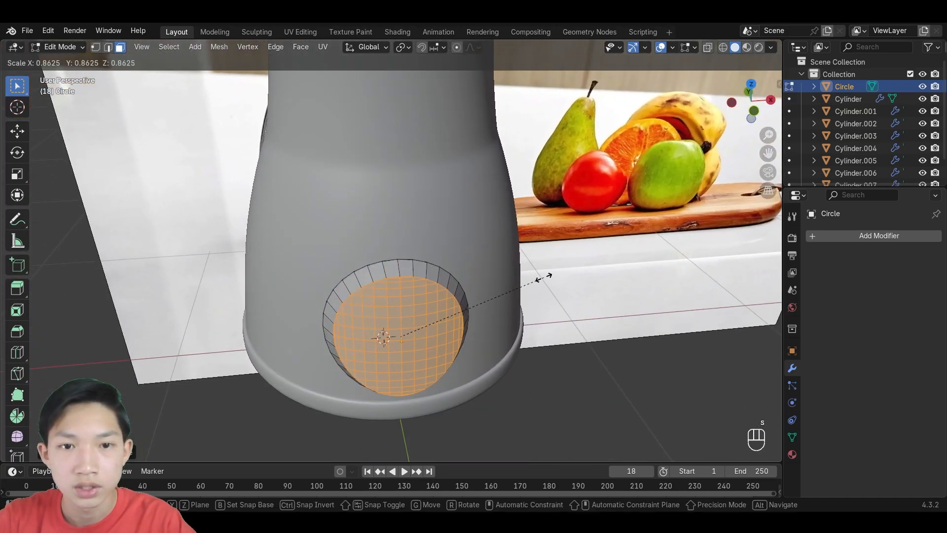
left_click(528, 285)
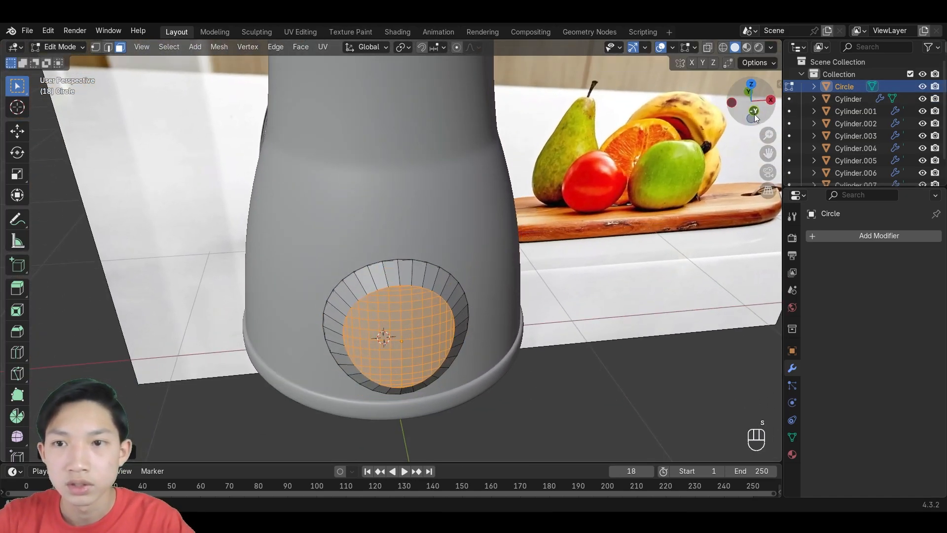
Scale the front faces further down to match the knob outline in the reference image, using front X-ray view.
left_click(732, 103)
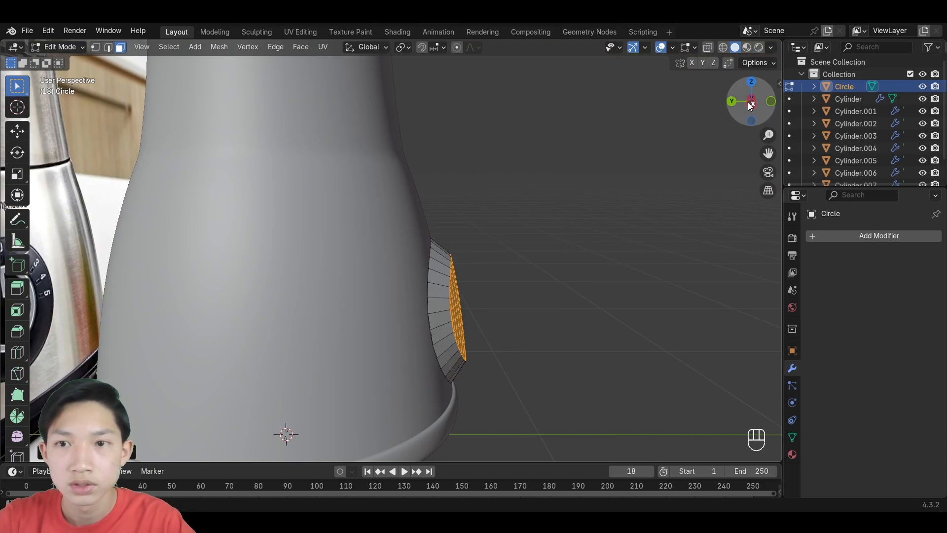
left_click(771, 101)
key("alt+z")
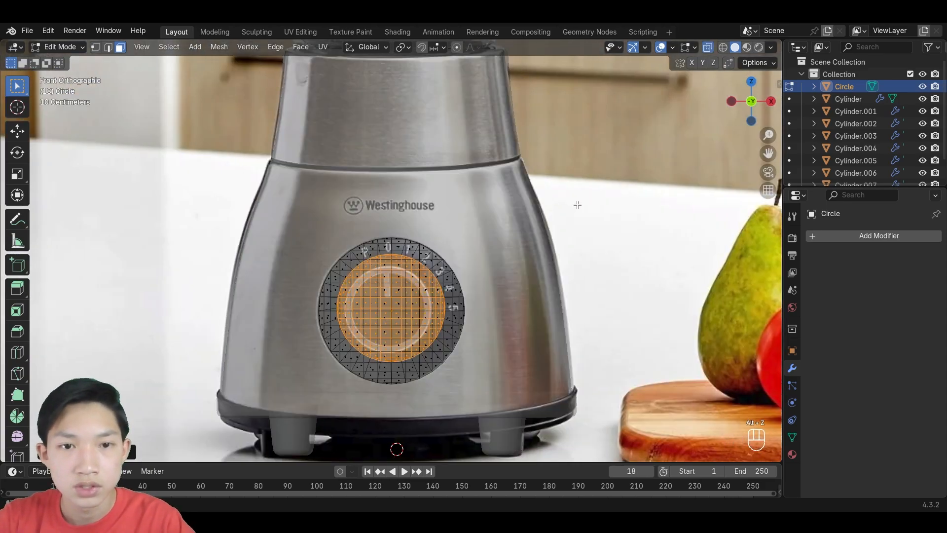
scroll(578, 204, "up", 3)
key("s")
left_click(533, 239)
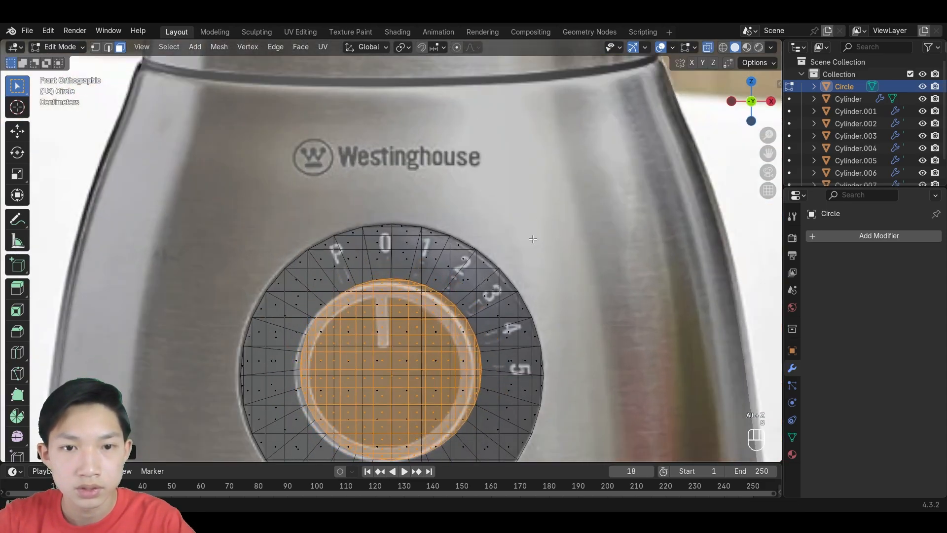
key("s")
left_click(528, 247)
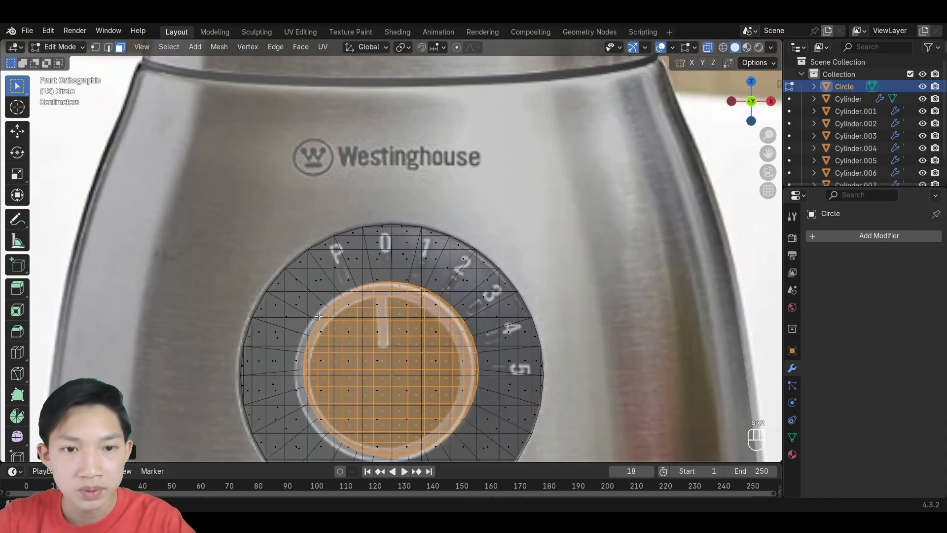
scroll(466, 289, "down", 5)
scroll(451, 311, "up", 4)
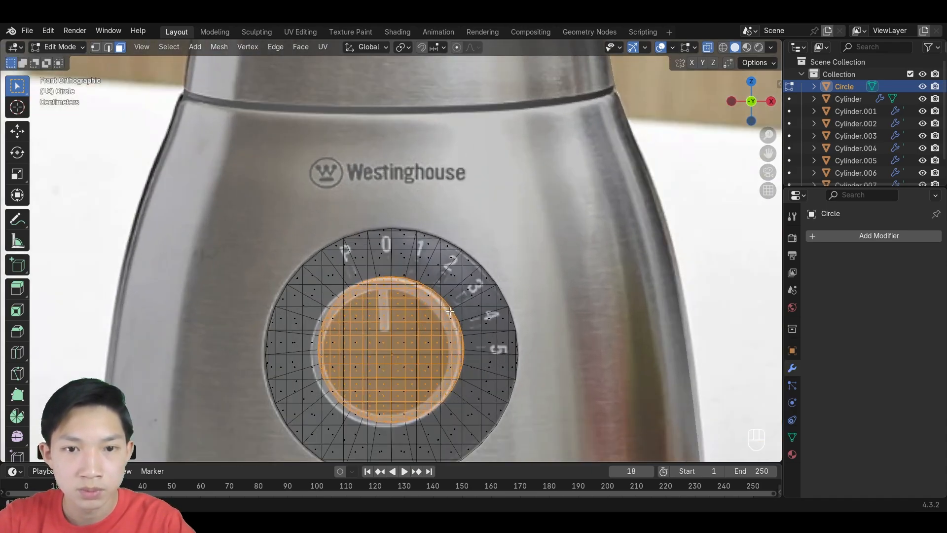
key("g")
right_click(358, 294)
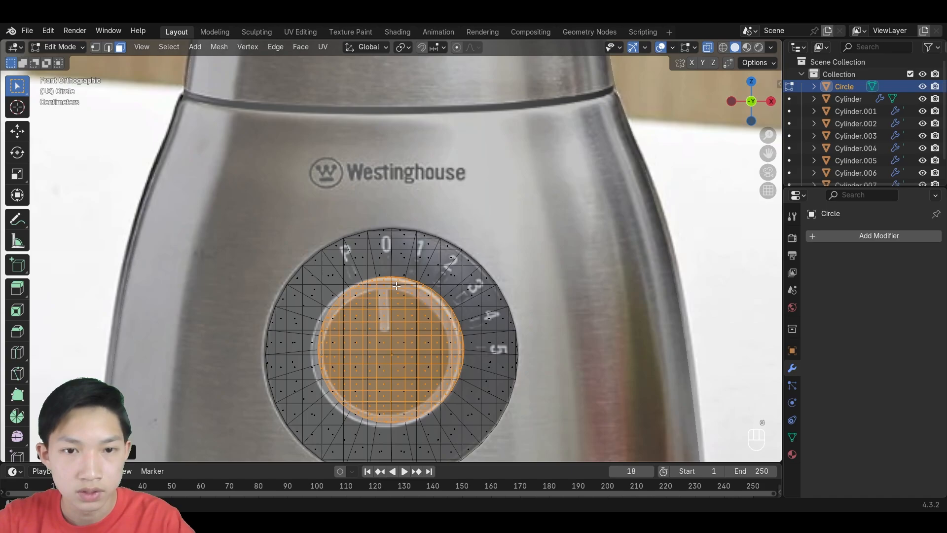
key("alt+z")
middle_click_drag(426, 285, 551, 279)
key("s")
key("x")
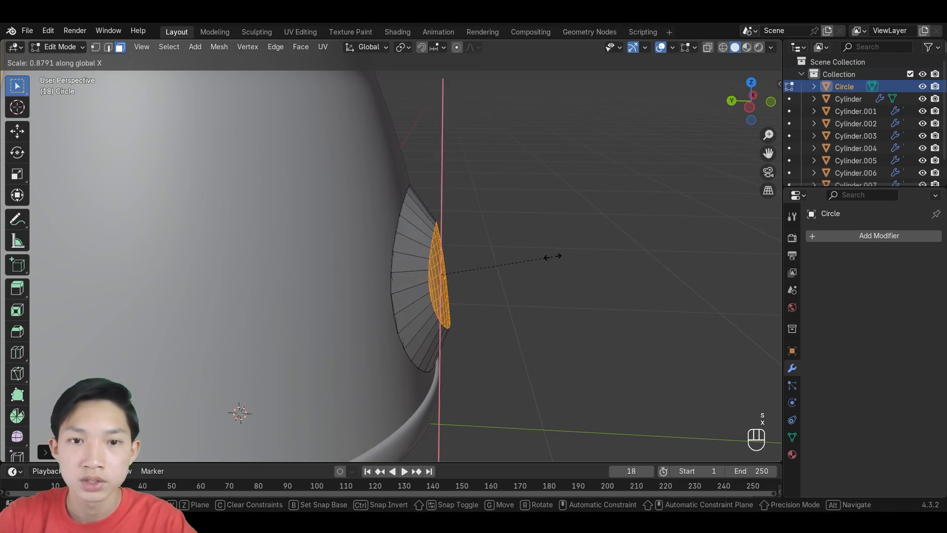
key("z")
key("z")
key("x")
key("x")
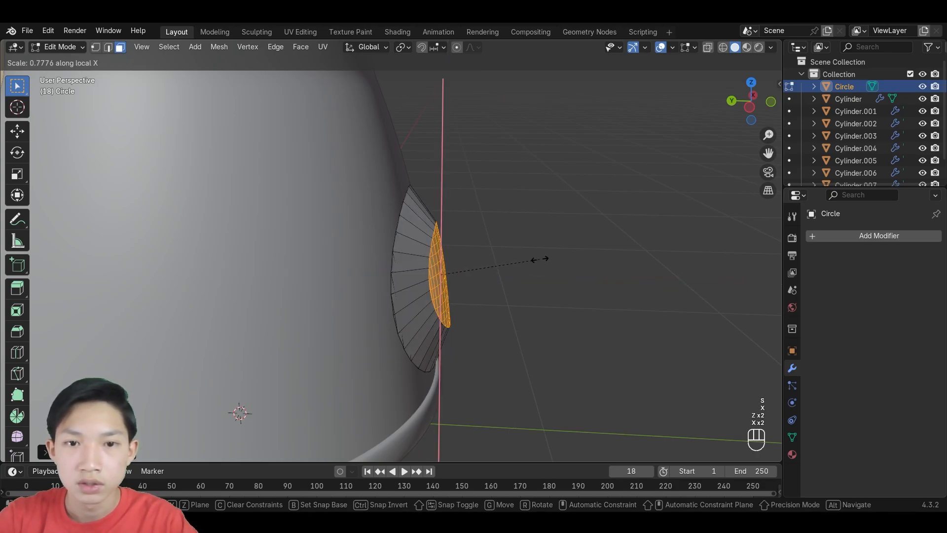
key("y")
key("y")
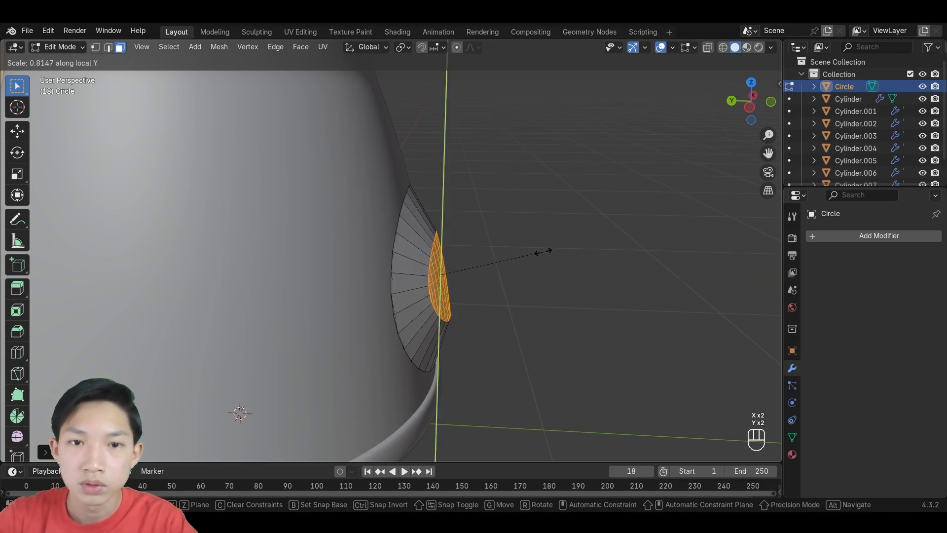
left_click(540, 245)
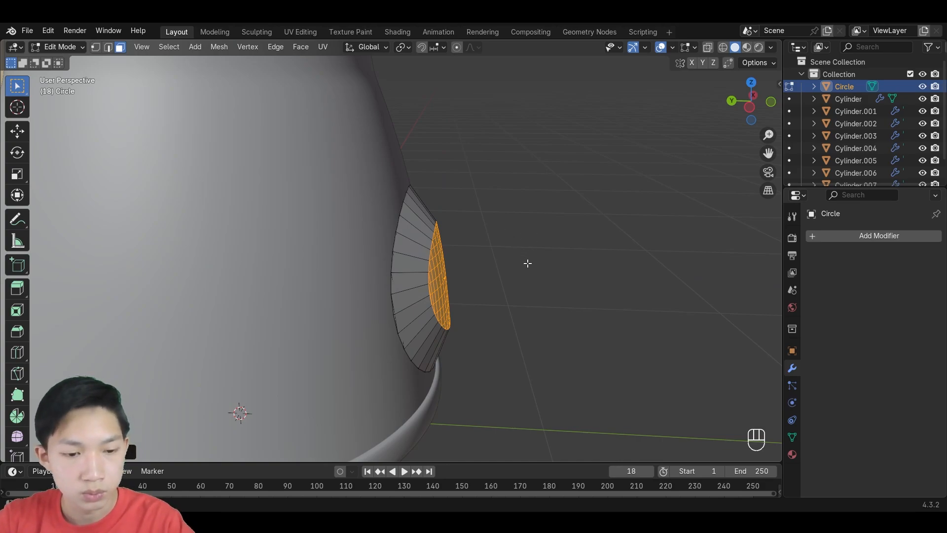
Flatten the selected front faces by scaling them to 0 along the global Y axis.
key("s")
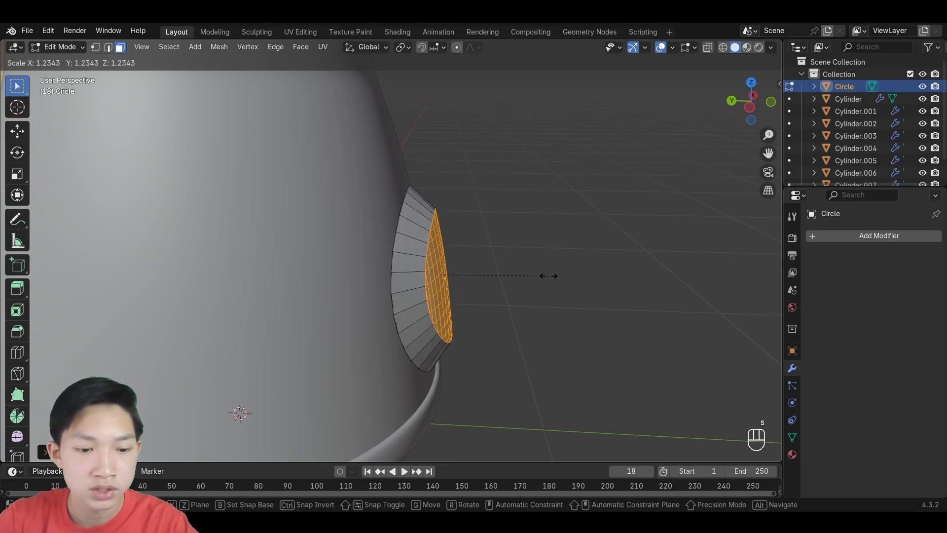
key("y")
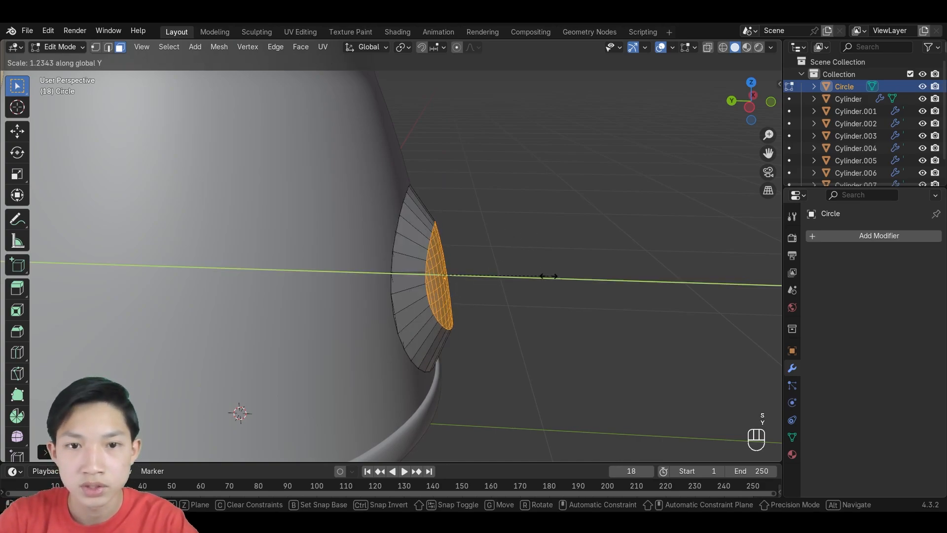
key("KP_0")
key("Return")
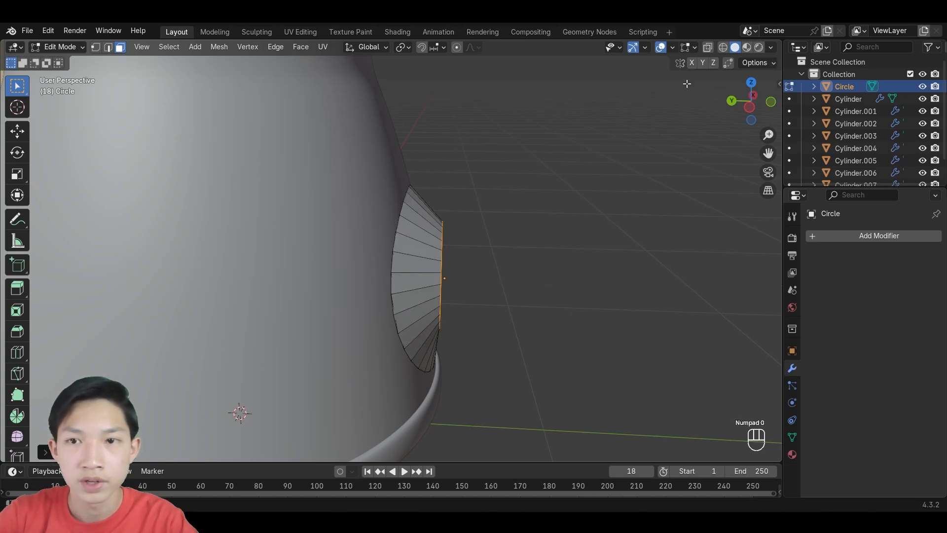
Rotate the flattened front faces in the side view so they tilt with the slope of the blender base.
left_click(750, 106)
key("r")
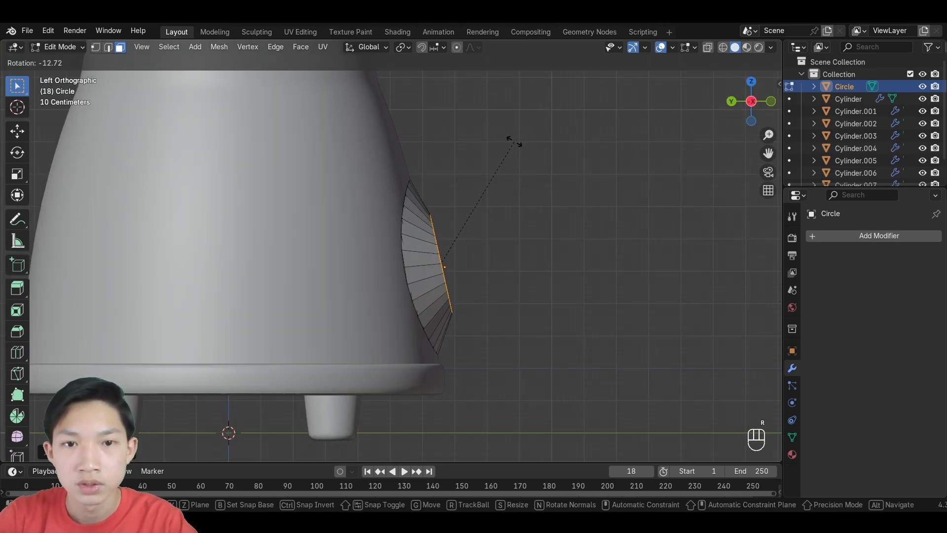
left_click(525, 148)
Inspect the tilted knob face from the front, undo its deselection, and examine its angle from the side.
left_click(551, 163)
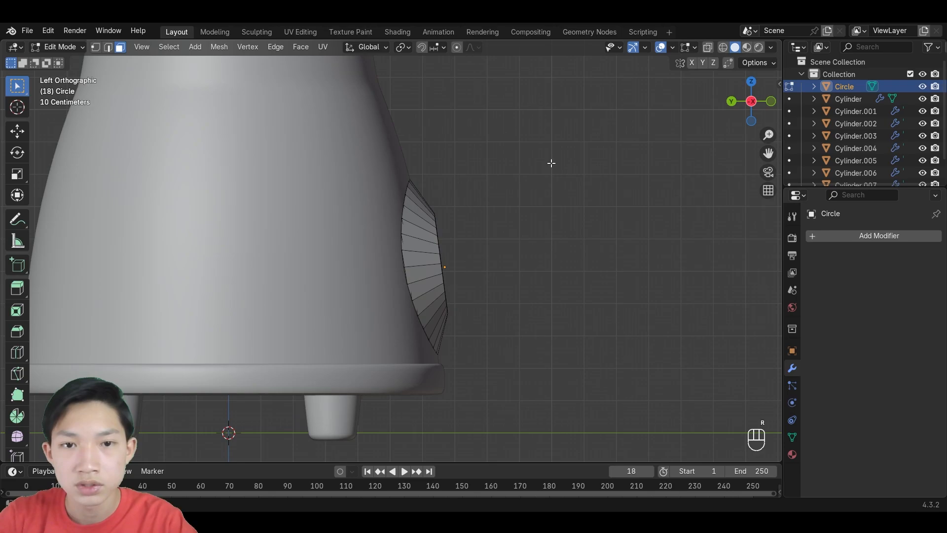
middle_click_drag(551, 163, 354, 184)
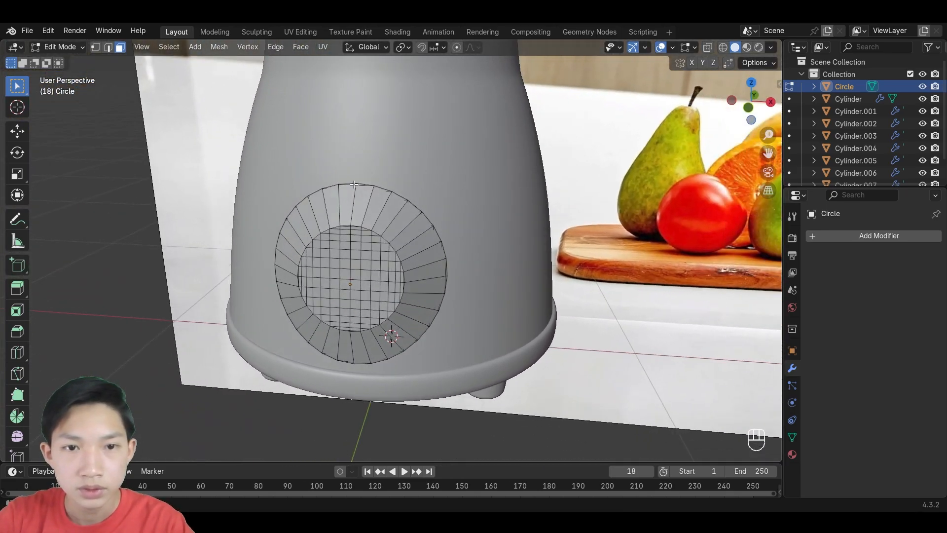
scroll(358, 257, "up", 3)
scroll(377, 220, "up", 1)
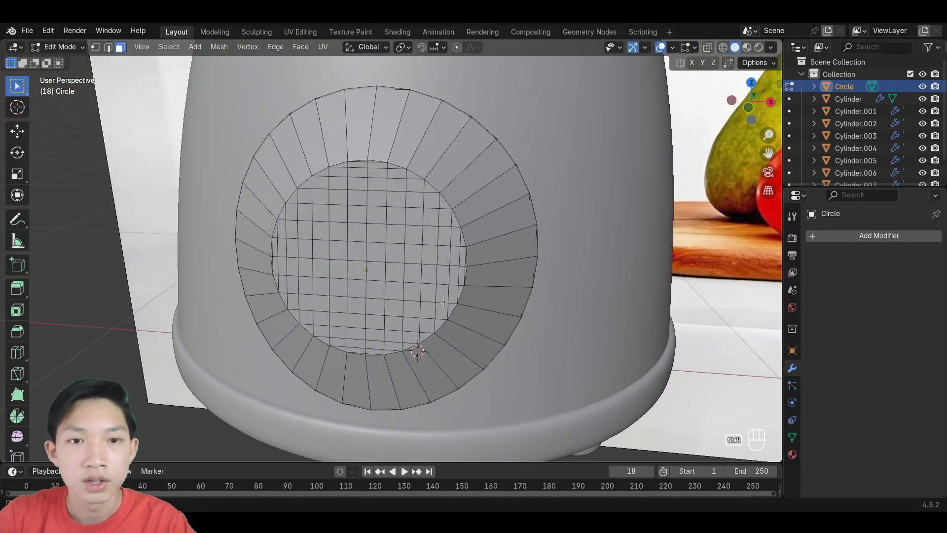
key("ctrl+z")
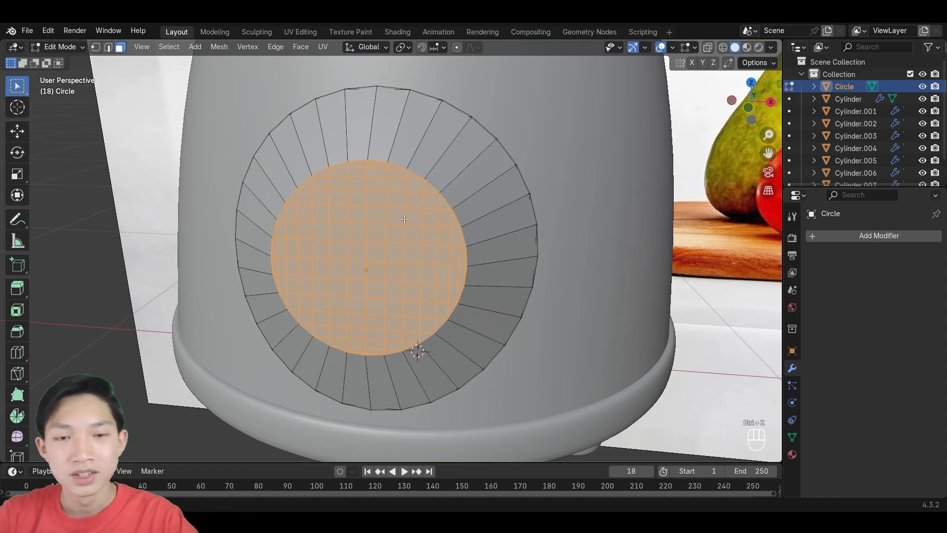
left_click(731, 99)
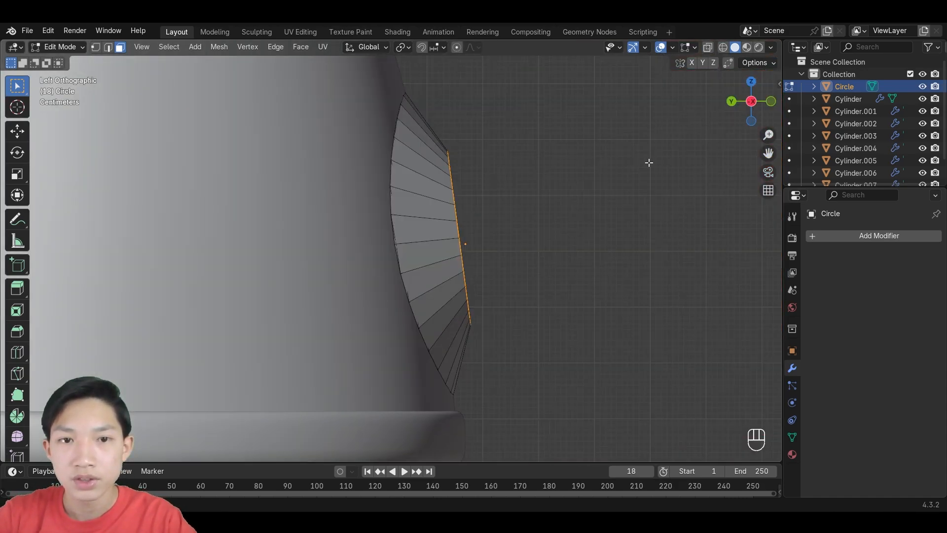
Try a slight extrusion and a thin inset on the dial's gridded front faces, and undo both.
key("e")
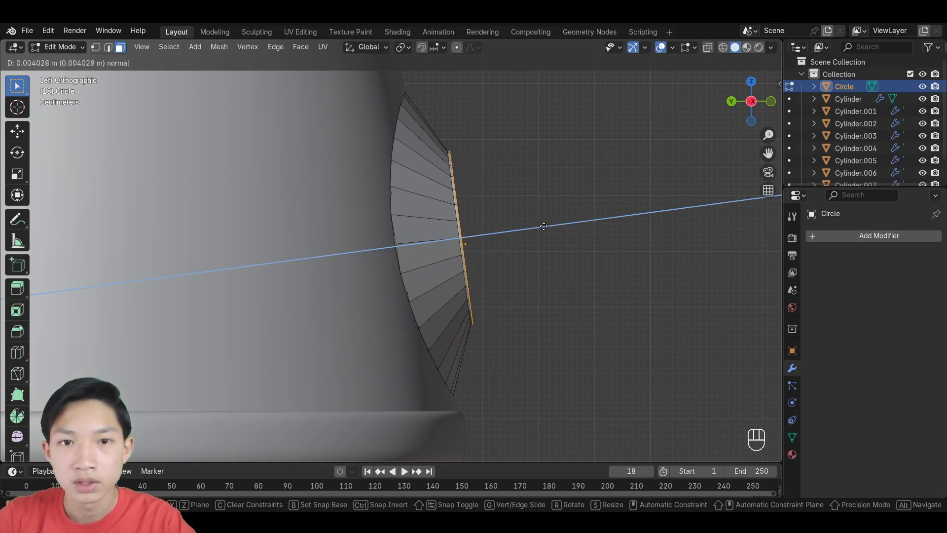
middle_click_drag(558, 215, 433, 240)
key("ctrl+z")
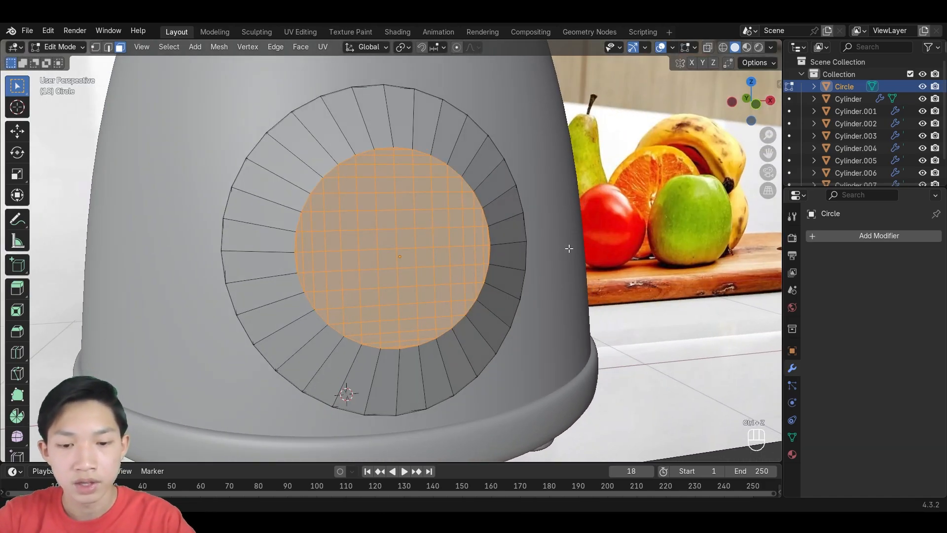
key("i")
key("Escape")
key("i")
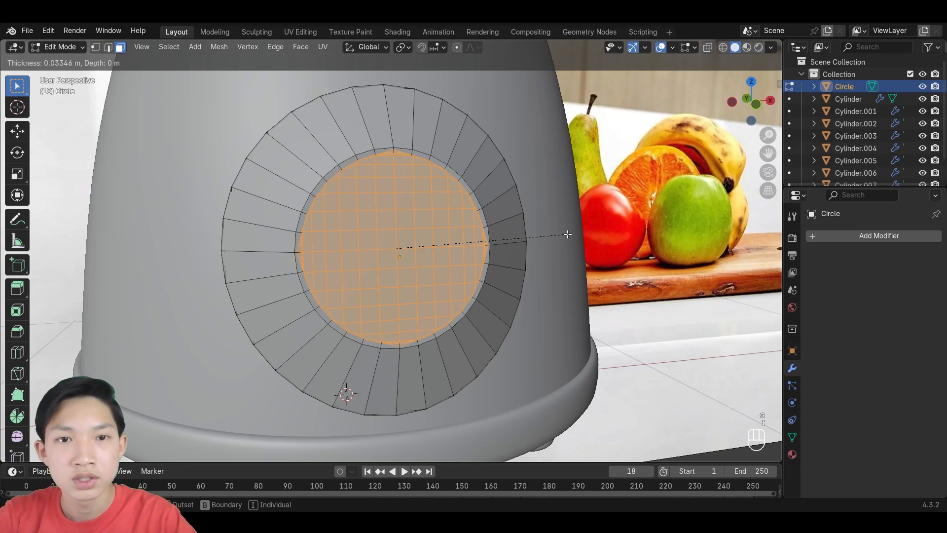
left_click(568, 234)
key("ctrl+z")
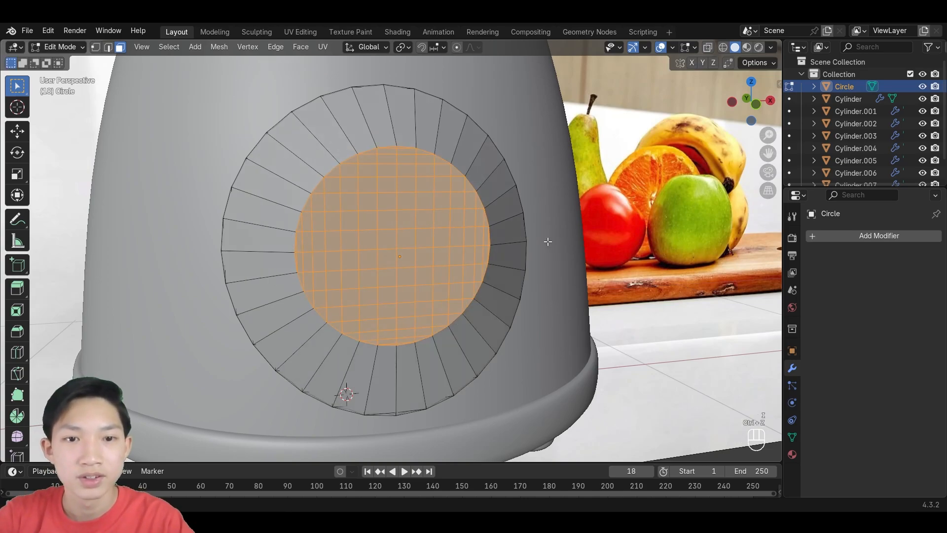
middle_click_drag(548, 242, 623, 235)
key("ctrl+shift+z")
left_click(581, 239)
key("ctrl+z")
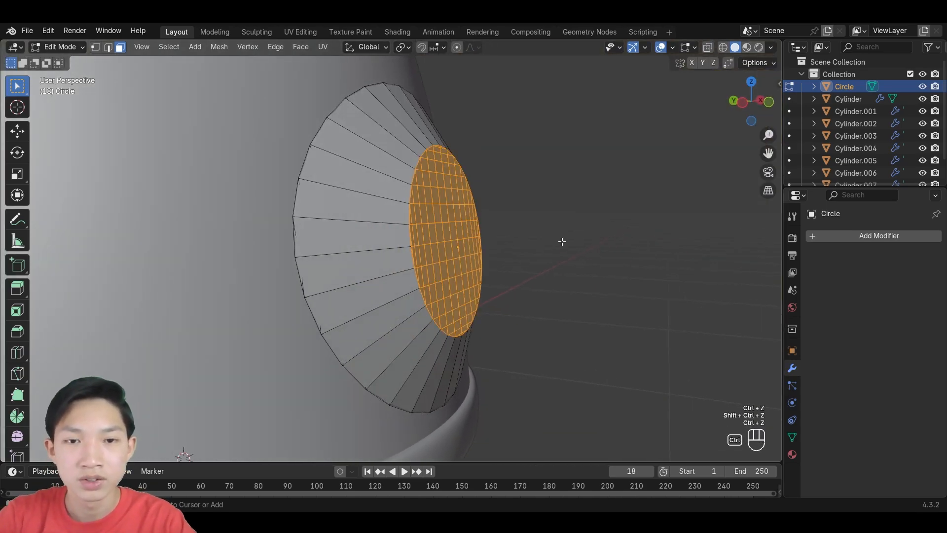
Merge the dial's gridded front faces into a single face and inset it by about 0.05 m.
middle_click_drag(562, 241, 444, 220)
key("f")
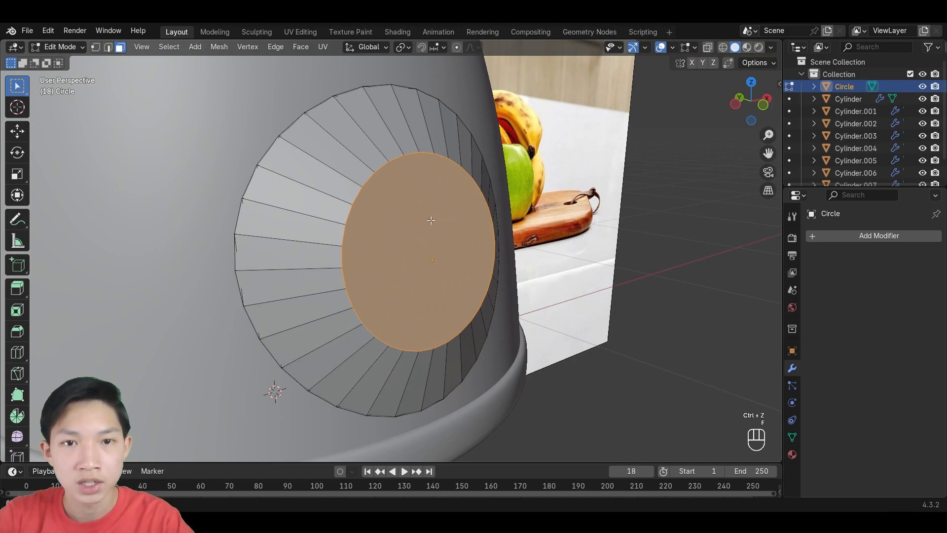
key("Tab")
key("Tab")
key("i")
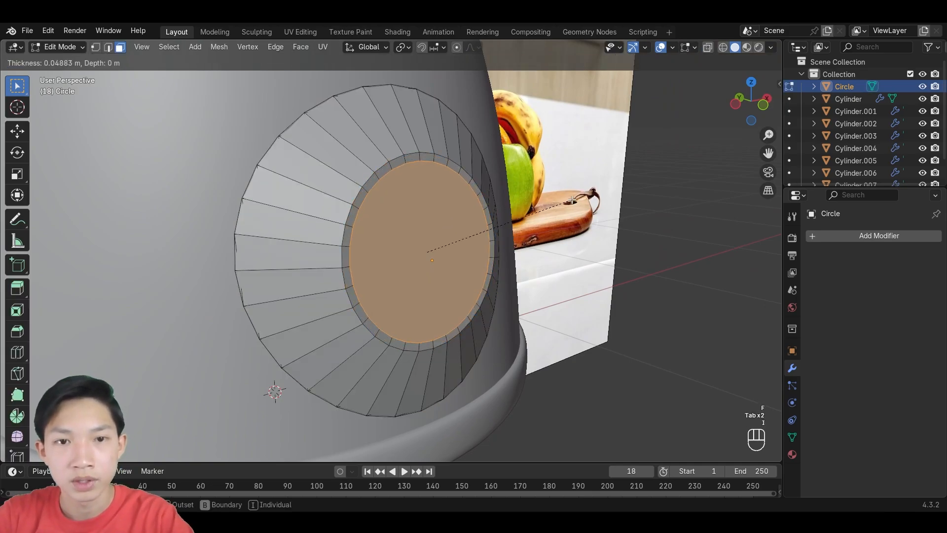
left_click(557, 190)
Extrude the inset face outward by about 0.009 m along its normal to form a thin neck for the knob.
mouse_move(557, 190)
middle_mouse_down()
mouse_move(554, 199)
mouse_move(566, 197)
middle_mouse_up()
key("s")
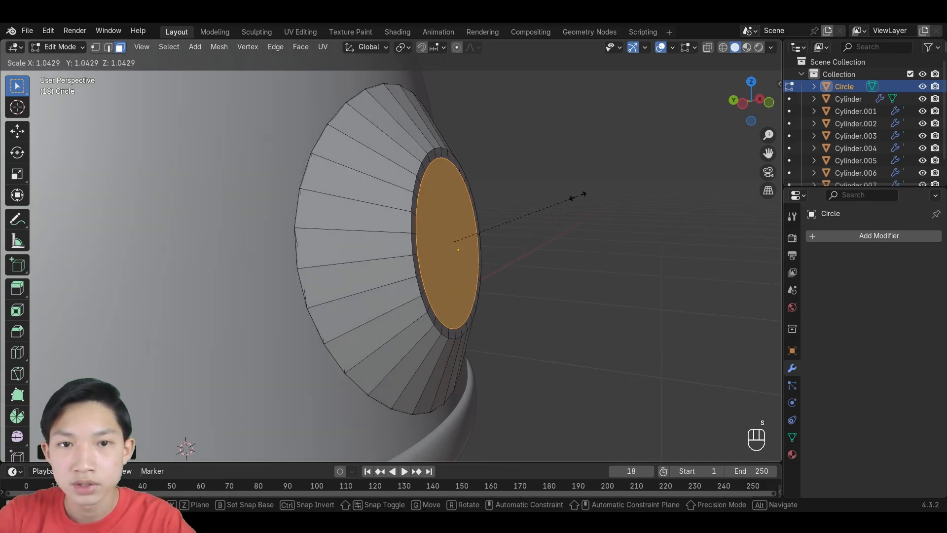
left_click(583, 195)
left_click(744, 103)
key("e")
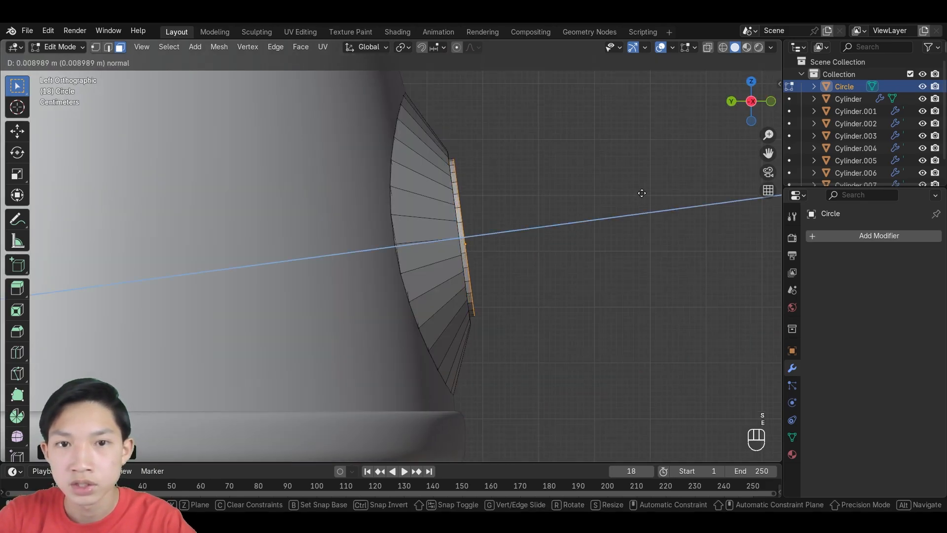
left_click(639, 192)
middle_click_drag(639, 193, 513, 212)
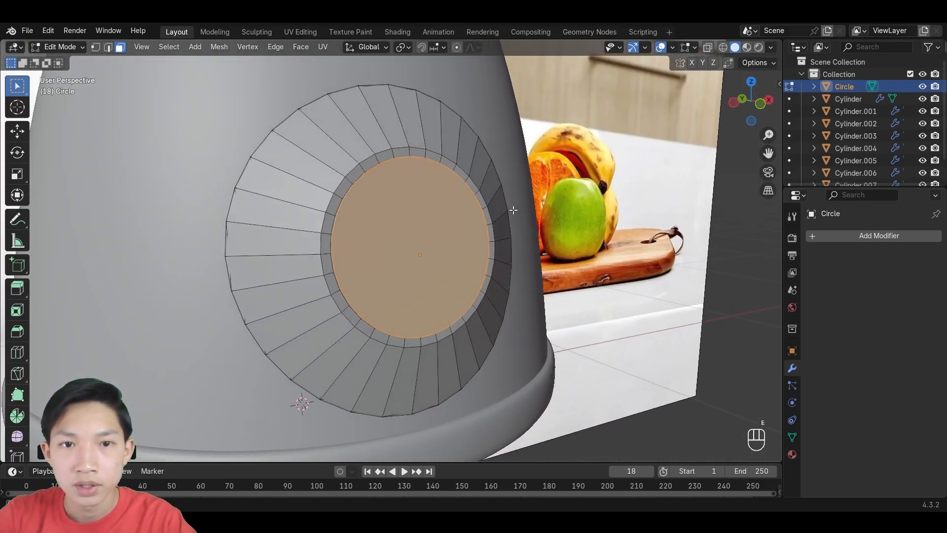
Extrude the neck's front face in place and scale it up slightly in the front view to widen the knob.
key("e")
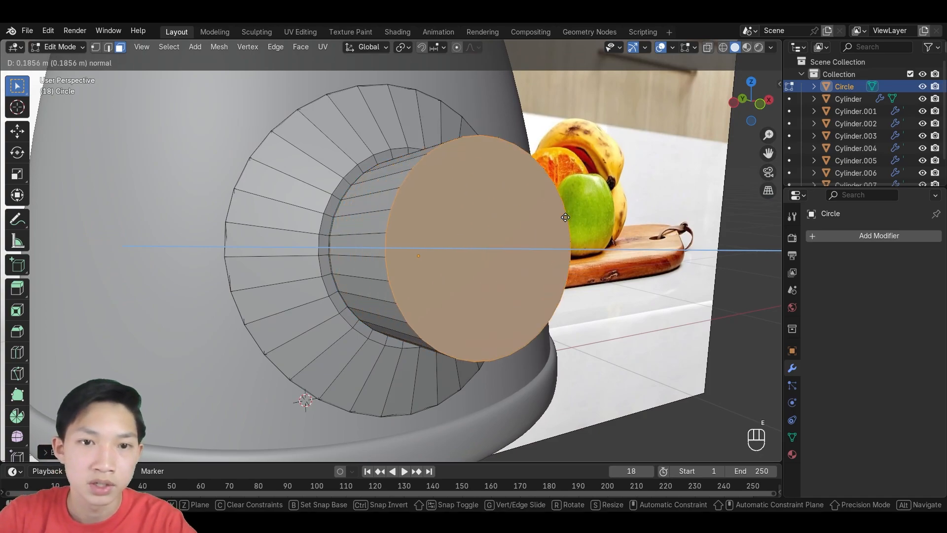
right_click(547, 216)
left_click(760, 104)
key("s")
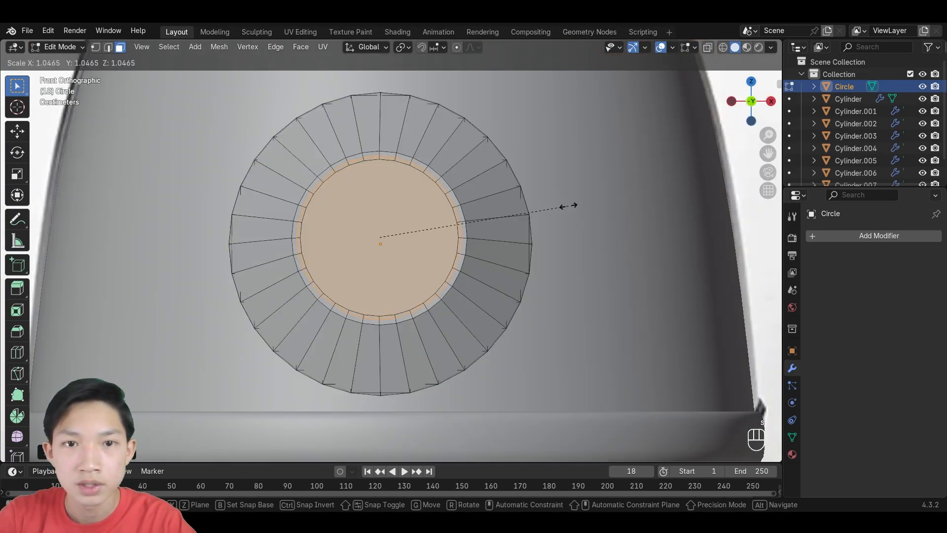
left_click(571, 205)
middle_click_drag(570, 205, 617, 220)
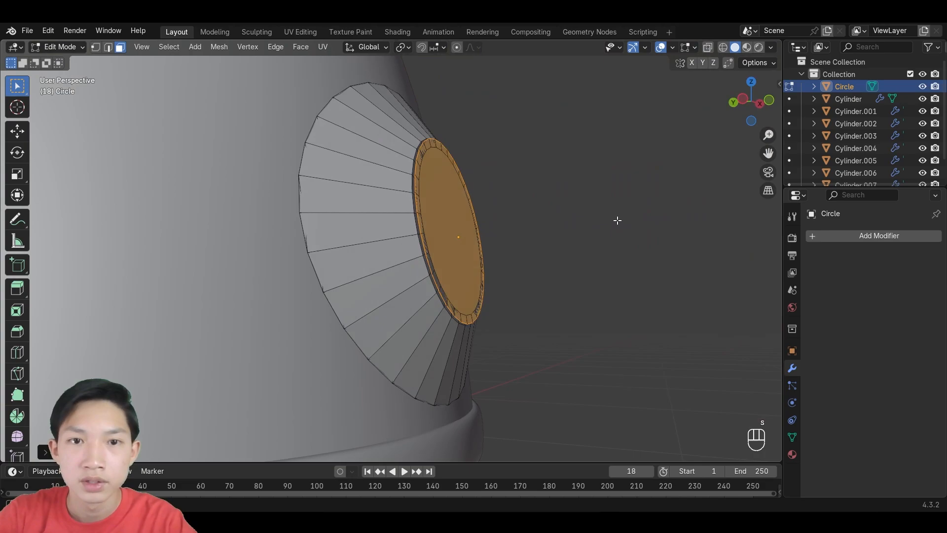
Extrude the widened front face outward to form the knob body, and check the gap around its neck up close.
middle_click_drag(564, 207, 480, 239)
key("e")
left_click(624, 196)
scroll(618, 200, "down", 4)
key("g")
left_click(580, 223)
left_click(580, 222)
scroll(447, 238, "up", 5)
scroll(471, 247, "up", 5)
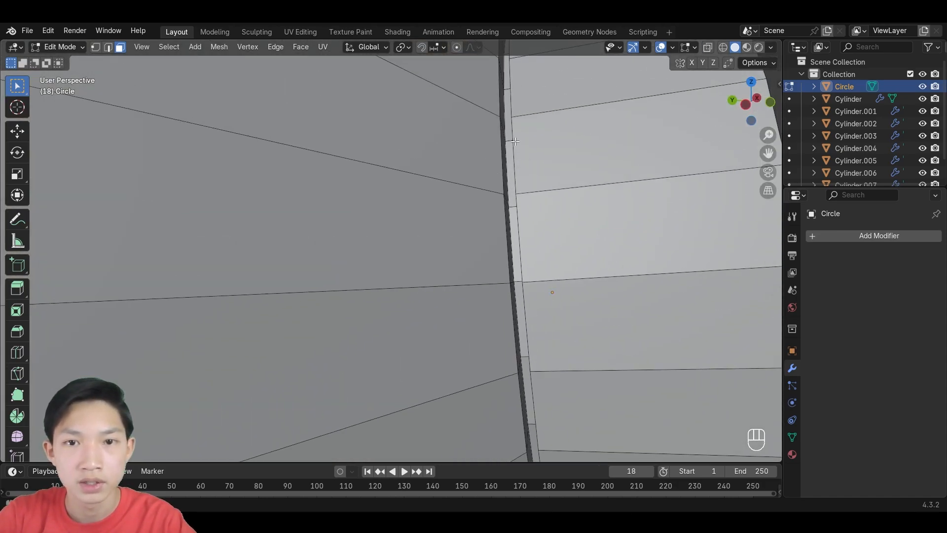
scroll(515, 207, "down", 5)
middle_click_drag(514, 218, 488, 211)
Add a level 2 Catmull-Clark subdivision to the dial object.
key("Tab")
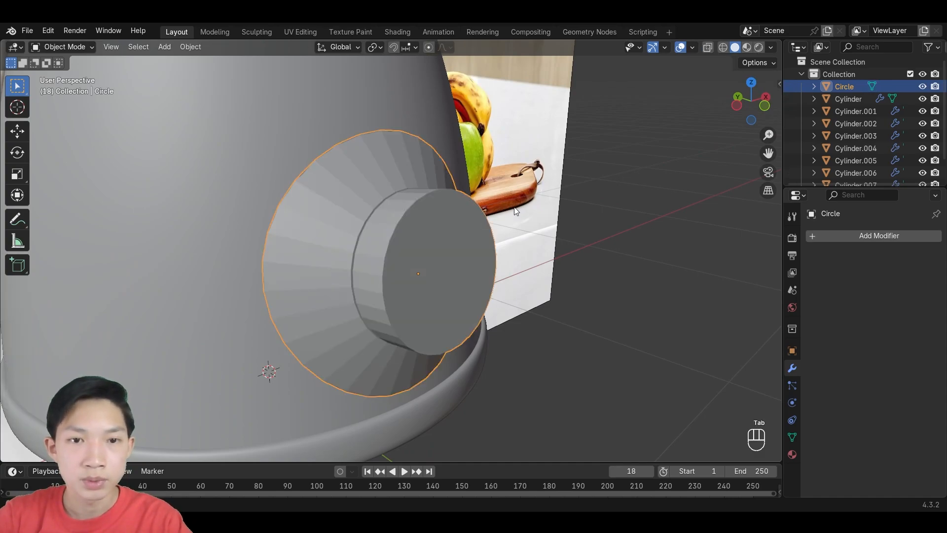
key("g")
right_click(464, 270)
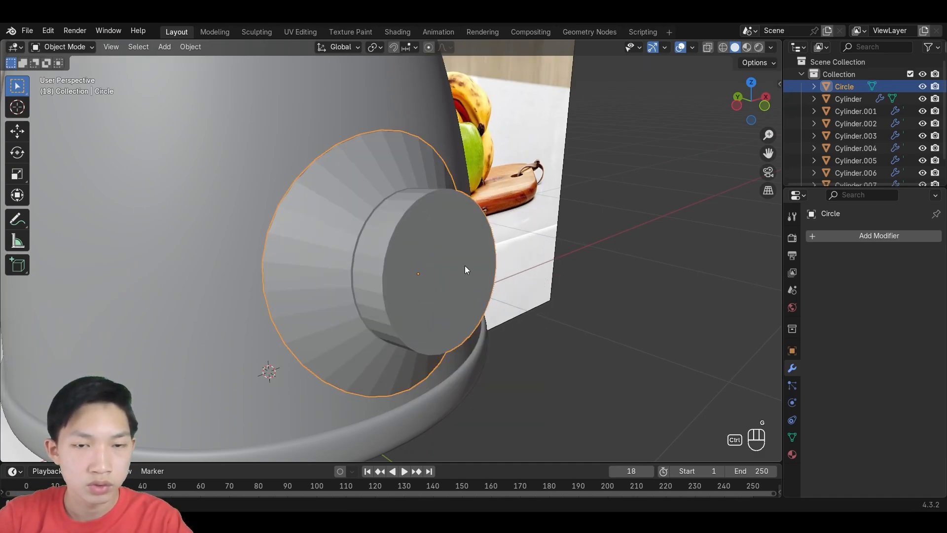
key("ctrl+2")
middle_click_drag(434, 266, 473, 271)
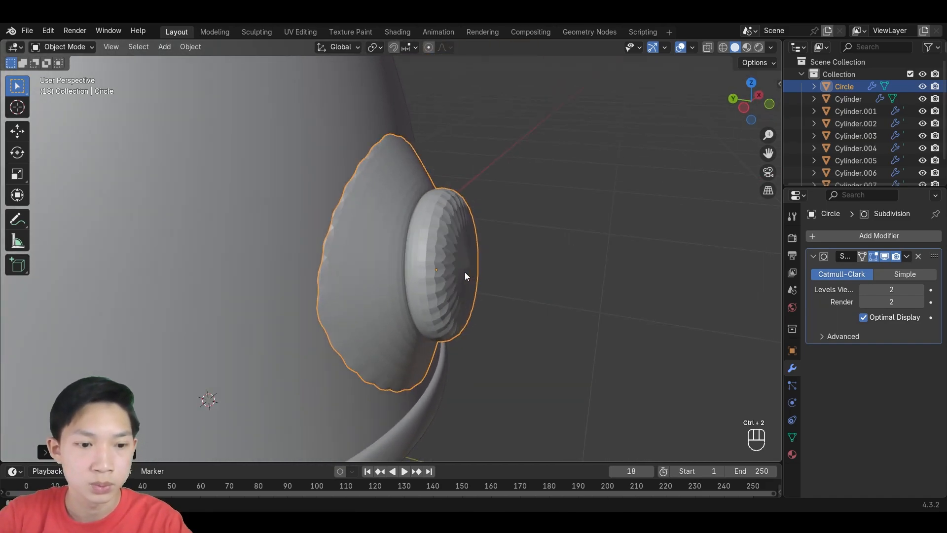
Select only the vertices along the outer rim of the dial's sloped flange, leaving out the inner loop around the knob.
key("Tab")
key("2")
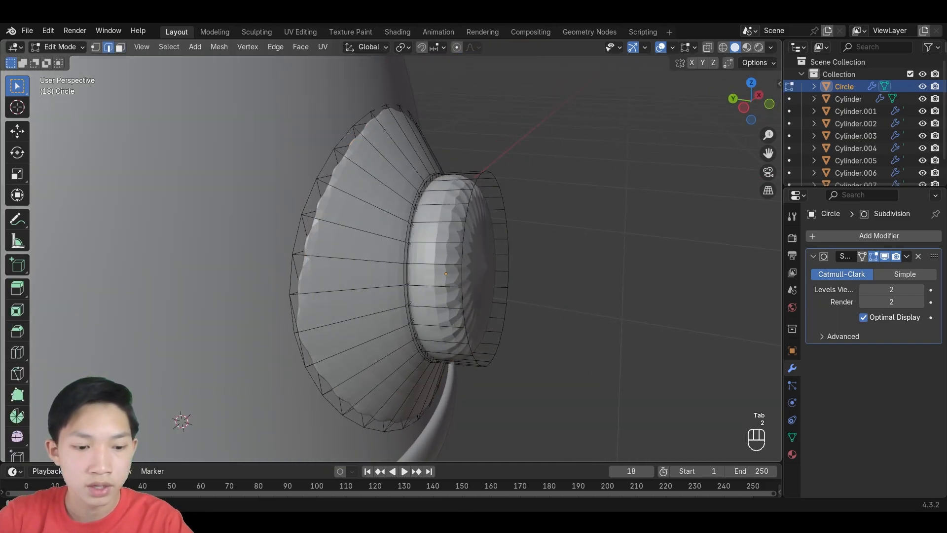
left_click(299, 196, "alt")
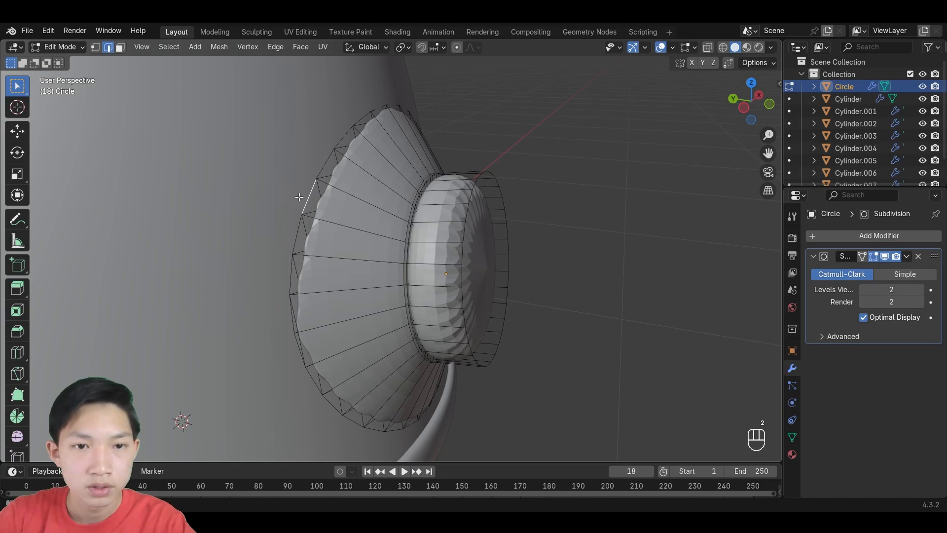
key("3")
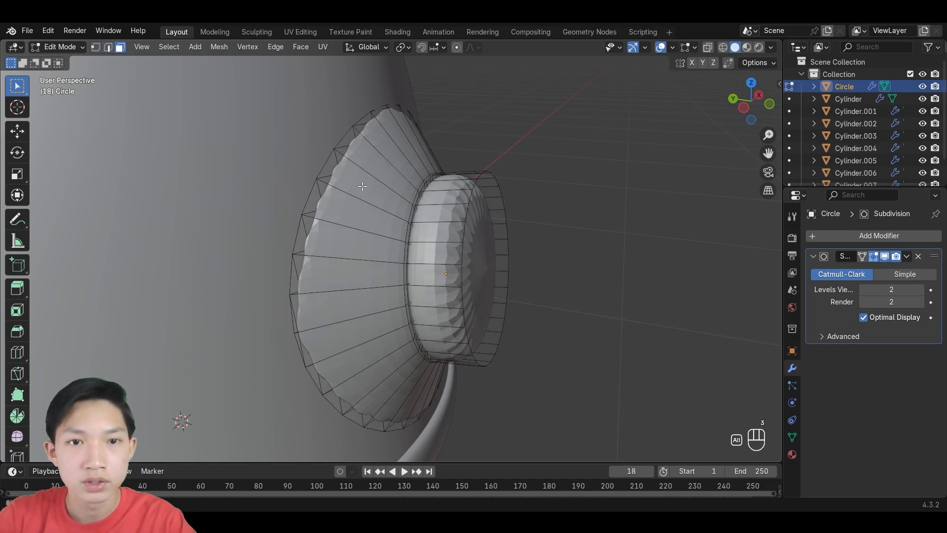
left_click(365, 187, "alt")
key("2")
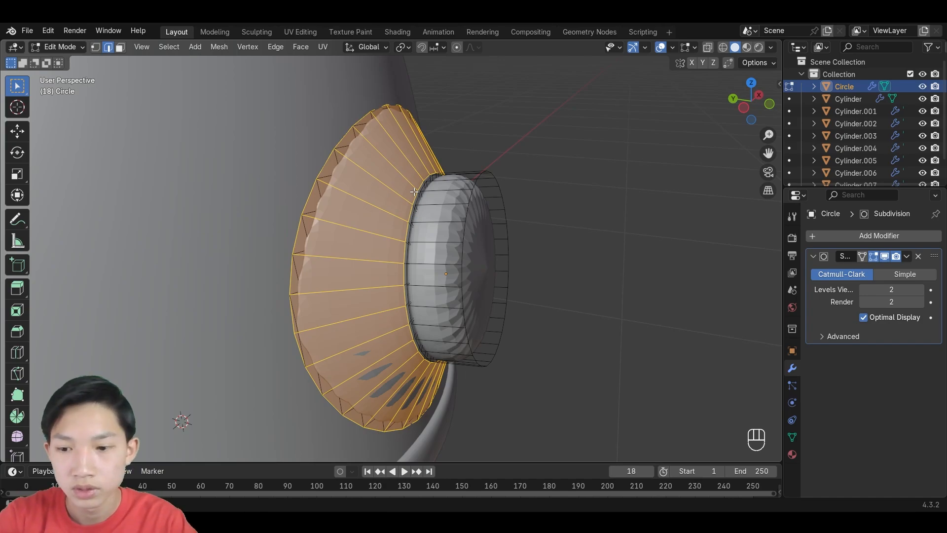
key("1")
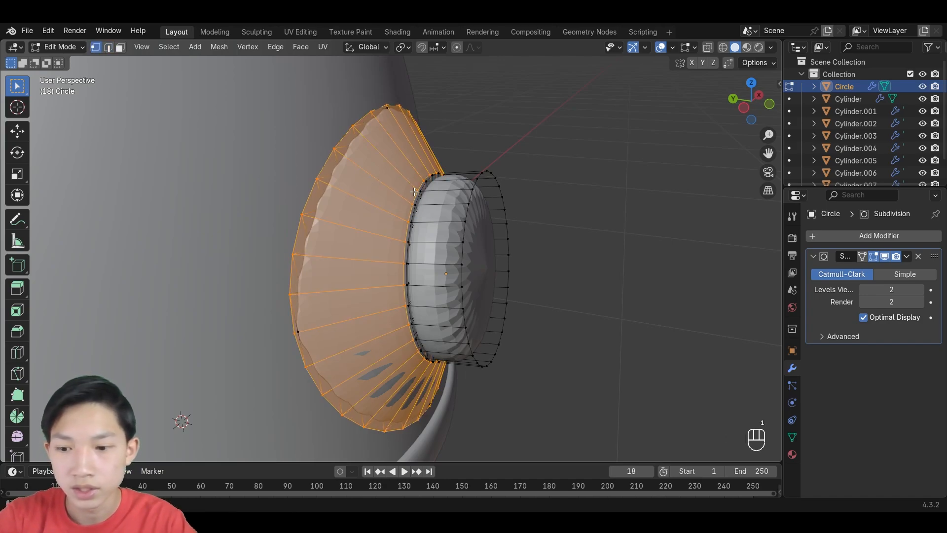
key("ctrl+KP_Subtract")
key("ctrl+z")
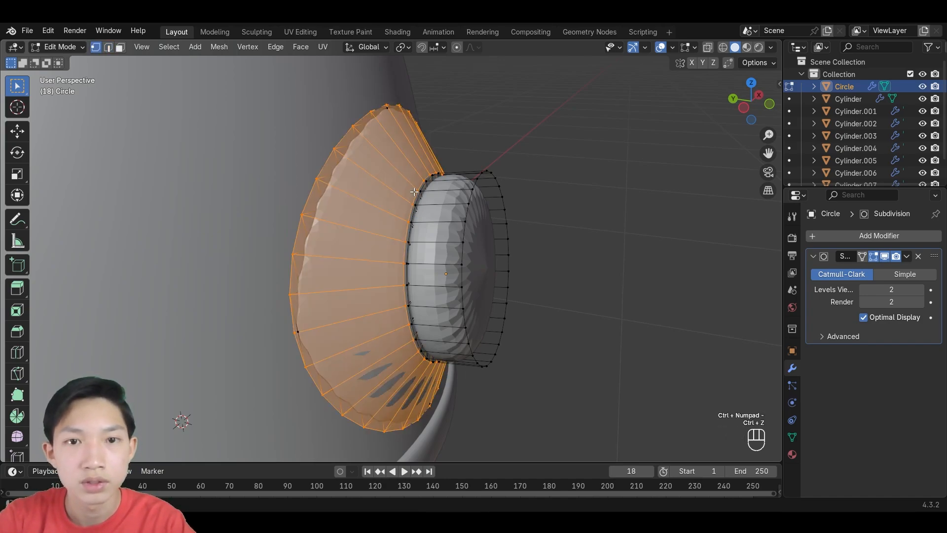
left_click(415, 191, "ctrl")
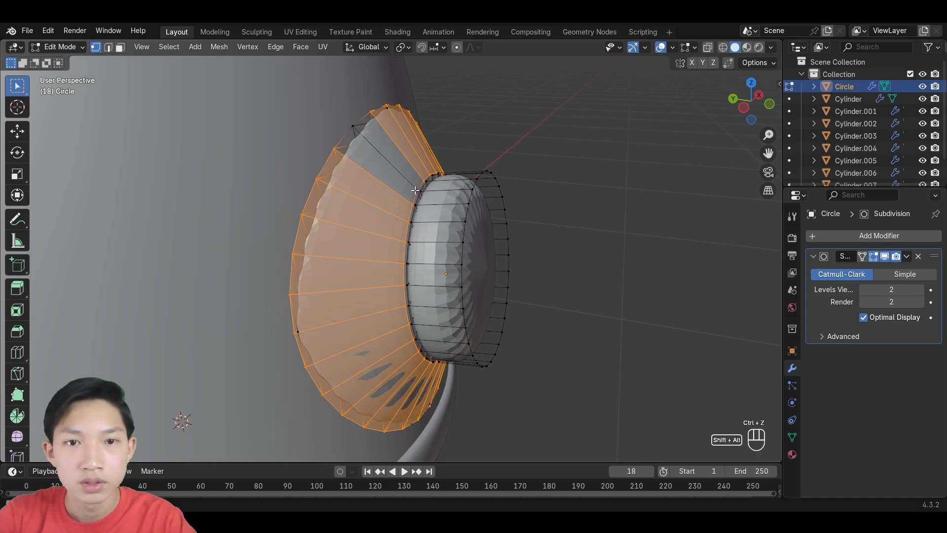
key("ctrl+z")
left_click(420, 183, "alt+shift")
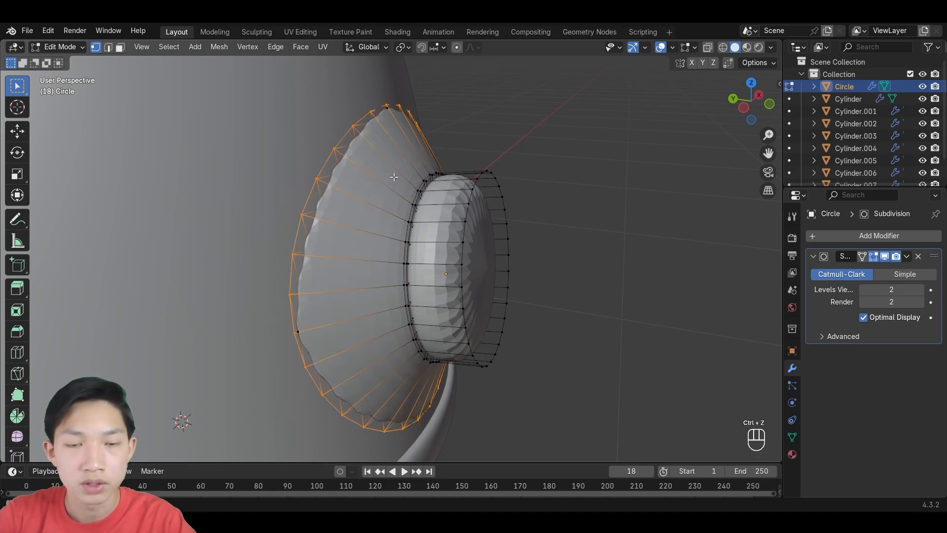
Crease the flange's outer rim edges to 1.000 and check the smoothed dial from both sides in Object Mode.
key("g")
left_click(403, 189)
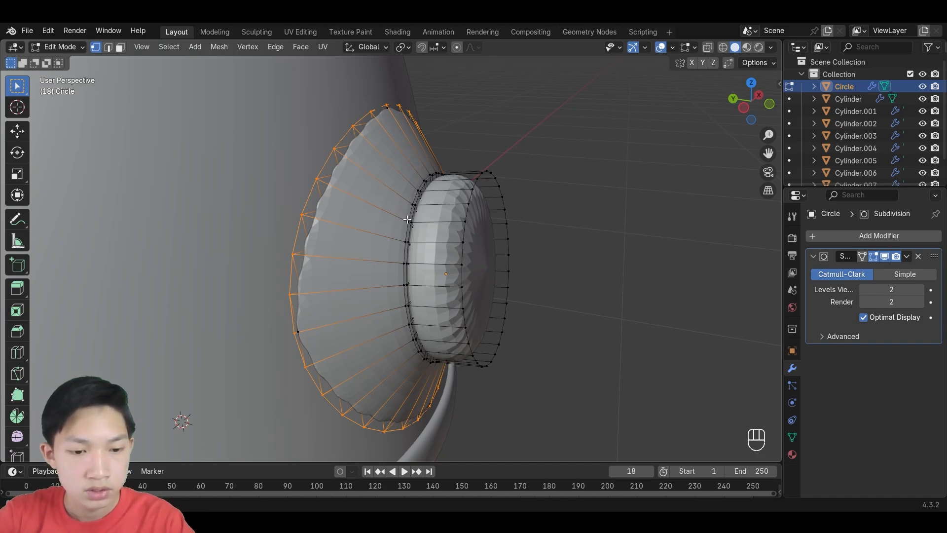
key("shift+e")
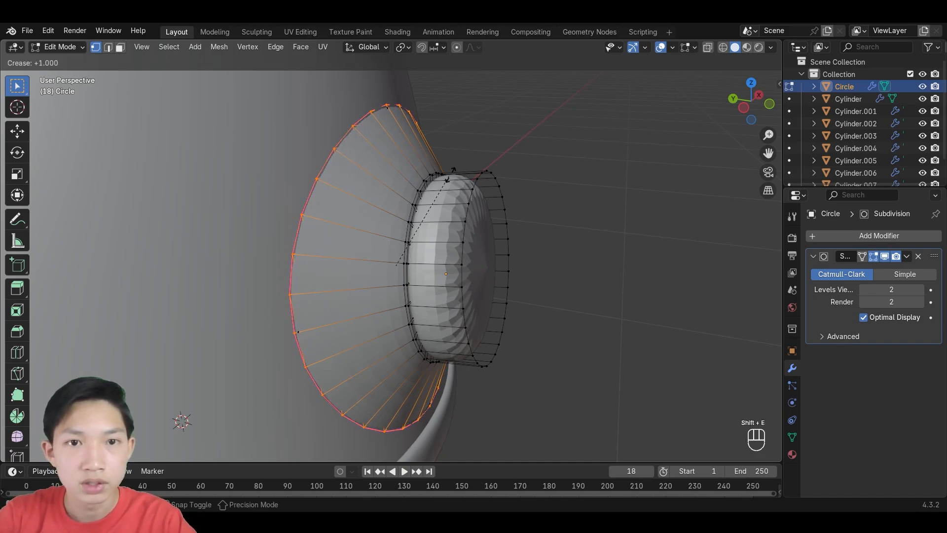
left_click(165, 379)
key("Tab")
left_click(644, 336)
middle_click_drag(645, 335, 482, 327)
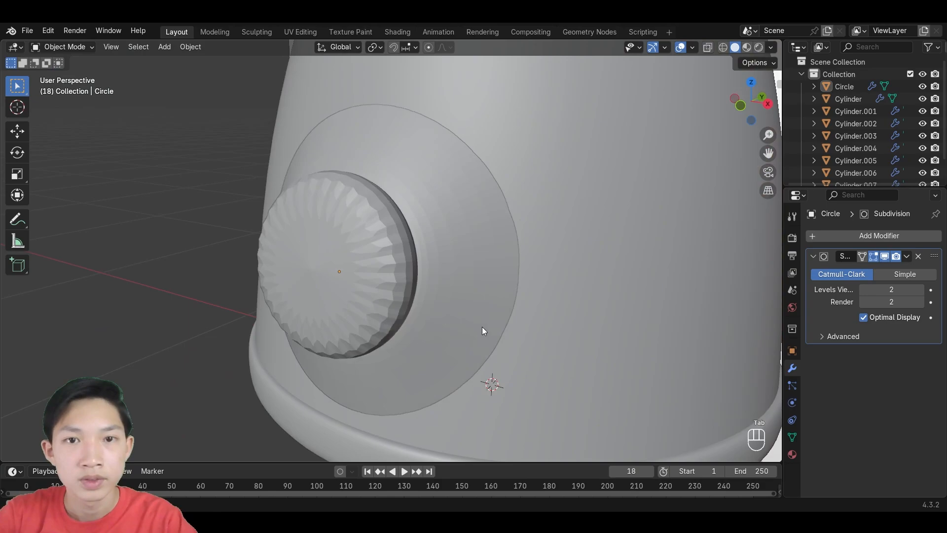
scroll(425, 298, "down", 5)
middle_click_drag(425, 298, 599, 327)
scroll(384, 294, "up", 3)
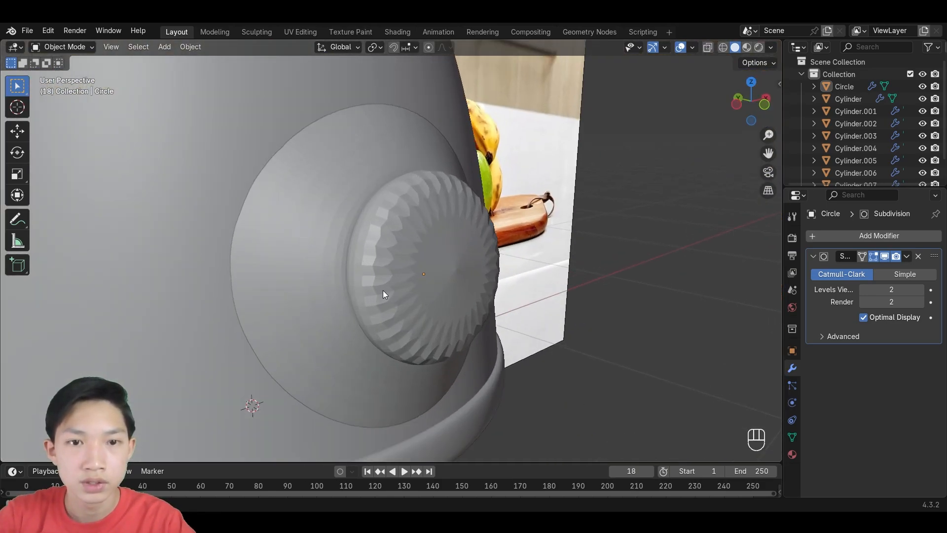
Bevel the edge loop at the knob's base together with its front rim by a small amount to sharpen the subdivided shape.
left_click(384, 295)
middle_click_drag(383, 295, 424, 312)
key("Tab")
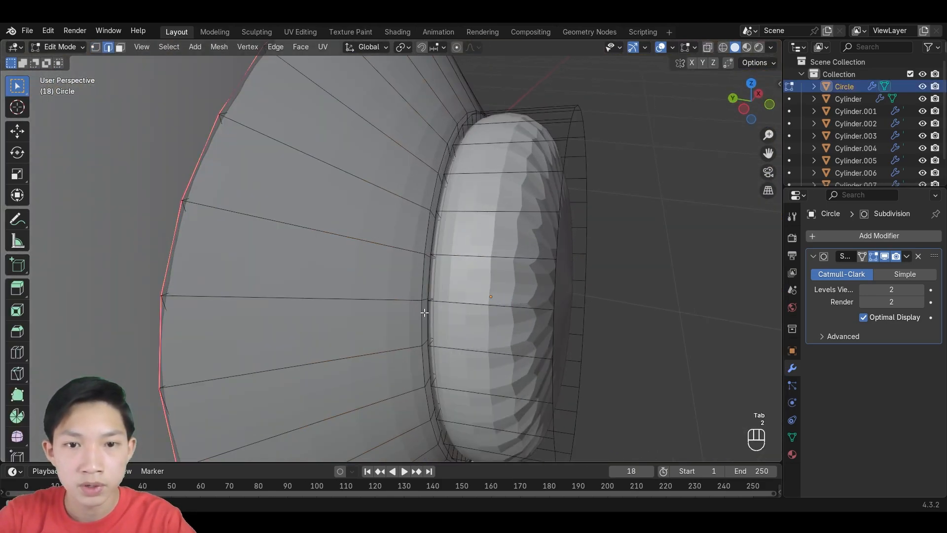
left_click(428, 313, "alt")
left_click(583, 350, "ctrl")
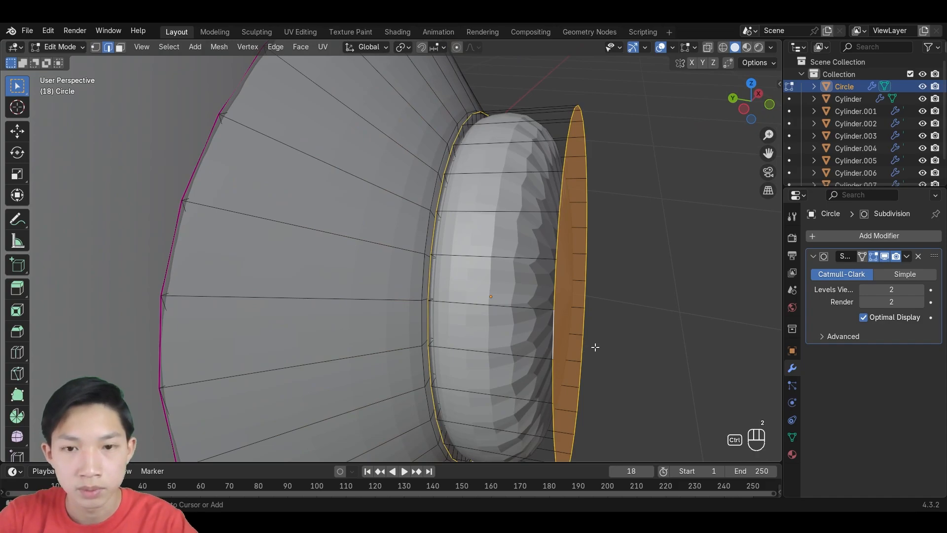
key("ctrl+b")
left_click(608, 347)
key("Tab")
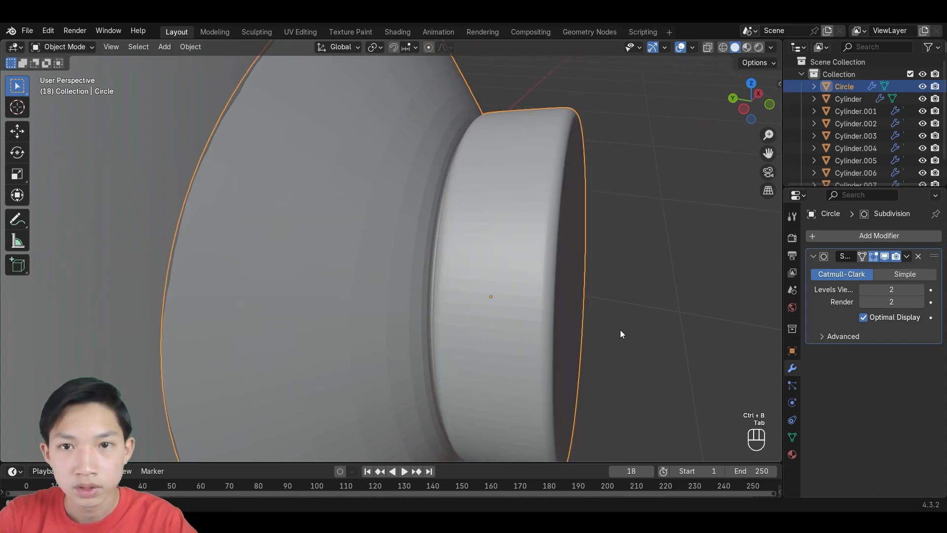
Examine the smoothed dial against the whole blender base from the front, and reselect the dial in Object Mode.
middle_click_drag(621, 334, 380, 272)
key("Tab")
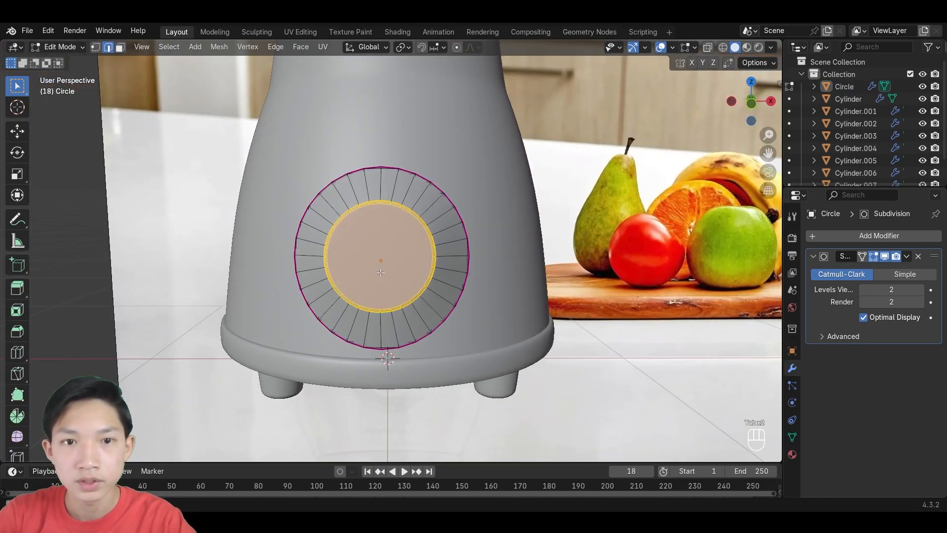
key("Tab")
left_click(638, 298)
scroll(591, 291, "down", 3)
mouse_move(547, 285)
middle_mouse_down()
mouse_move(422, 282)
mouse_move(548, 282)
middle_mouse_up()
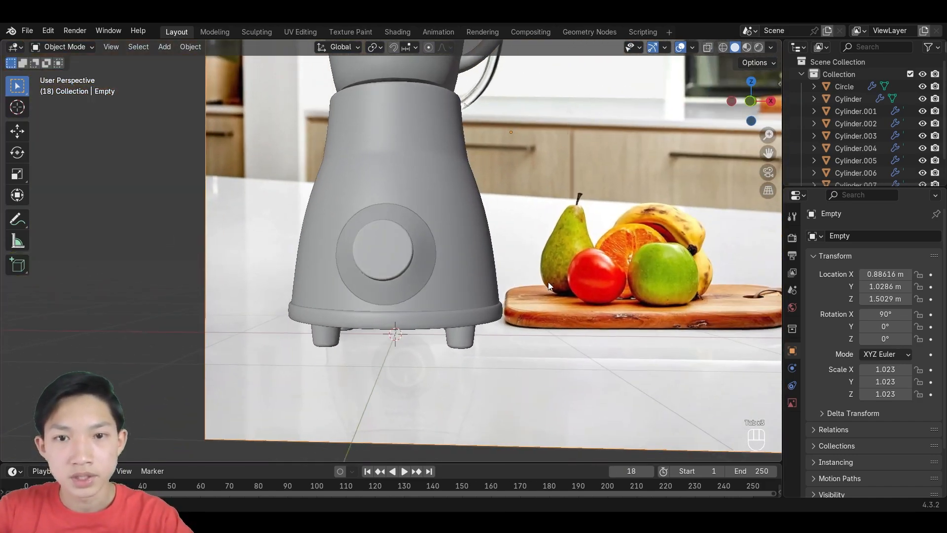
scroll(415, 241, "up", 3)
left_click(416, 253)
key("Tab")
key("Tab")
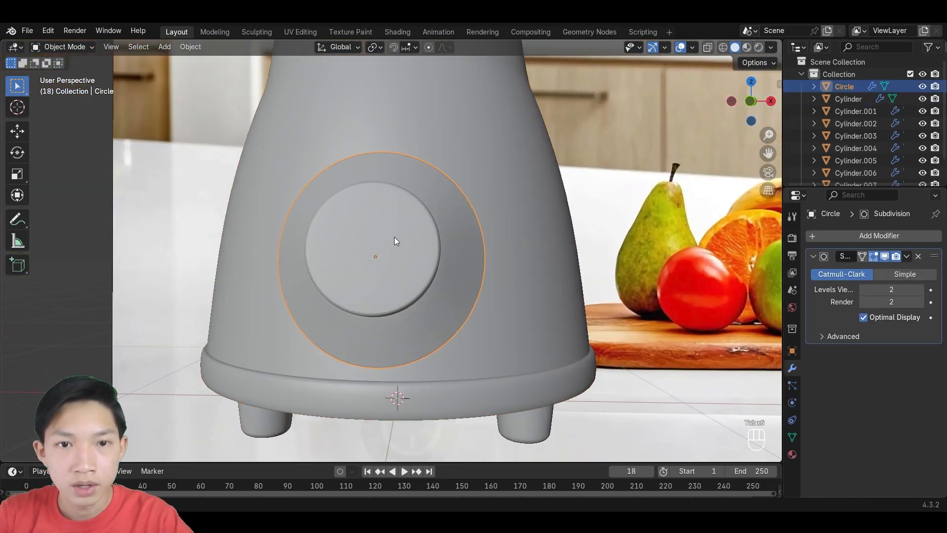
Inset the front face of the dial's knob slightly and select the resulting ring of faces around it.
key("Tab")
scroll(395, 241, "up", 2)
key("3")
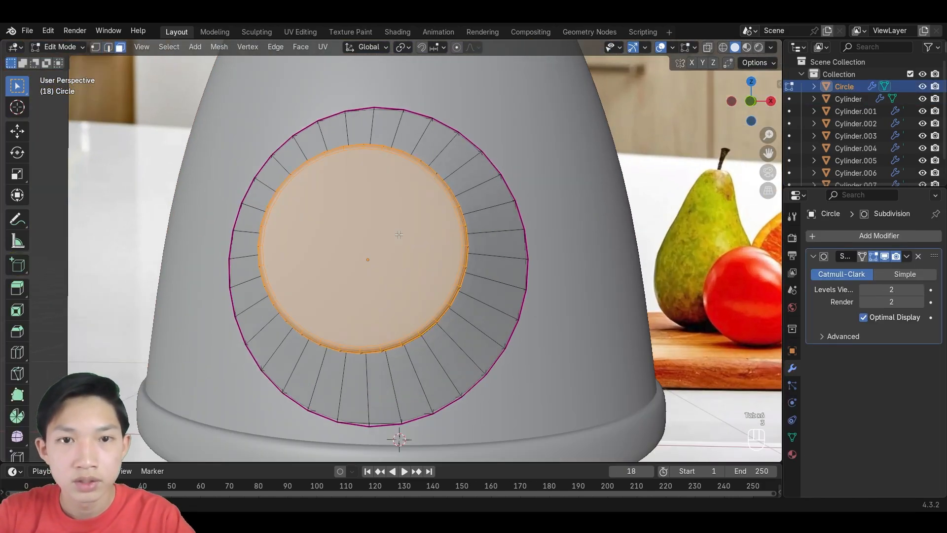
scroll(525, 211, "up", 2)
key("i")
left_click(515, 201)
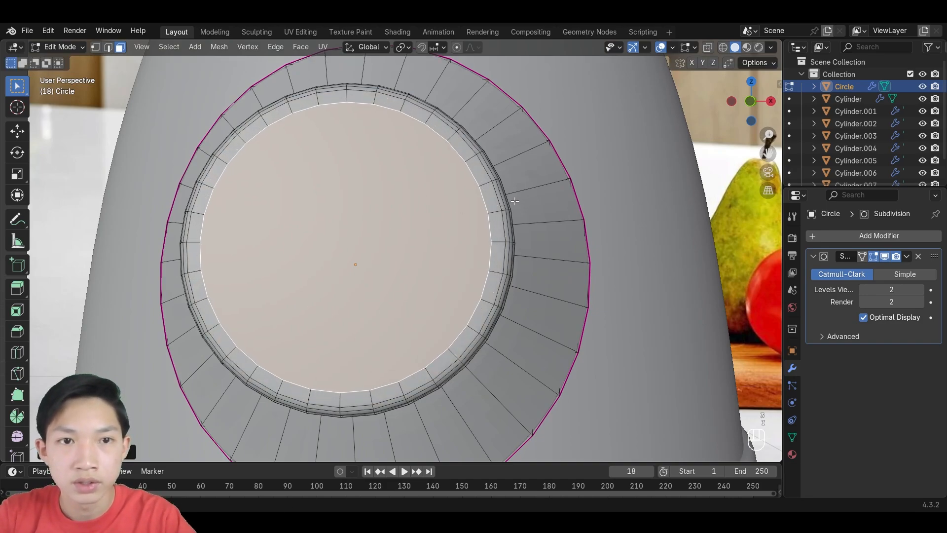
key("Tab")
key("Tab")
left_click(433, 128, "alt")
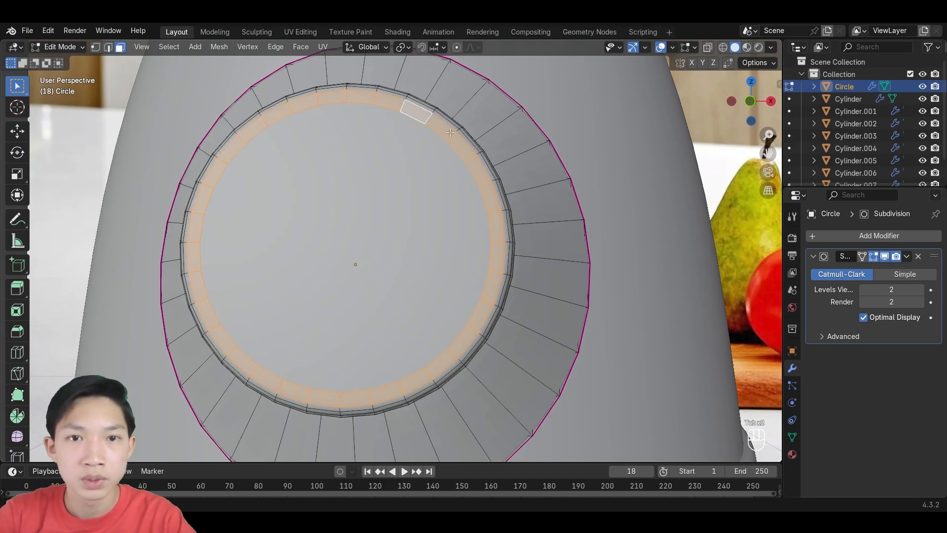
Examine the finished blender model in Object Mode from several sides against the reference image, including the dial and base.
scroll(419, 153, "down", 6)
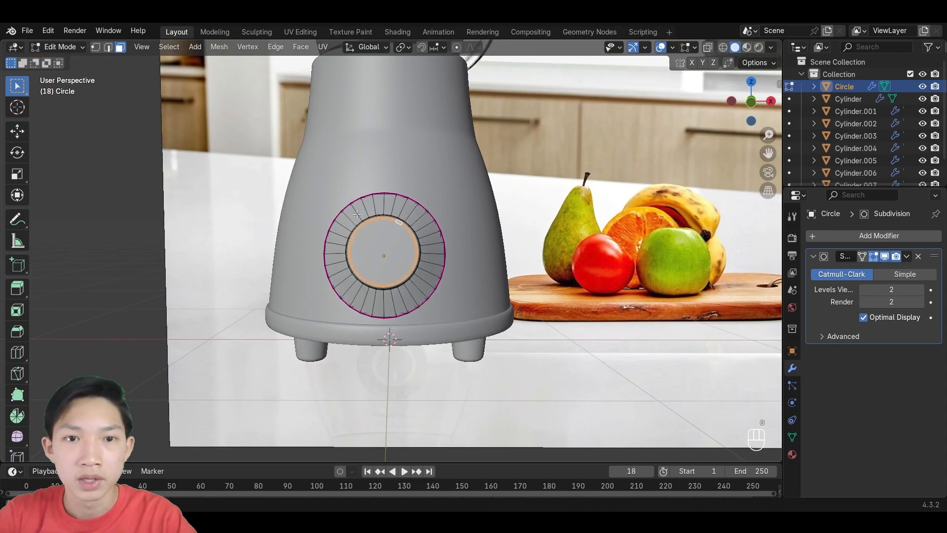
key("Tab")
middle_click_drag(357, 214, 410, 251)
scroll(410, 251, "up", 4)
middle_click_drag(343, 185, 431, 228, "shift")
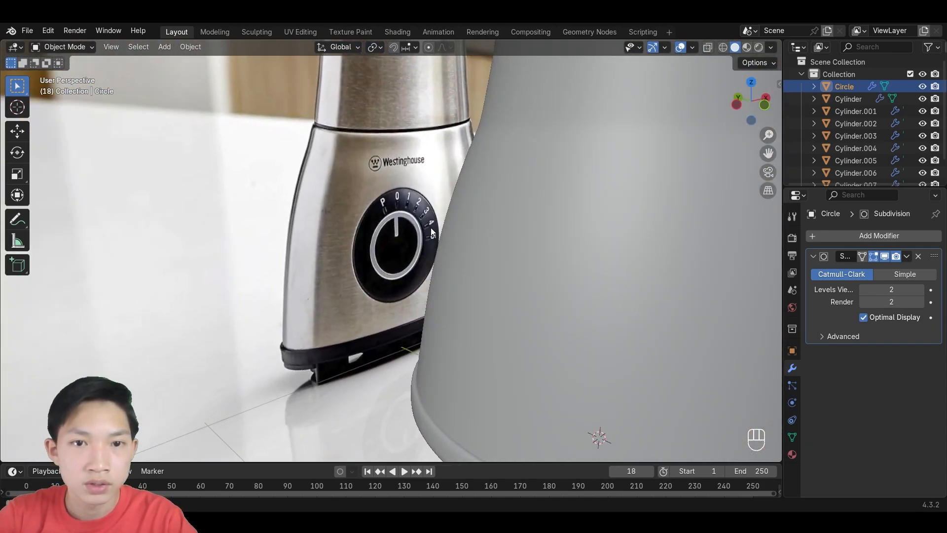
scroll(432, 228, "down", 2)
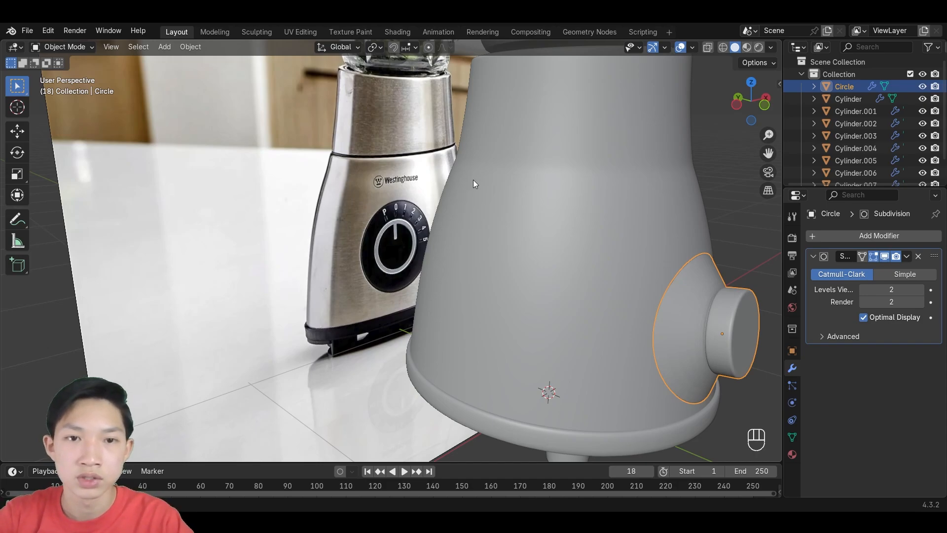
scroll(481, 202, "down", 3)
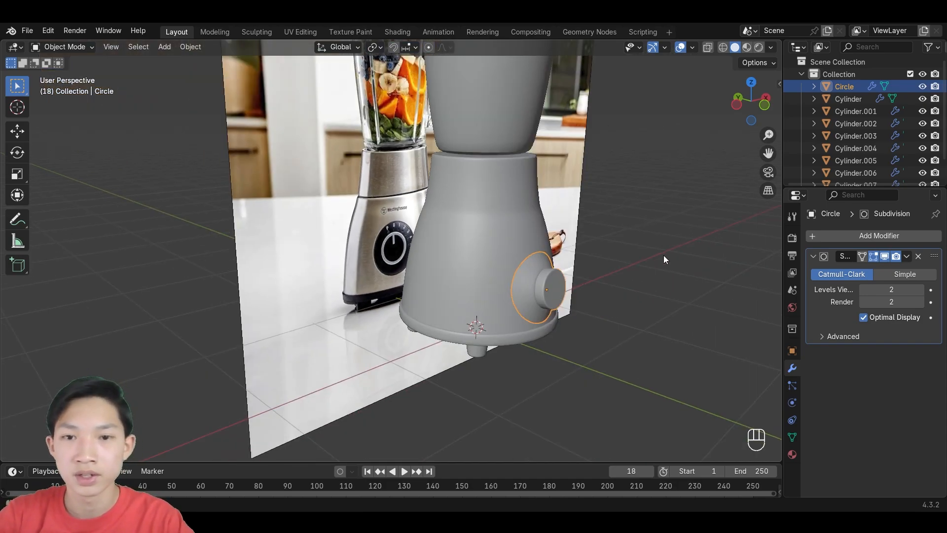
left_click(637, 236)
middle_click_drag(637, 236, 432, 289)
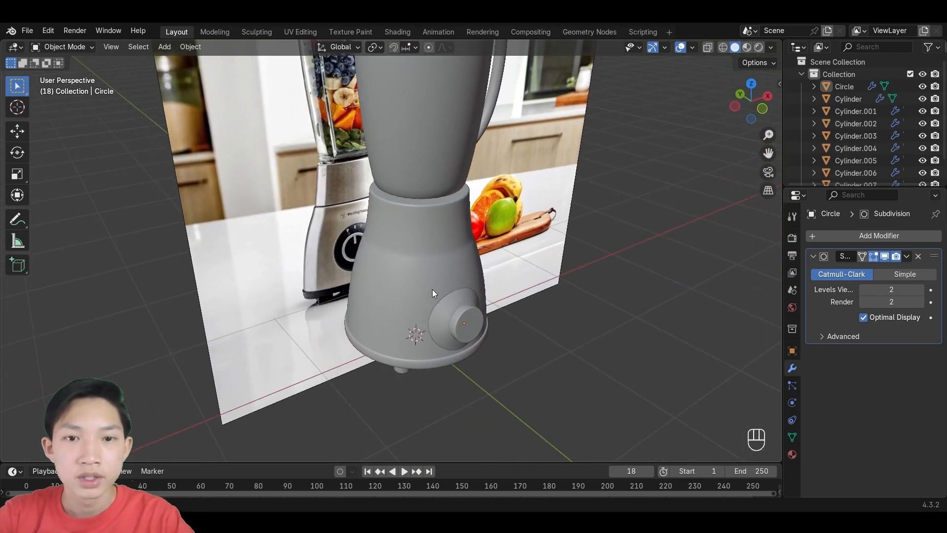
scroll(432, 289, "down", 3)
left_click(575, 212)
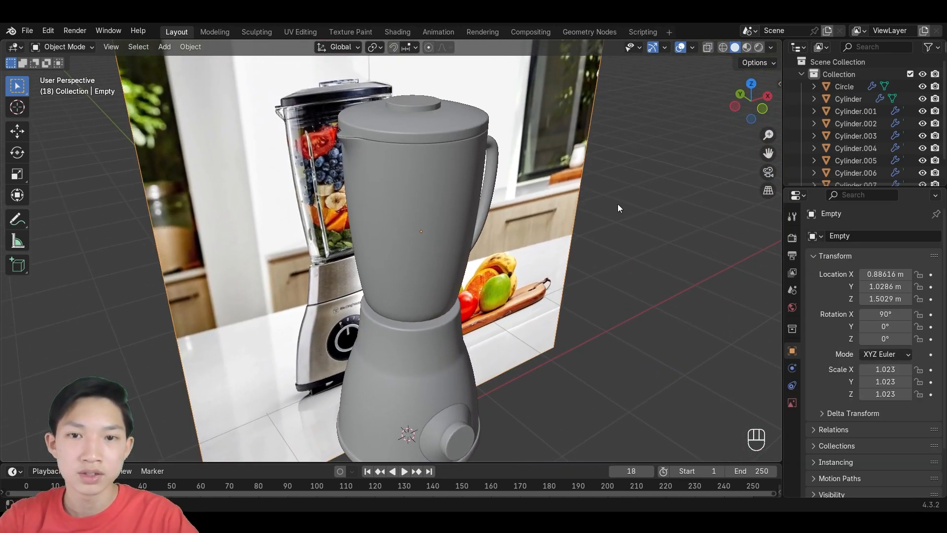
scroll(612, 265, "down", 4)
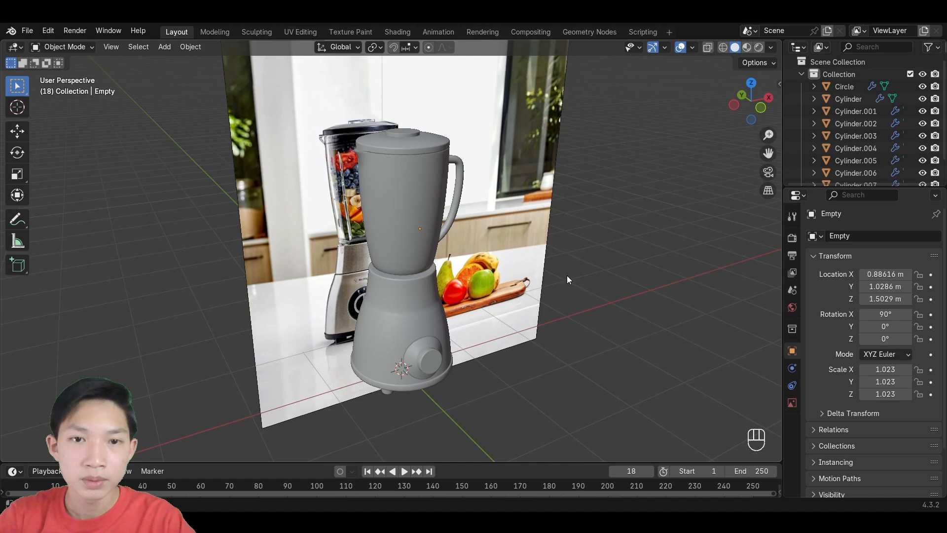
middle_click_drag(587, 265, 506, 320)
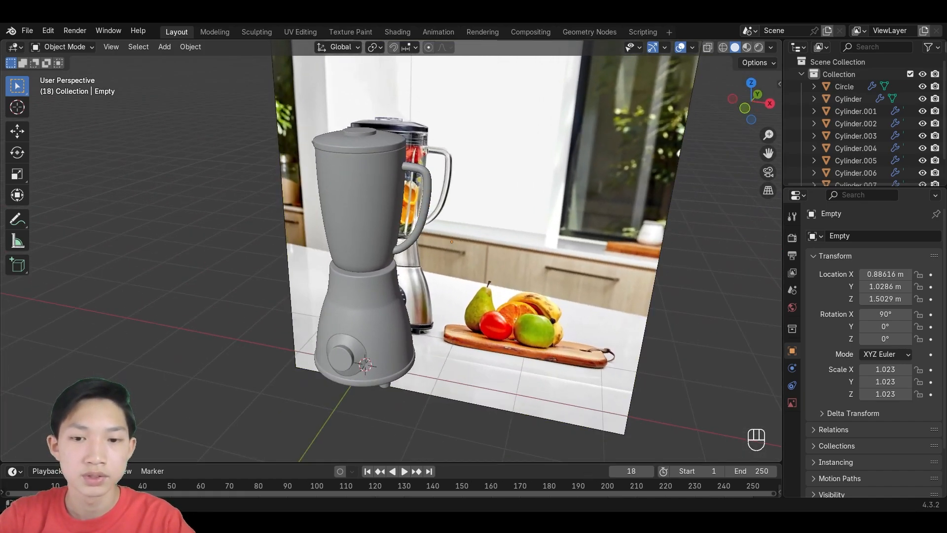
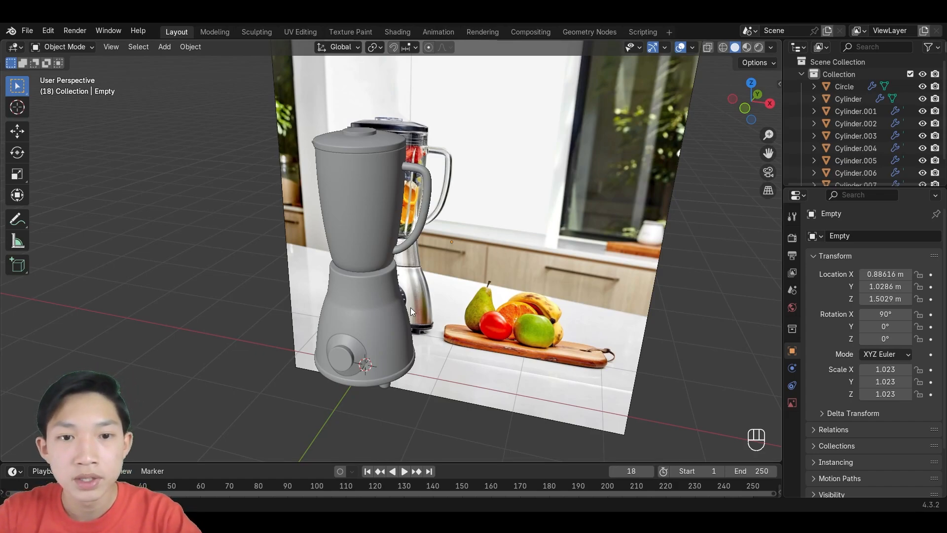
Show the scene in Material Preview shading and assign the existing material named Material to the blender base.
left_click(373, 308)
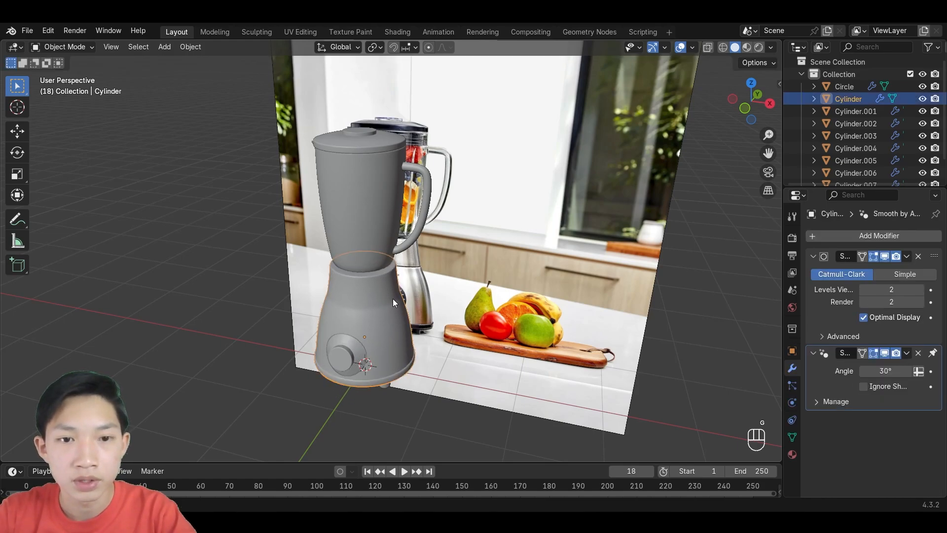
left_click(748, 48)
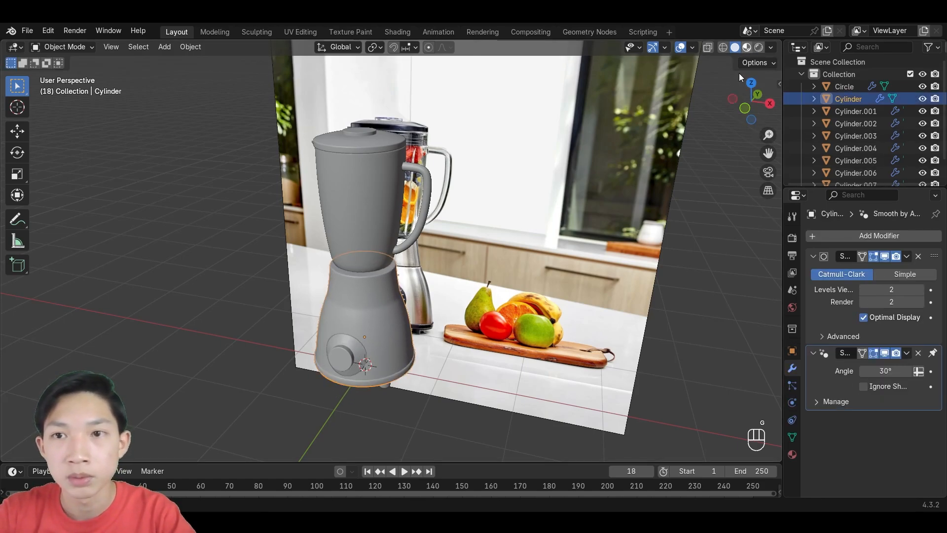
middle_click_drag(466, 392, 491, 329, "shift")
scroll(493, 371, "up", 3)
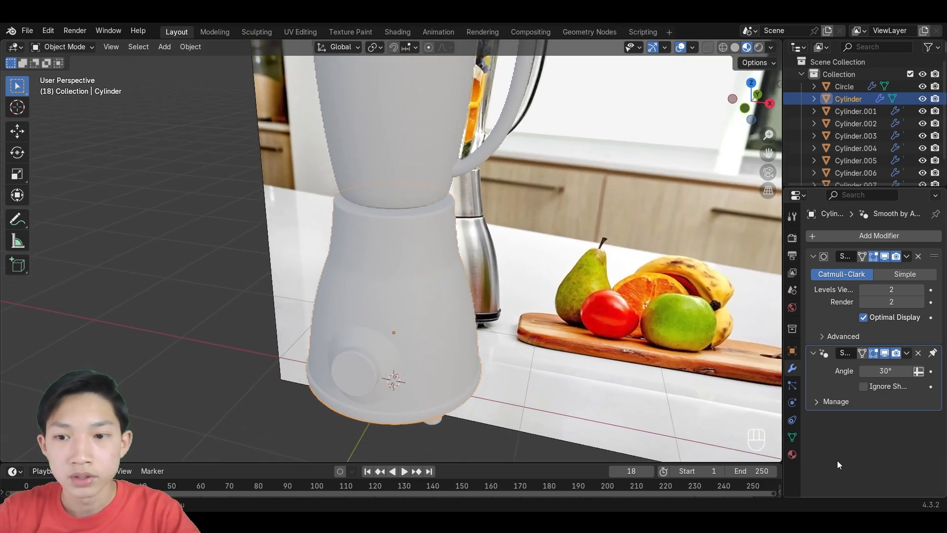
left_click(793, 452)
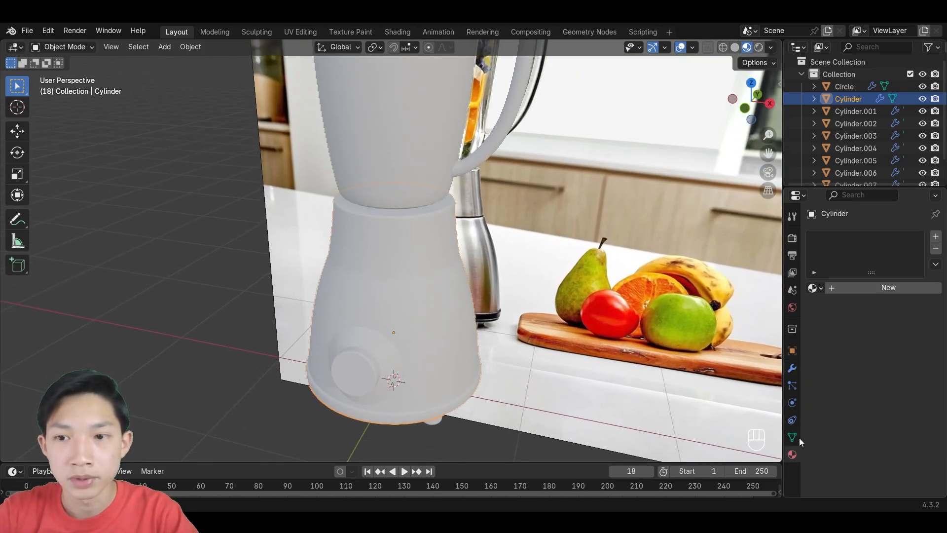
left_click(814, 288)
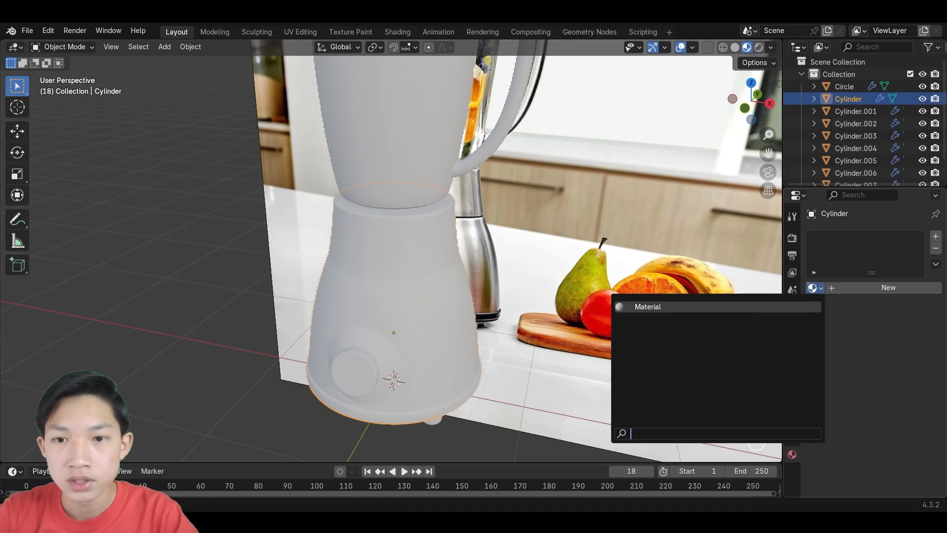
left_click(633, 307)
scroll(571, 321, "down", 1)
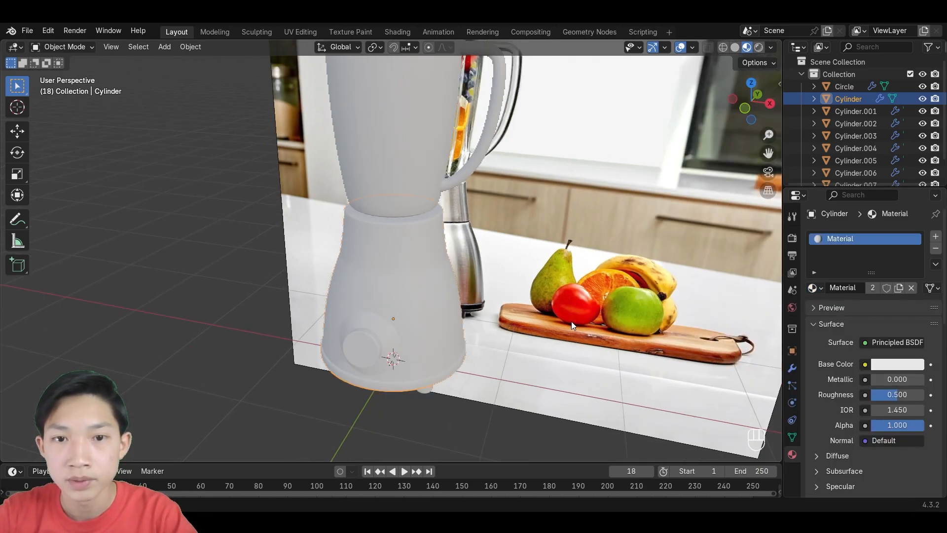
Set the base material's Metallic to 1.000 and its Roughness to 0.2 for a polished metal look.
middle_click_drag(706, 345, 686, 331)
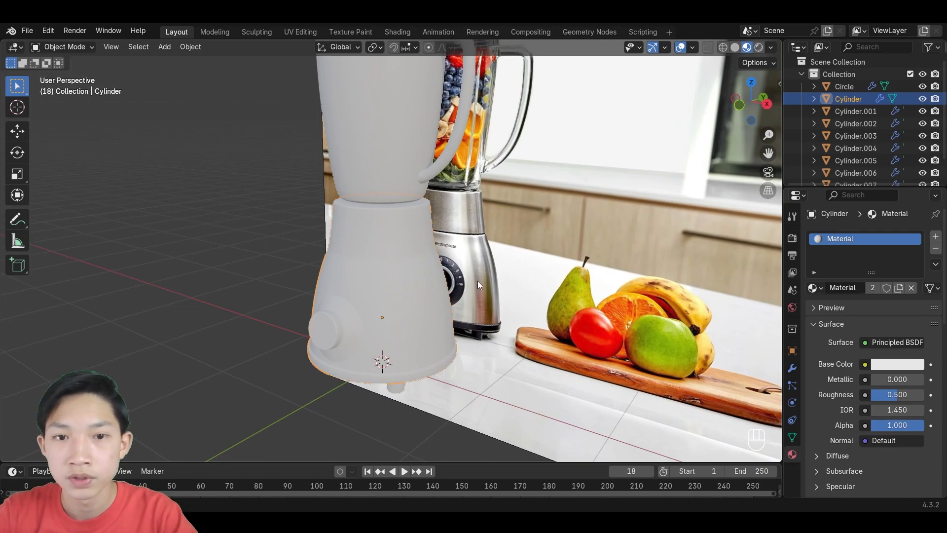
left_click_drag(877, 379, 928, 378)
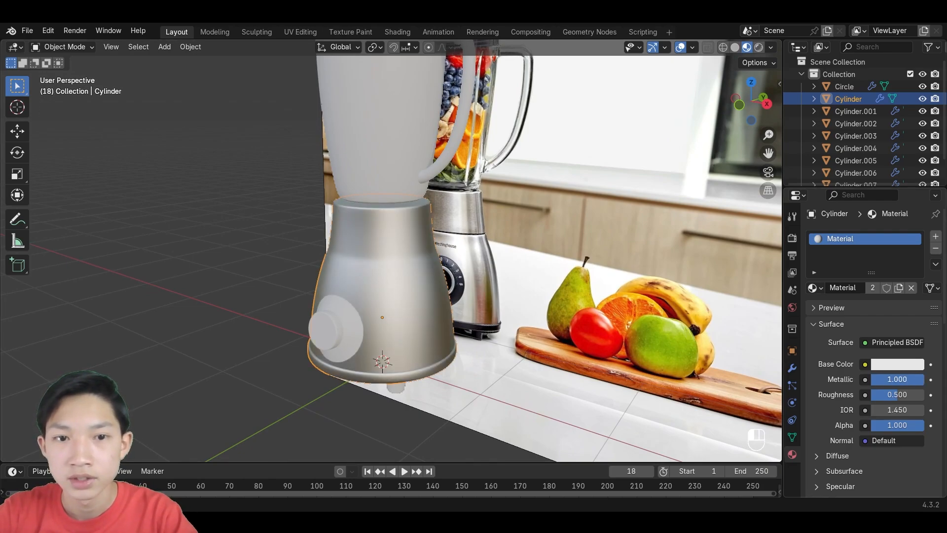
scroll(415, 276, "up", 2)
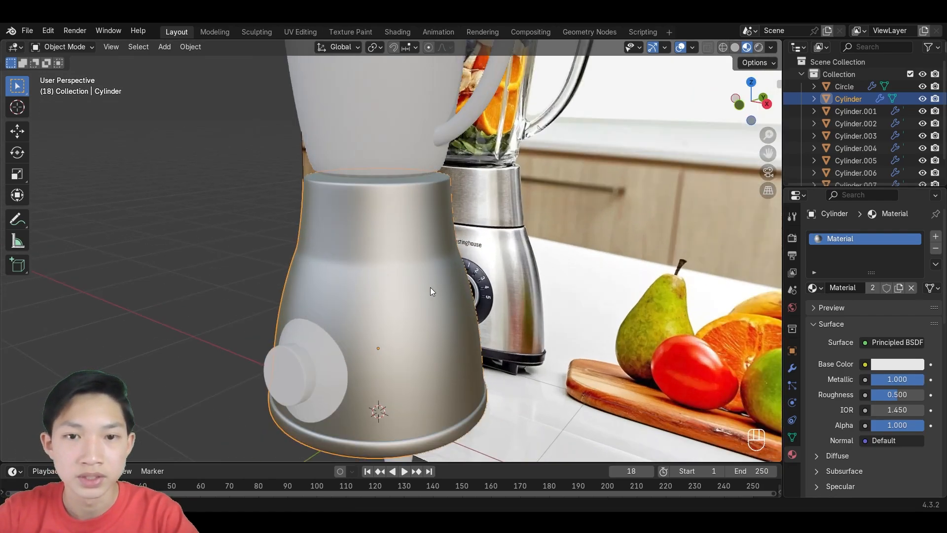
mouse_move(892, 395)
left_mouse_down()
mouse_move(871, 395)
mouse_move(886, 399)
left_mouse_up()
left_click(885, 398)
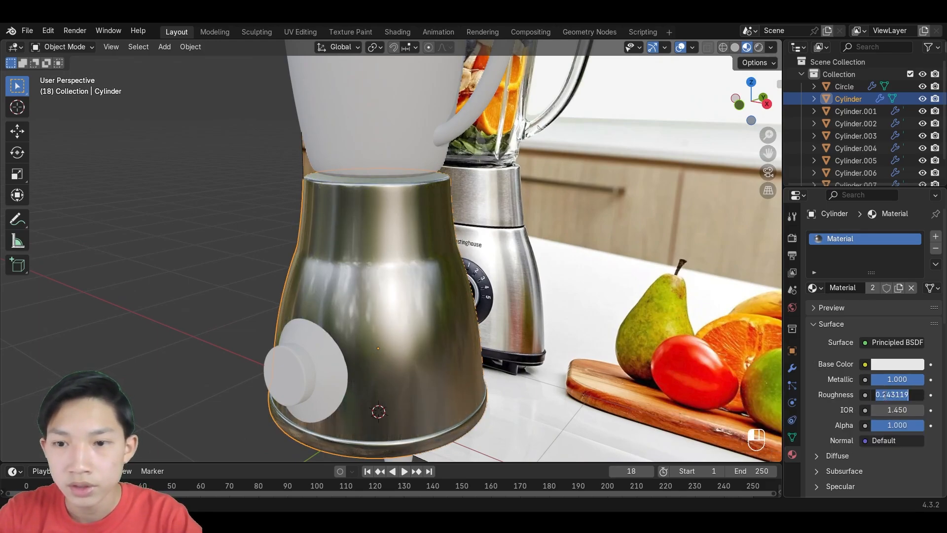
type("0.")
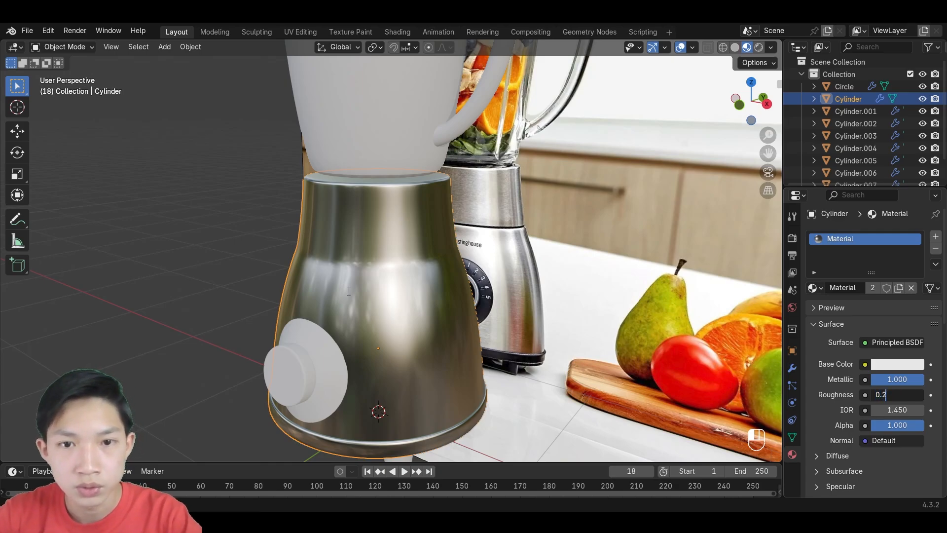
type("2")
key("Return")
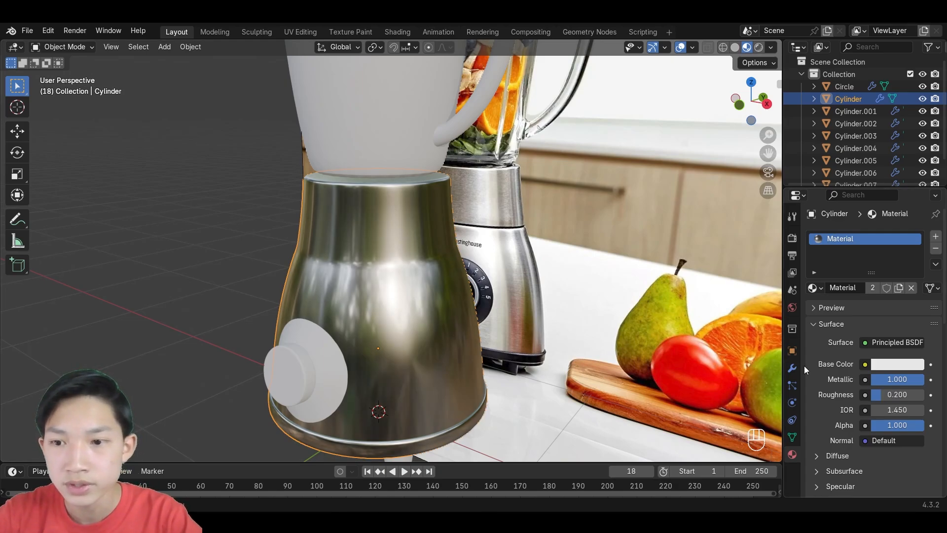
Review the base material's available surface settings and compare its finish with the brushed metal in the reference image.
scroll(892, 419, "down", 3)
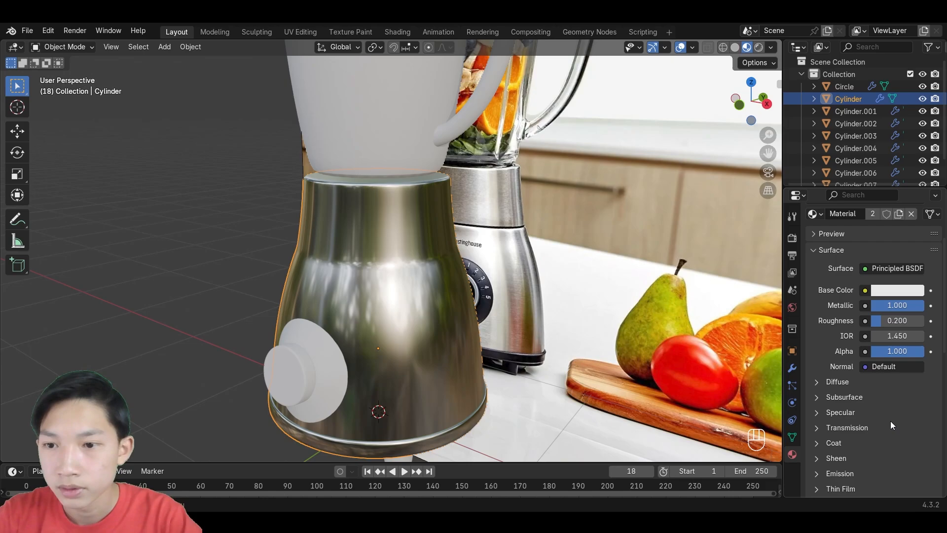
scroll(890, 421, "up", 3)
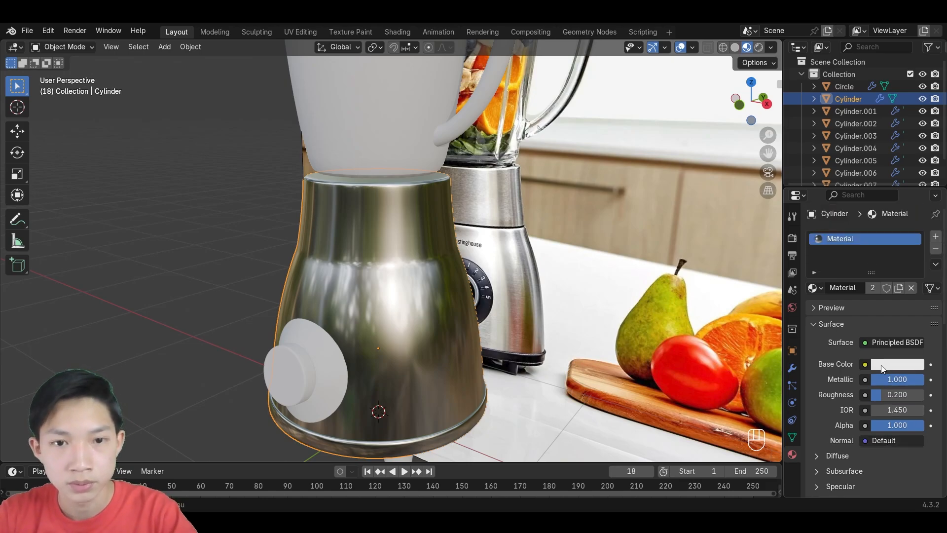
middle_click_drag(394, 298, 427, 159)
scroll(450, 215, "up", 1)
scroll(344, 321, "up", 6)
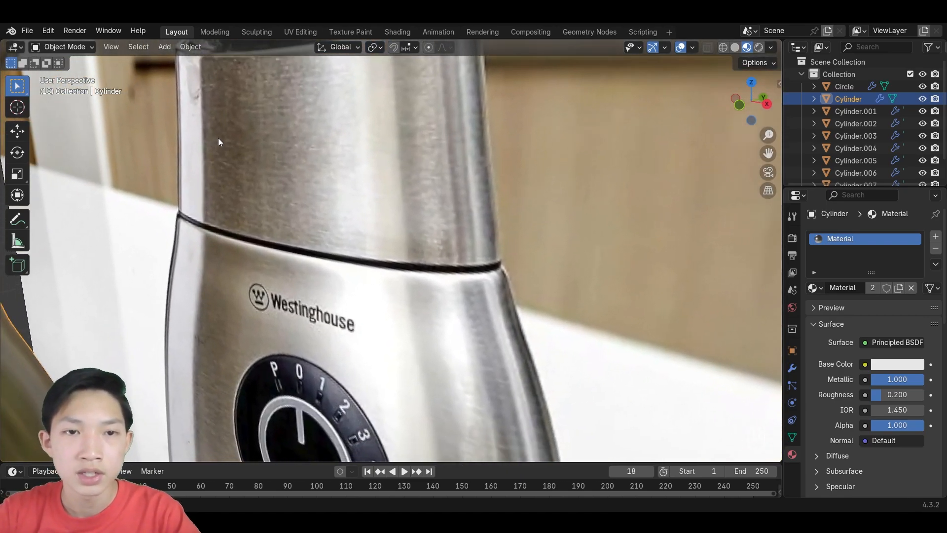
scroll(286, 165, "down", 5)
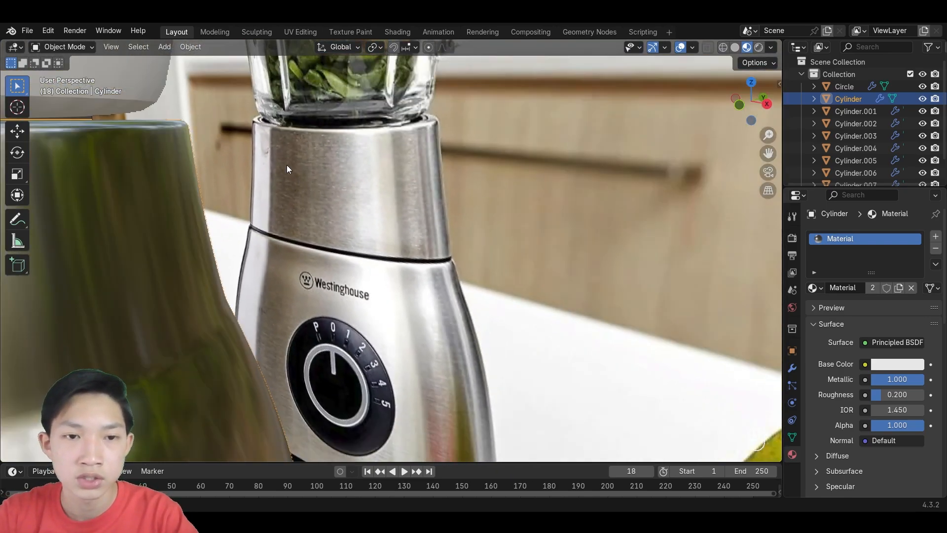
middle_click_drag(336, 293, 415, 212, "shift")
scroll(350, 238, "down", 2)
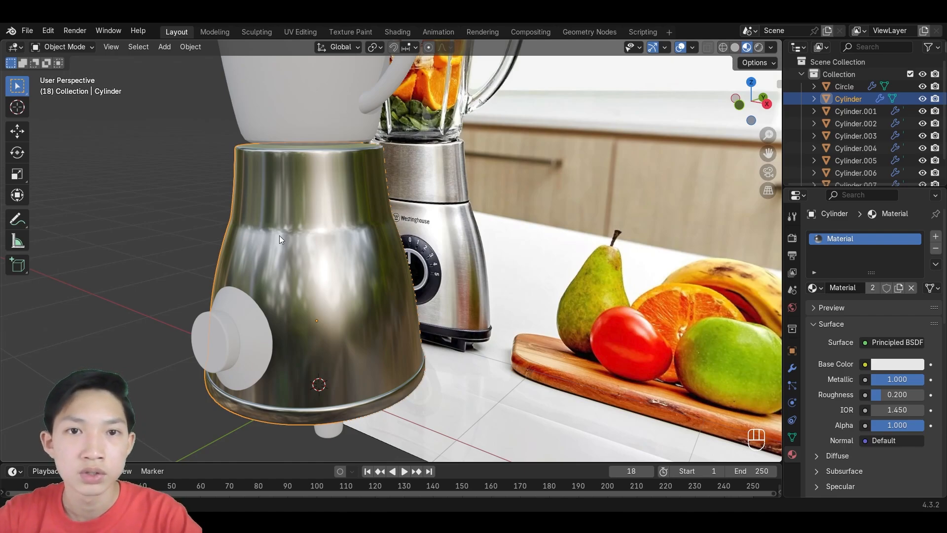
Open the Shading workspace and add a Noise Texture node ahead of the Principled BSDF in the base material.
left_click(396, 32)
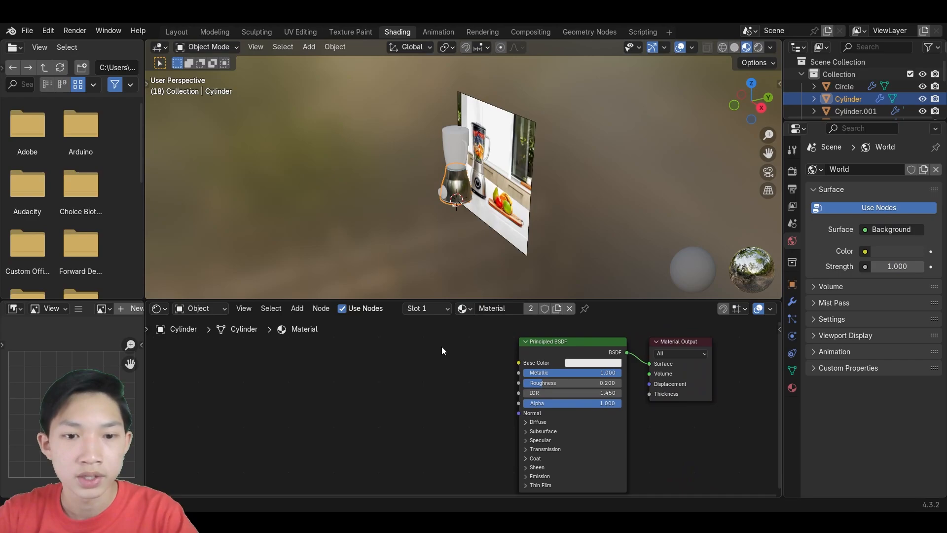
key("shift+a")
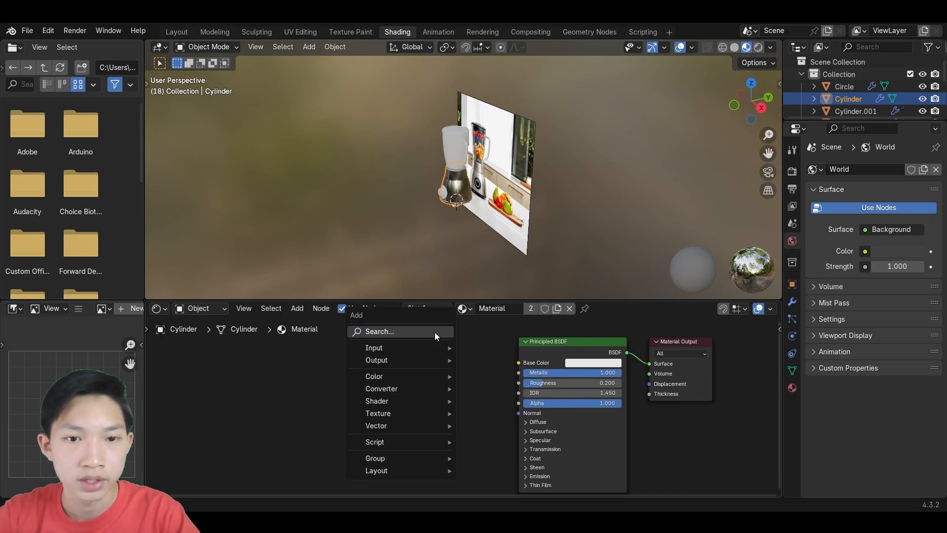
type("np")
key("BackSpace")
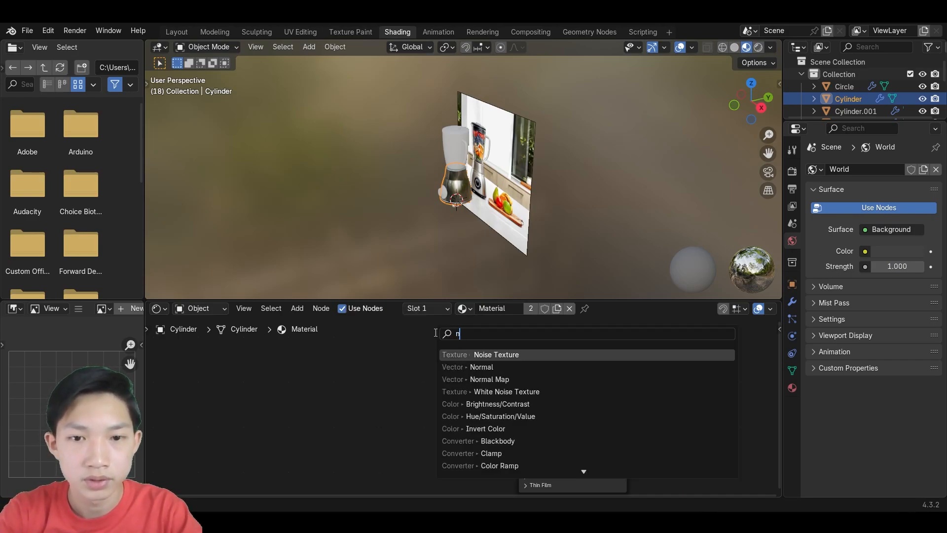
type("oise")
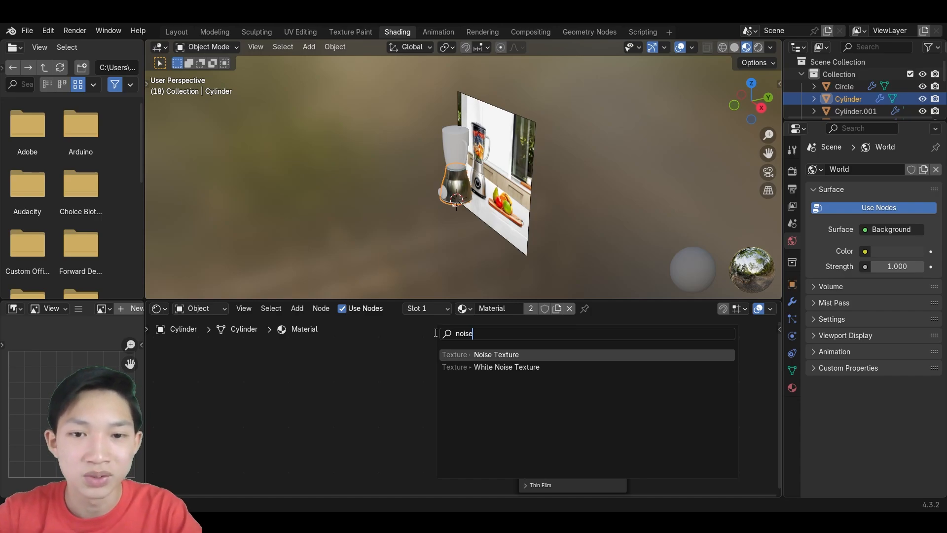
key("Return")
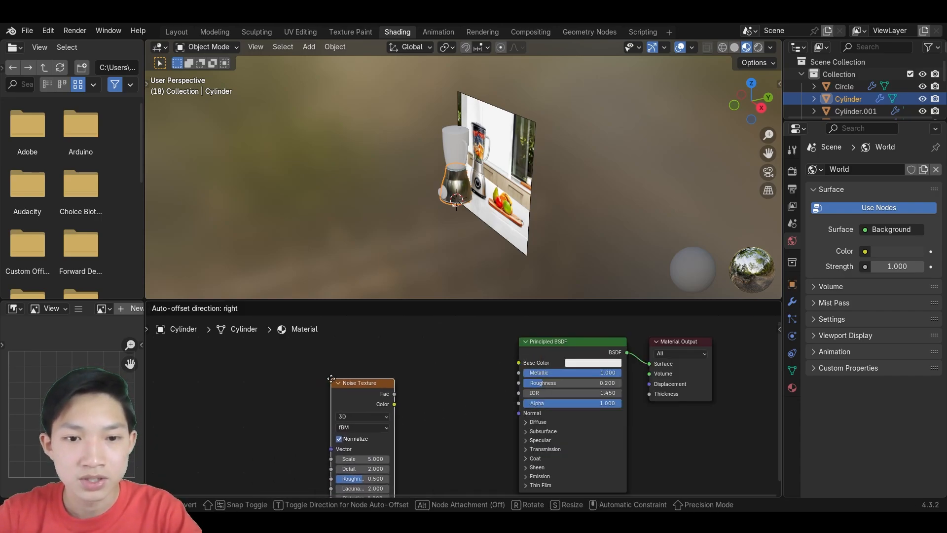
left_click(366, 400)
Add an IES Texture node between the Noise Texture and Principled BSDF, with its Vector fed by the Noise Texture's Fac.
left_click_drag(376, 391, 468, 405)
key("Return")
left_click(440, 365)
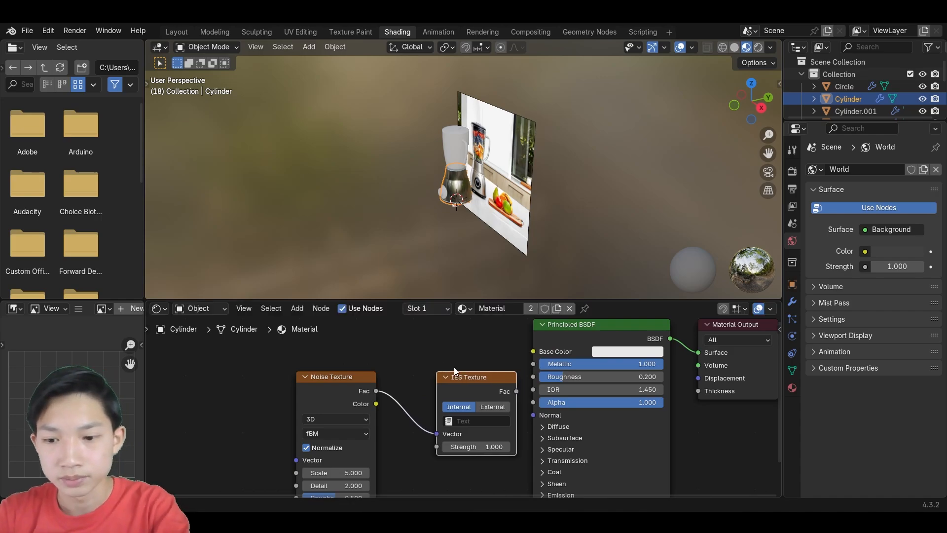
Delete the IES Texture node and add a Bump node between the Noise Texture and Principled BSDF.
key("x")
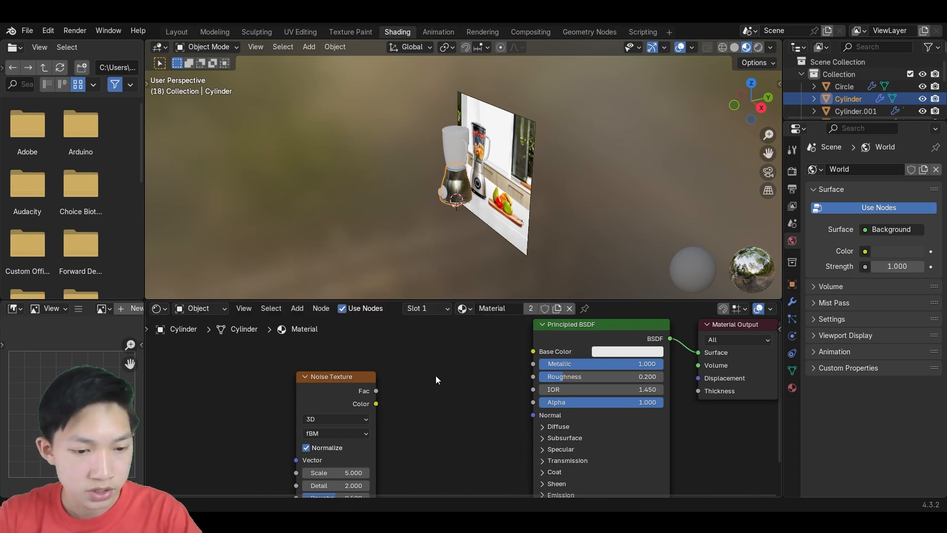
key("shift+a")
left_click(427, 354)
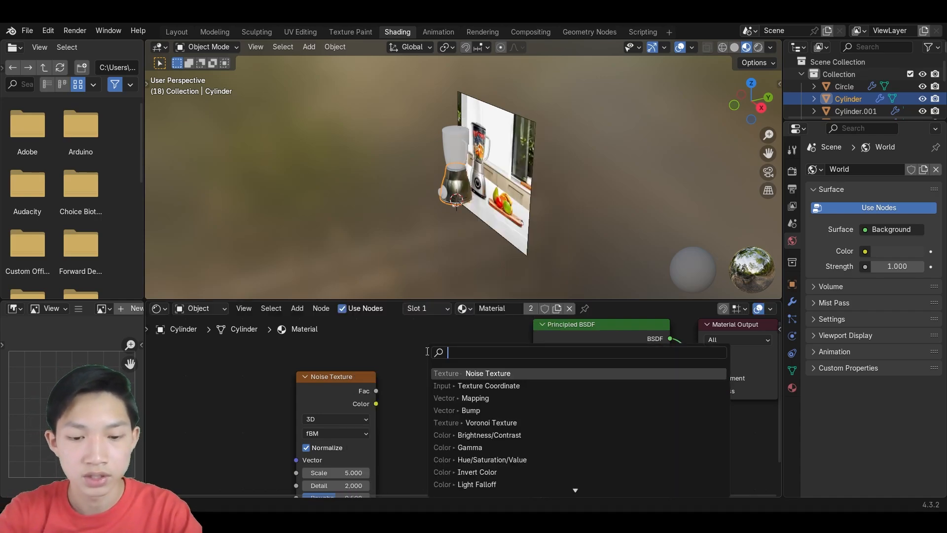
type("bump")
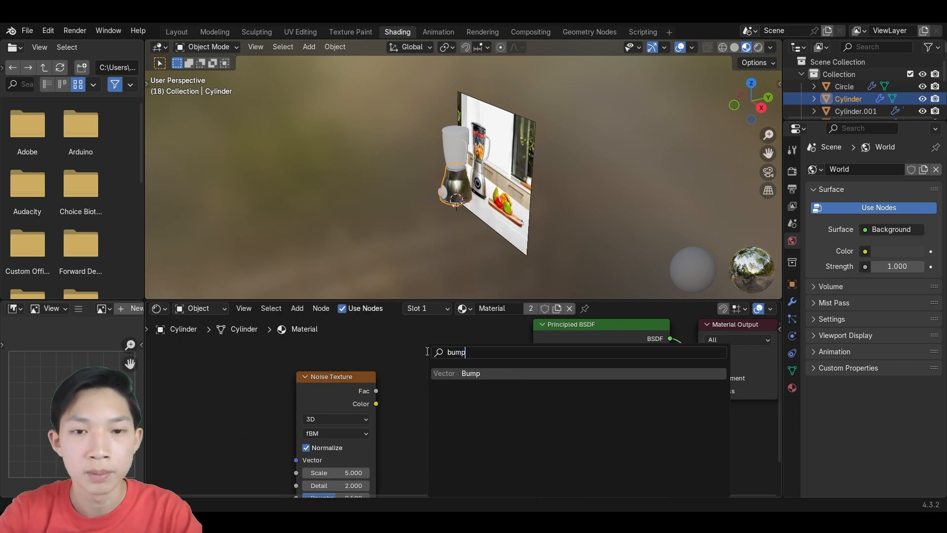
left_click(399, 383)
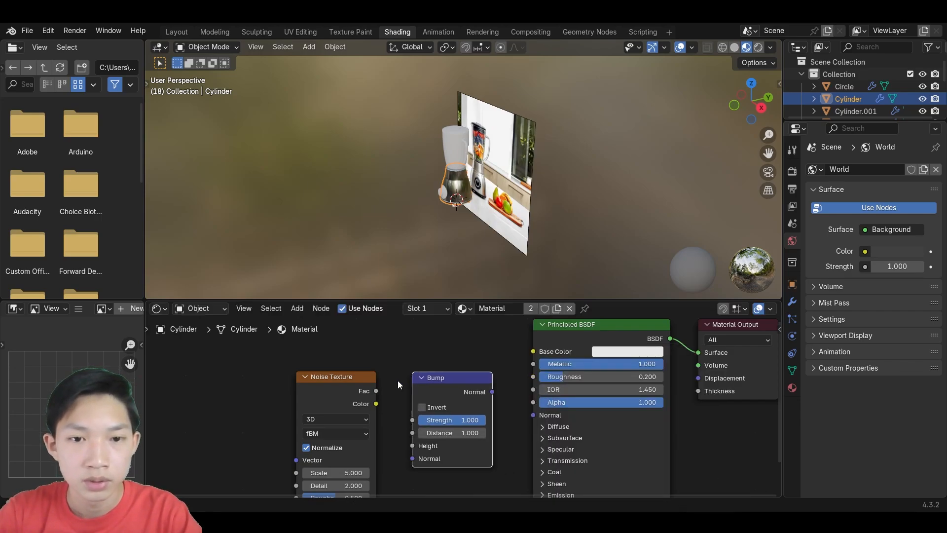
Connect the Noise Texture's Fac to the Bump's Height, and the Bump's Normal to the Principled BSDF's Normal.
left_click_drag(375, 392, 413, 446)
left_click_drag(492, 392, 531, 417)
left_click_drag(467, 385, 479, 397)
scroll(453, 222, "up", 3)
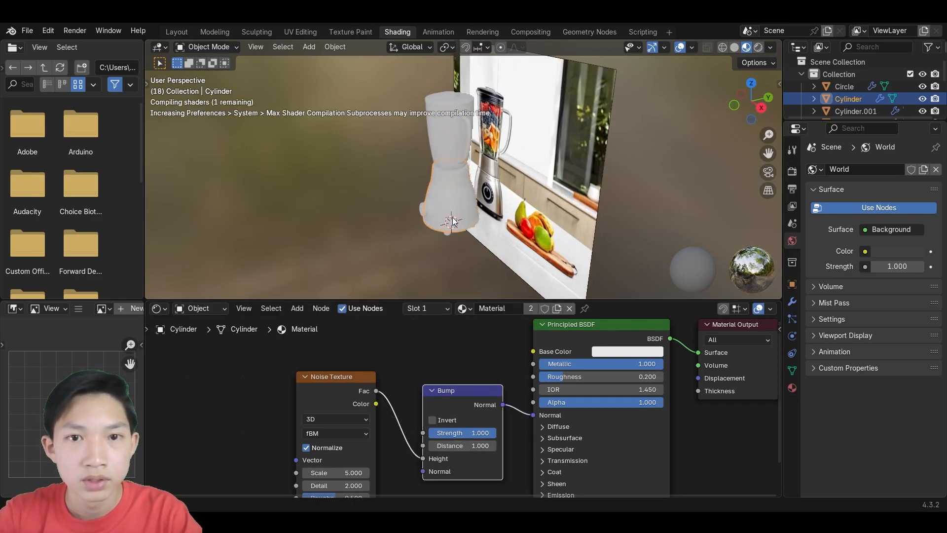
scroll(518, 217, "up", 5)
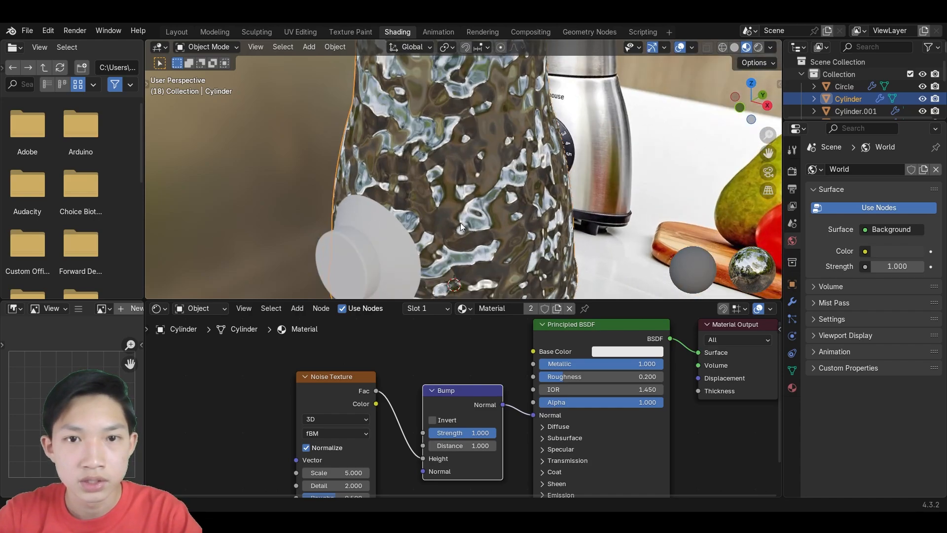
Move the Noise Texture node up slightly, and set its Roughness to 1.000 and Detail to 15.000.
left_click(333, 376)
left_click_drag(334, 378, 334, 365)
scroll(455, 137, "down", 2)
middle_click_drag(456, 136, 443, 194)
scroll(483, 214, "up", 5)
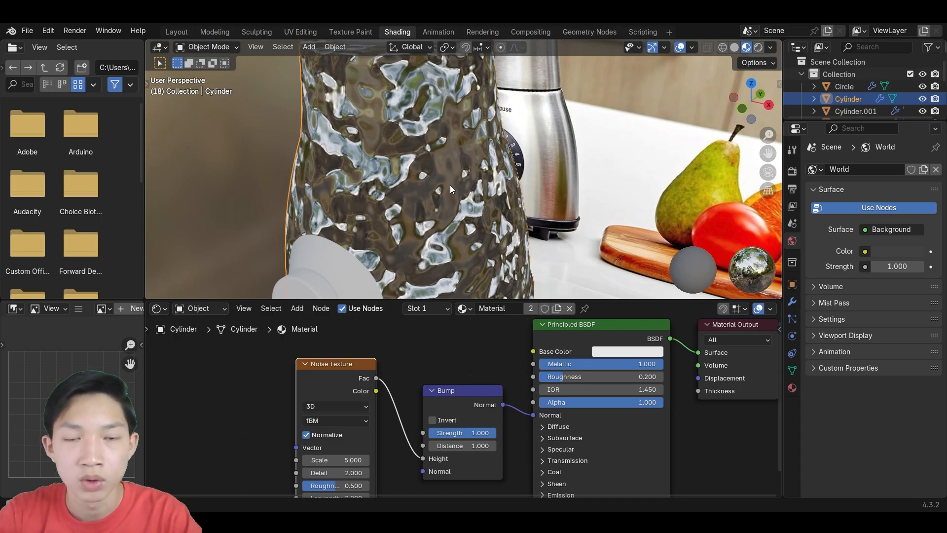
middle_click_drag(401, 144, 410, 123)
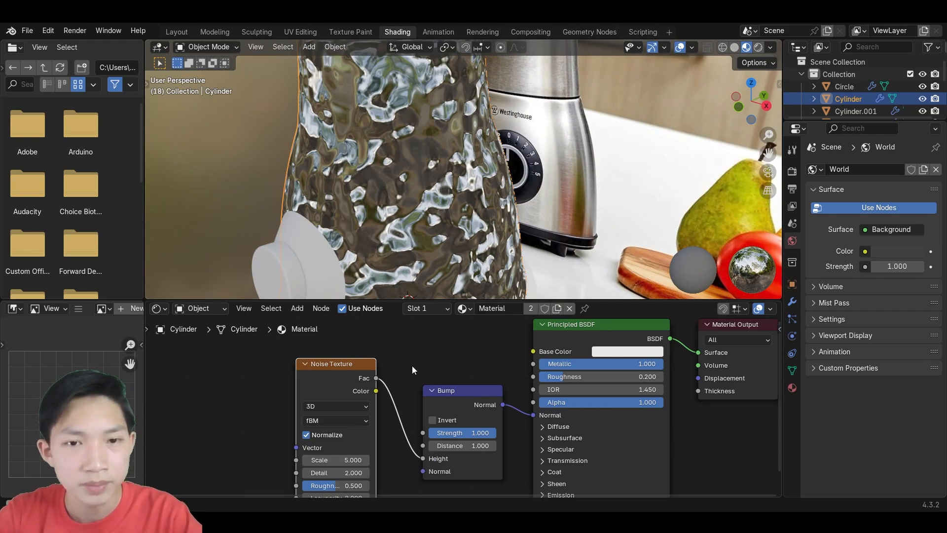
middle_click_drag(414, 364, 481, 362)
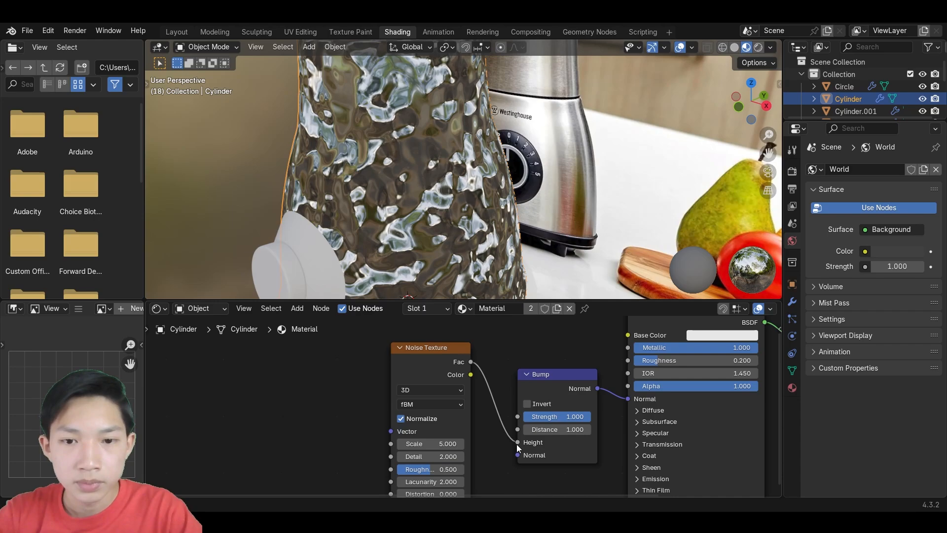
mouse_move(445, 456)
middle_mouse_down()
mouse_move(439, 422)
mouse_move(450, 460)
middle_mouse_up()
scroll(439, 422, "up", 2)
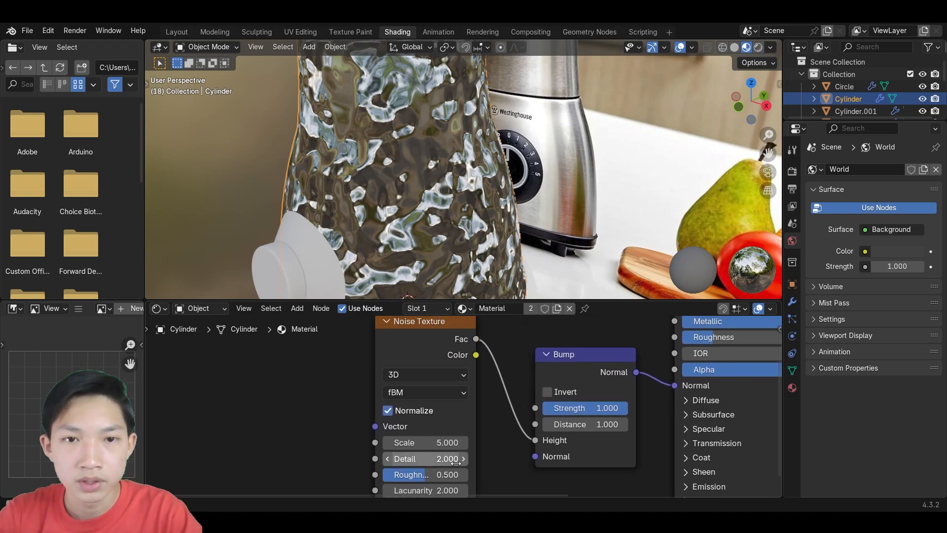
left_click_drag(424, 475, 469, 478)
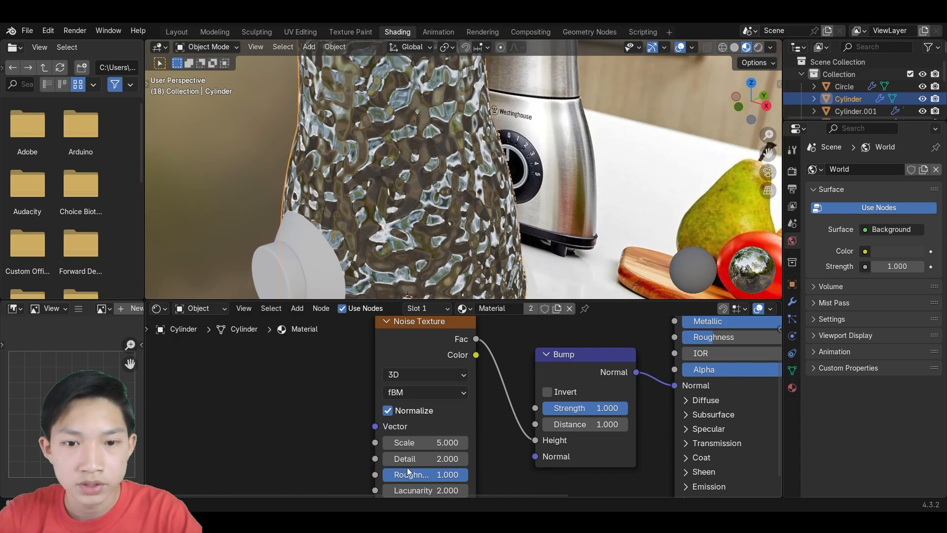
left_click_drag(405, 458, 425, 458)
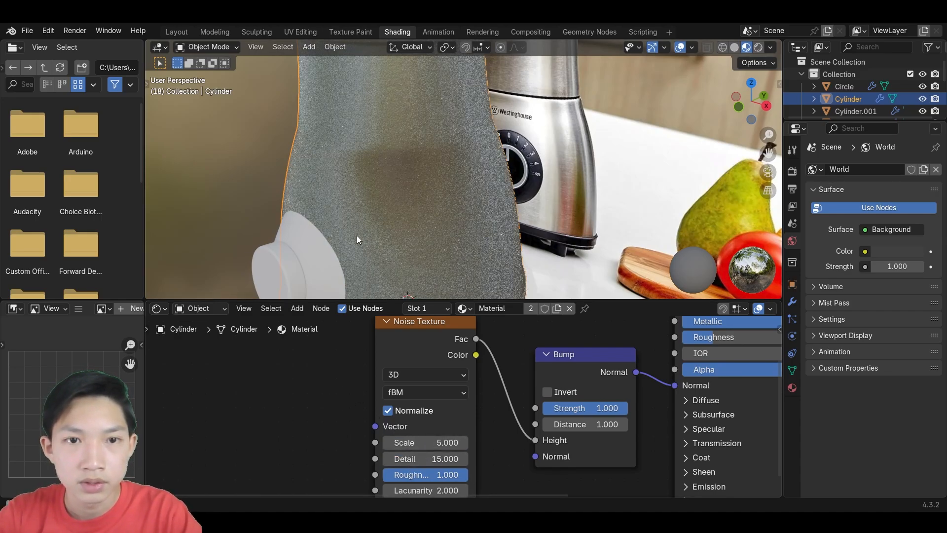
Add a Mapping node ahead of the Noise Texture and connect its Vector output to the Noise Texture's Vector.
scroll(359, 223, "up", 4)
scroll(456, 190, "down", 3)
middle_click_drag(579, 162, 422, 129)
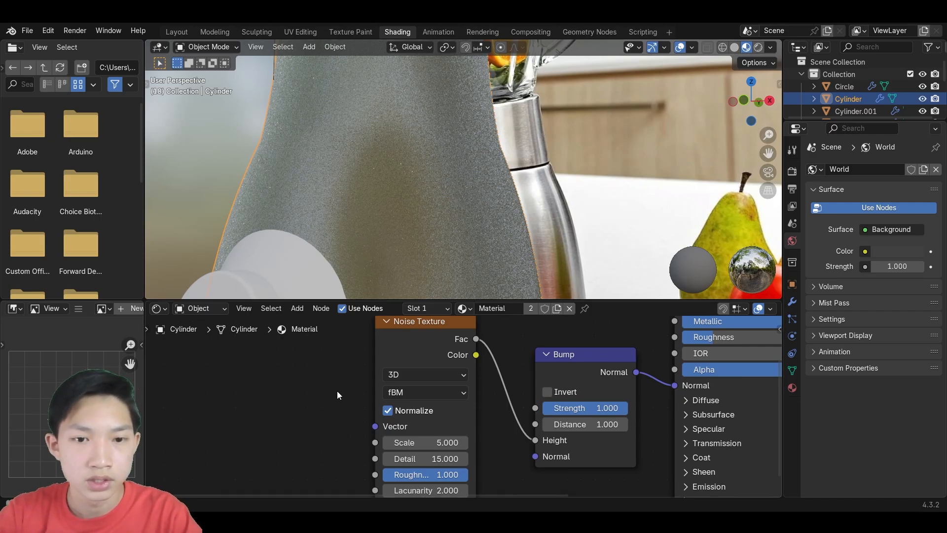
middle_click_drag(314, 426, 463, 412)
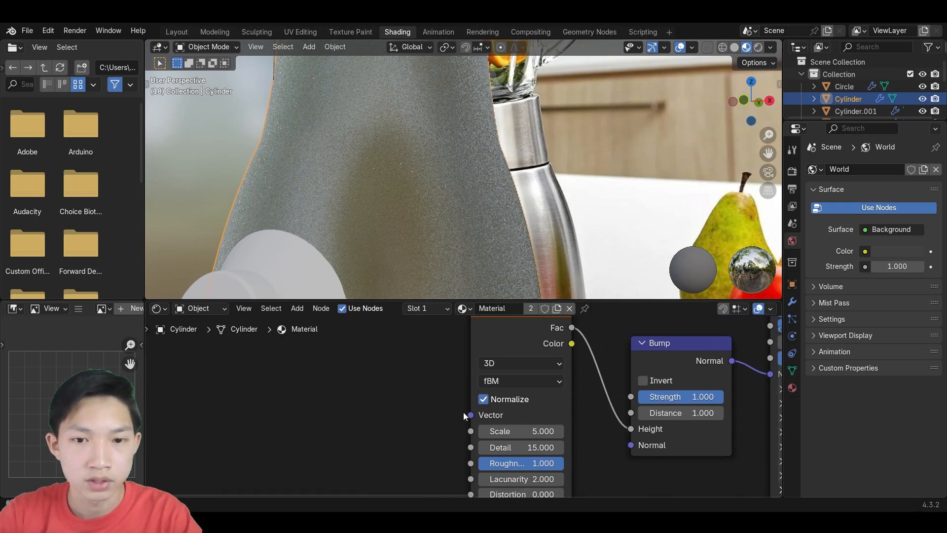
key("shift+a")
left_click(316, 344)
type("mappin")
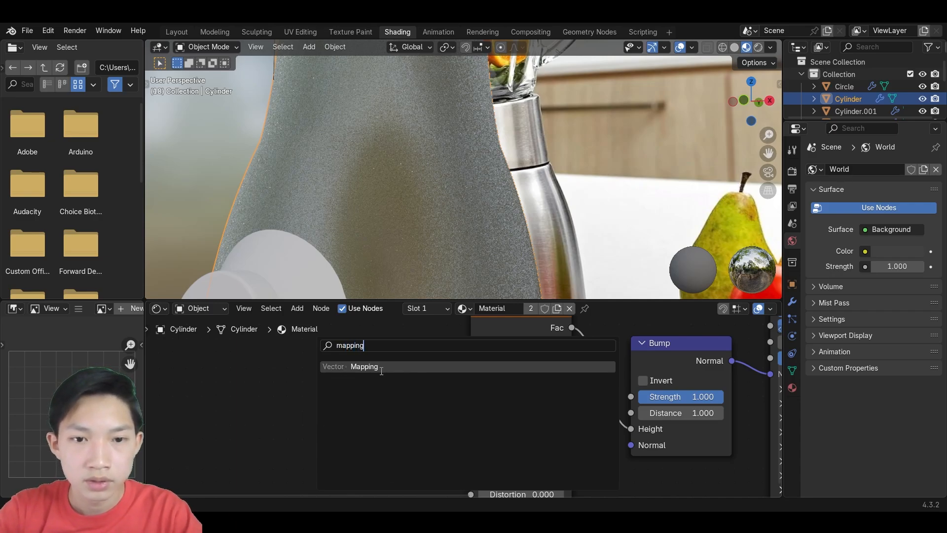
type("g")
left_click(381, 366)
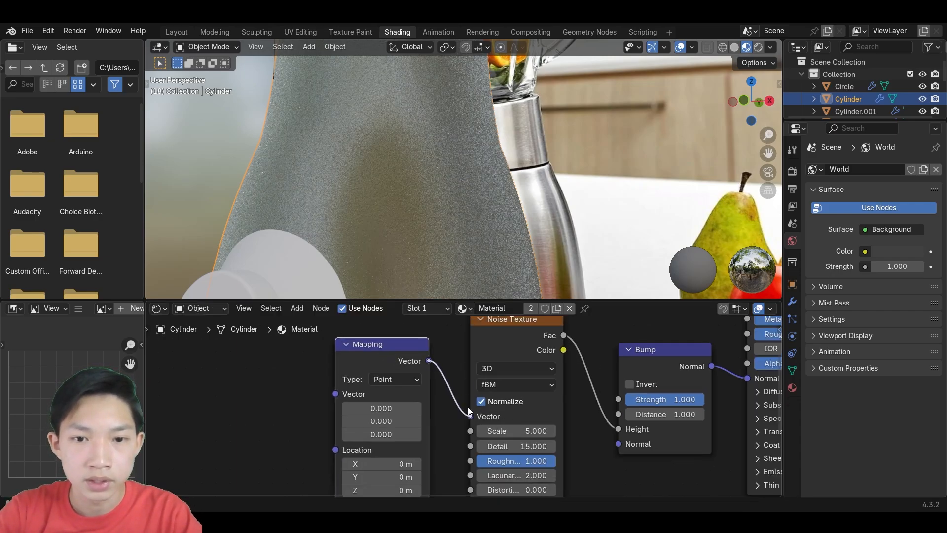
left_click_drag(468, 408, 470, 414)
scroll(450, 372, "down", 2)
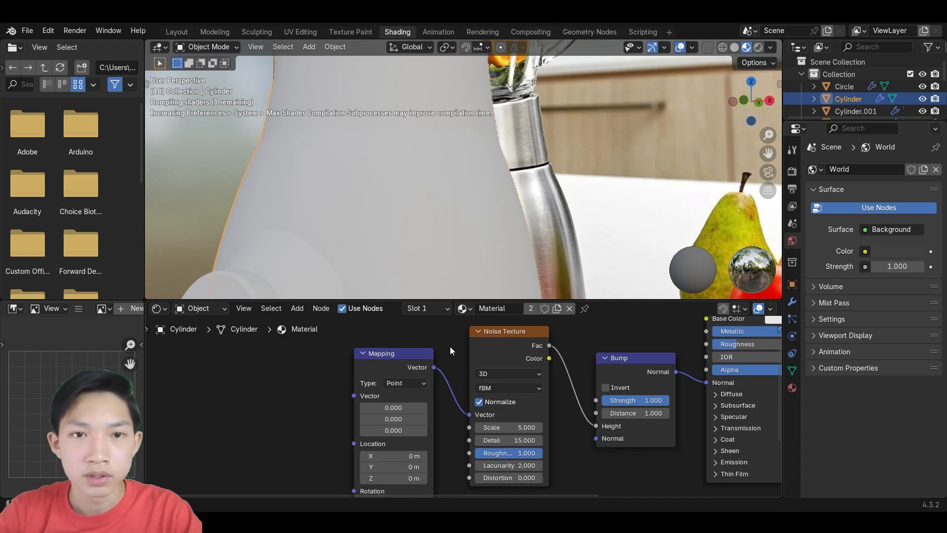
Add a Texture Coordinate node before the Mapping node and connect its Generated output to the Mapping's Vector.
middle_click_drag(344, 357, 440, 345)
key("shift+a")
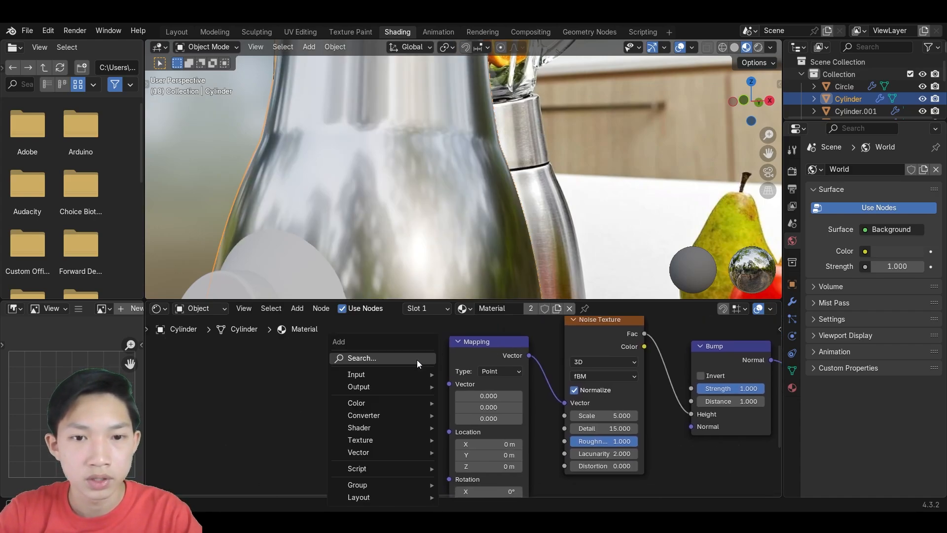
left_click(416, 359)
type("tex")
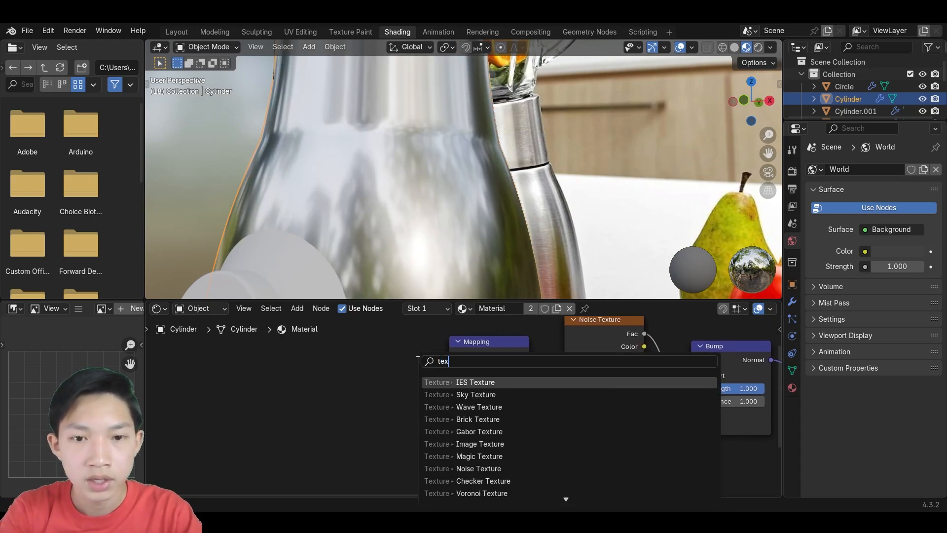
type("ture coor")
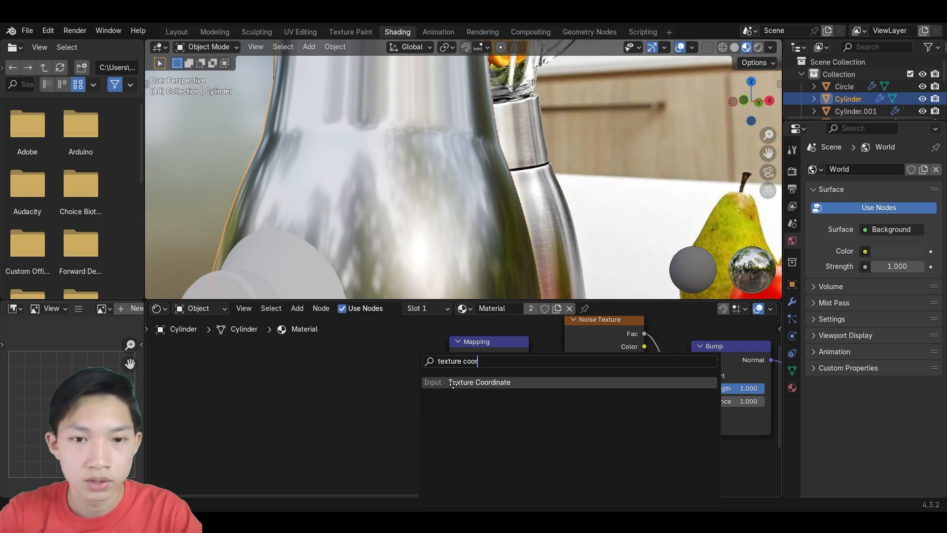
left_click(453, 383)
left_click(402, 378)
left_click_drag(405, 373, 437, 367)
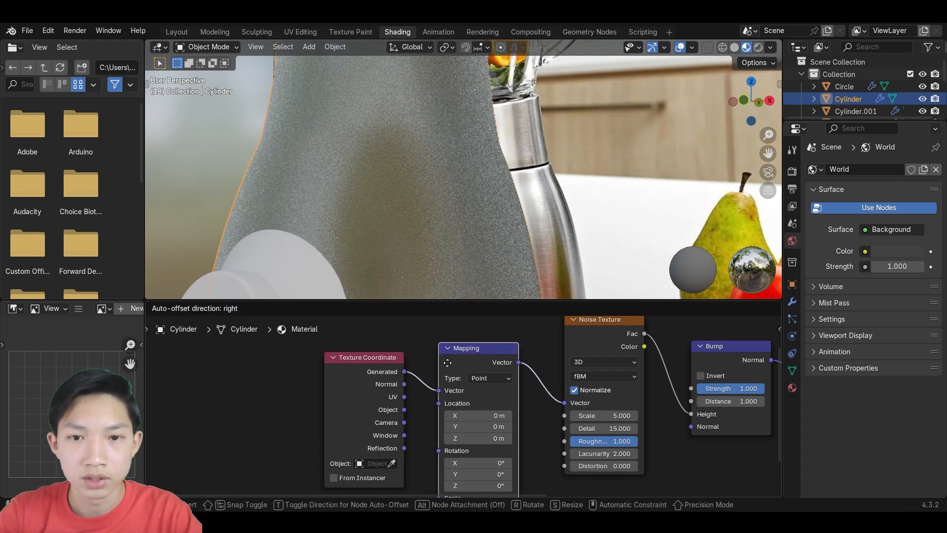
Try a Z scale of 134 on the Mapping node to stretch the noise, and check the base up close.
scroll(428, 238, "down", 5)
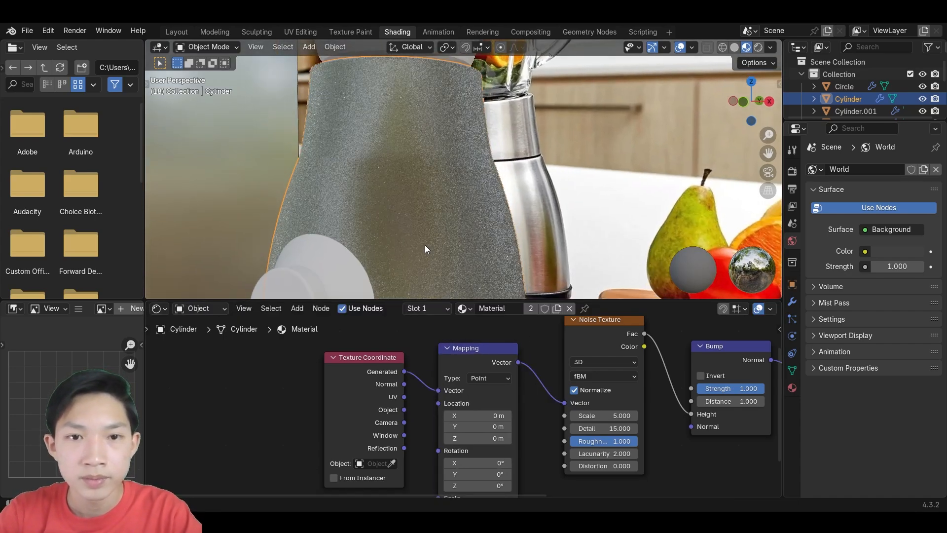
middle_click_drag(420, 214, 430, 199)
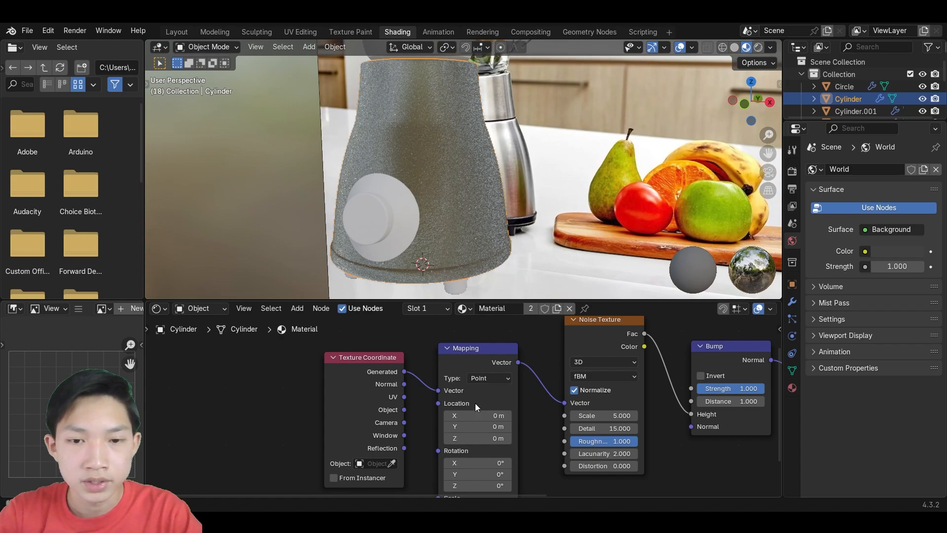
middle_click_drag(498, 402, 457, 381)
scroll(476, 402, "down", 2)
middle_click_drag(494, 422, 494, 376)
scroll(437, 426, "up", 3)
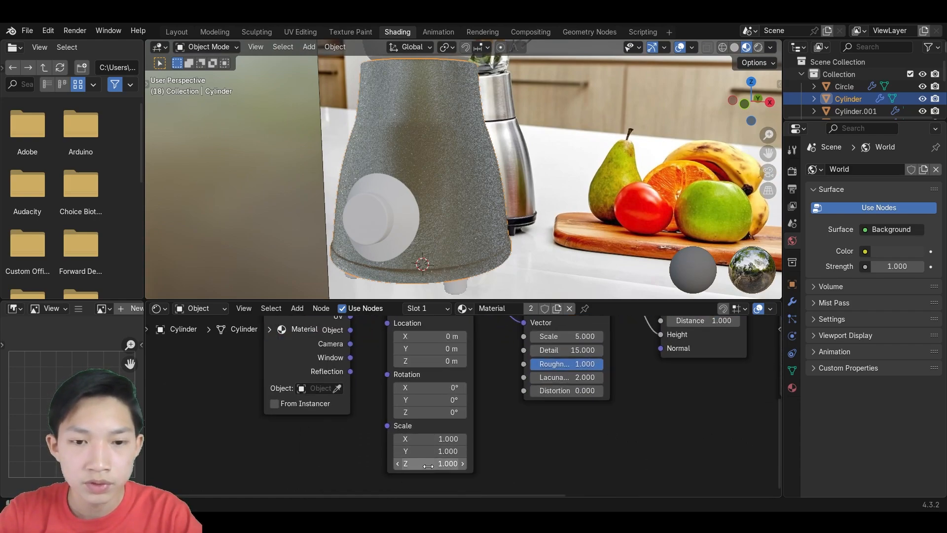
left_click_drag(428, 466, 548, 466)
scroll(404, 170, "up", 5)
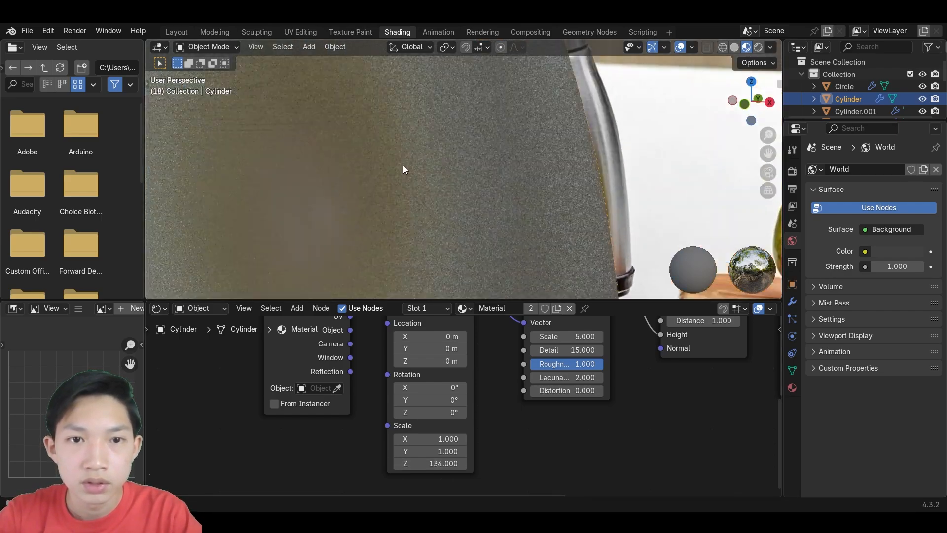
scroll(404, 168, "down", 5)
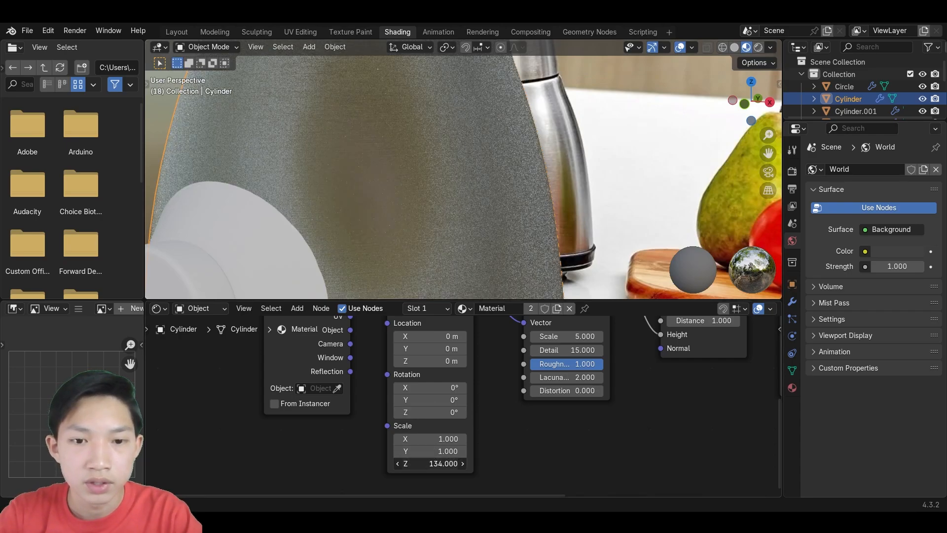
Raise the Mapping node's Z scale to 611.2 and briefly preview the base in rendered shading.
left_click_drag(434, 464, 476, 464)
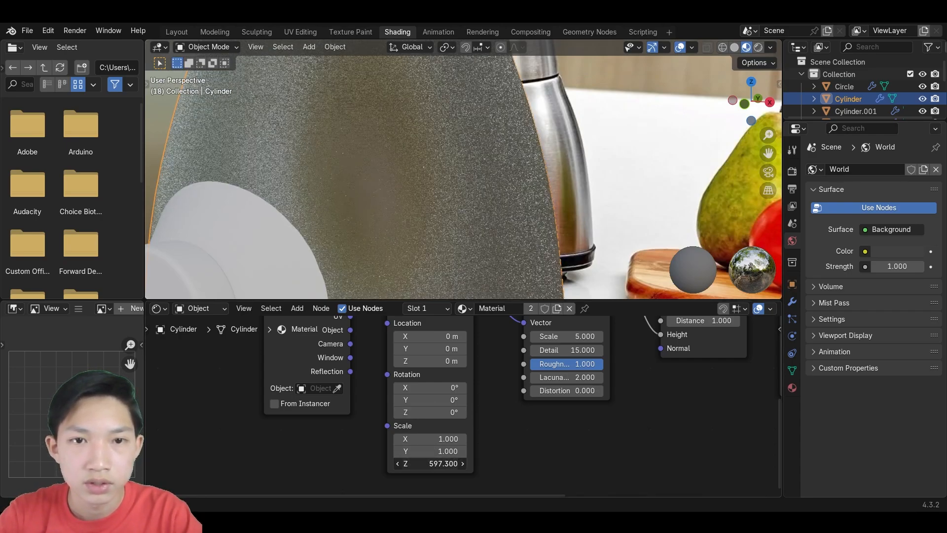
scroll(442, 190, "up", 4)
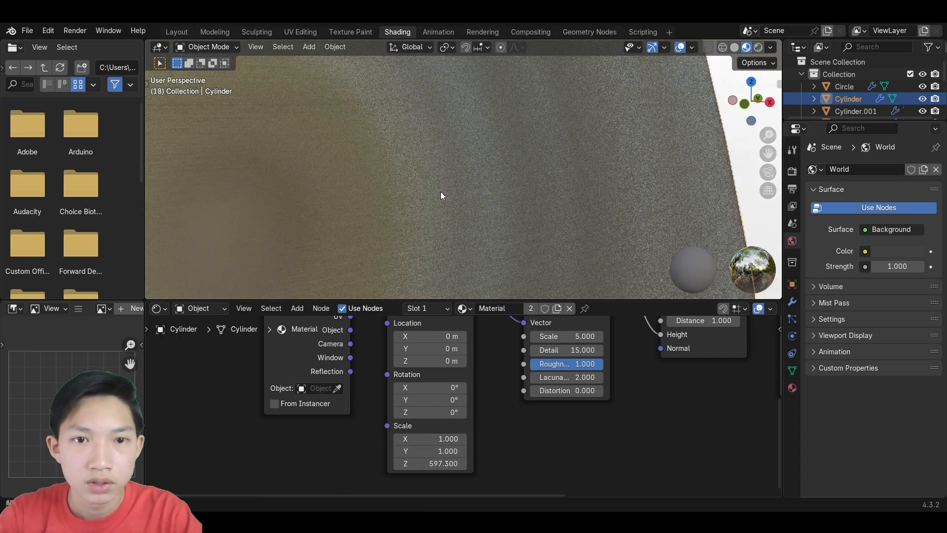
scroll(440, 192, "down", 5)
left_click_drag(434, 464, 504, 459)
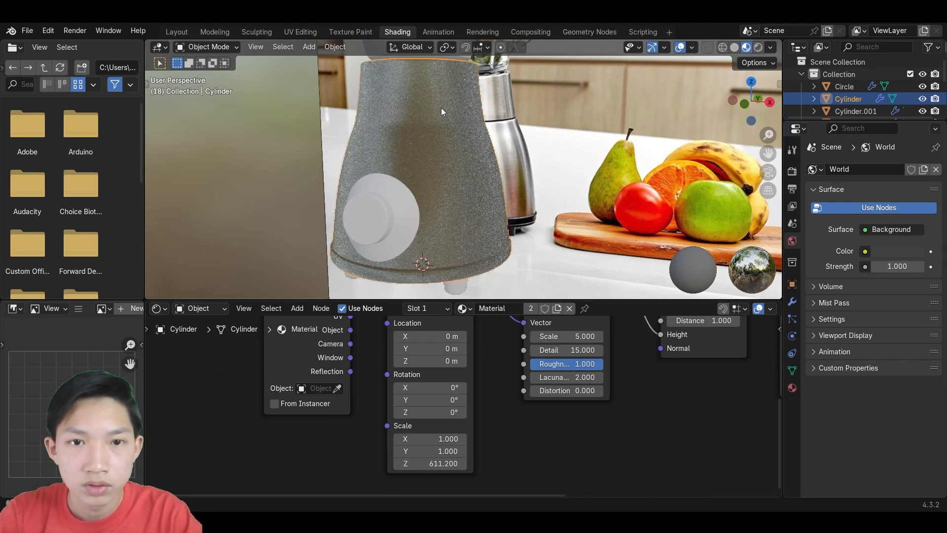
scroll(441, 111, "up", 5)
left_click(758, 47)
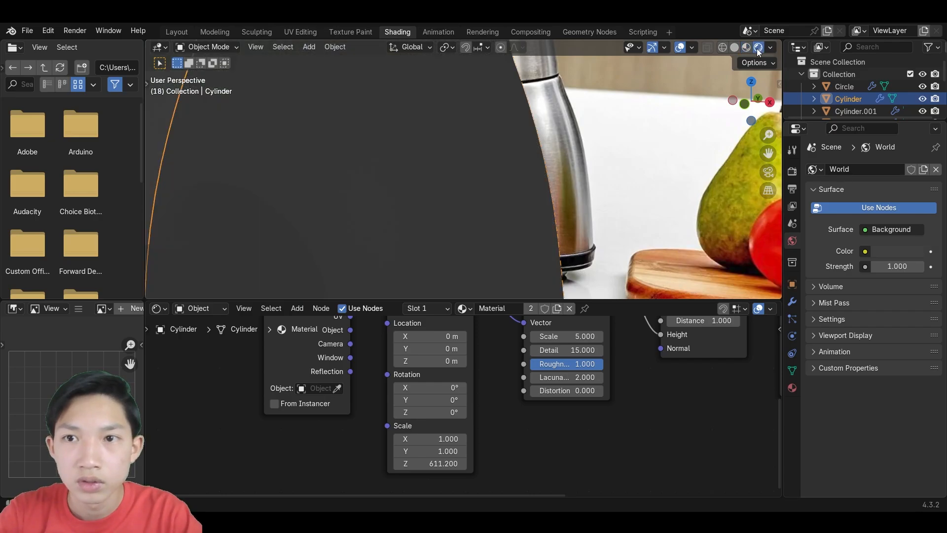
left_click(746, 48)
scroll(402, 262, "down", 2)
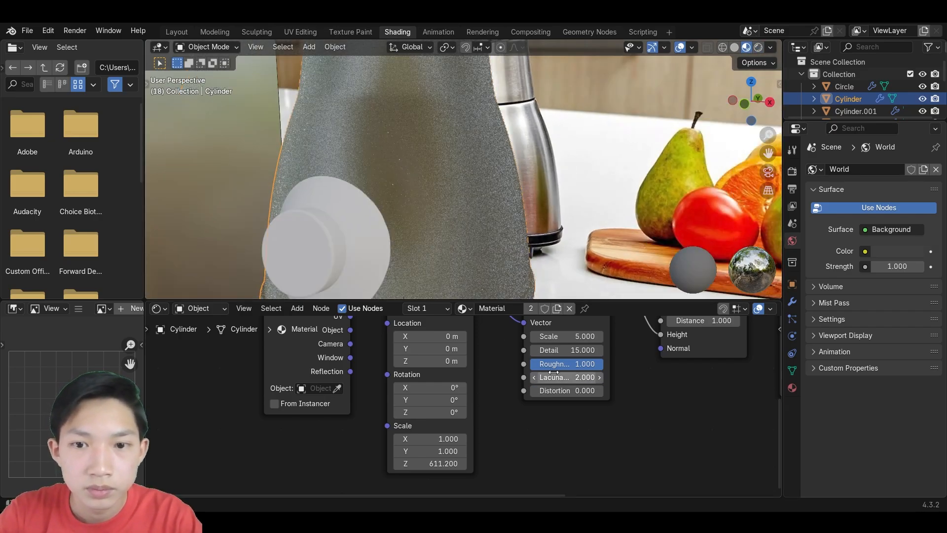
Try a Y scale of 0.5 on the Mapping node and undo the last scale changes.
middle_click_drag(519, 385, 516, 404)
left_click(424, 469)
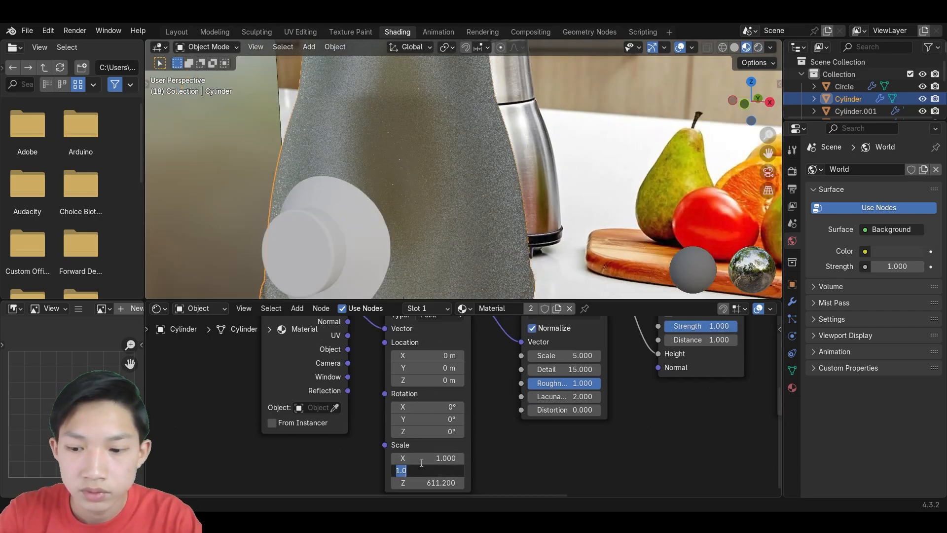
type("0.")
key("Return")
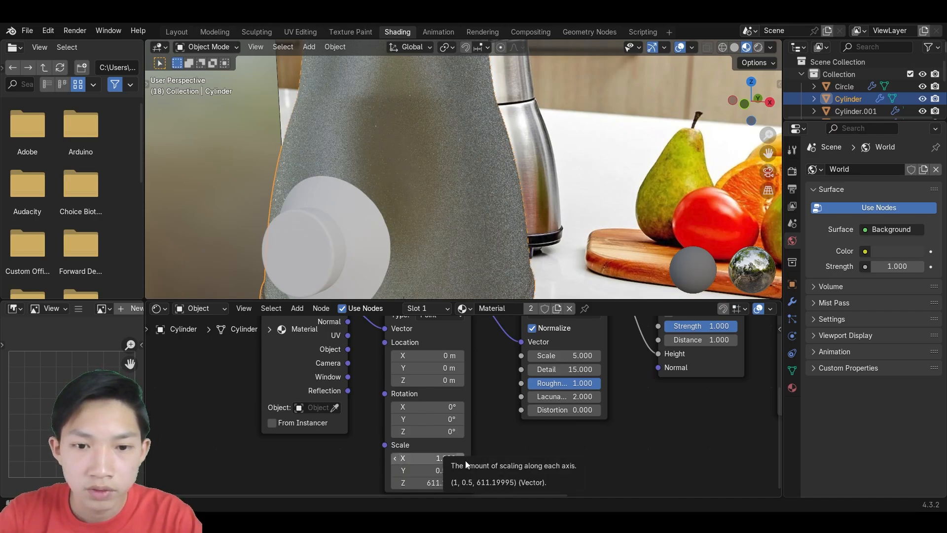
key("ctrl+z")
key("ctrl+z")
Reset the Mapping node's Z scale to 1.000.
left_click(448, 478)
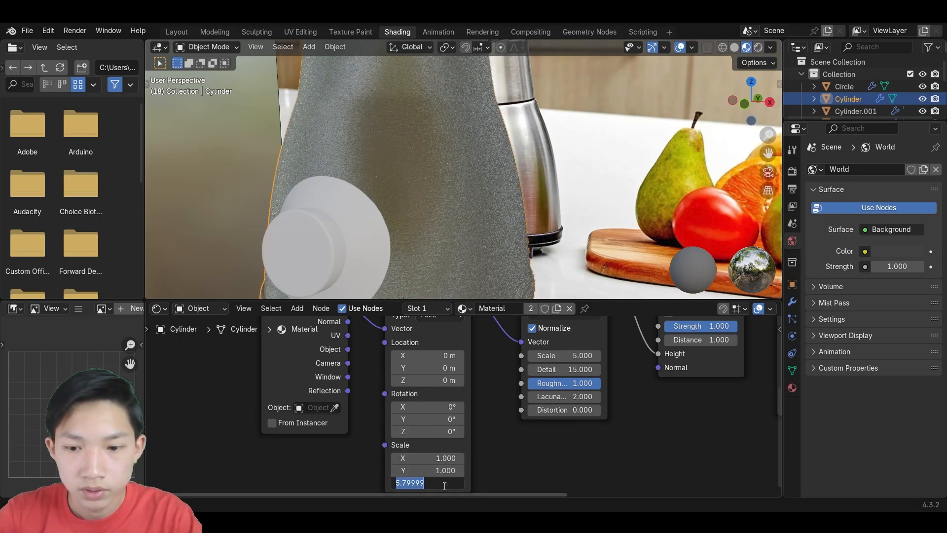
type("1")
key("Return")
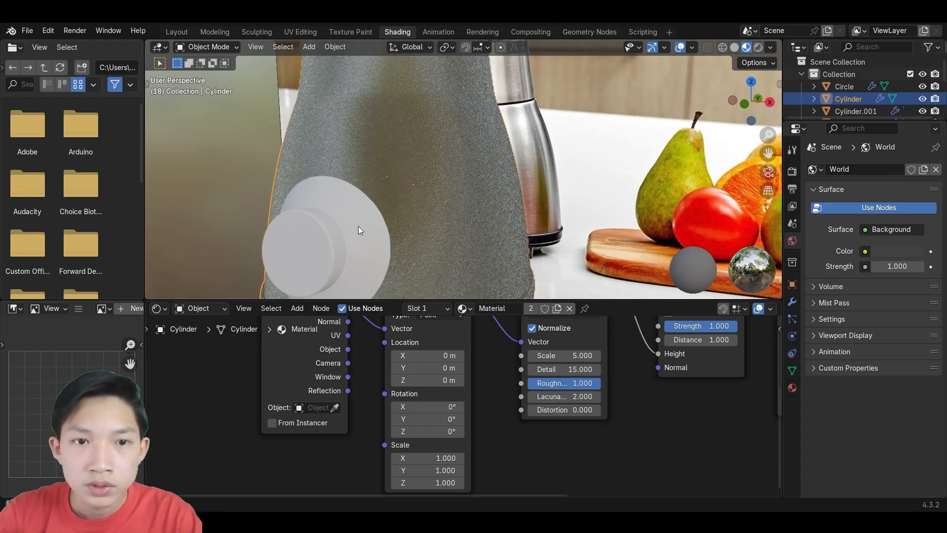
Set the Mapping node's scale to 0.5 in X, 0.5 in Y and 50 in Z.
left_click(433, 457)
type("0.5")
key("Return")
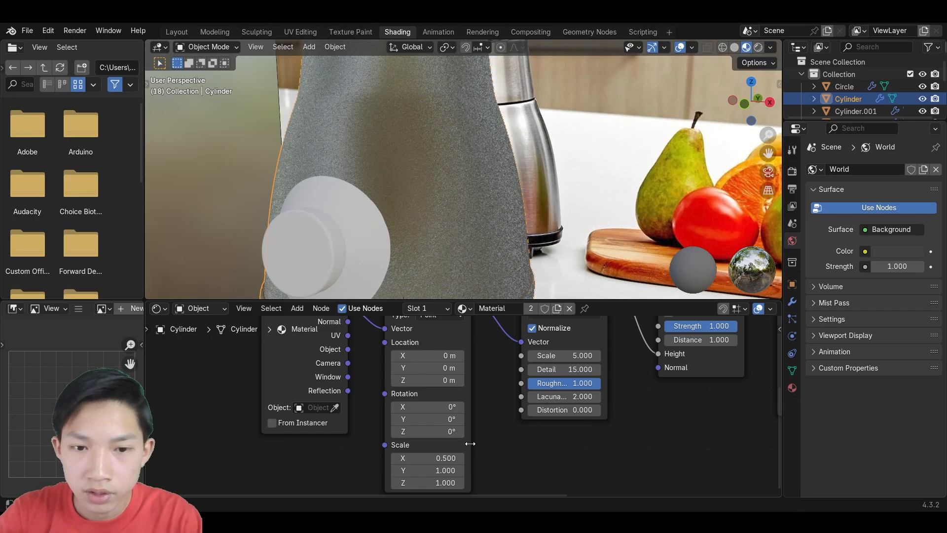
left_click(428, 470)
type("0.5")
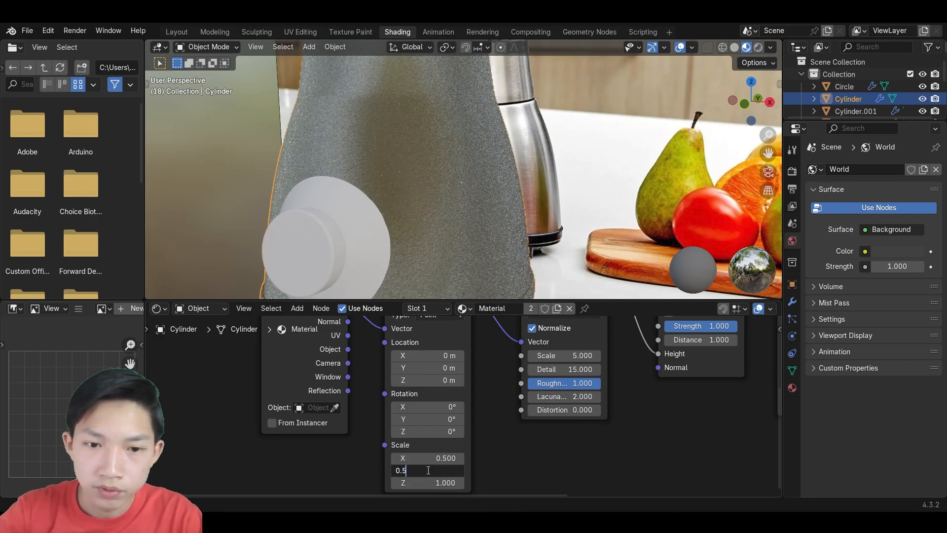
key("Return")
left_click(434, 482)
type("50")
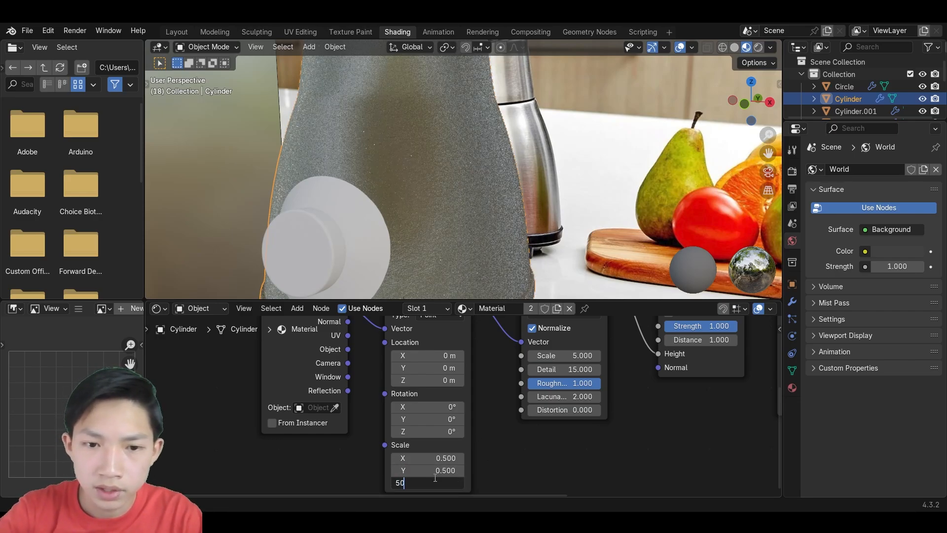
key("Return")
Inspect the base's noise pattern from other angles, then reduce its Bump node strength to 0.153.
left_click(593, 150)
middle_click_drag(593, 150, 441, 156)
scroll(441, 155, "up", 4)
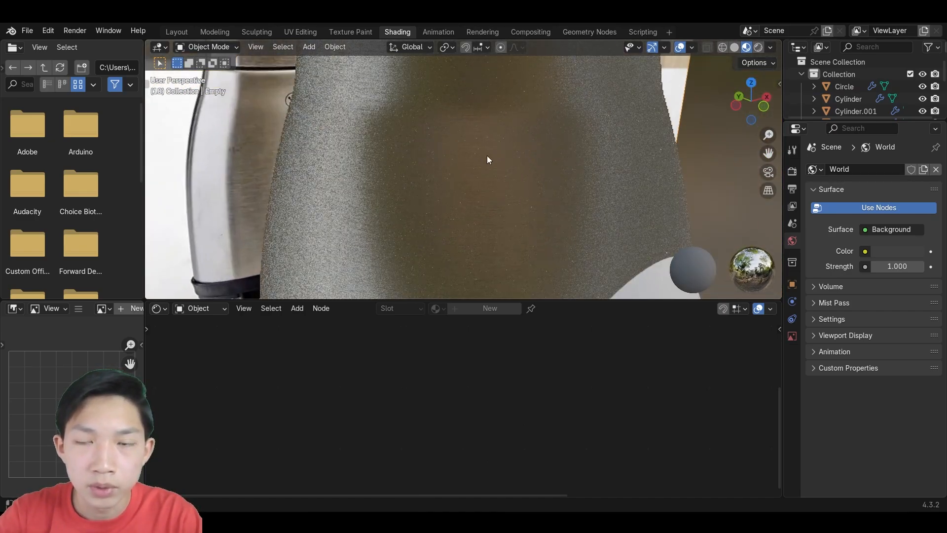
scroll(487, 159, "down", 5)
left_click(425, 155)
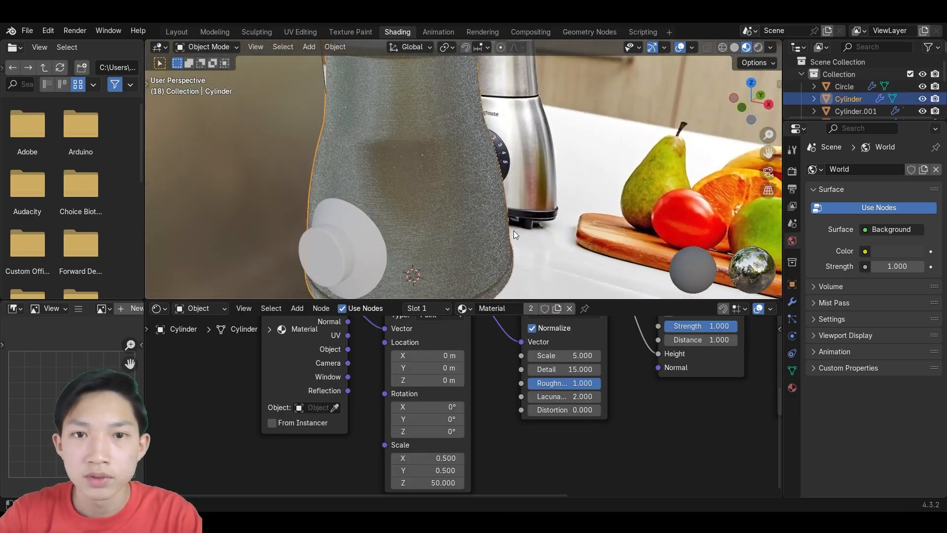
middle_click_drag(565, 411, 517, 442)
middle_click_drag(654, 373, 605, 400)
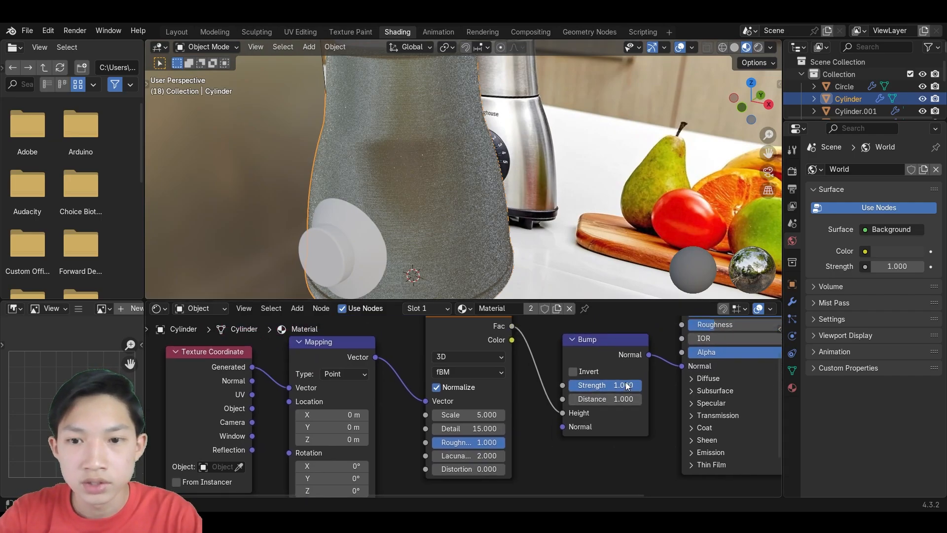
mouse_move(624, 385)
left_mouse_down()
mouse_move(563, 386)
mouse_move(575, 385)
left_mouse_up()
Raise the Mapping node's Z scale to 145.6 and check the finer brushed lines on the base.
middle_click_drag(429, 419, 513, 344)
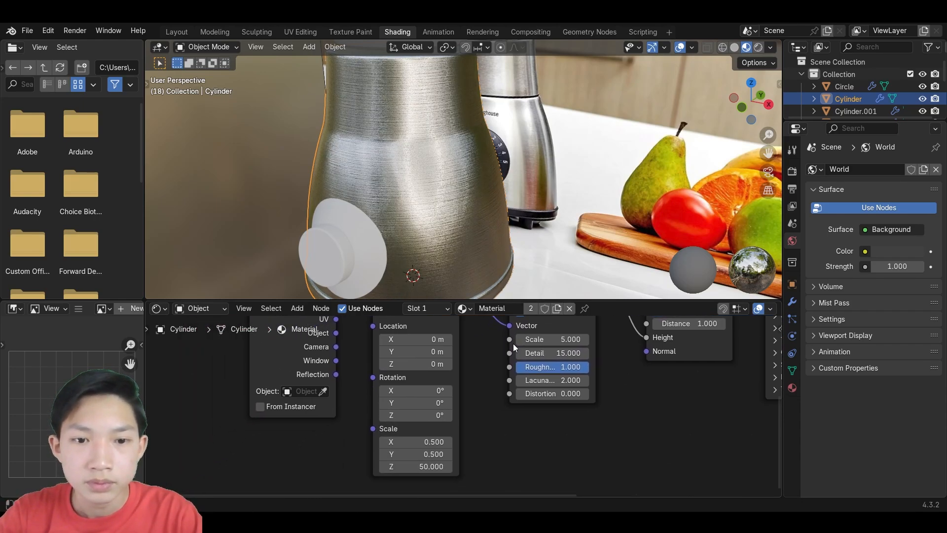
mouse_move(419, 466)
left_mouse_down()
mouse_move(463, 466)
mouse_move(504, 446)
left_mouse_up()
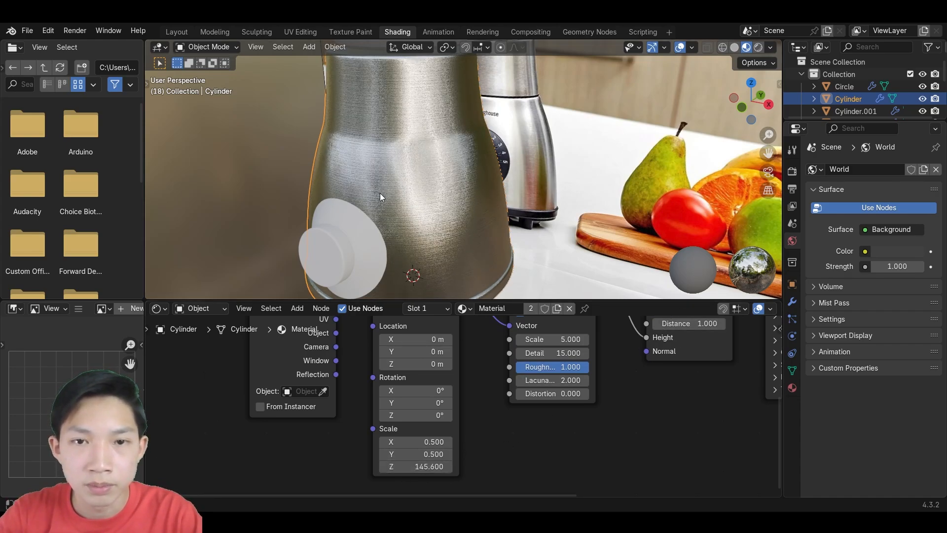
scroll(434, 188, "down", 3)
middle_click_drag(434, 188, 468, 179)
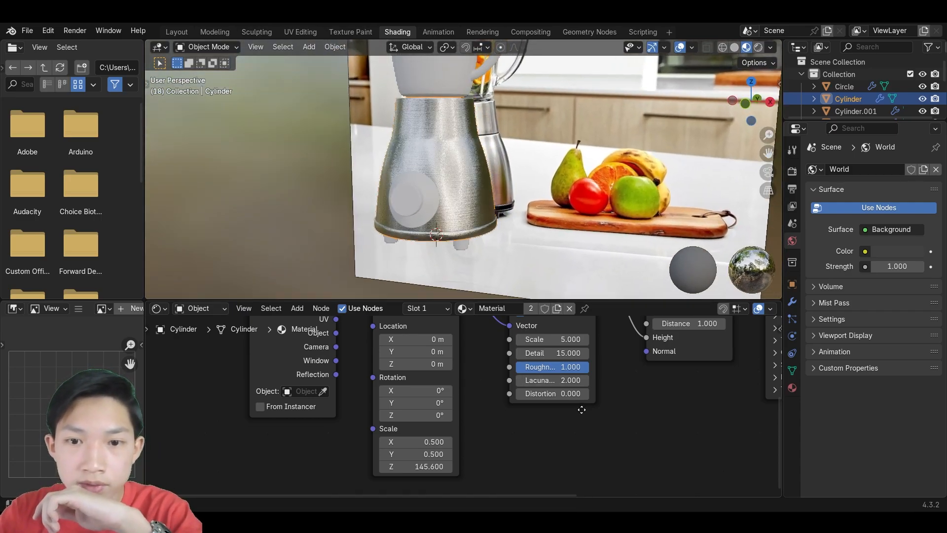
Set the roughness of the base's Principled BSDF to 0.3.
scroll(578, 468, "up", 1)
middle_click_drag(582, 410, 370, 493)
scroll(444, 168, "up", 3)
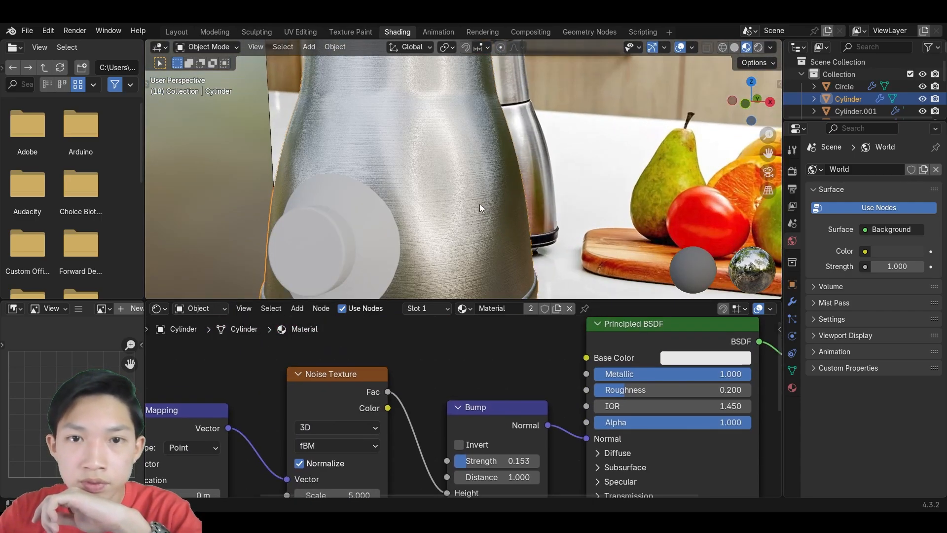
middle_click_drag(598, 396, 559, 397)
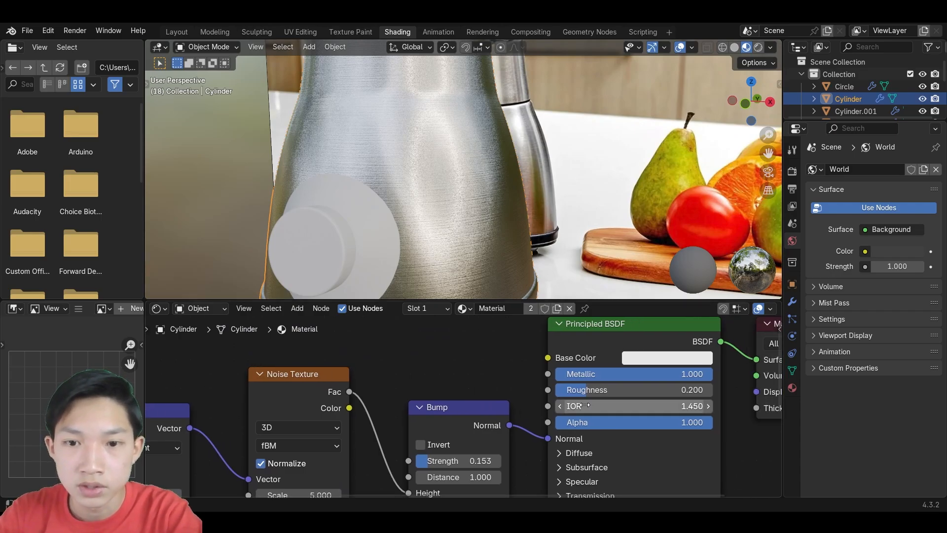
mouse_move(587, 389)
left_mouse_down()
mouse_move(623, 389)
mouse_move(605, 393)
left_mouse_up()
left_click(605, 392)
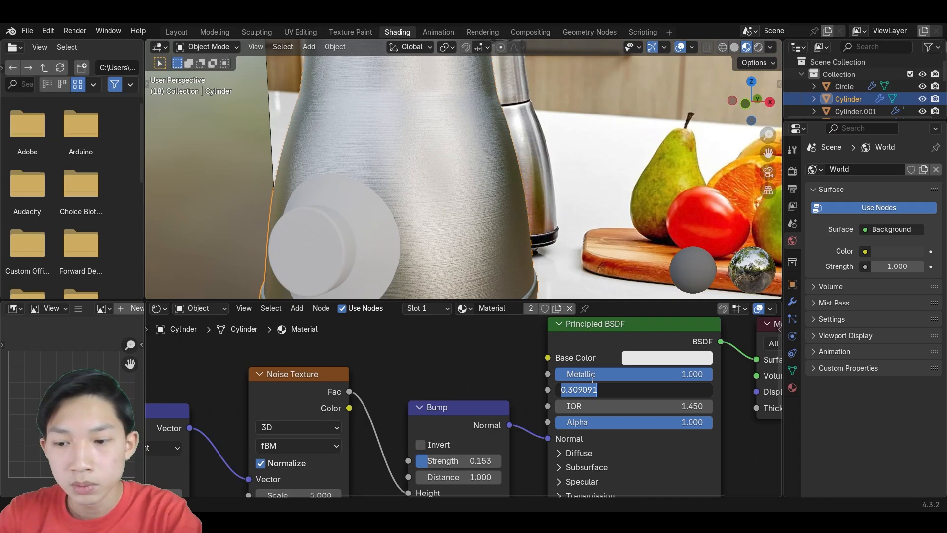
type("0.3")
key("Return")
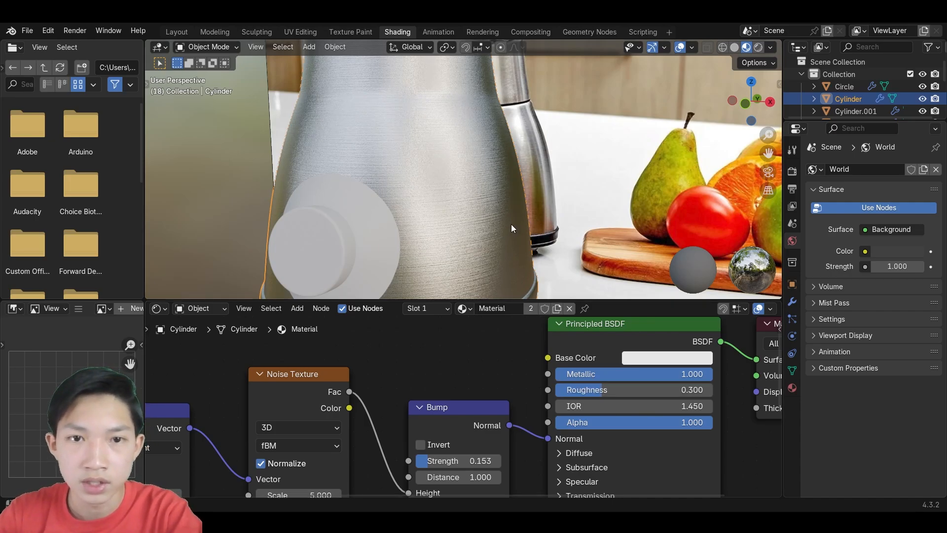
Select the blender jug and give it a new material named Glass.
middle_click_drag(511, 224, 379, 222)
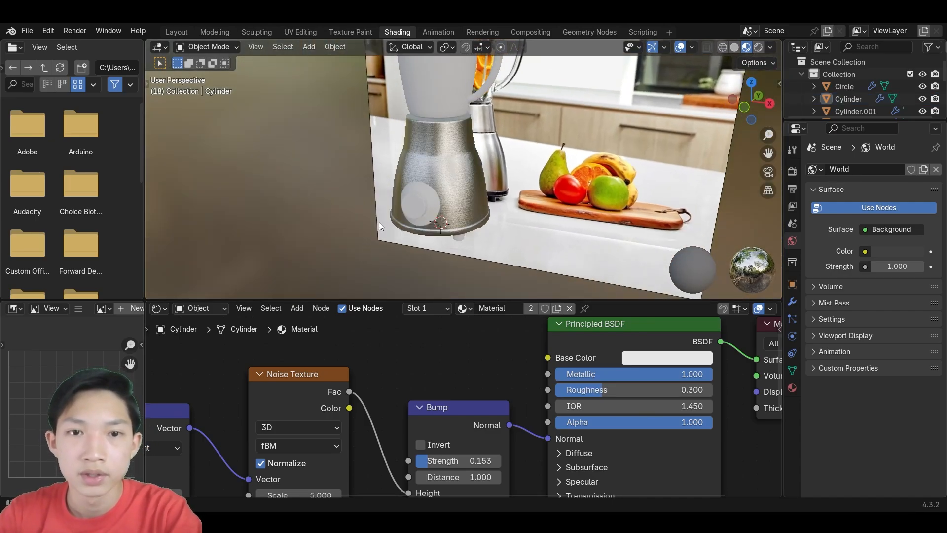
scroll(401, 182, "up", 3)
middle_click_drag(400, 177, 433, 272, "shift")
scroll(423, 193, "down", 3)
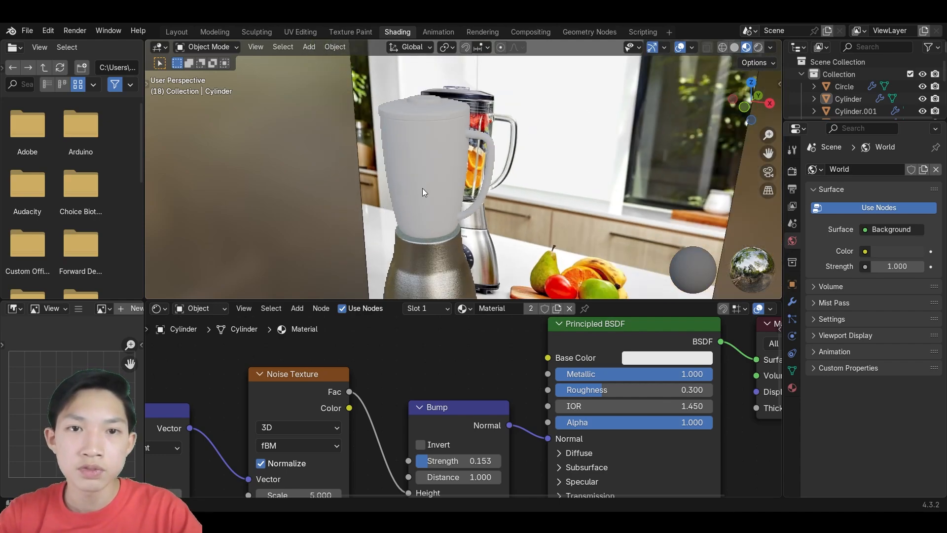
left_click(423, 190)
key("g")
right_click(434, 211)
middle_click_drag(435, 212, 519, 178)
scroll(525, 210, "up", 3)
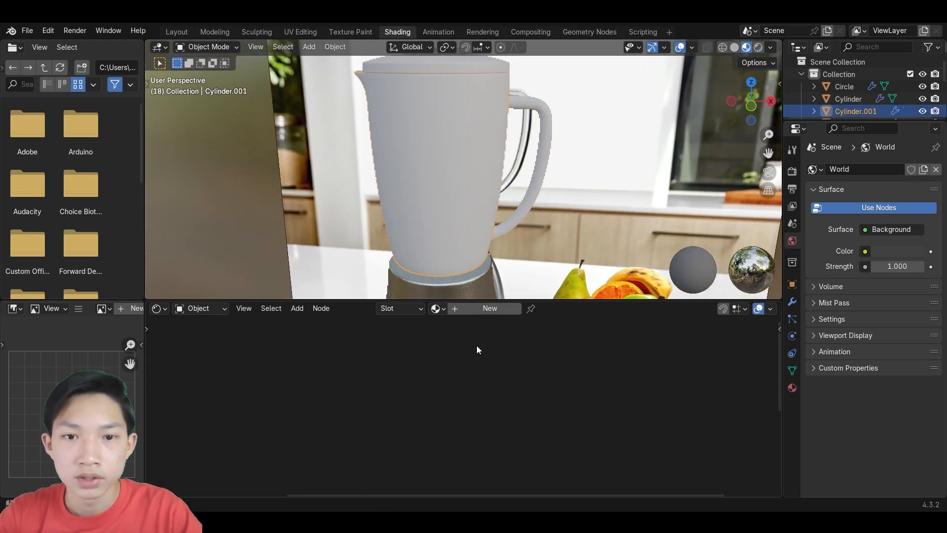
left_click(483, 309)
left_click(496, 307)
type("Glass")
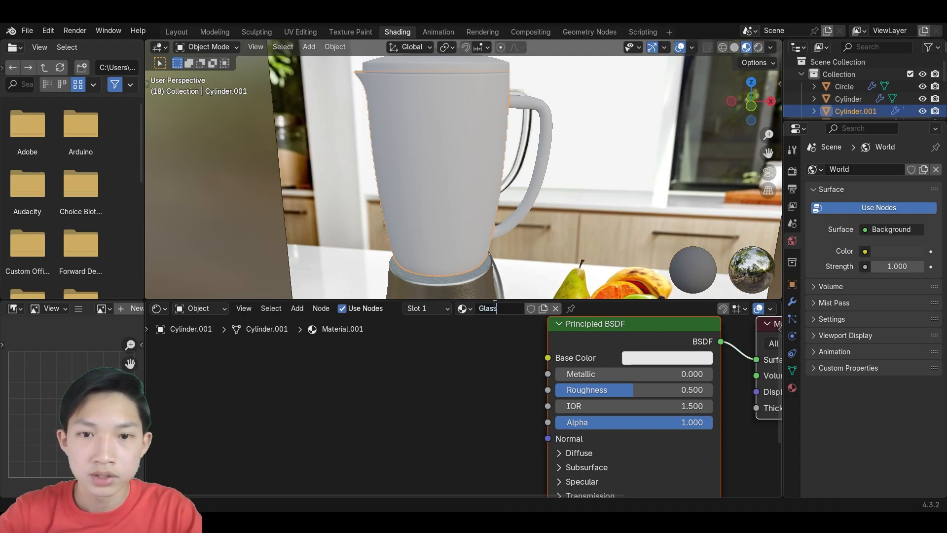
key("Return")
Select the blender base and rename its material to Metal.
left_click(468, 282)
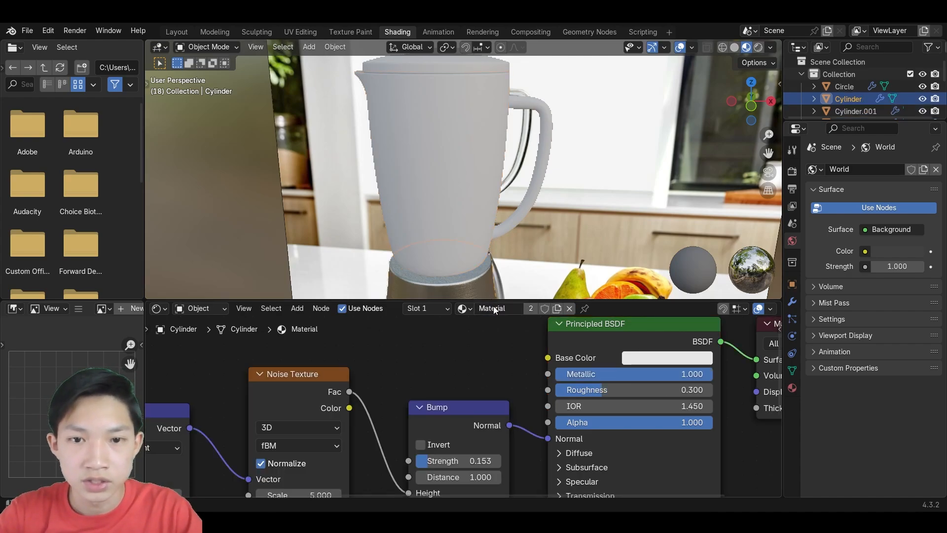
key("BackSpace")
key("BackSpace")
key("BackSpace")
key("BackSpace")
key("BackSpace")
key("BackSpace")
key("BackSpace")
type("etal")
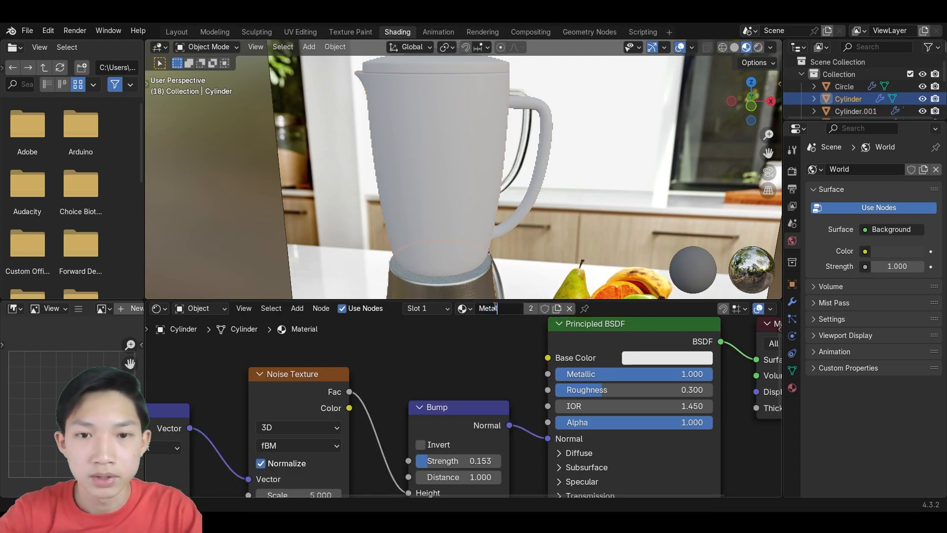
Set the transmission weight of the jug's Glass material to 1.0.
left_click(472, 194)
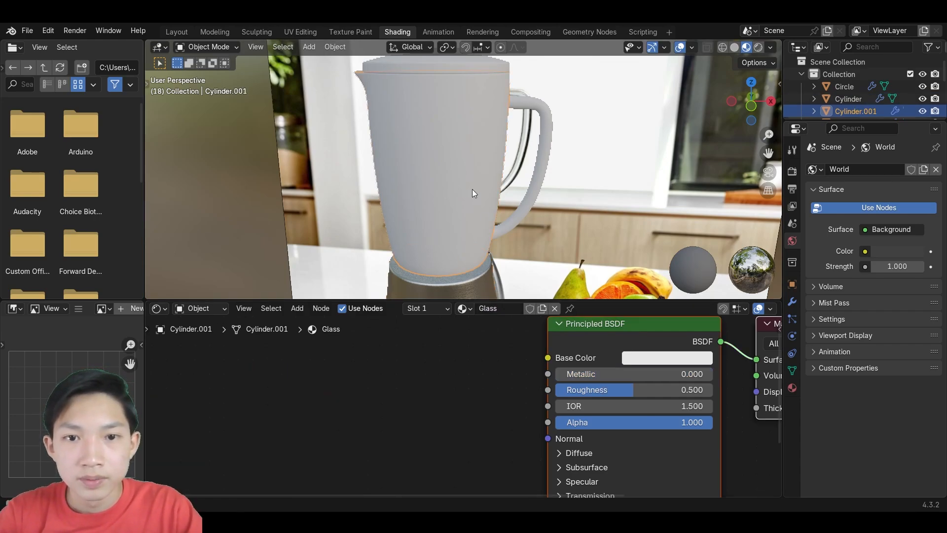
middle_click_drag(507, 406, 375, 380)
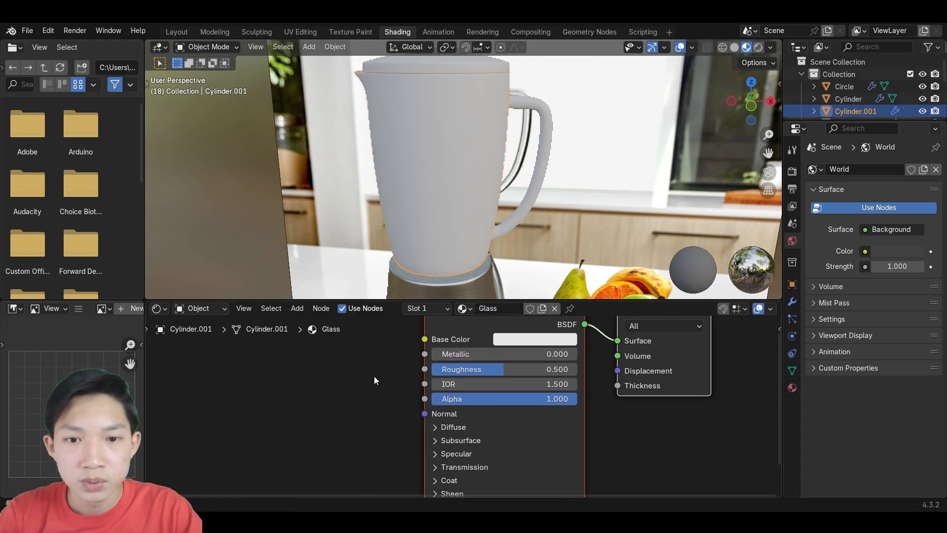
left_click(456, 466)
middle_click_drag(465, 466, 447, 429)
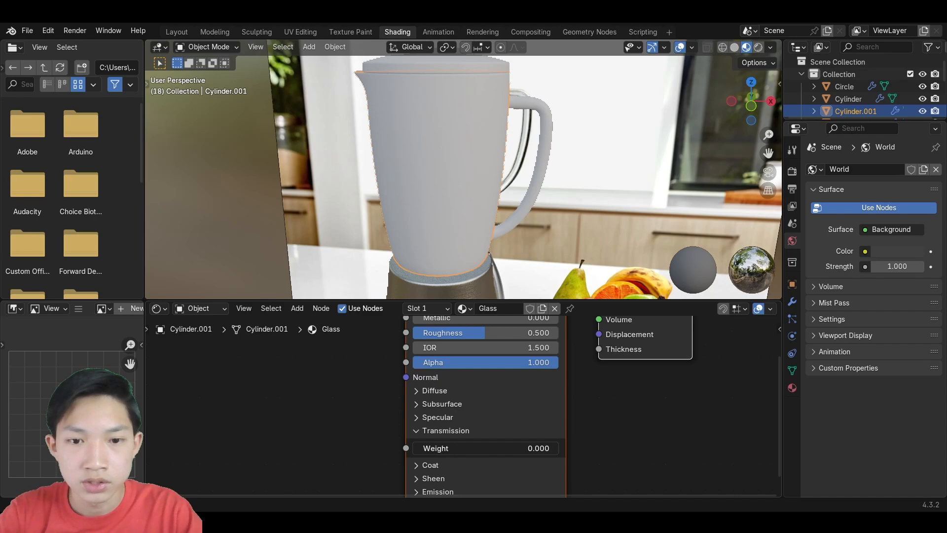
left_click_drag(449, 448, 507, 448)
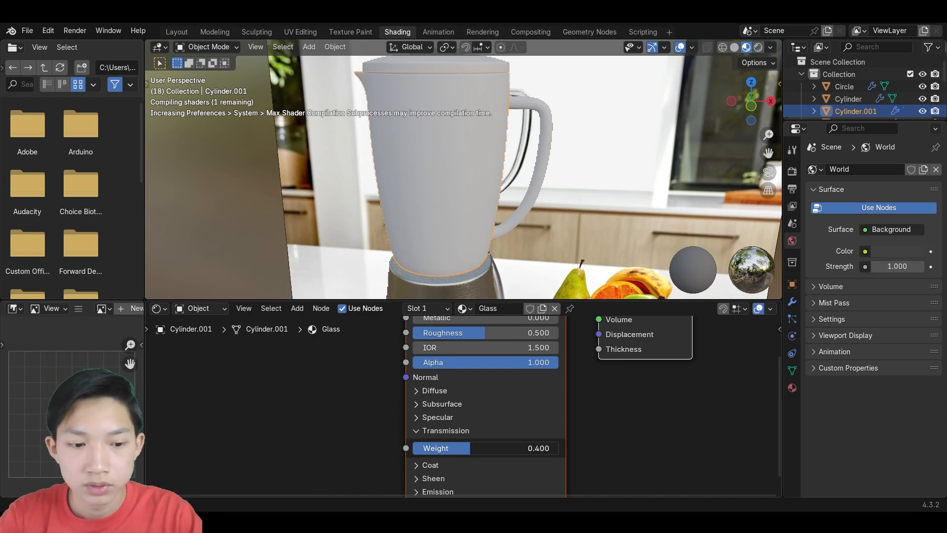
left_click_drag(470, 448, 558, 447)
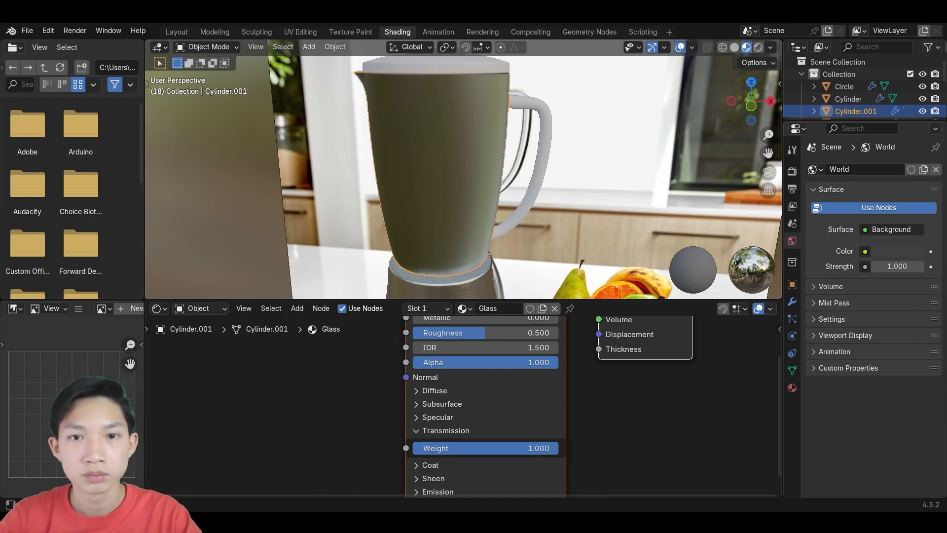
Lower the Glass material's roughness to 0.
left_click(358, 416)
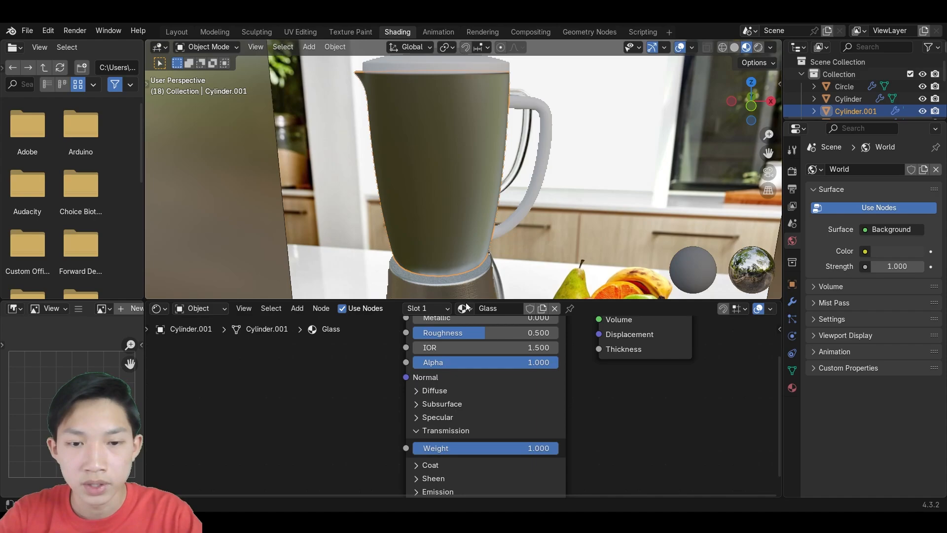
scroll(456, 393, "up", 2)
middle_click_drag(470, 371, 478, 440)
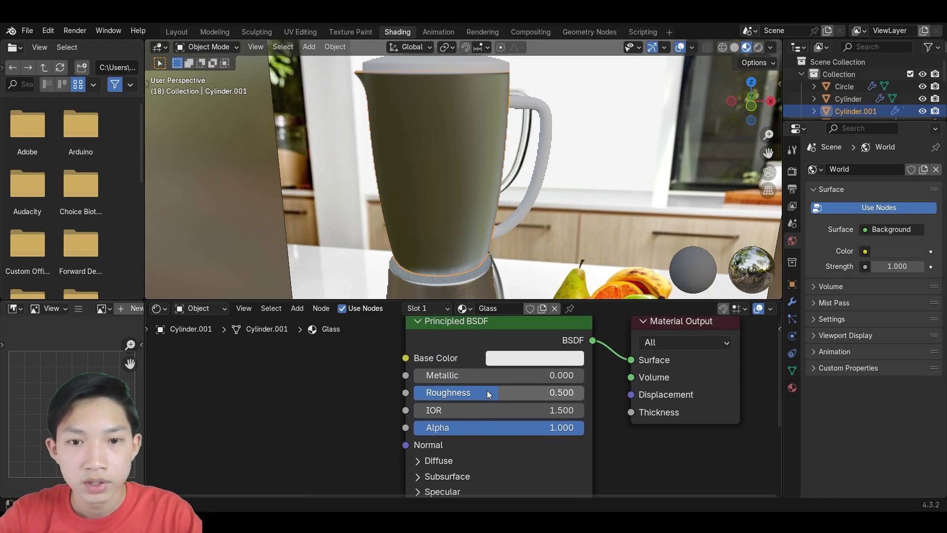
left_click_drag(489, 394, 405, 396)
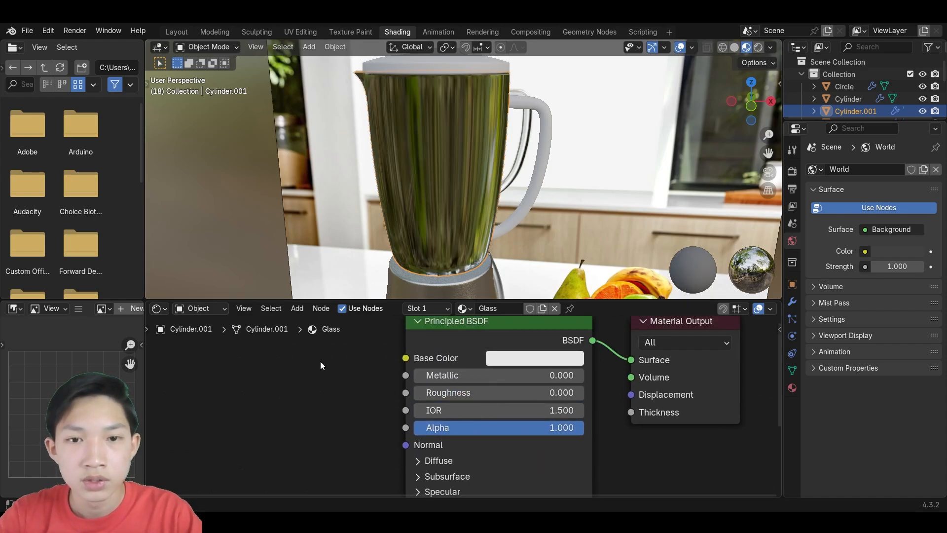
Assign the existing Glass material to the jug's handle and check it from several angles.
middle_click_drag(487, 140, 455, 173)
left_click(494, 158)
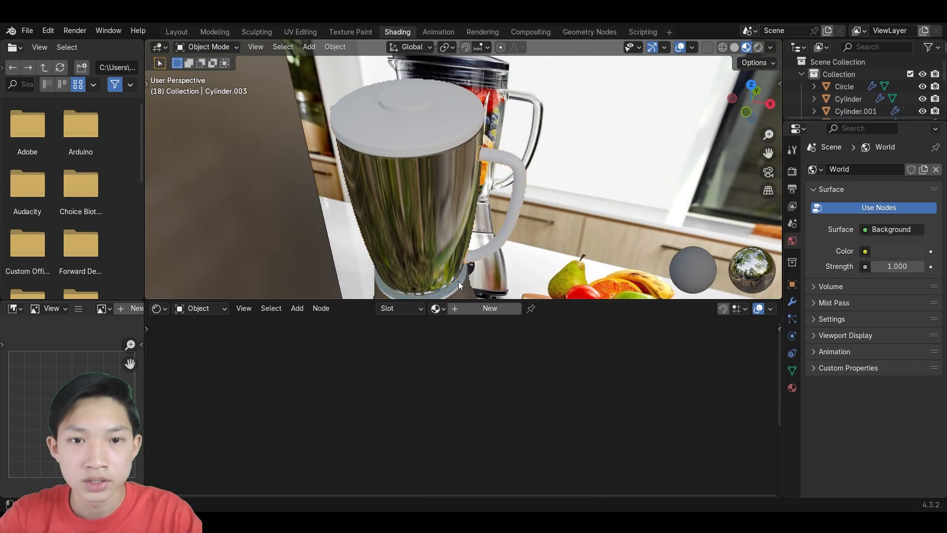
left_click(437, 309)
left_click(447, 340)
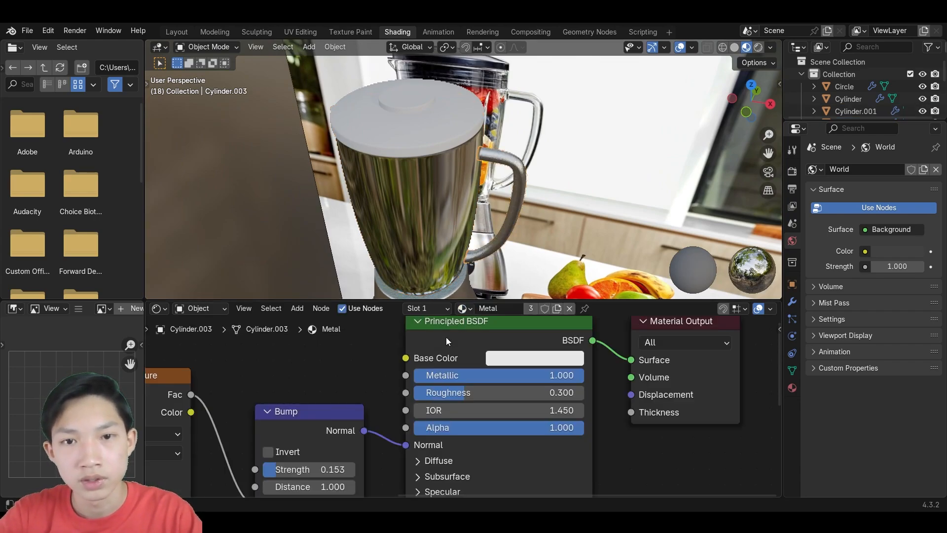
left_click(463, 308)
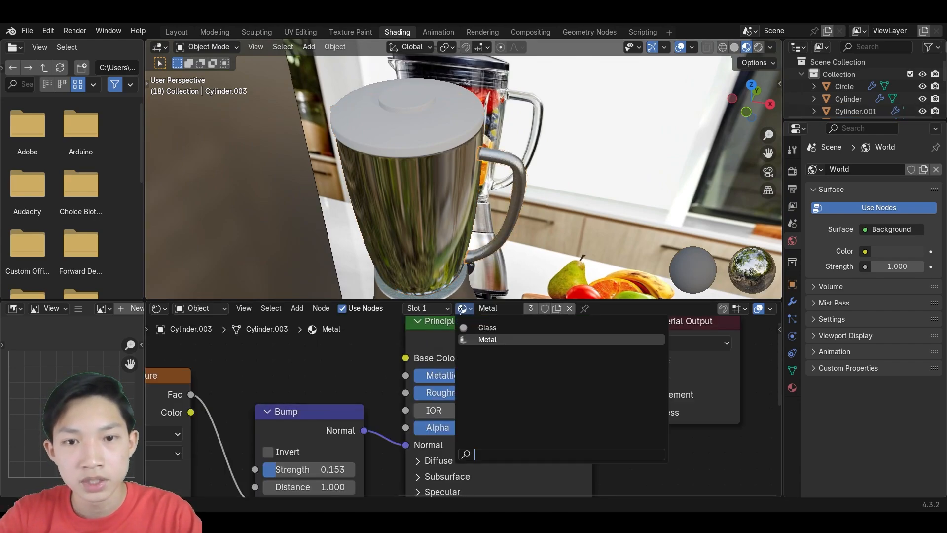
left_click(487, 327)
middle_click_drag(469, 106, 620, 113)
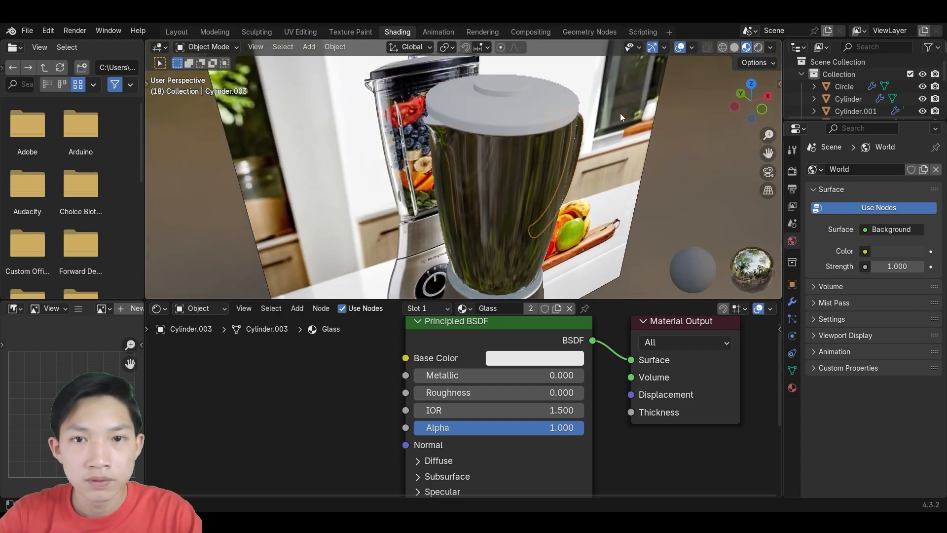
left_click(683, 166)
middle_click_drag(683, 166, 624, 127)
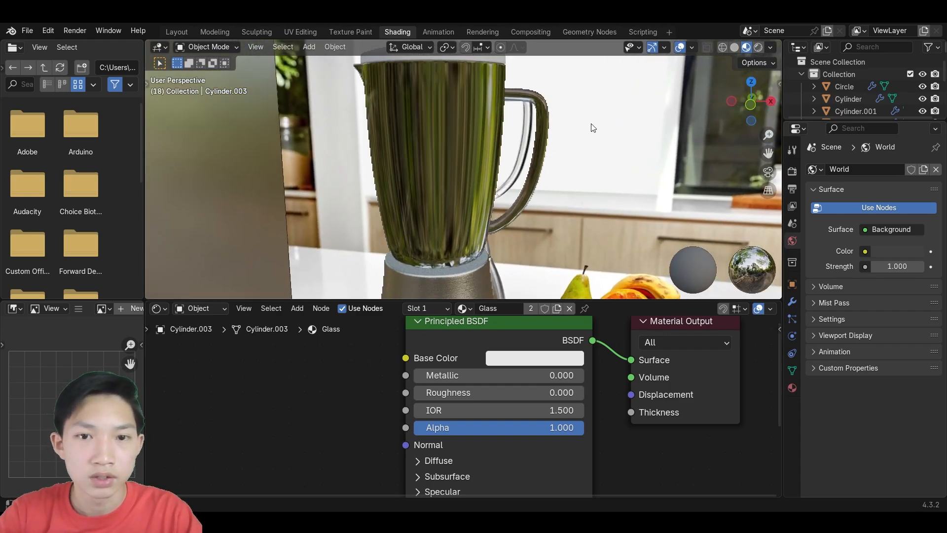
Select the jug's lid and add a new material to it.
middle_click_drag(592, 128, 481, 174)
left_click(471, 155)
scroll(472, 155, "up", 3)
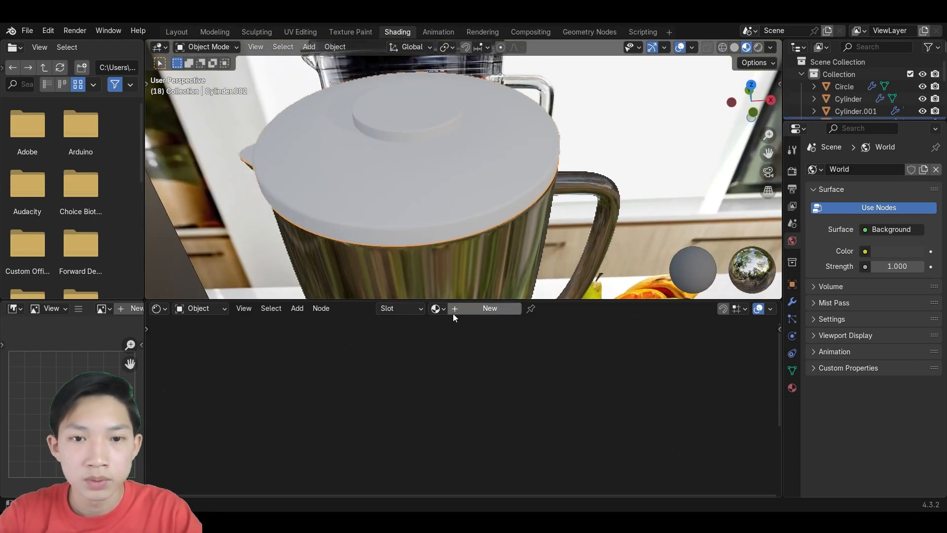
scroll(436, 144, "down", 3)
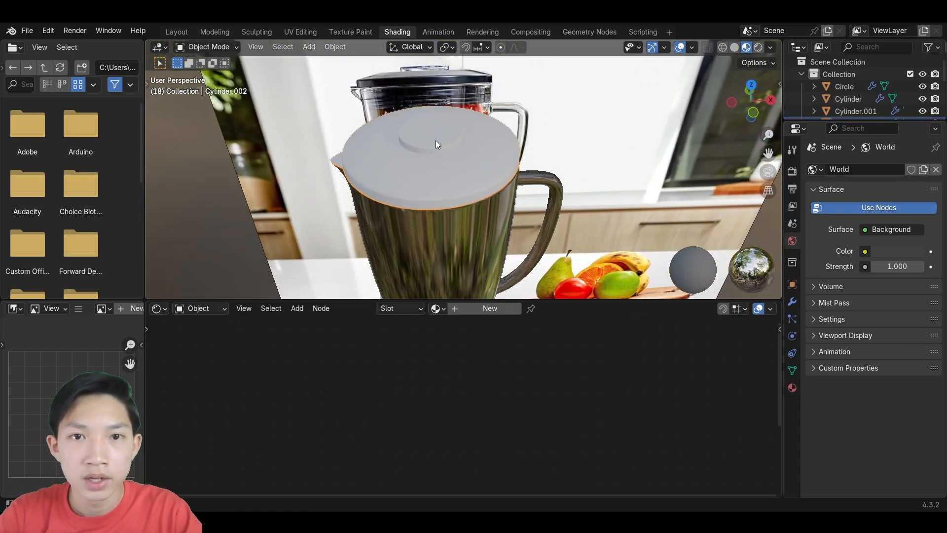
left_click(495, 307)
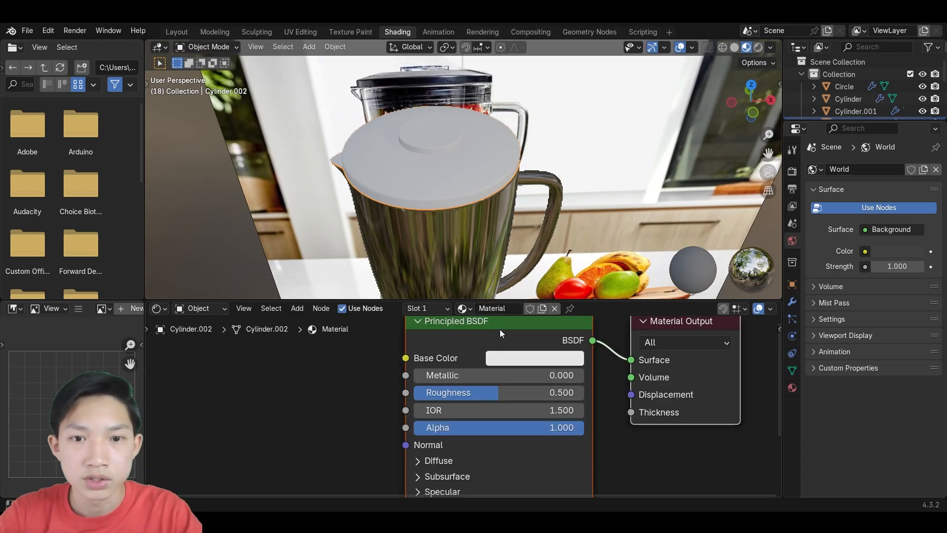
Darken the lid material's base colour to near black and lower its roughness to 0.285.
left_click(502, 359)
left_click_drag(628, 155, 627, 210)
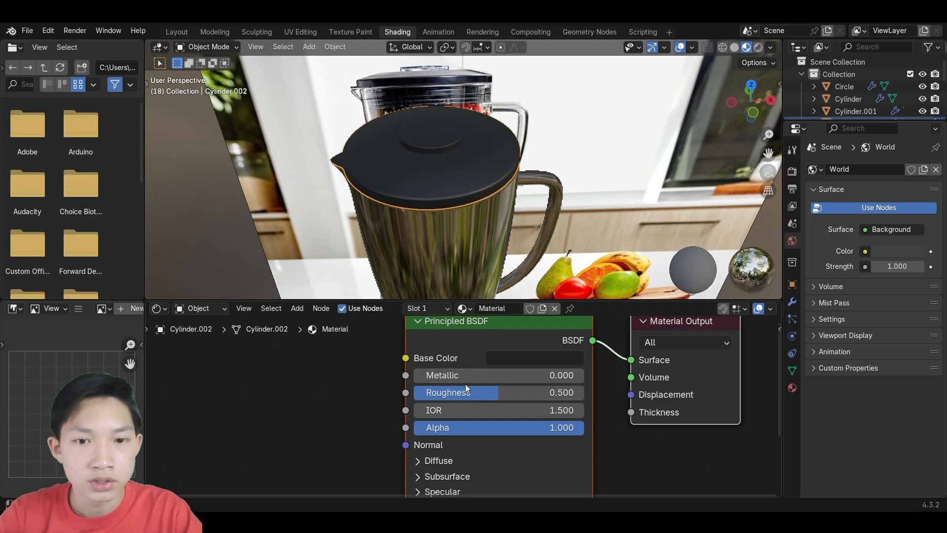
left_click_drag(466, 392, 437, 392)
mouse_move(401, 117)
middle_mouse_down()
mouse_move(415, 76)
mouse_move(389, 105)
middle_mouse_up()
middle_click_drag(451, 107, 446, 118)
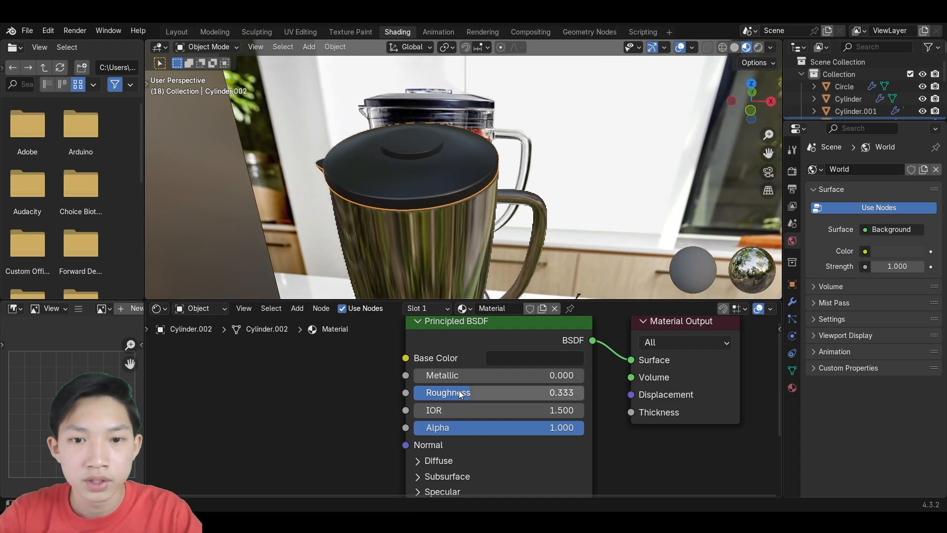
mouse_move(470, 392)
left_mouse_down()
mouse_move(450, 392)
mouse_move(461, 392)
left_mouse_up()
Add a Noise Texture node to the lid's material, placed beside the Principled BSDF.
middle_click_drag(437, 178, 429, 276)
middle_click_drag(385, 424, 464, 371)
scroll(482, 151, "down", 4)
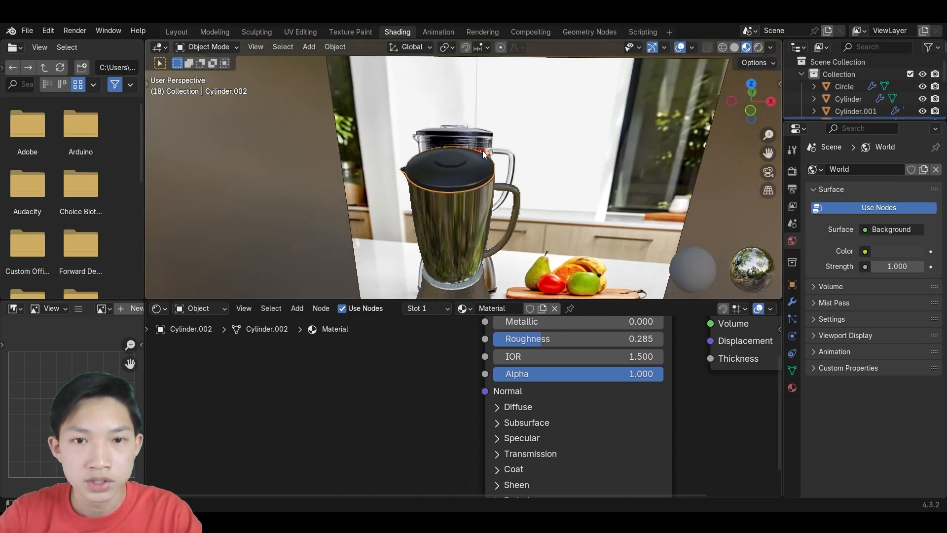
scroll(459, 222, "up", 4)
middle_click_drag(442, 199, 446, 252, "shift")
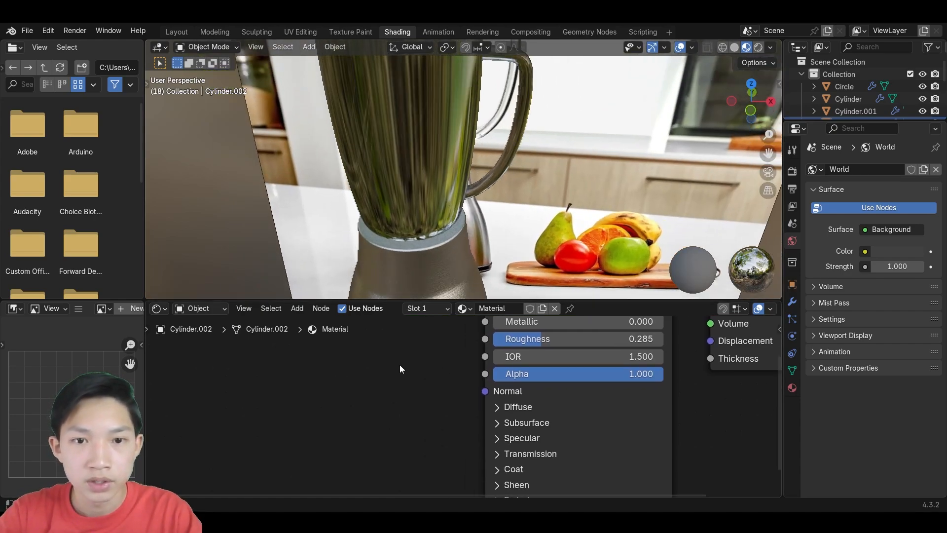
scroll(398, 367, "down", 2)
key("shift+a")
left_click(366, 360)
type("noise")
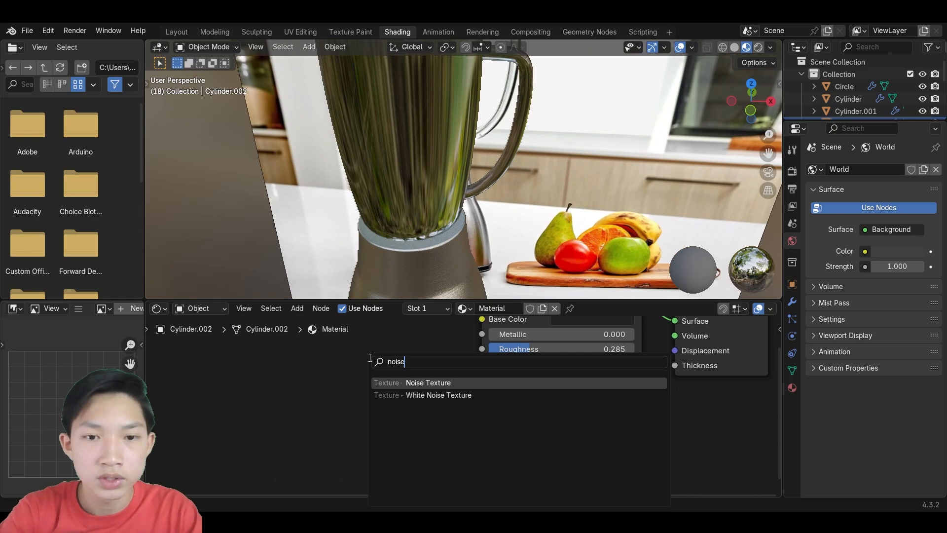
left_click(400, 380)
left_click(254, 376)
Add a Bump node, feeding the noise Fac into its Height and its Normal output into the Principled BSDF's Normal.
key("shift+a")
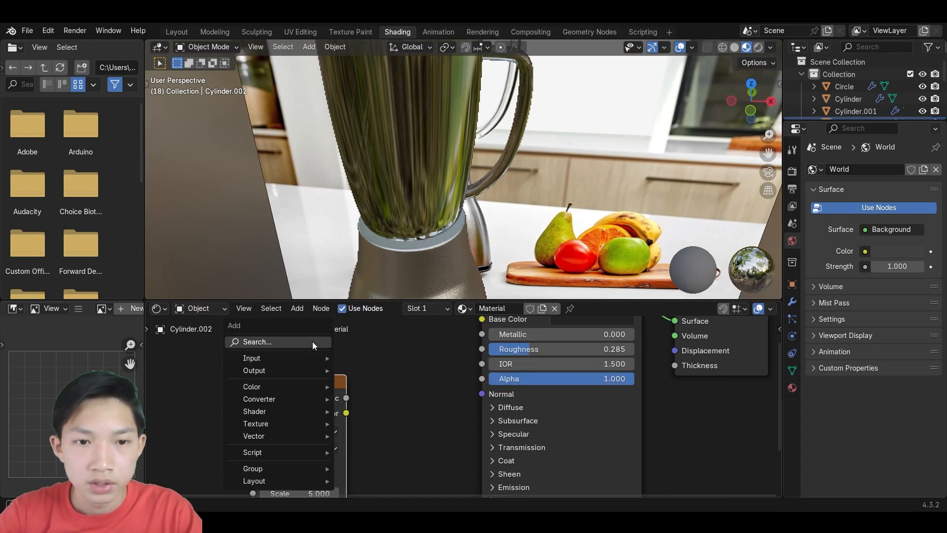
left_click(313, 341)
type("bump")
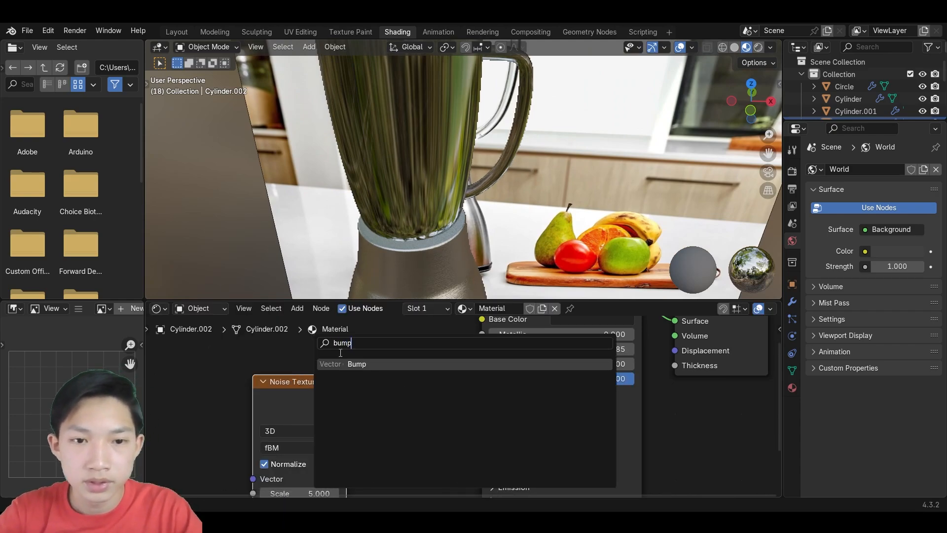
left_click(351, 364)
left_click(364, 381)
left_click_drag(347, 397, 362, 460)
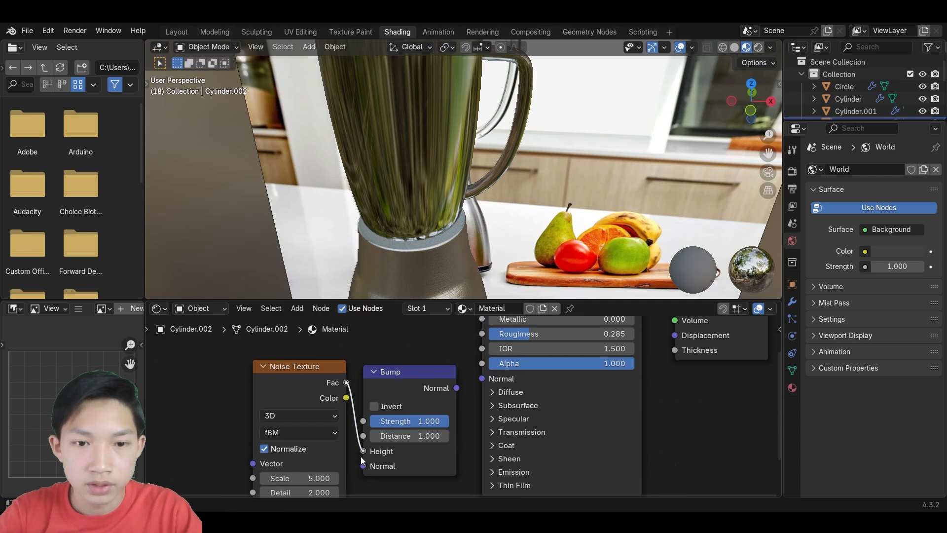
left_click_drag(475, 381, 482, 378)
Tune the lid's surface grain with noise scale 44.6, detail 3.8 and roughness 0.953, and bump strength 0.040.
middle_click_drag(436, 180, 434, 291, "shift")
scroll(322, 456, "down", 1)
middle_click_drag(327, 459, 340, 433)
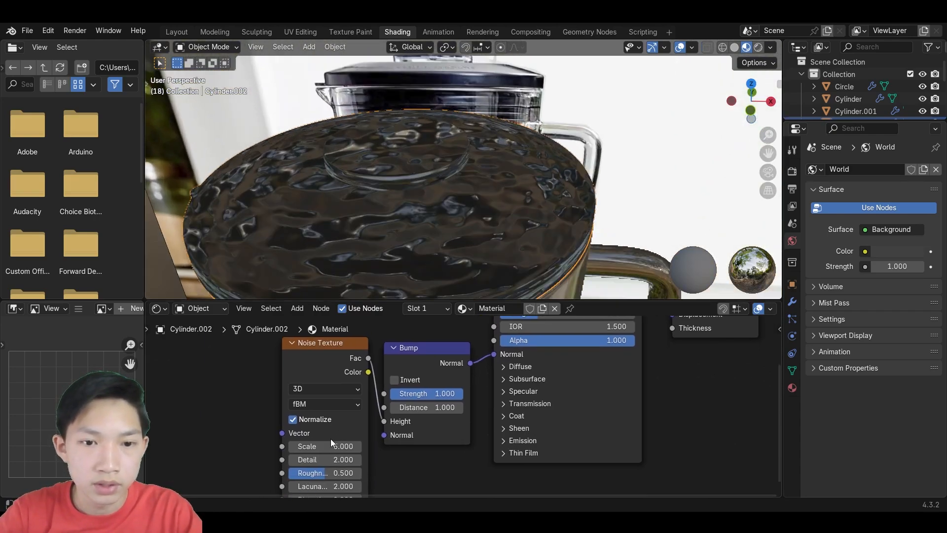
left_click_drag(331, 445, 423, 445)
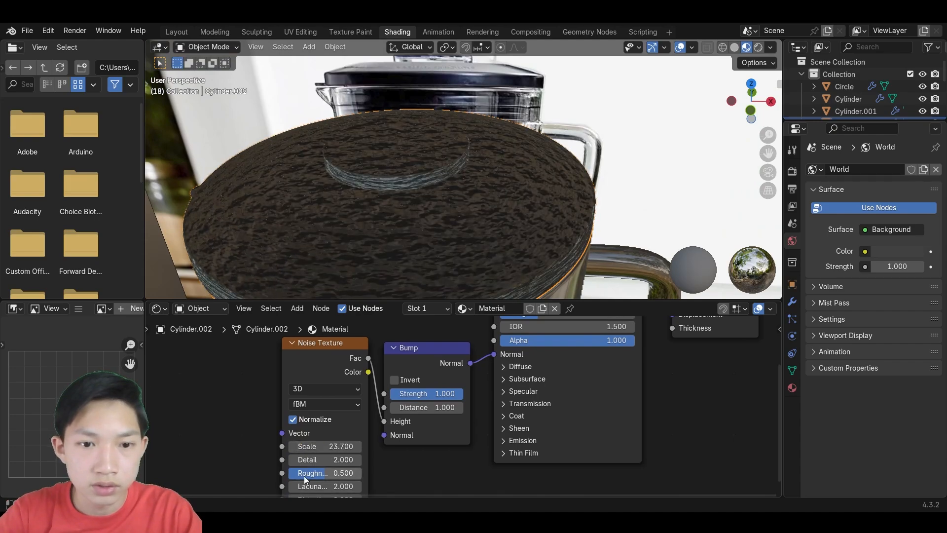
left_click_drag(441, 395, 384, 394)
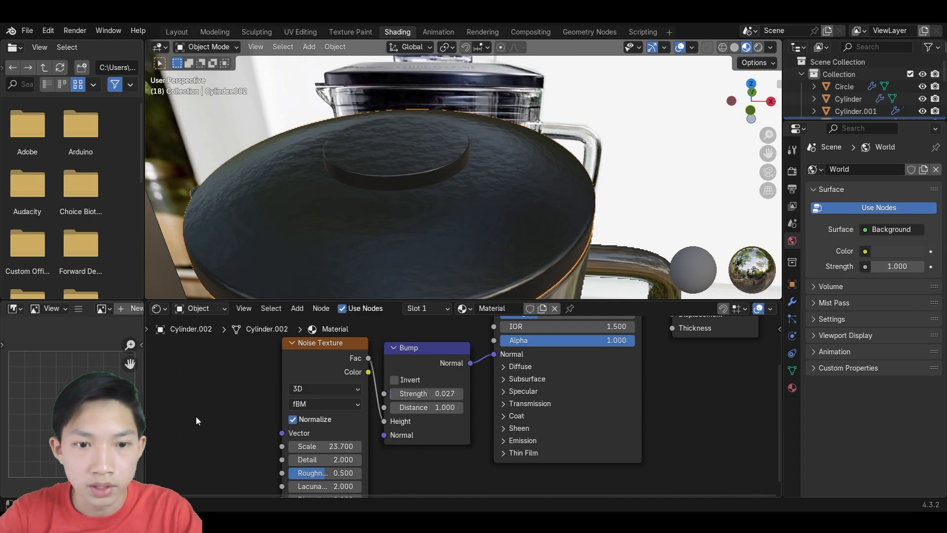
left_click_drag(326, 472, 295, 472)
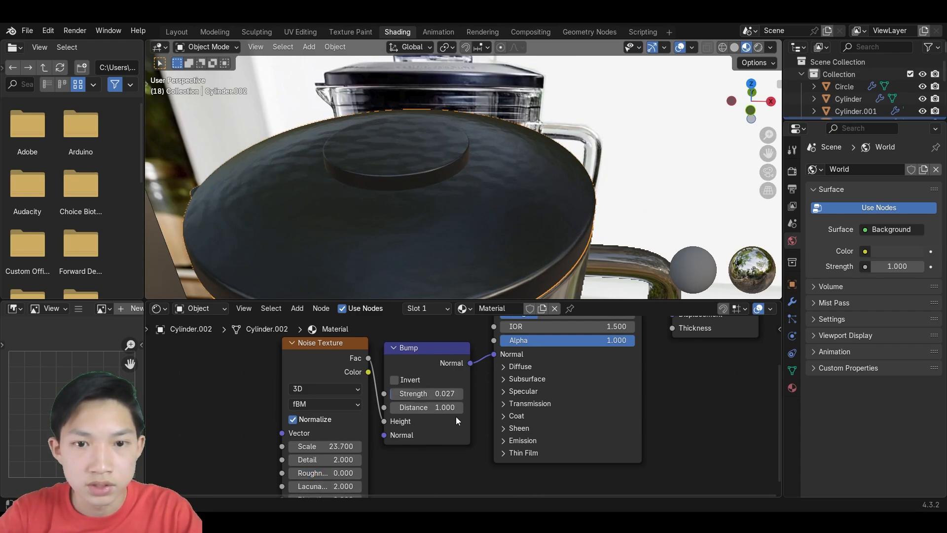
left_click_drag(425, 393, 437, 393)
mouse_move(311, 460)
left_mouse_down()
mouse_move(331, 459)
mouse_move(320, 460)
left_mouse_up()
left_click_drag(418, 394, 409, 394)
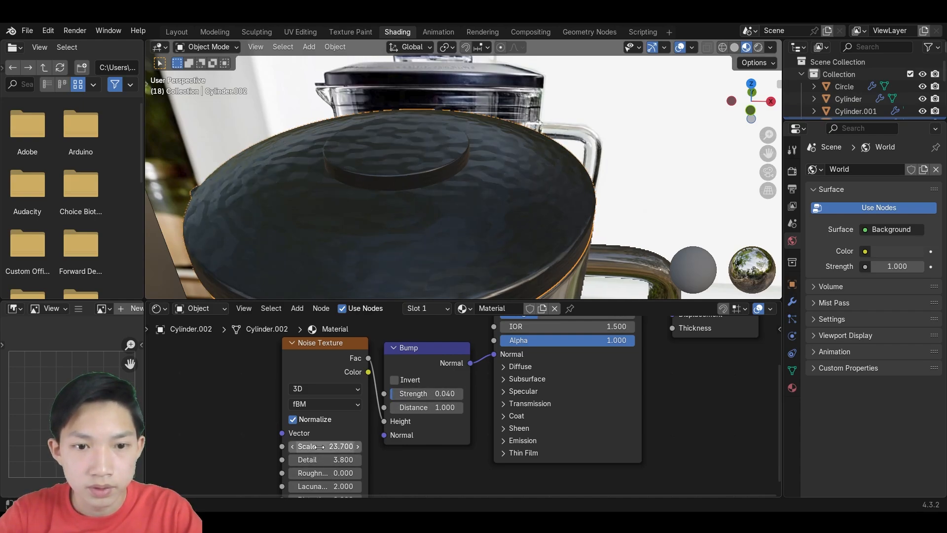
left_click_drag(321, 446, 348, 447)
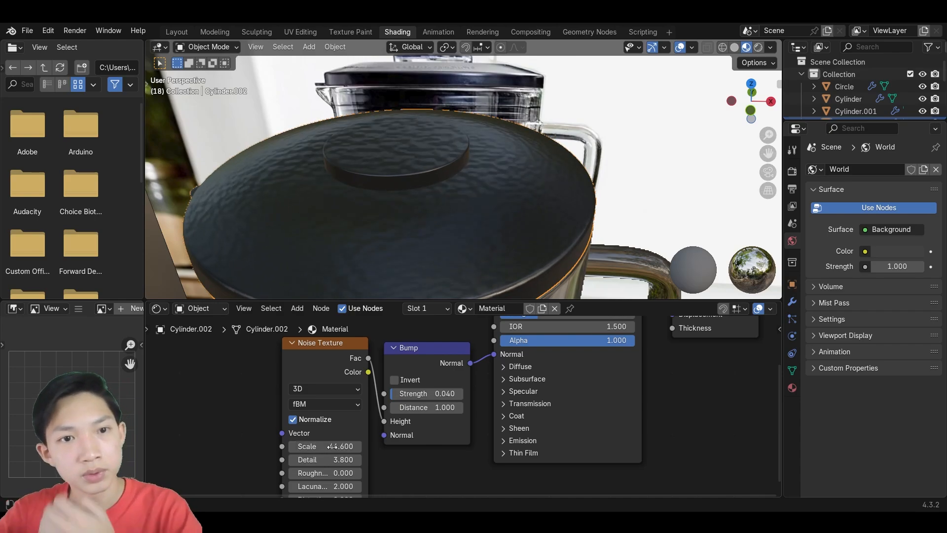
left_click_drag(309, 473, 365, 472)
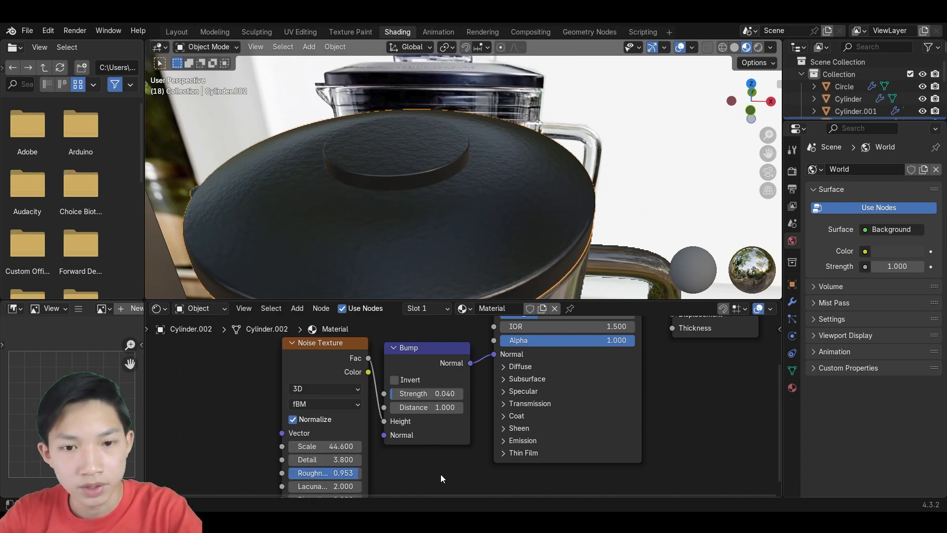
Deselect the lid and examine its dark textured surface up close and from several angles.
scroll(599, 213, "down", 6)
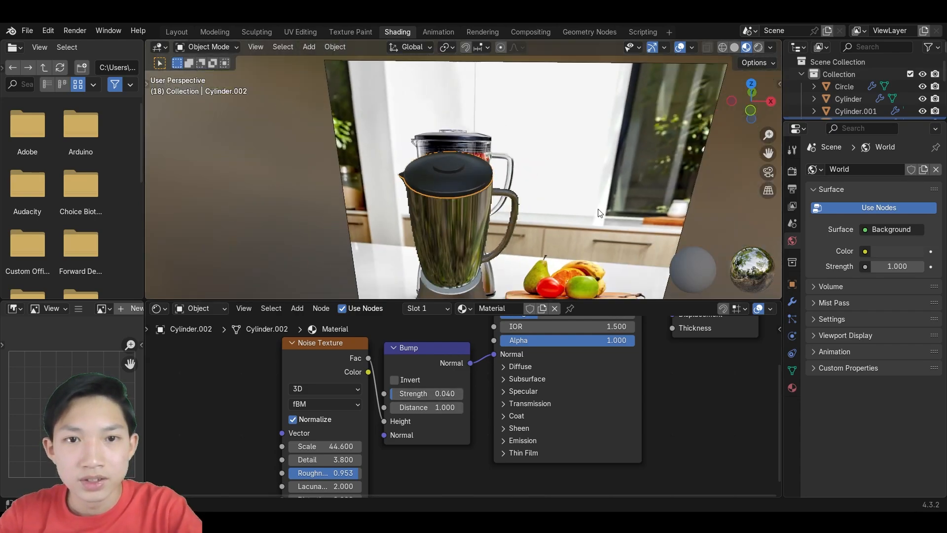
left_click(679, 190)
middle_click_drag(493, 199, 514, 182)
scroll(523, 158, "up", 7)
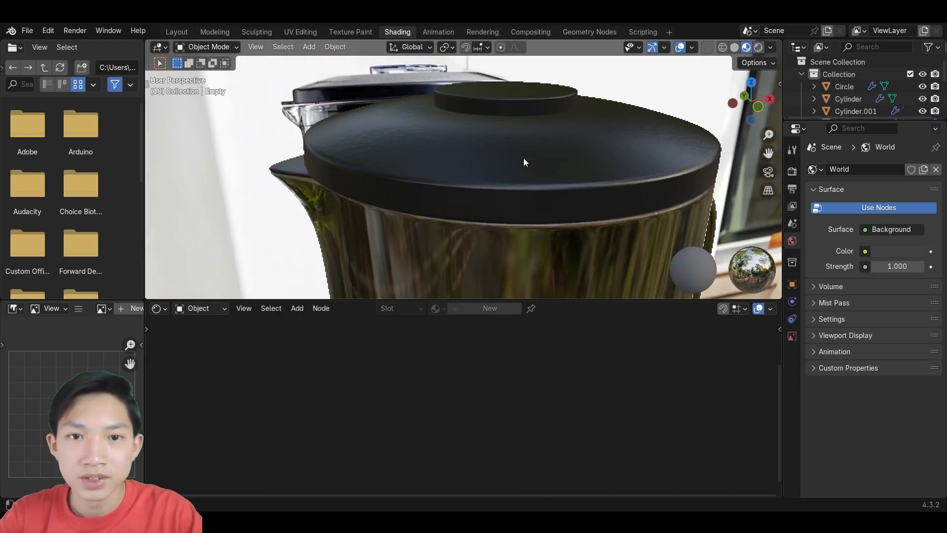
scroll(461, 155, "down", 4)
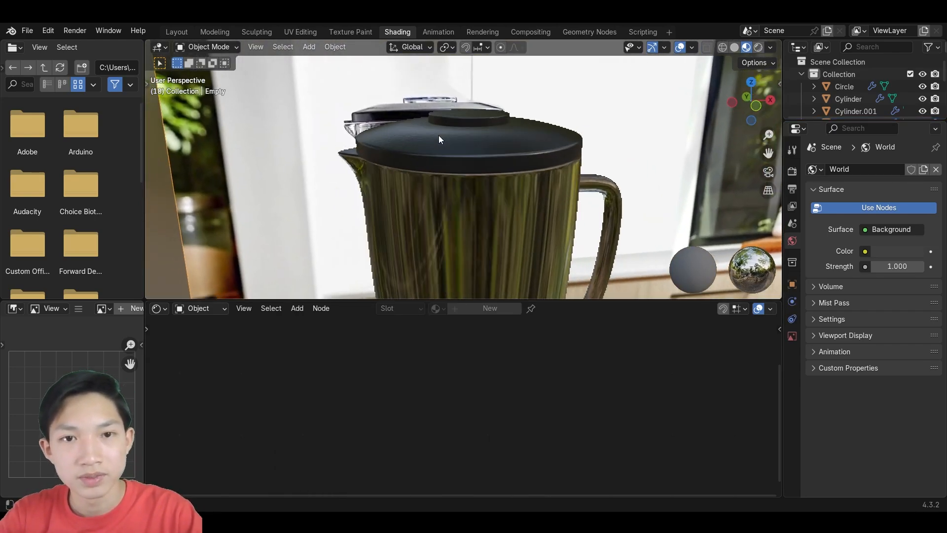
middle_click_drag(478, 149, 455, 154)
scroll(454, 160, "up", 2)
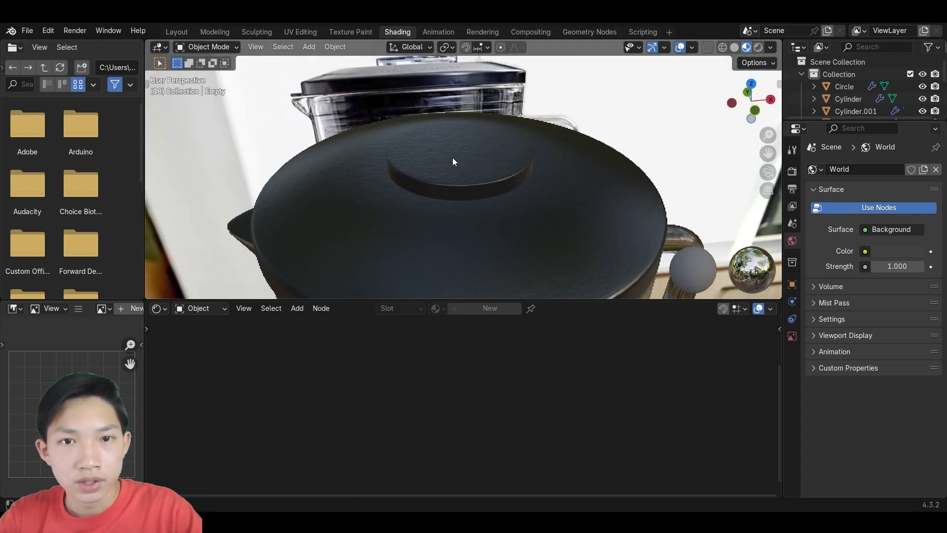
In the lid's mesh, select the raised centre knob's top face and grow the selection to include its side faces.
left_click(454, 162)
key("Tab")
middle_click_drag(452, 160, 454, 182)
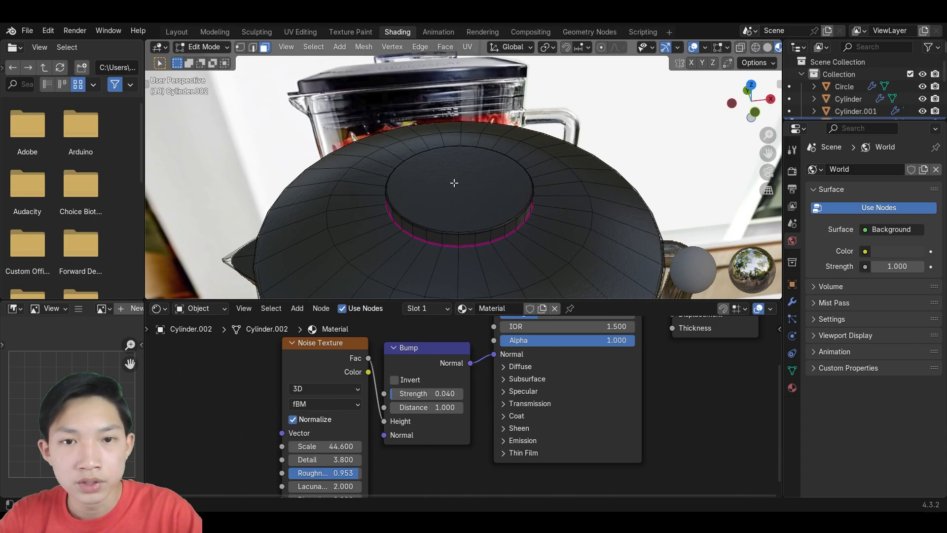
key("Tab")
scroll(413, 176, "down", 2)
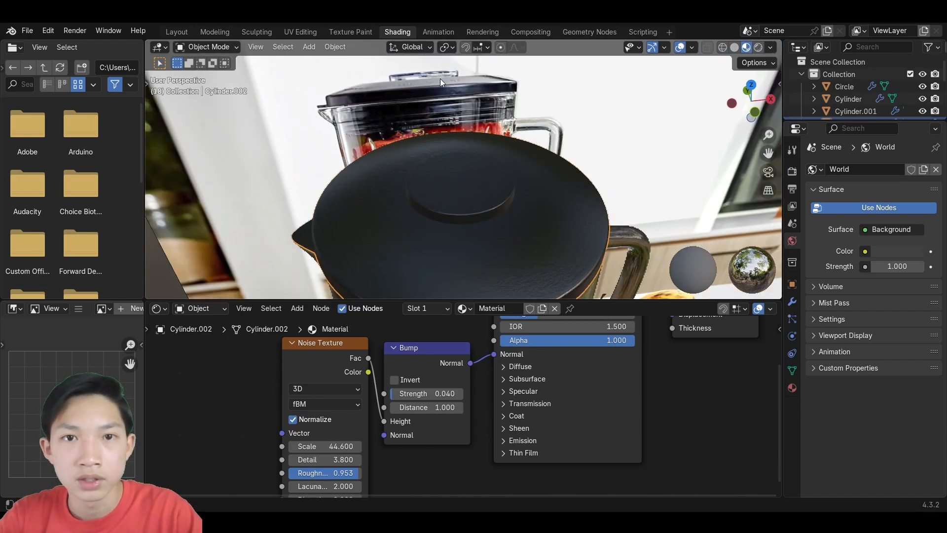
left_click(791, 388)
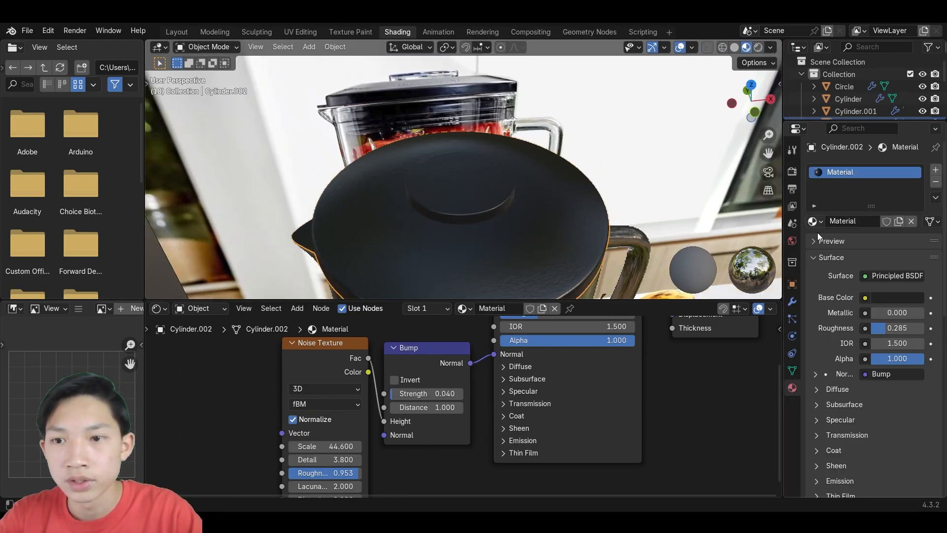
key("Tab")
left_click(445, 188)
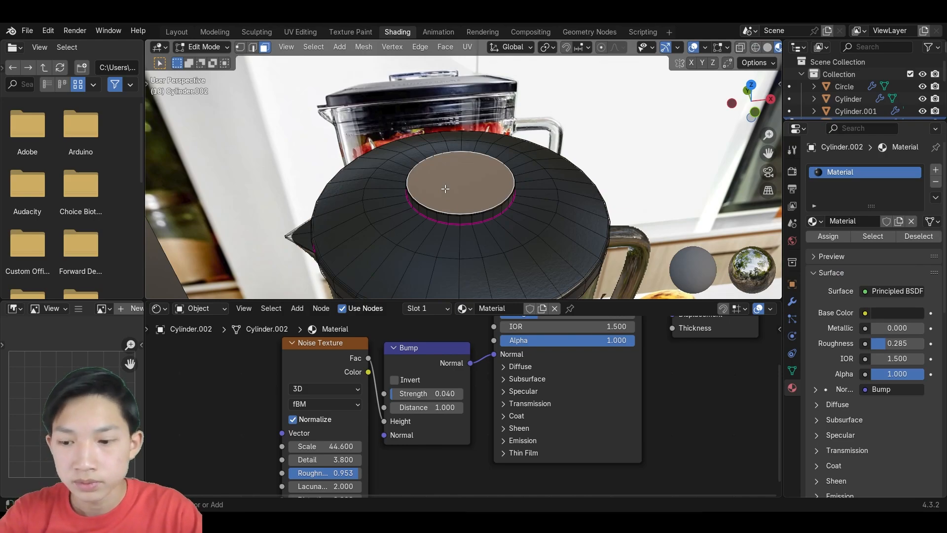
scroll(445, 189, "up", 5)
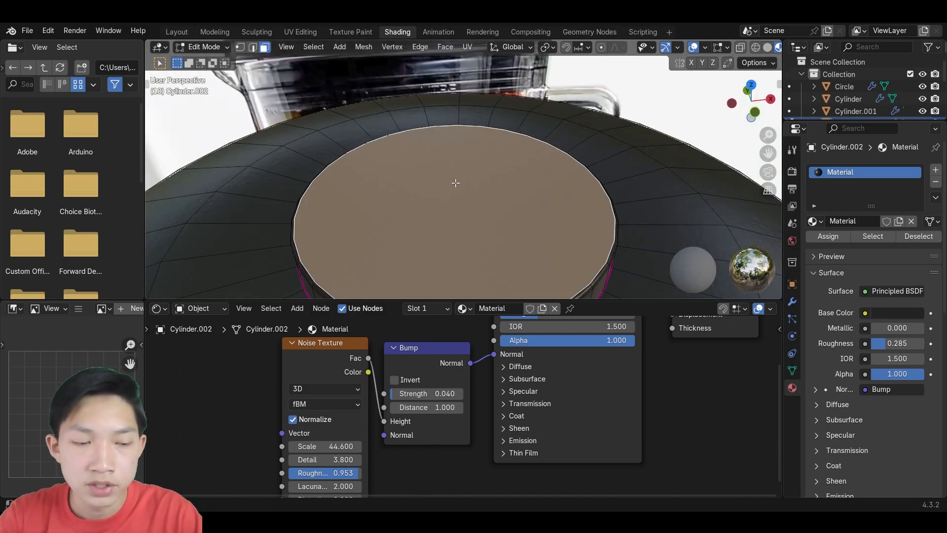
key("ctrl+KP_Add")
key("ctrl+KP_Add")
key("ctrl+KP_Add")
key("ctrl+KP_Add")
key("ctrl+KP_Add")
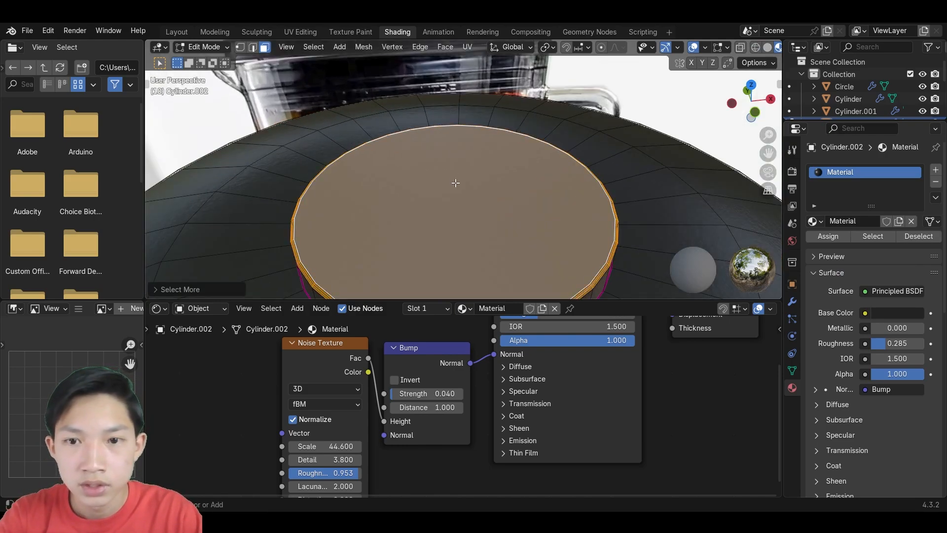
scroll(456, 183, "down", 4)
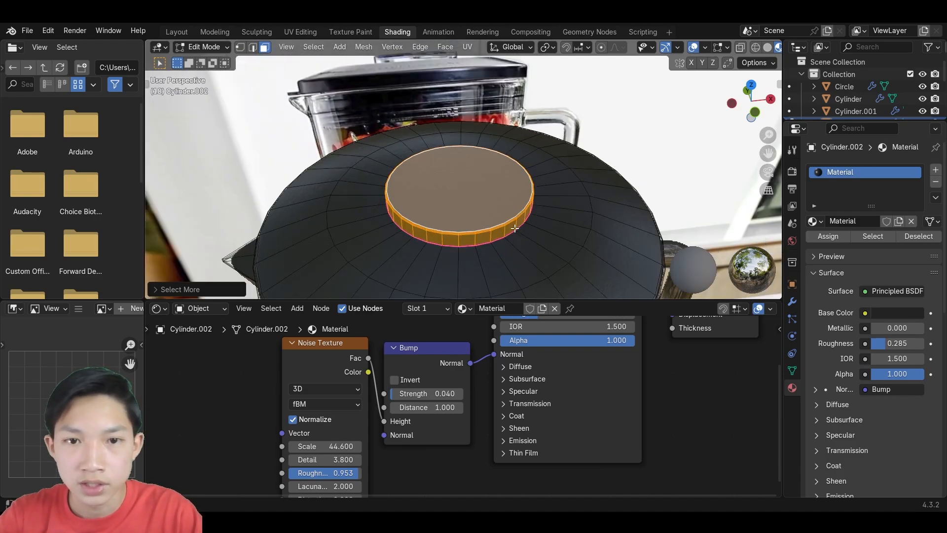
middle_click_drag(537, 227, 565, 222)
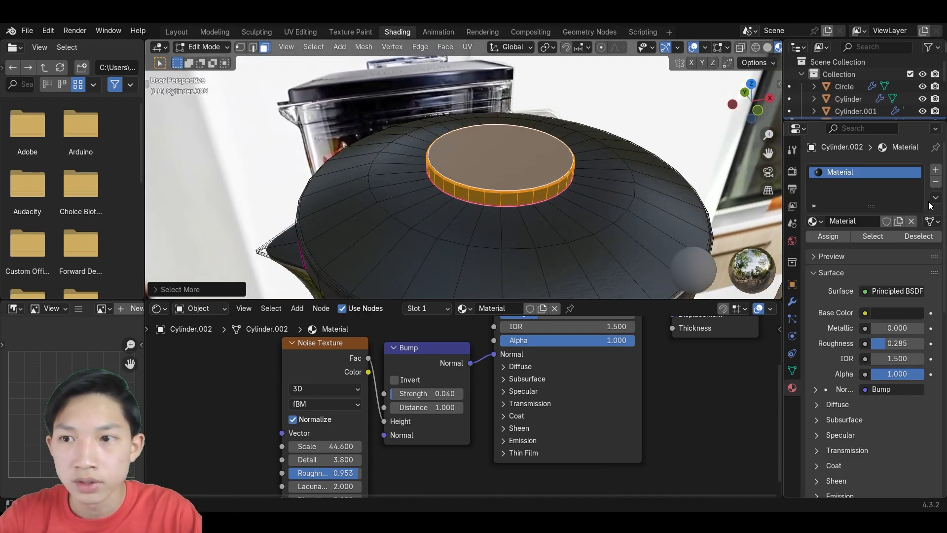
Add a second material slot to the lid, assign it to the selected knob faces and use the existing Glass material.
left_click(936, 171)
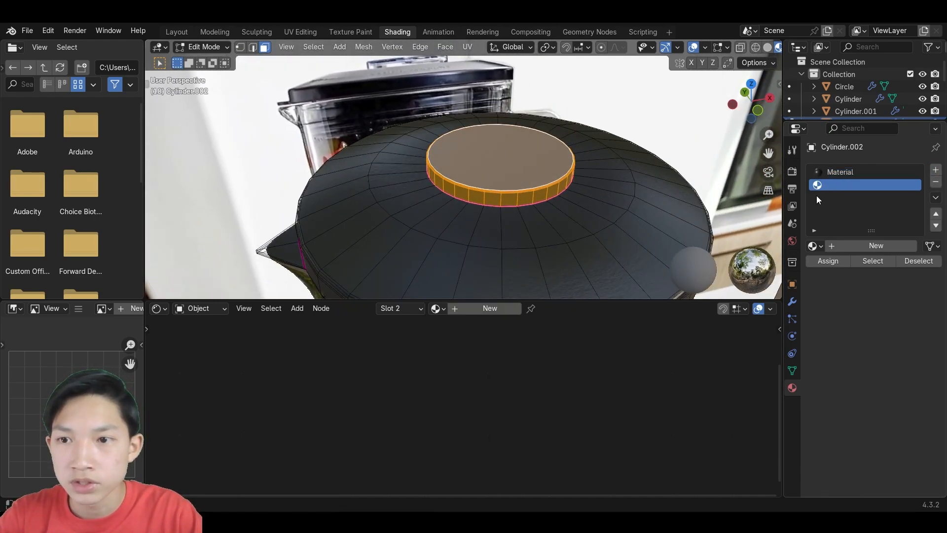
left_click(831, 261)
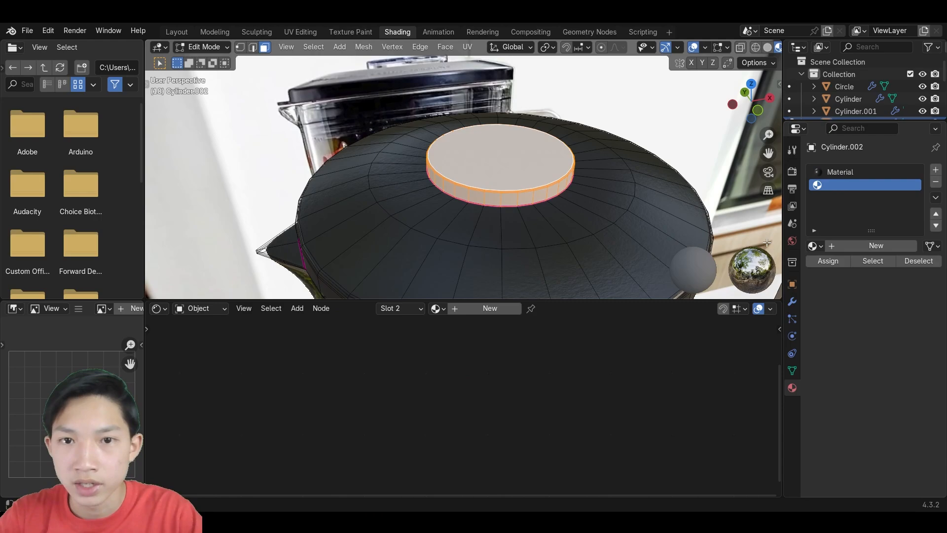
left_click(812, 246)
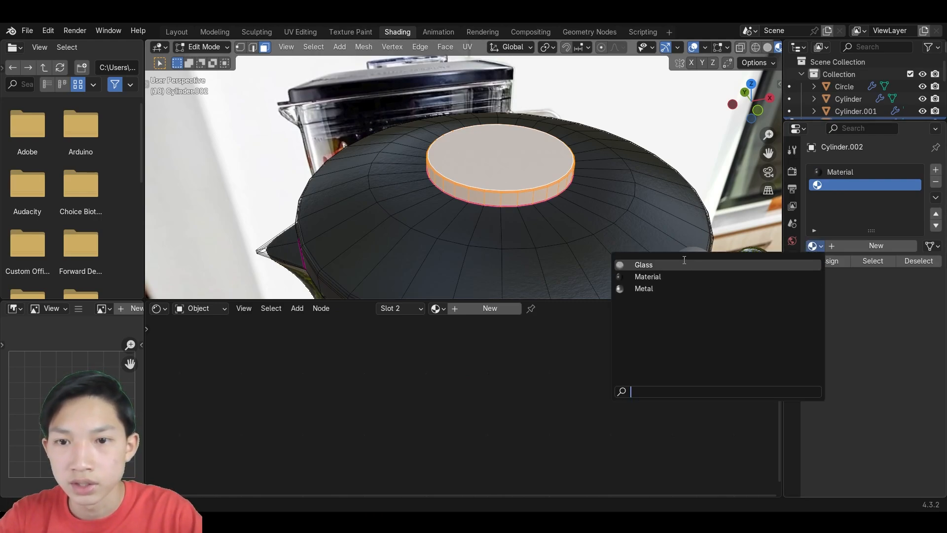
left_click(643, 264)
key("Tab")
middle_click_drag(632, 215, 629, 193)
scroll(500, 190, "down", 4)
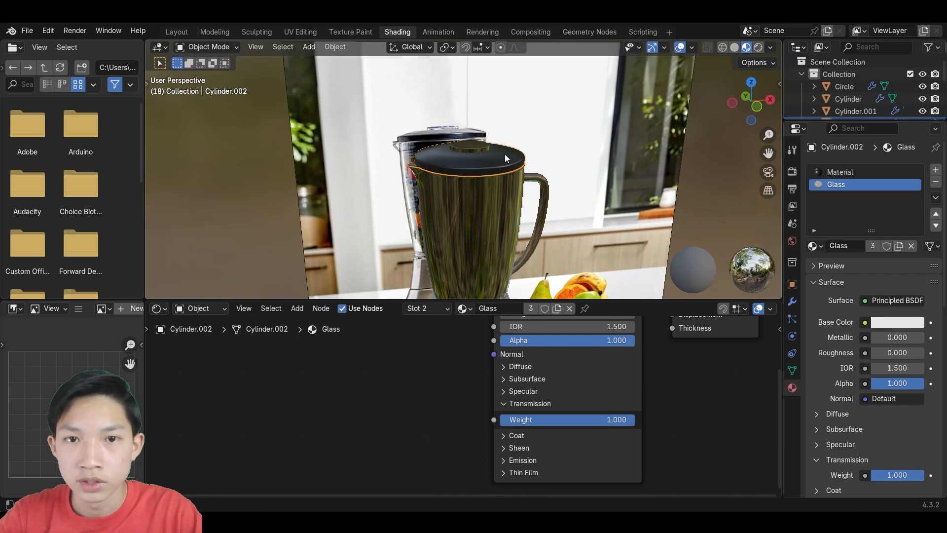
Rename the lid's dark material as Plastic.
left_click(709, 202)
double_click(839, 170)
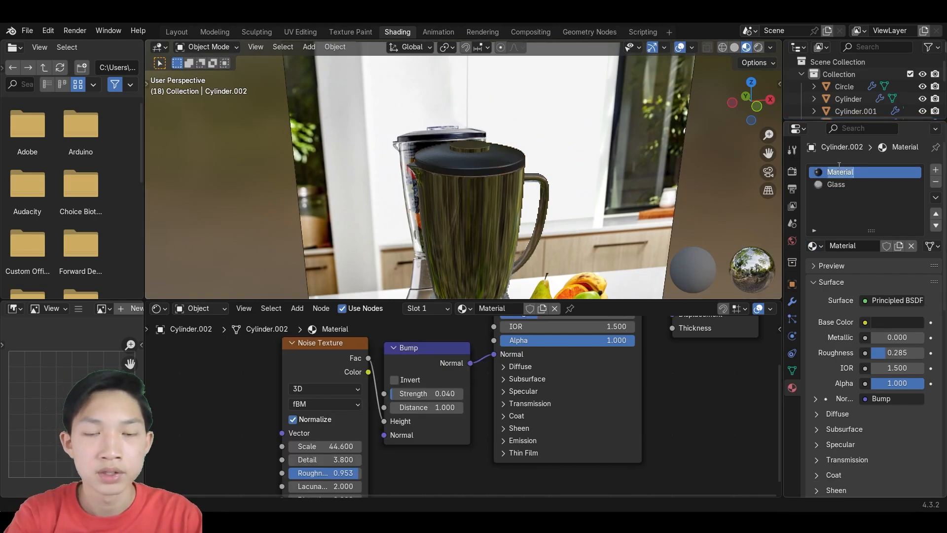
type("Plastic")
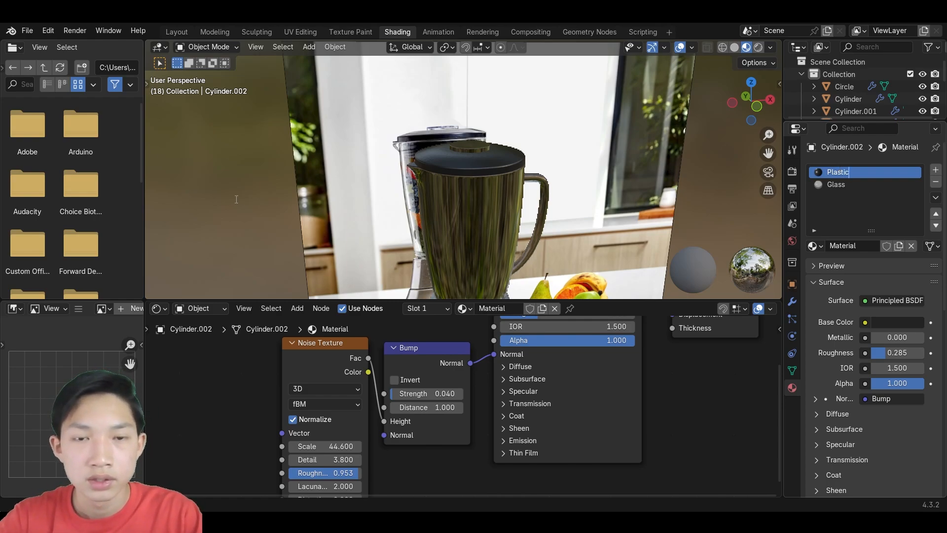
key("Return")
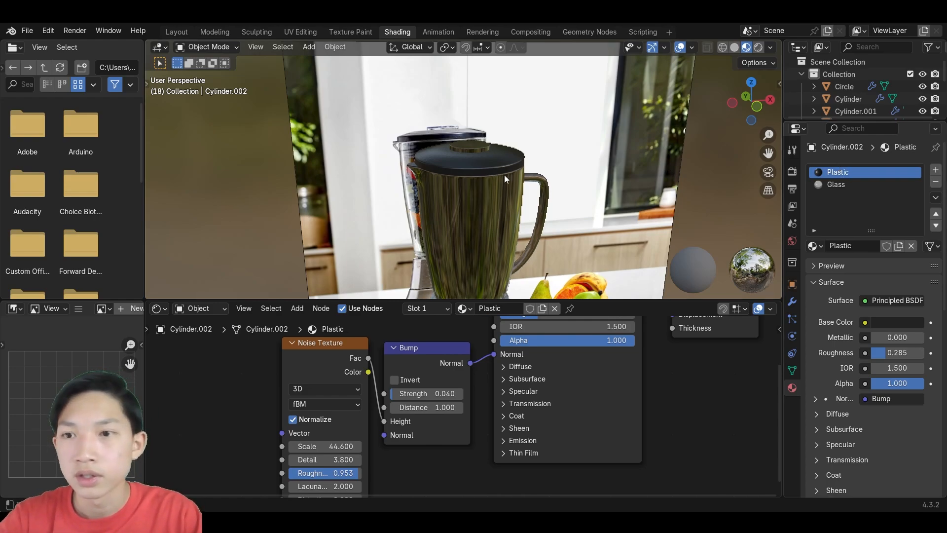
Select the control dial on the blender base and give it the existing Plastic material.
scroll(504, 174, "down", 2)
middle_click_drag(465, 213, 501, 179, "shift")
scroll(490, 181, "up", 2)
middle_click_drag(513, 247, 499, 186, "shift")
scroll(499, 185, "up", 3)
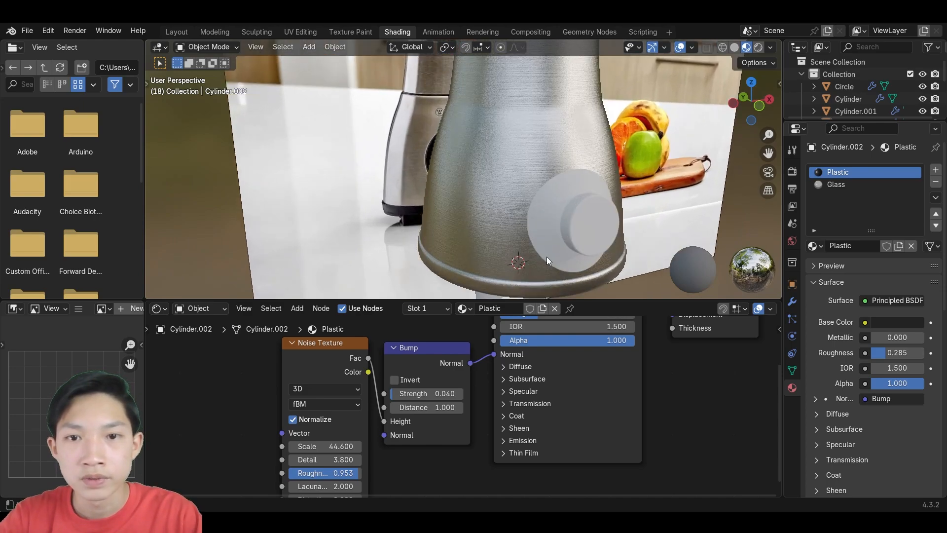
left_click(541, 164)
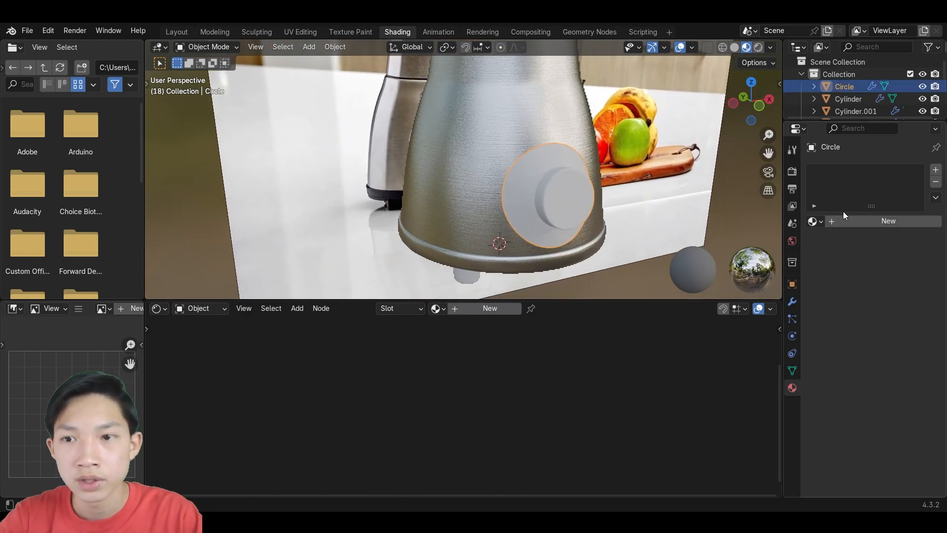
left_click(813, 221)
left_click(717, 262)
In the base's mesh, select the underside face and grow the selection once to include the surrounding bottom rim faces.
scroll(540, 171, "down", 3)
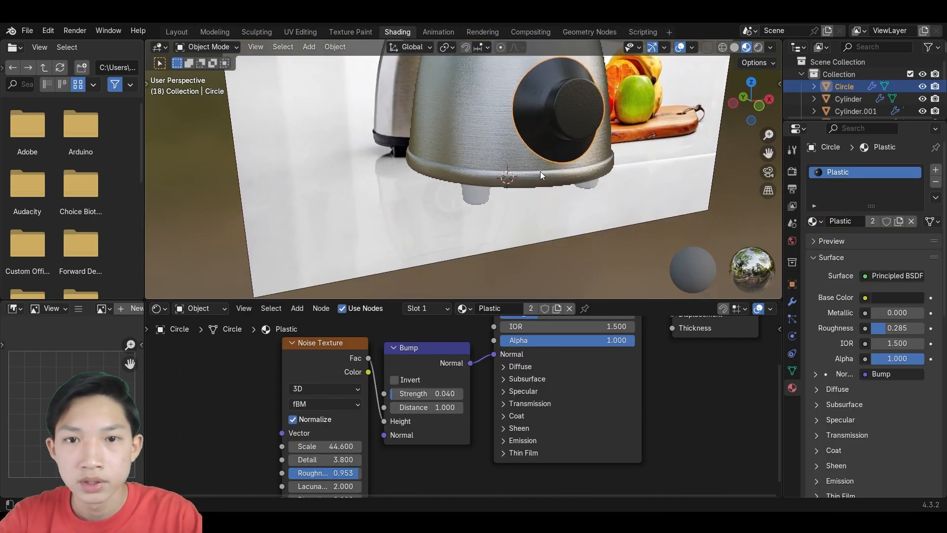
left_click(540, 170)
key("Tab")
middle_click_drag(540, 171, 541, 138)
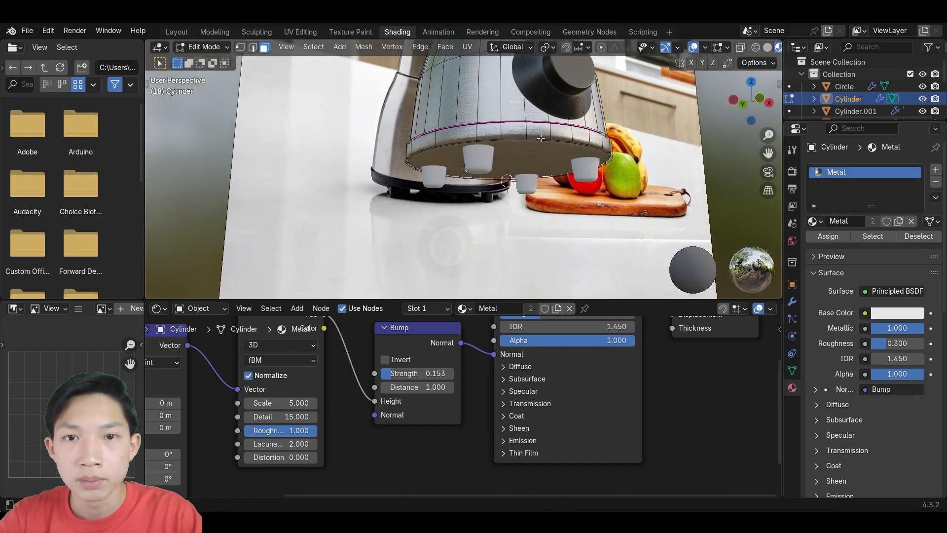
left_click(529, 163)
key("ctrl+KP_Add")
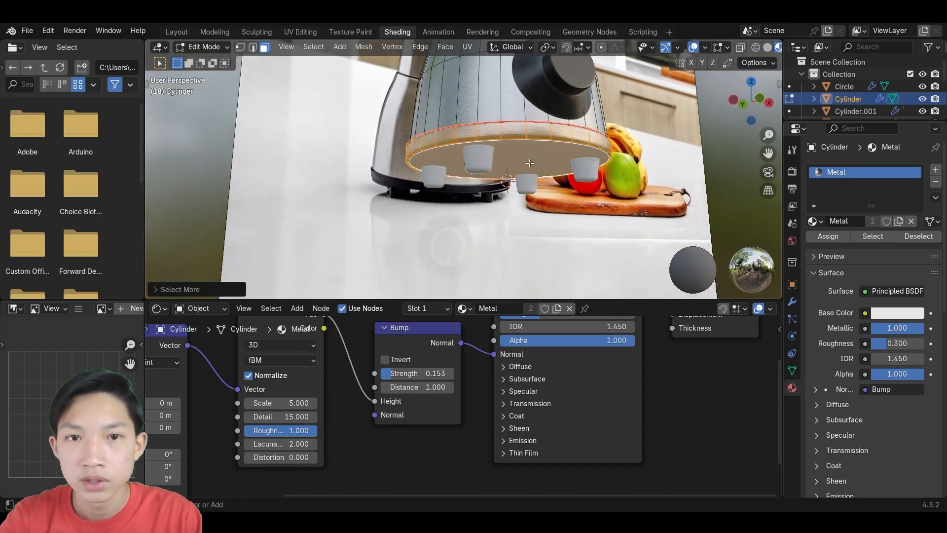
middle_click_drag(578, 115, 593, 208)
scroll(592, 208, "up", 4)
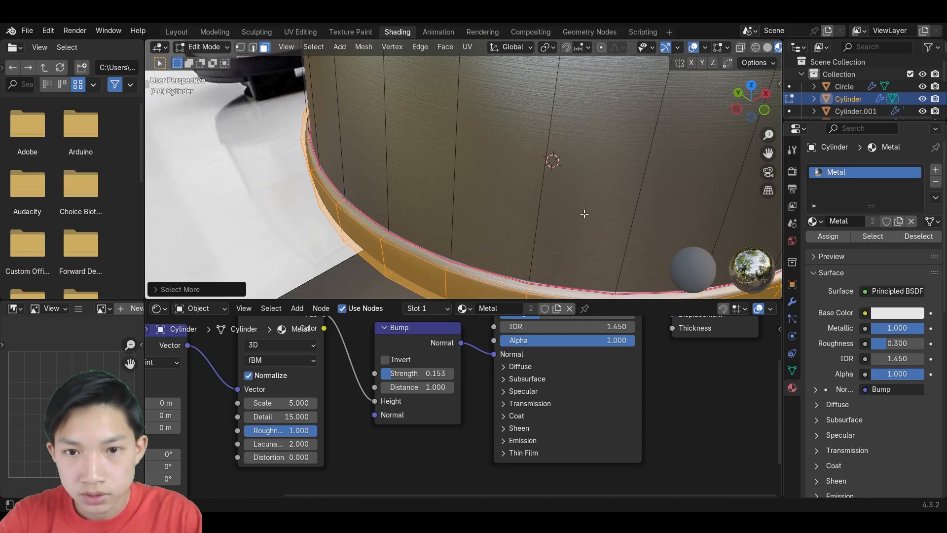
scroll(584, 214, "up", 1)
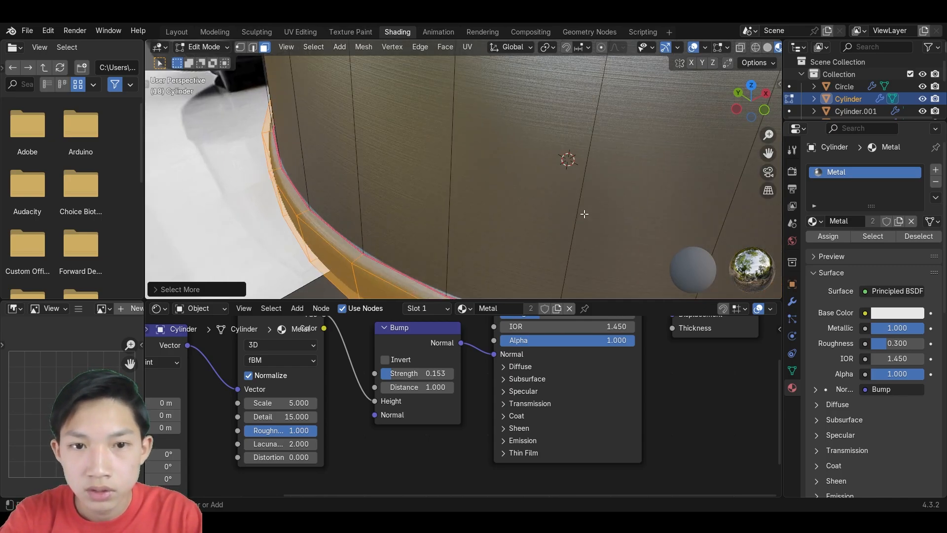
key("ctrl+KP_Add")
key("ctrl+KP_Subtract")
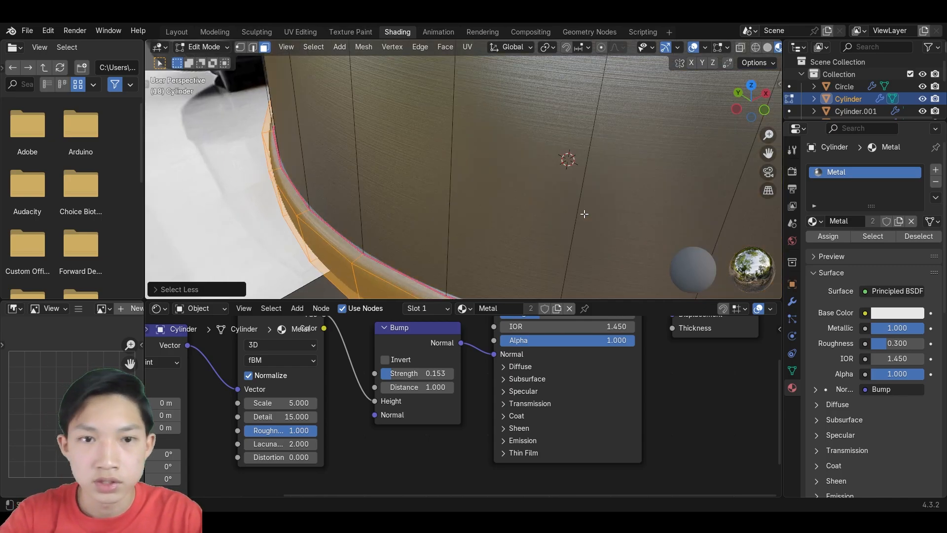
Add a second material slot to the base, set it to Plastic and assign it to the selected bottom rim faces.
scroll(616, 204, "down", 3)
left_click(936, 170)
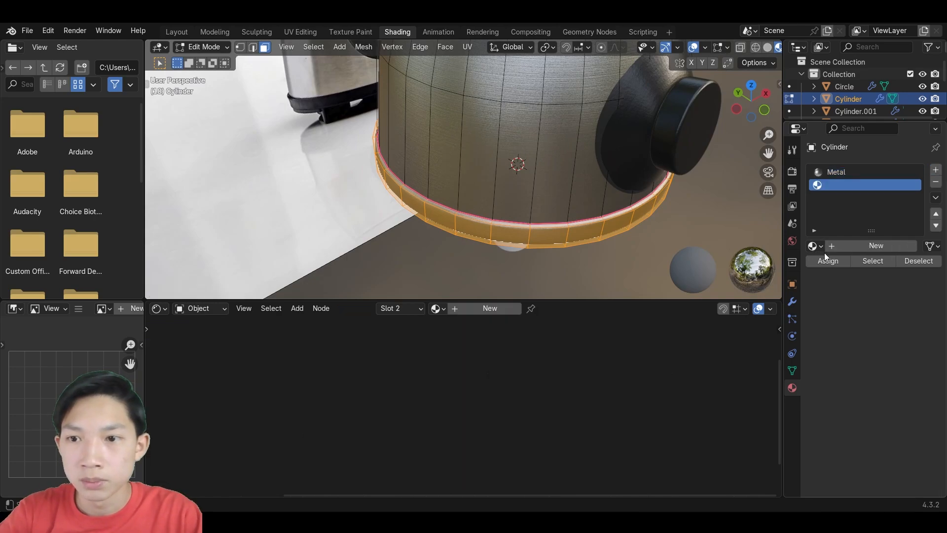
left_click(814, 245)
left_click(705, 276)
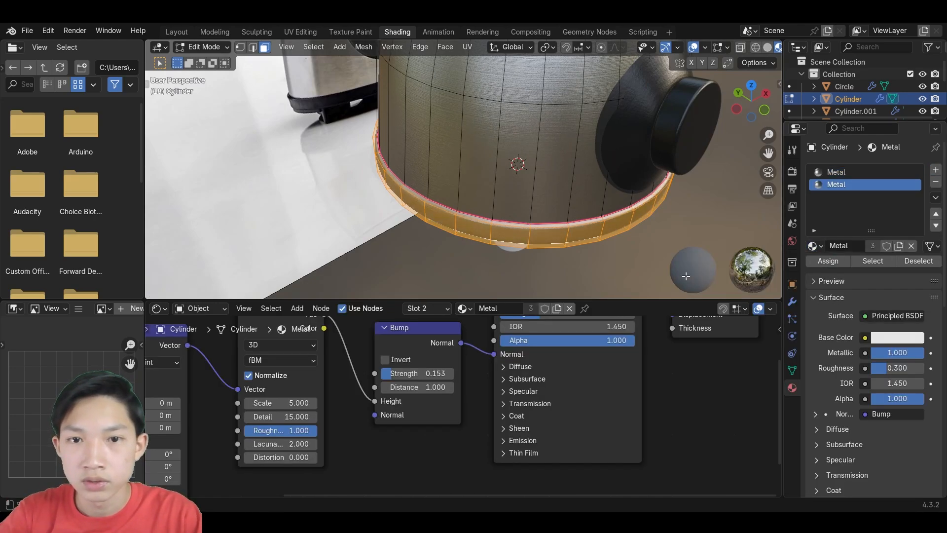
left_click(812, 245)
left_click(616, 289)
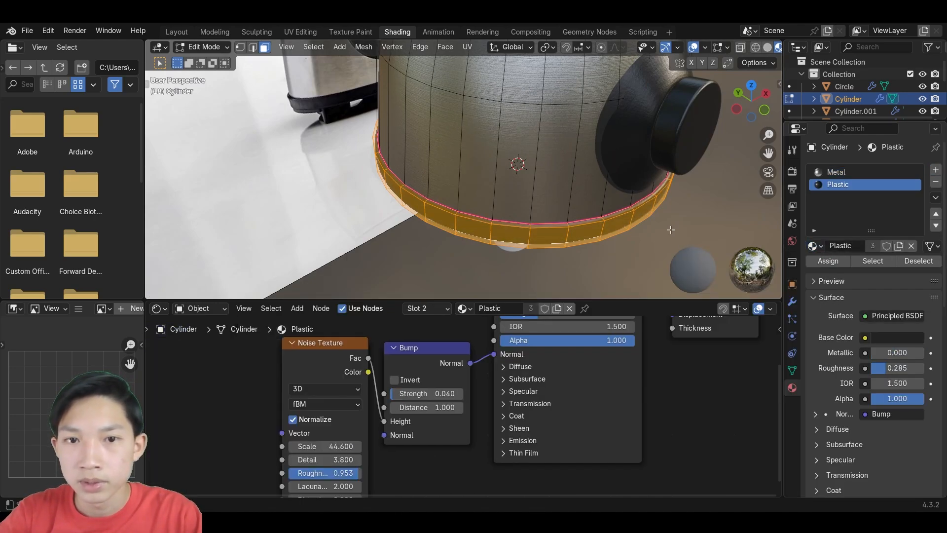
key("Tab")
scroll(674, 183, "down", 5)
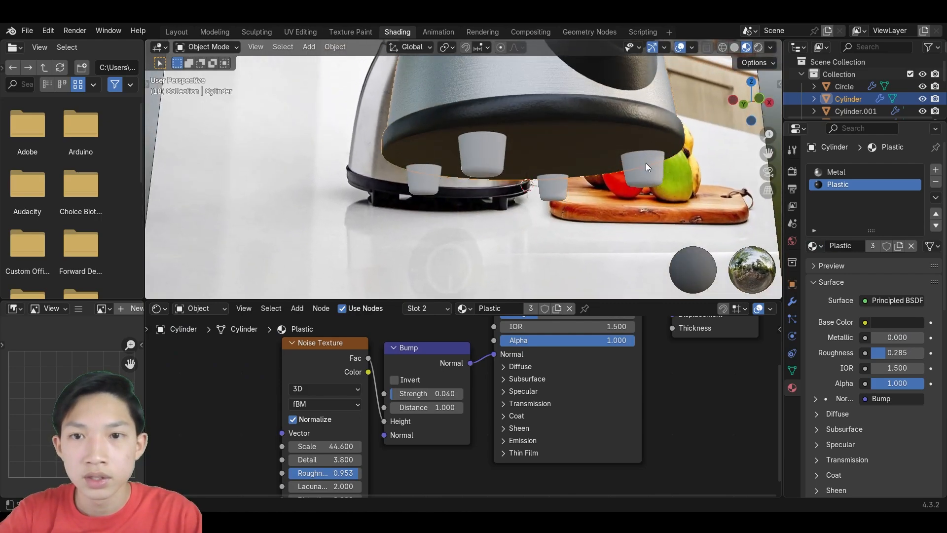
Select the feet under the base and give them the existing Plastic material.
left_click(646, 163)
left_click(438, 182, "shift")
left_click(489, 164, "shift")
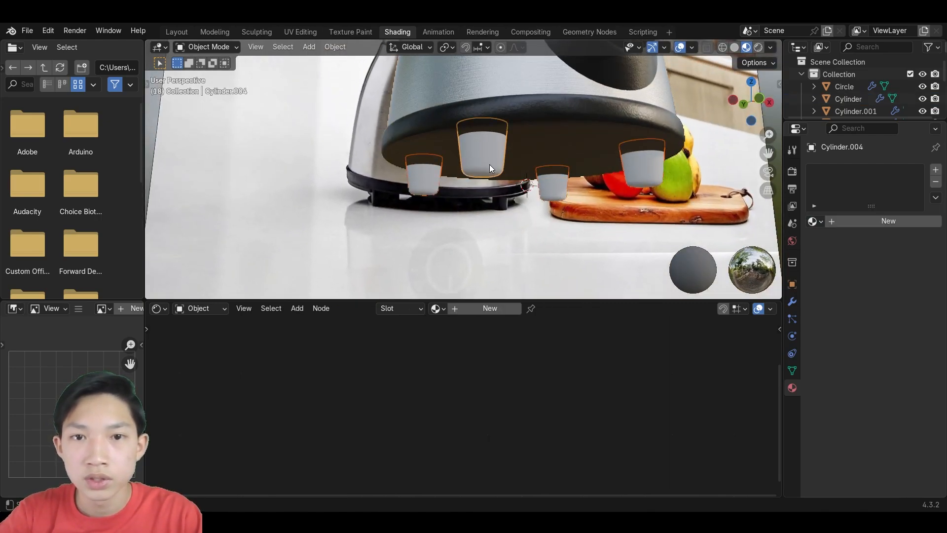
left_click(814, 221)
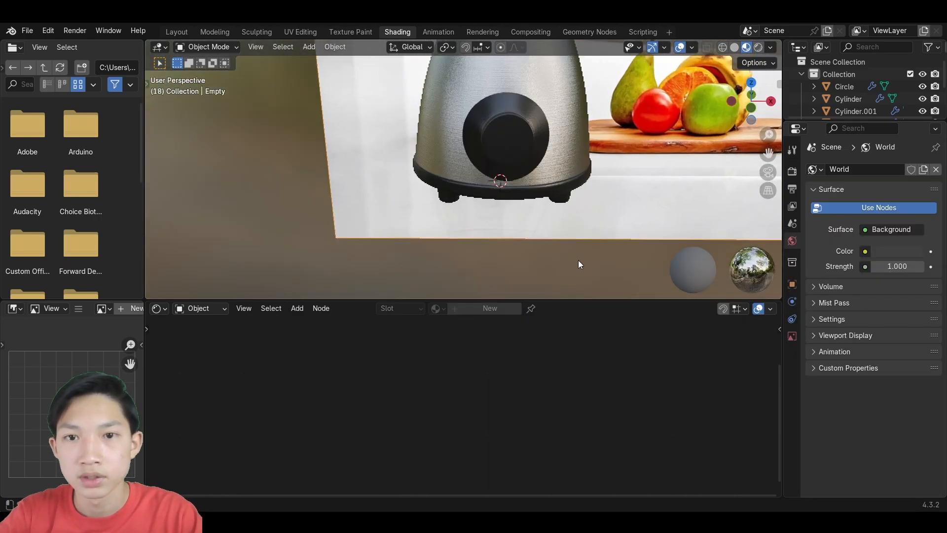
Deselect the reference image and open the control dial's mesh for editing.
scroll(578, 261, "down", 2)
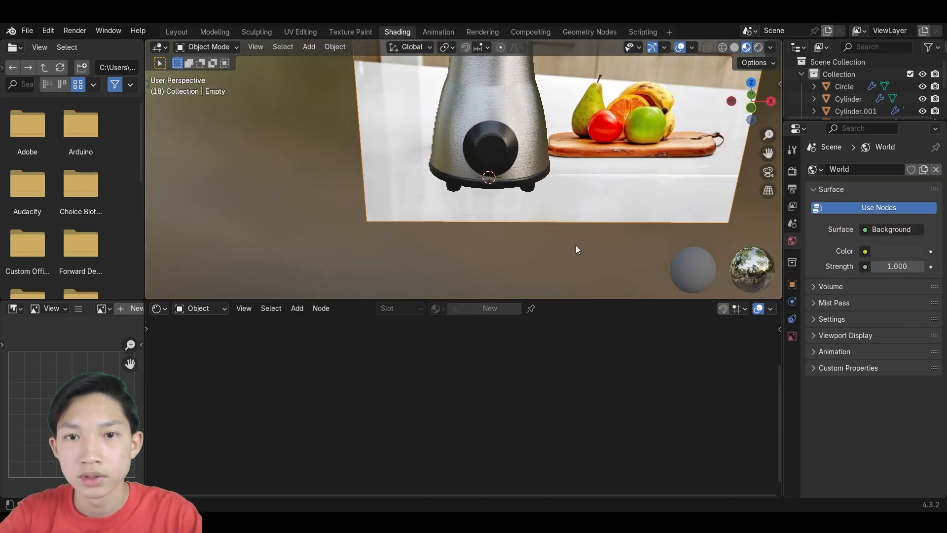
left_click(576, 245)
middle_click_drag(576, 245, 535, 296, "shift")
scroll(509, 122, "down", 3)
middle_click_drag(509, 123, 542, 144)
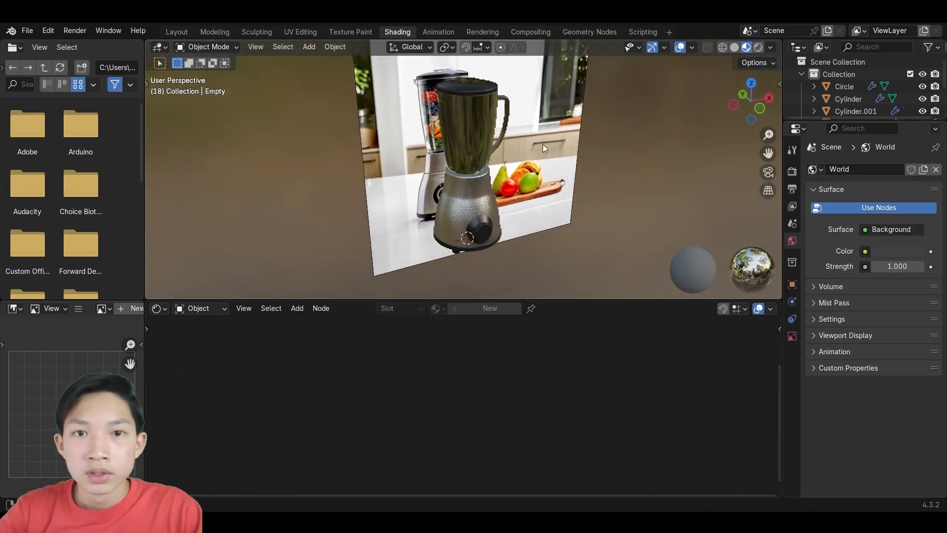
scroll(543, 144, "up", 3)
middle_click_drag(534, 202, 554, 134, "shift")
scroll(554, 134, "up", 2)
left_click(568, 197)
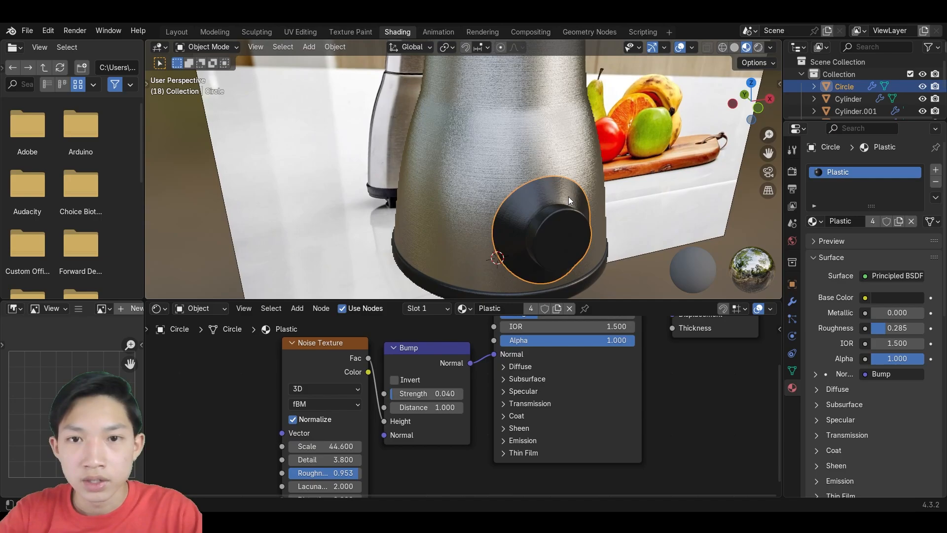
key("Tab")
scroll(546, 209, "up", 4)
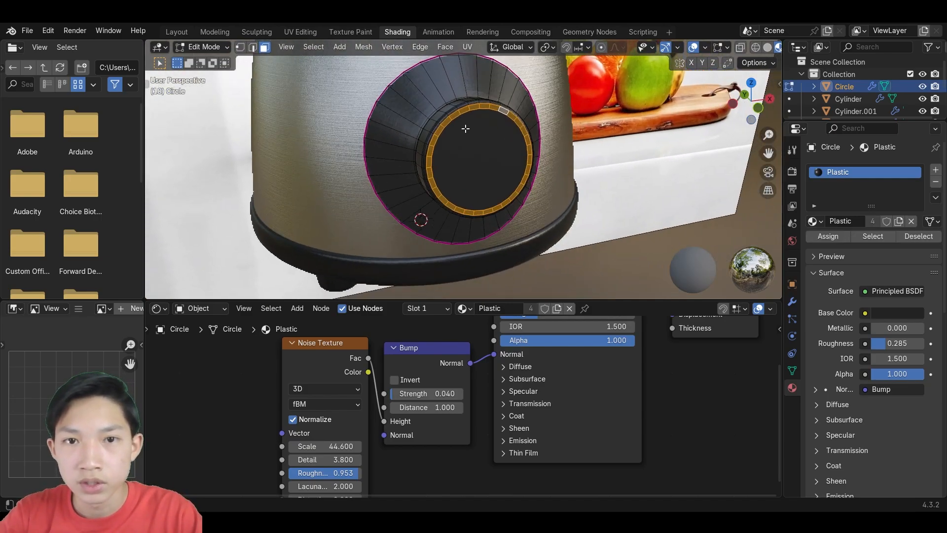
Add a second material slot to the dial, assign it to the selected front ring of faces and use the Metal material.
left_click(936, 169)
left_click(828, 260)
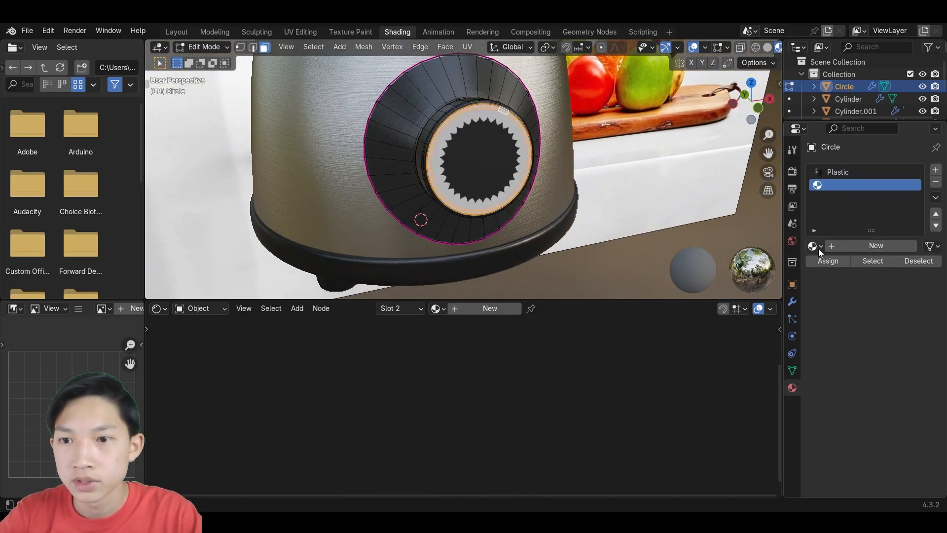
left_click(815, 245)
left_click(643, 276)
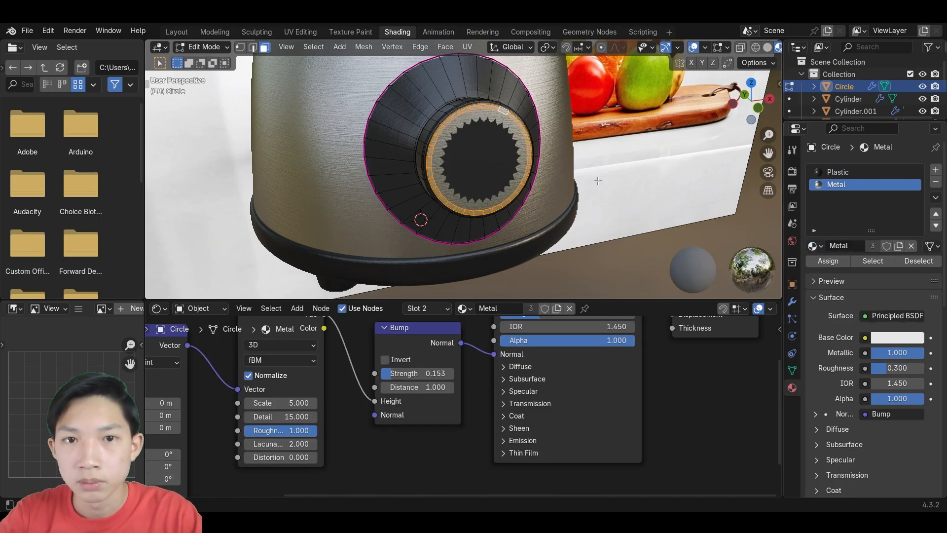
Select the dial's round centre face and set the crease of its border edges to 1.
scroll(575, 154, "up", 3)
scroll(541, 133, "down", 3)
scroll(533, 128, "down", 3)
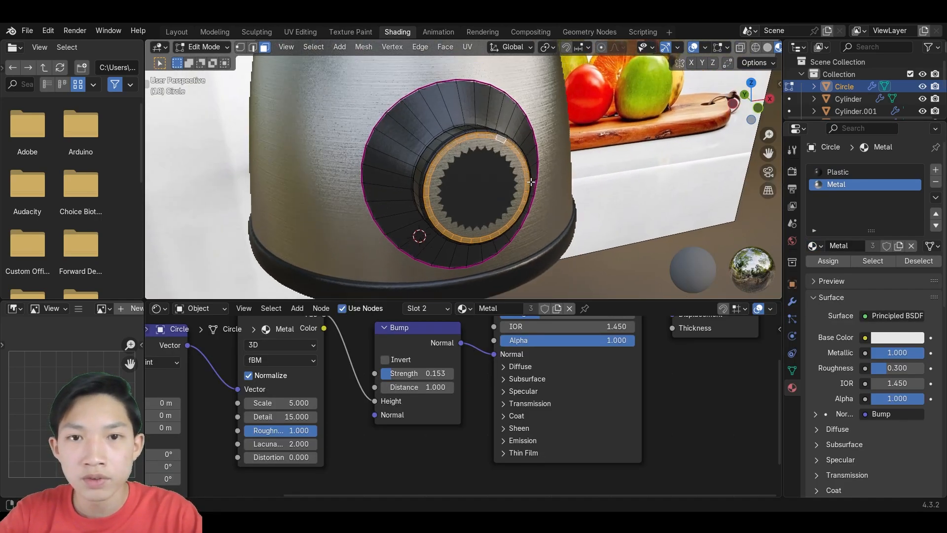
scroll(506, 165, "up", 6)
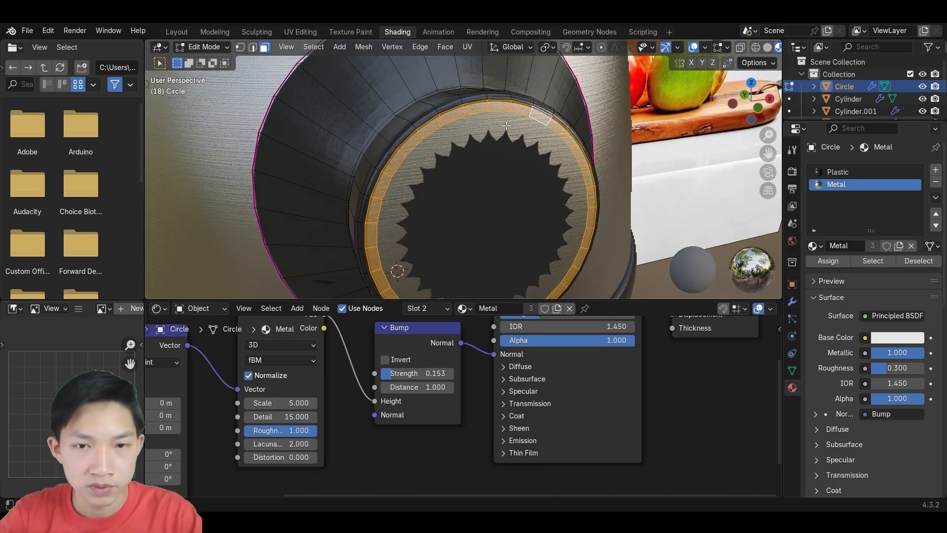
key("2")
left_click(512, 147)
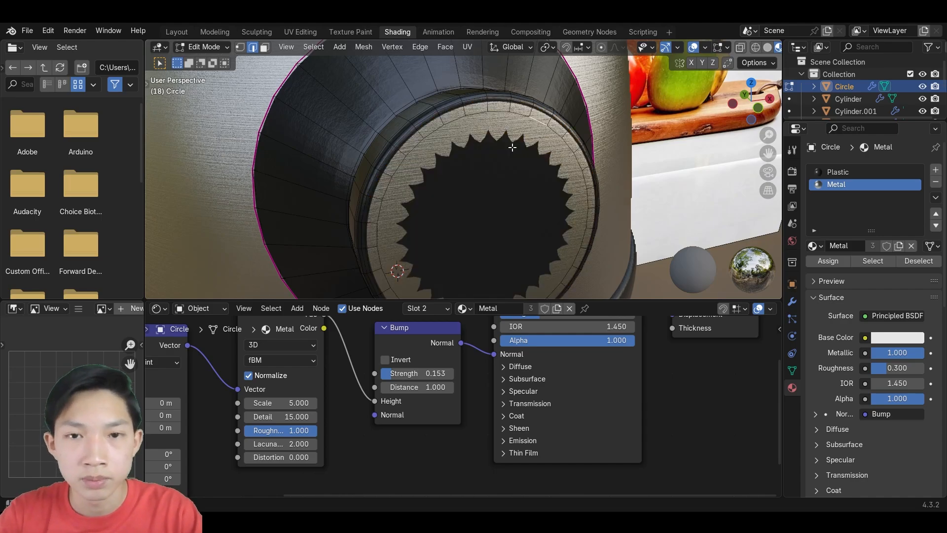
key("3")
left_click(494, 123)
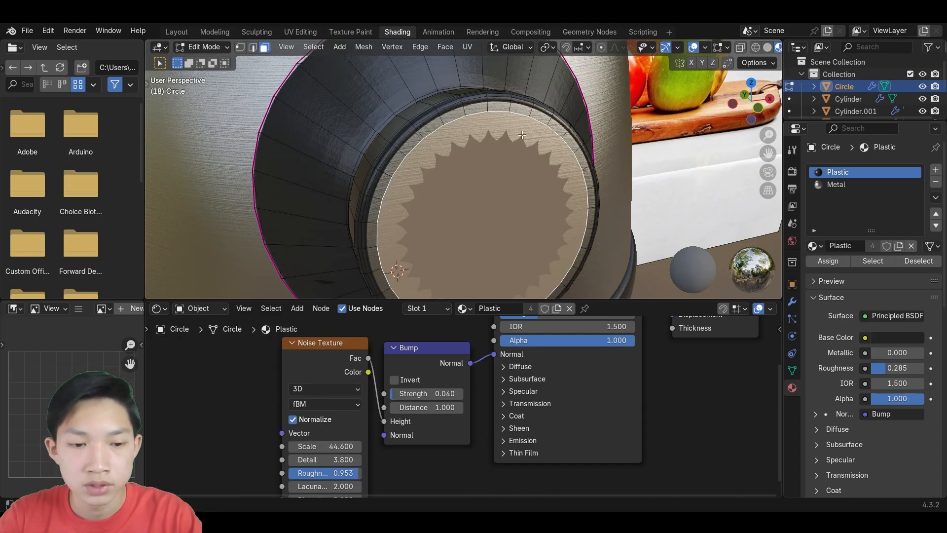
key("shift+e")
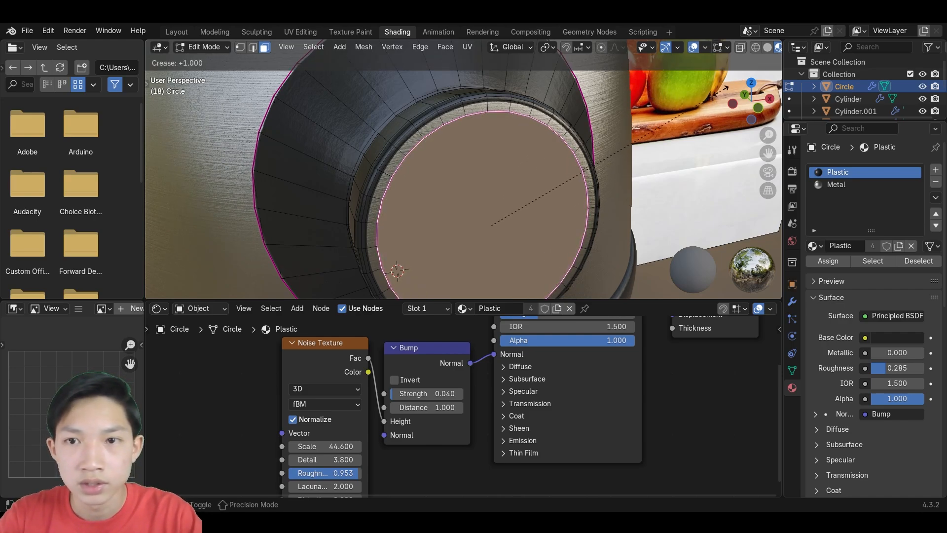
left_click(610, 158)
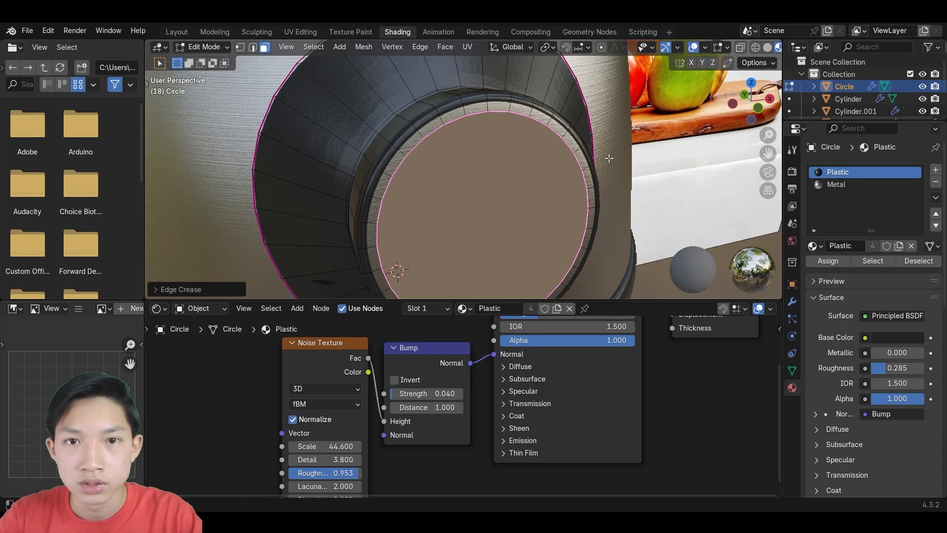
Scale the dial's centre face down slightly to widen the metal ring around it.
key("Tab")
scroll(494, 190, "down", 2)
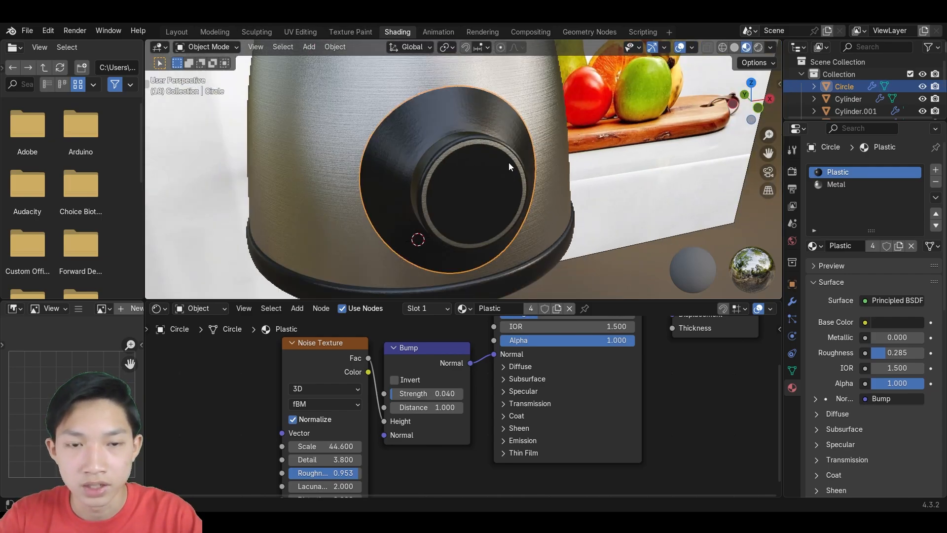
key("Tab")
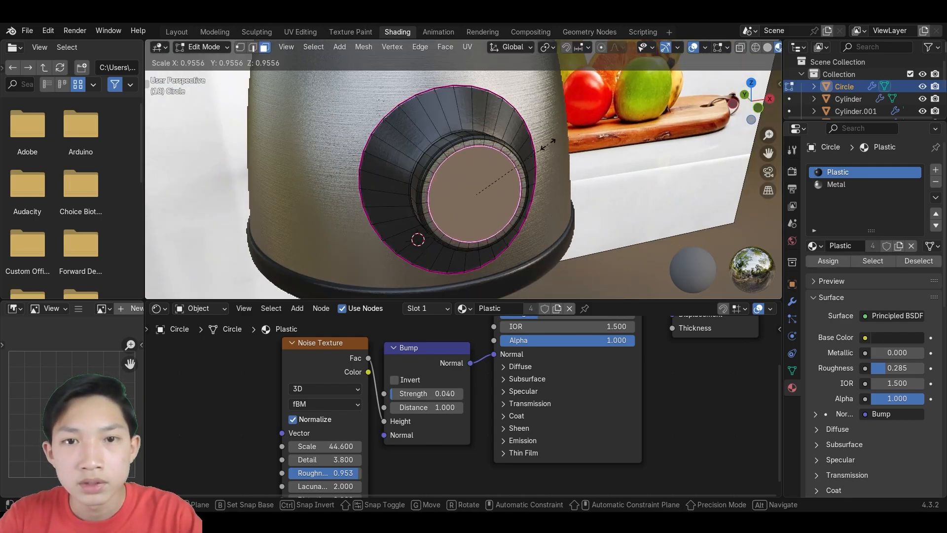
key("Tab")
scroll(490, 176, "down", 4)
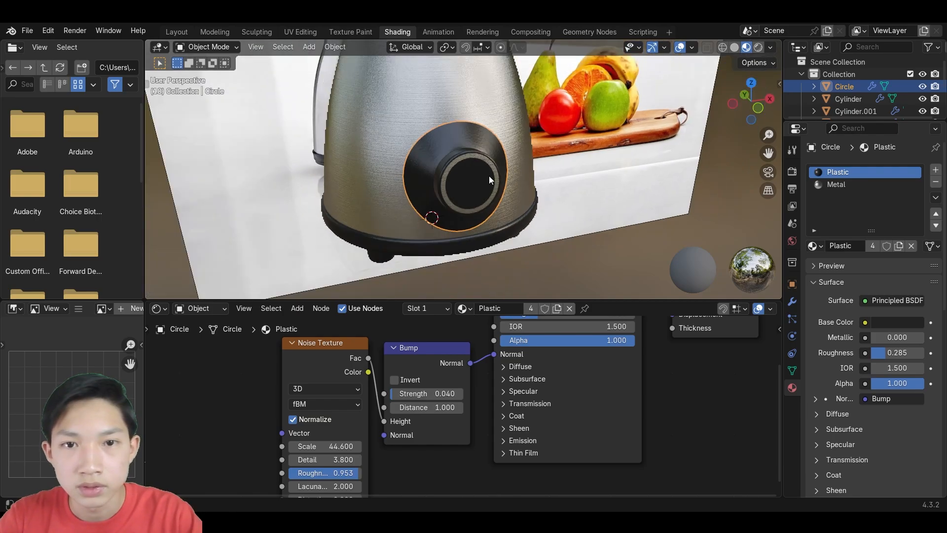
Deselect the dial, switch to the Layout workspace and delete the kitchen reference image.
left_click(675, 164)
scroll(673, 164, "down", 2)
middle_click_drag(661, 164, 521, 237)
scroll(505, 188, "up", 4)
scroll(518, 232, "down", 6)
middle_click_drag(507, 161, 510, 197, "shift")
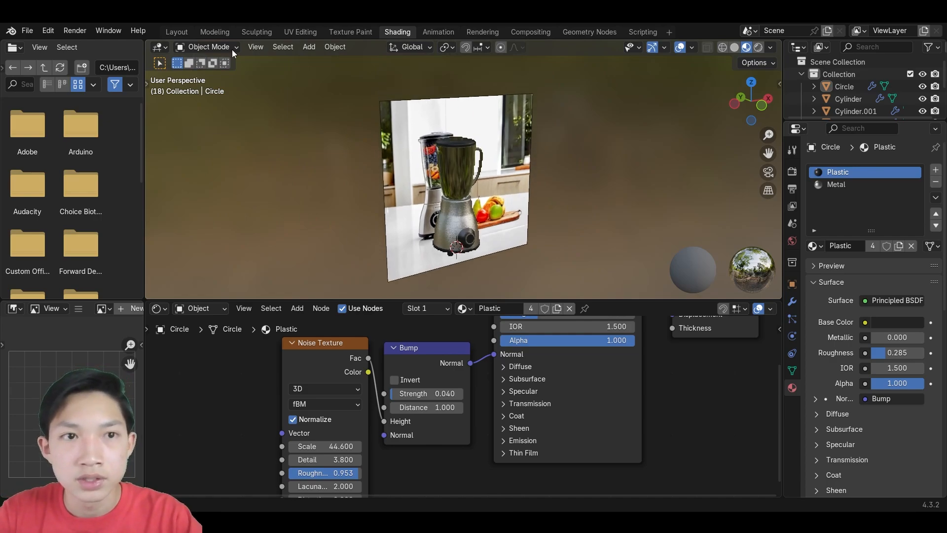
left_click(185, 32)
left_click(520, 187)
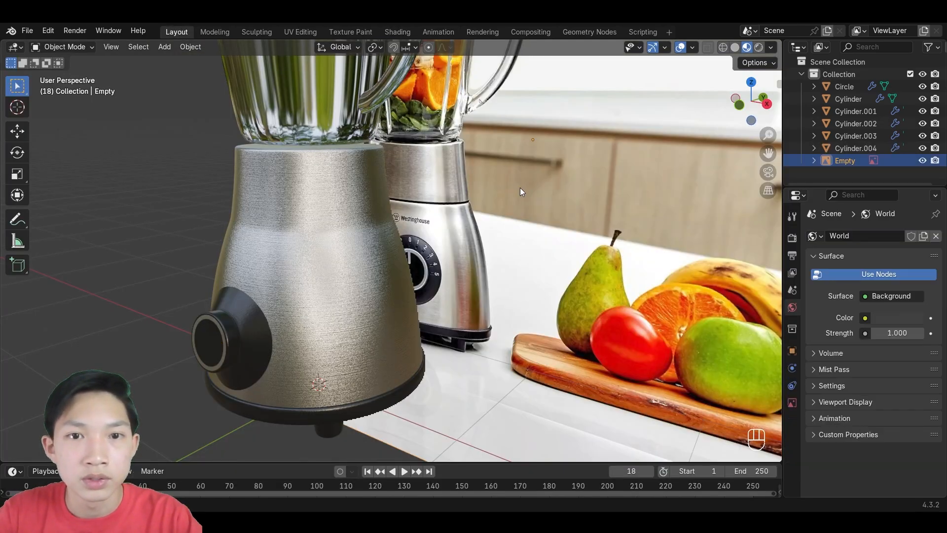
scroll(455, 185, "down", 5)
key("Delete")
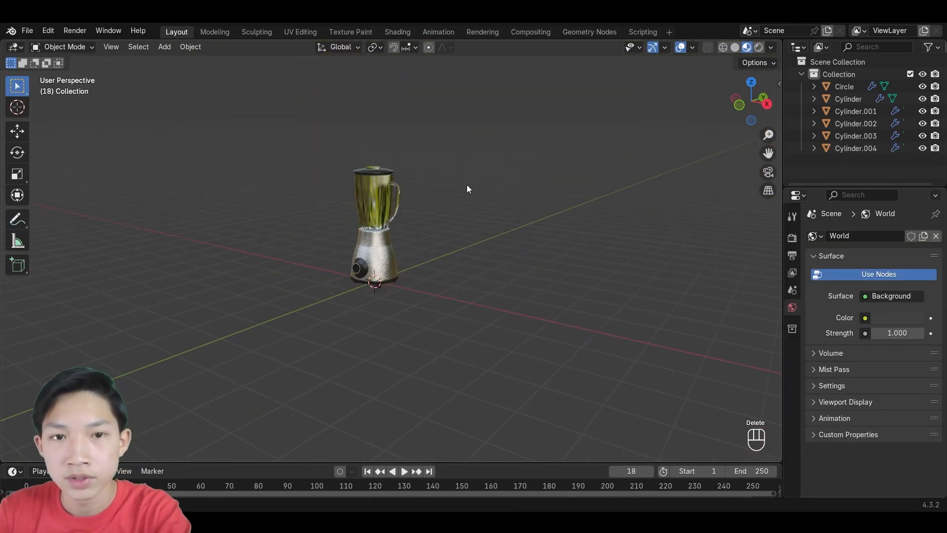
Set the render engine to Cycles on GPU Compute and enable denoising for viewport sampling.
middle_click_drag(448, 216, 479, 218)
scroll(478, 217, "up", 4)
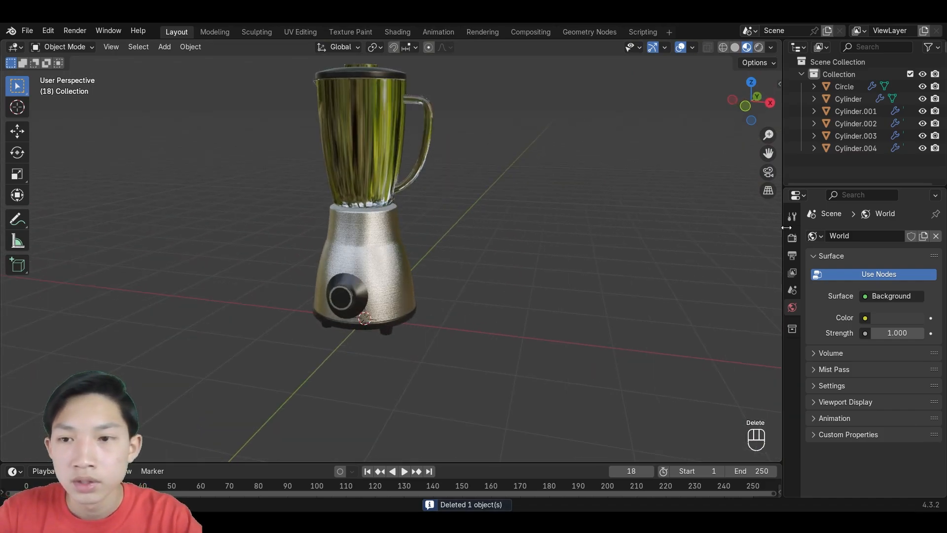
middle_click_drag(302, 178, 411, 239, "shift")
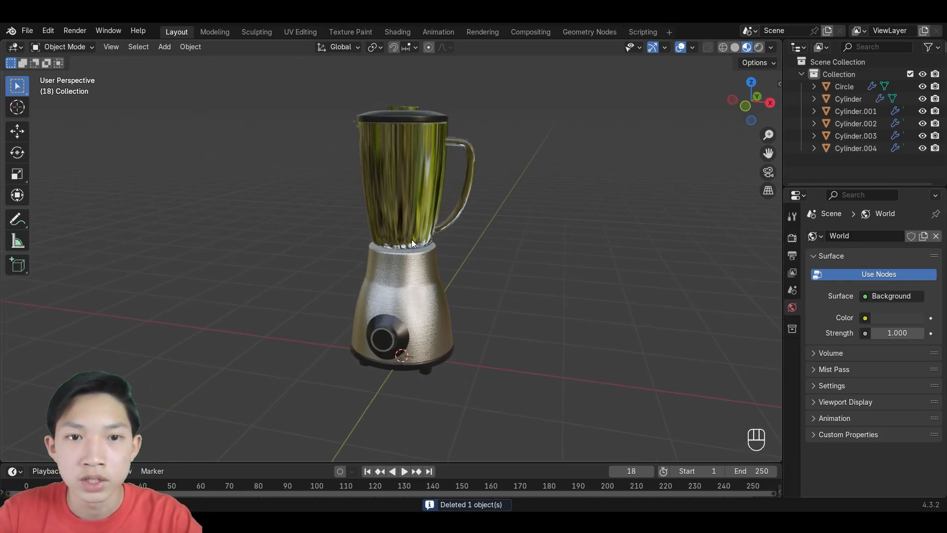
left_click(793, 239)
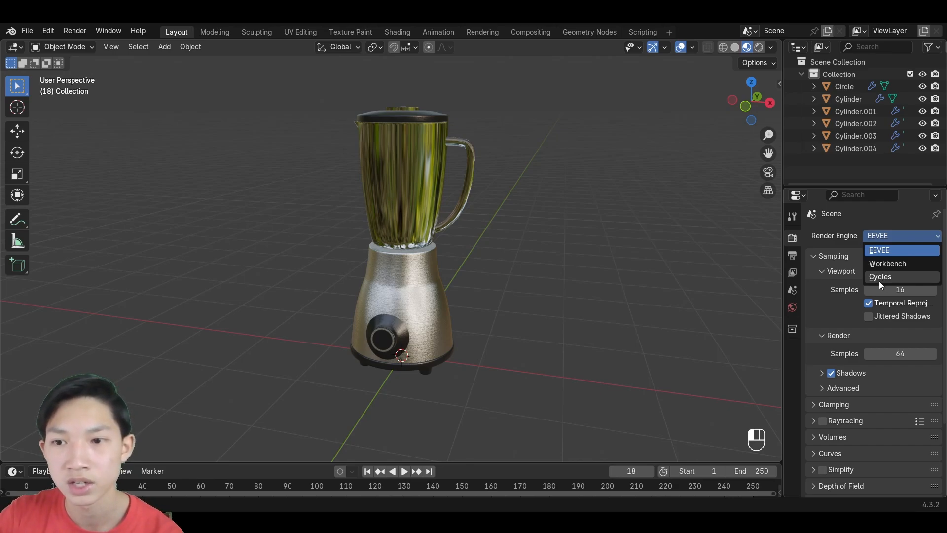
left_click(879, 280)
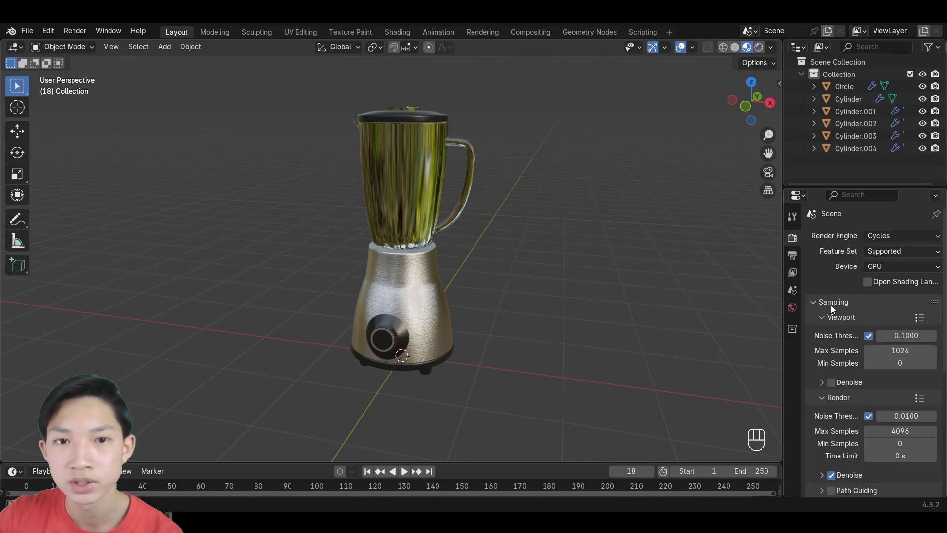
left_click(883, 266)
left_click(870, 264)
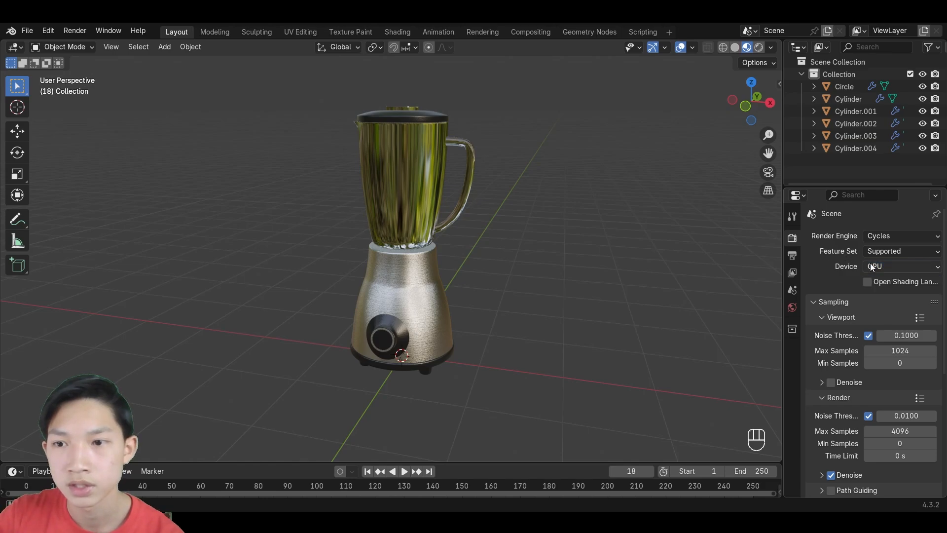
left_click(875, 267)
left_click(880, 296)
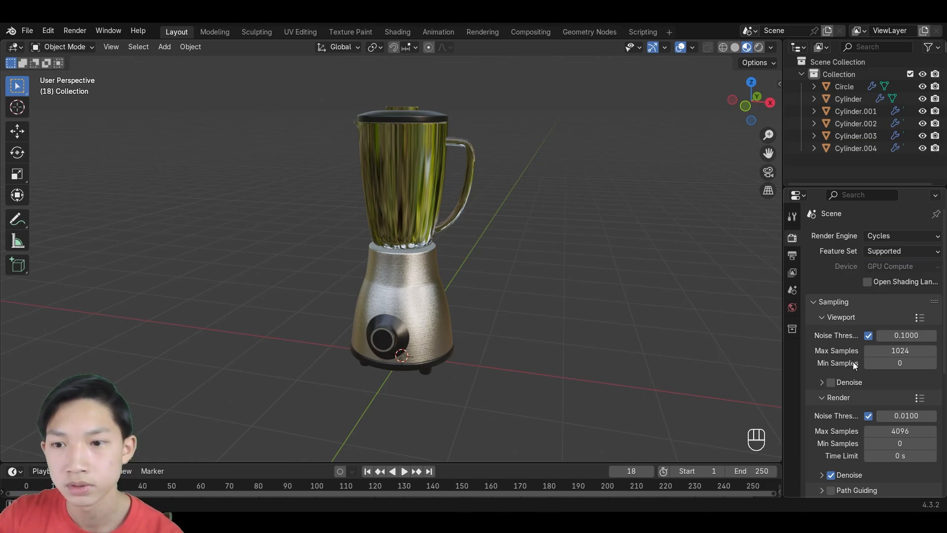
left_click(832, 382)
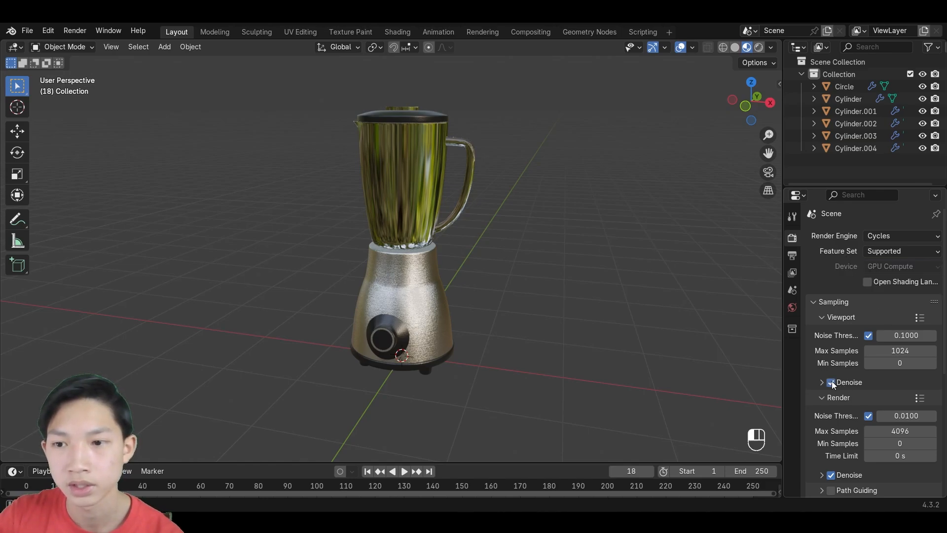
Show the scene in rendered shading and light the world with an Environment Texture using the wooden lounge image.
left_click(758, 47)
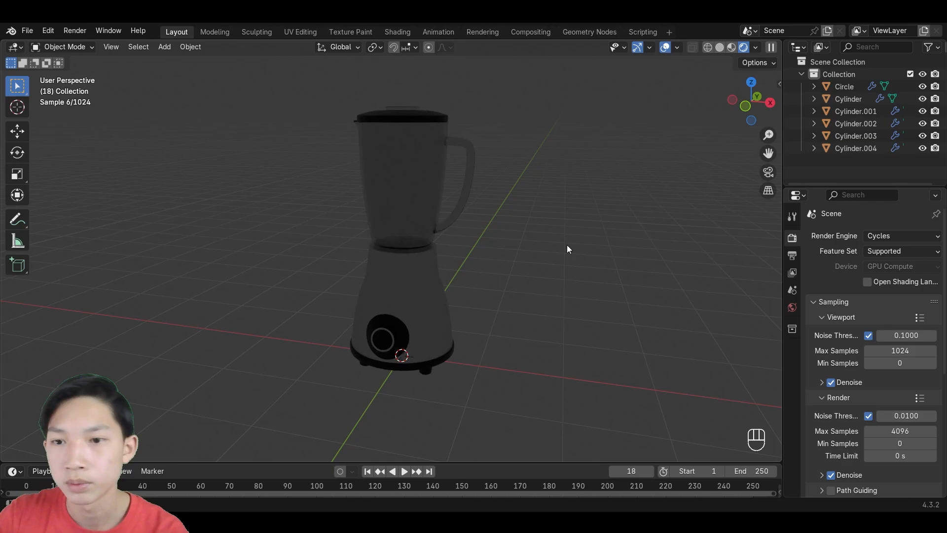
left_click(792, 307)
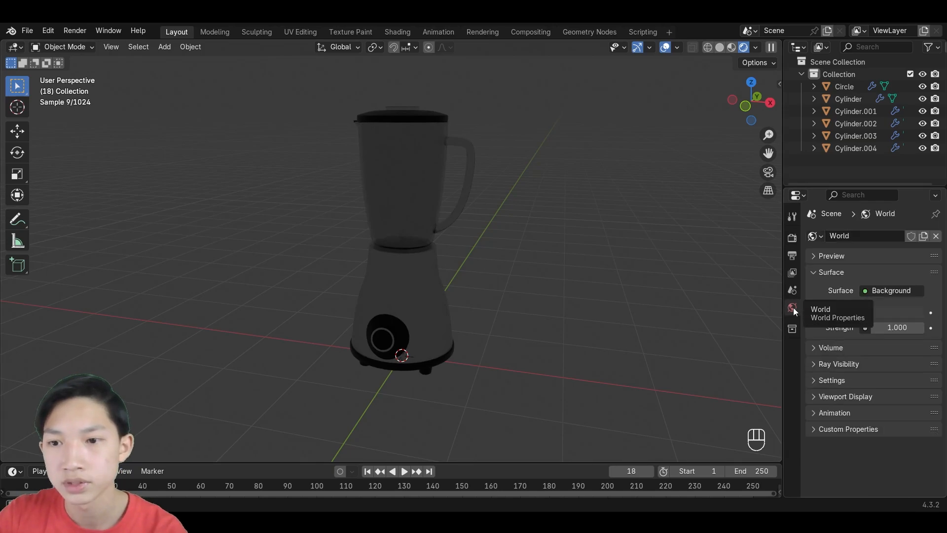
left_click(865, 312)
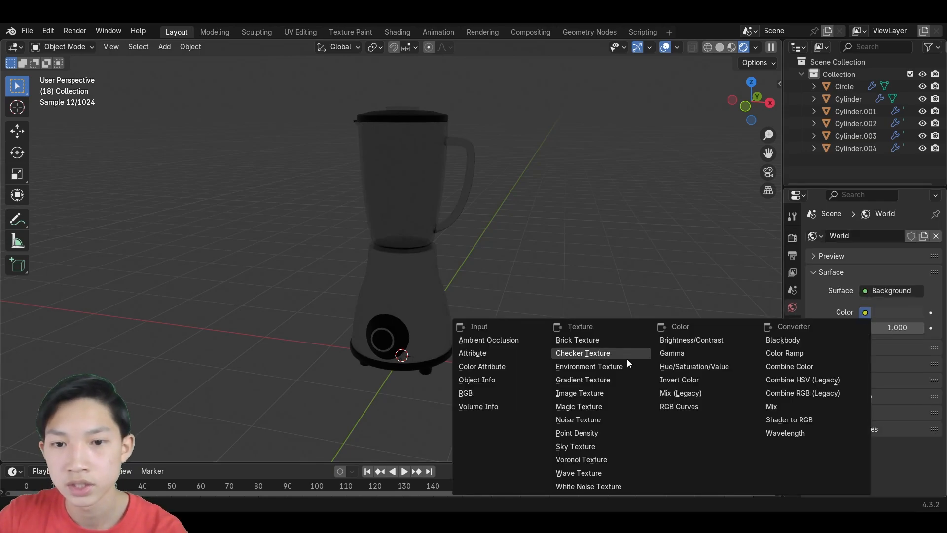
left_click(612, 372)
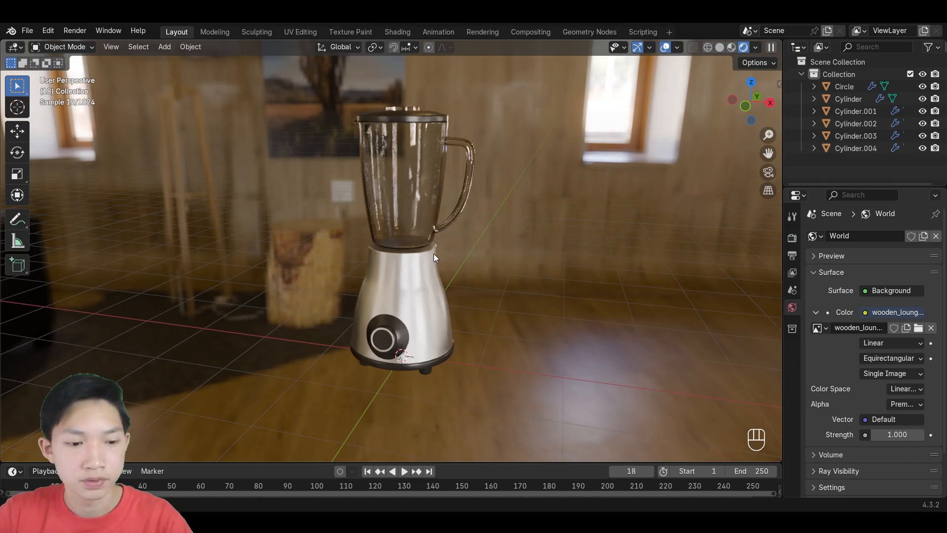
middle_click_drag(433, 253, 464, 286, "shift")
scroll(463, 287, "up", 2)
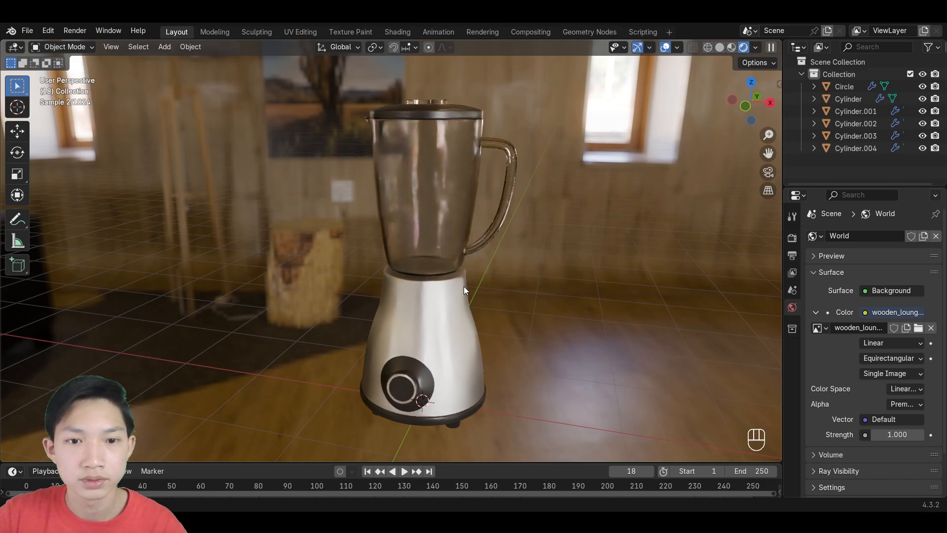